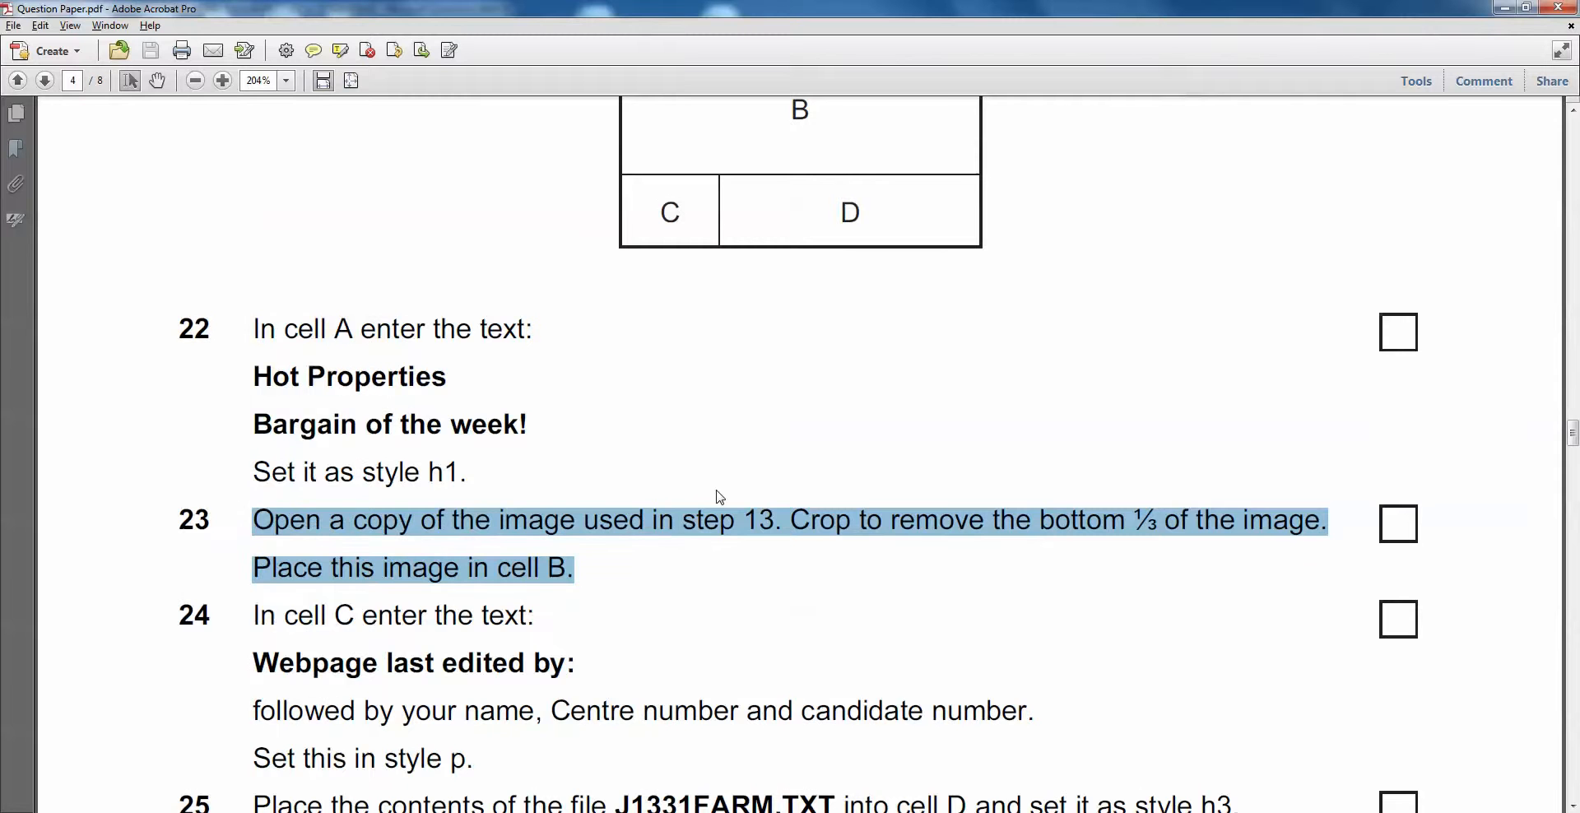
Review task 13 and tasks 22 to 25 in the question paper to identify the image task 23 refers to
scroll(719, 496, up, 15)
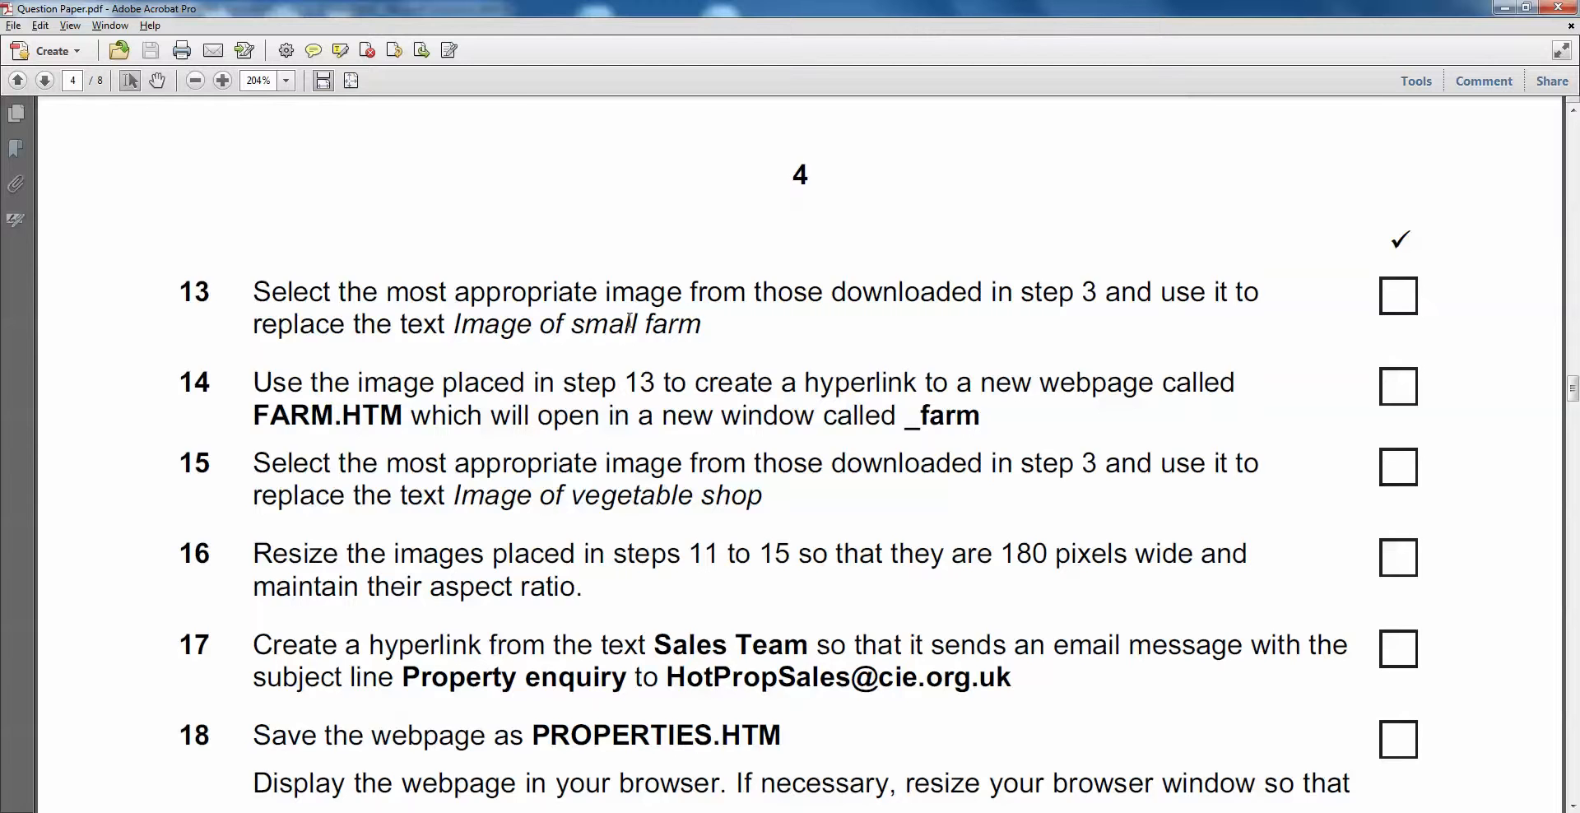
scroll(565, 750, down, 16)
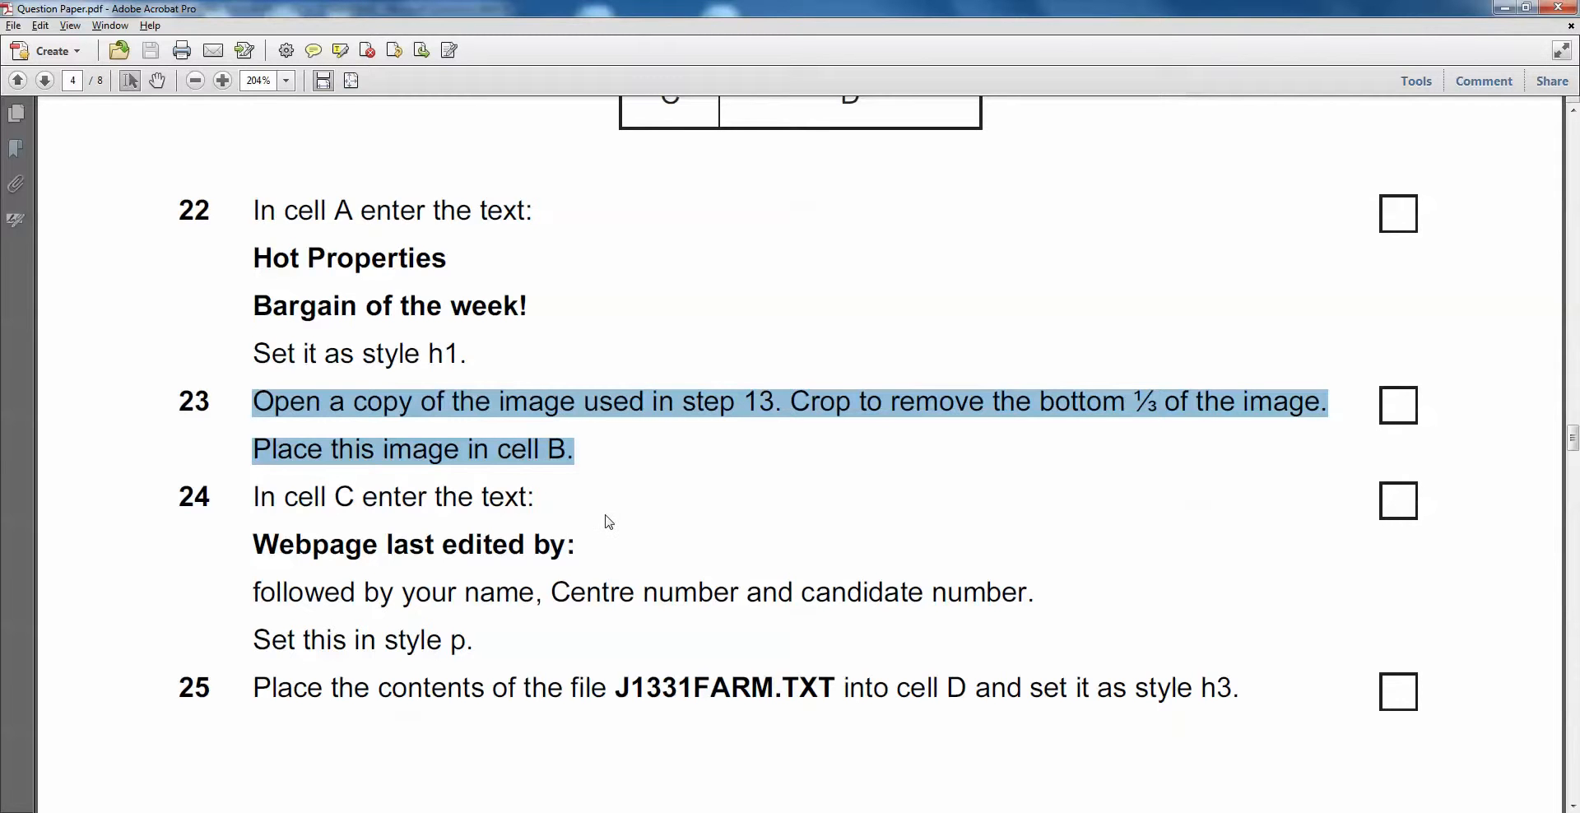
scroll(690, 543, down, 1)
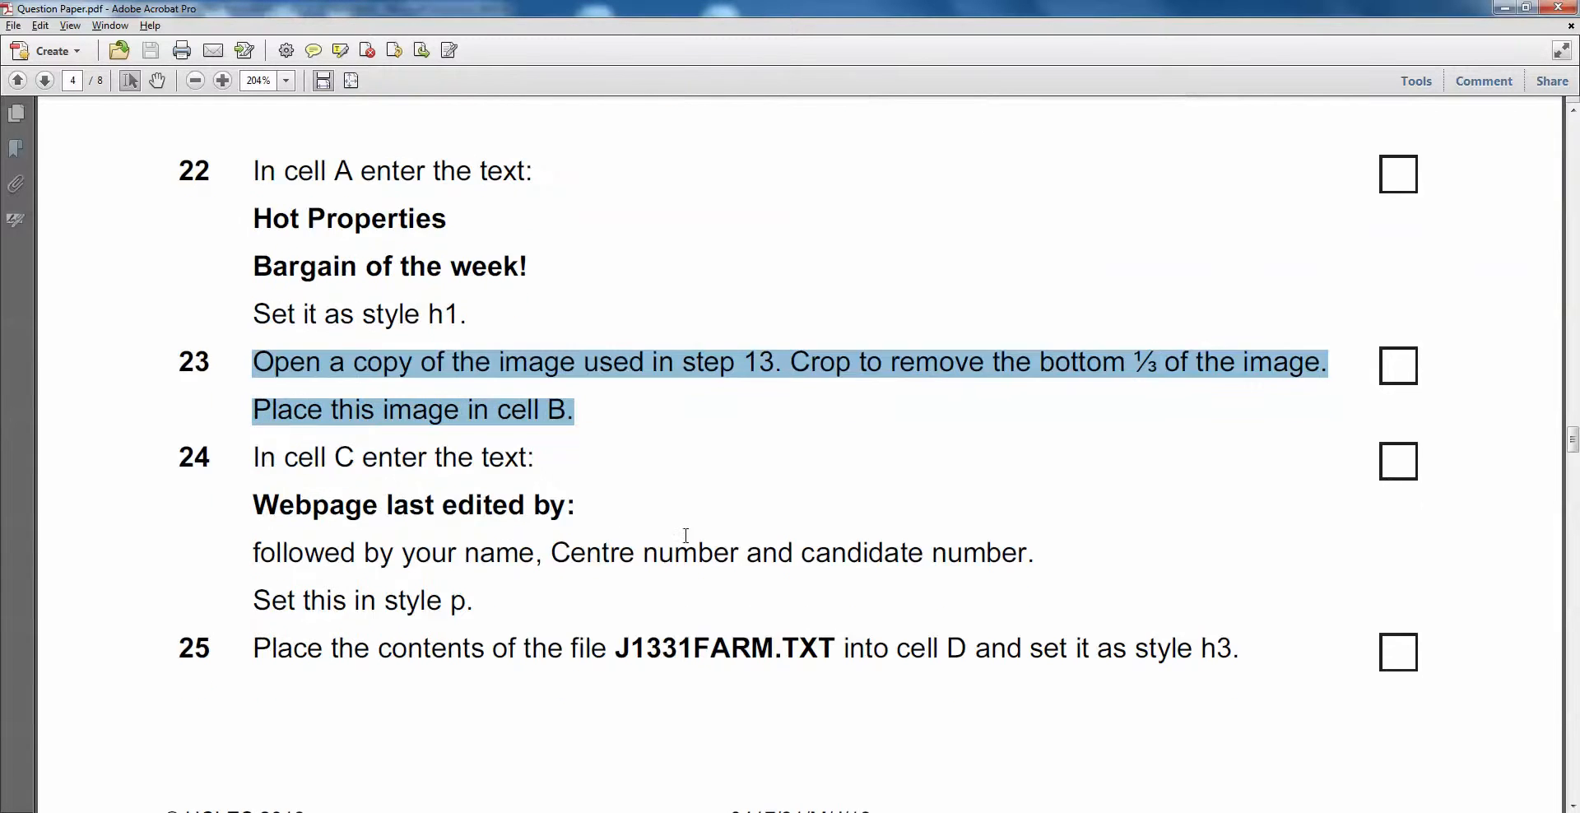
scroll(687, 535, up, 1)
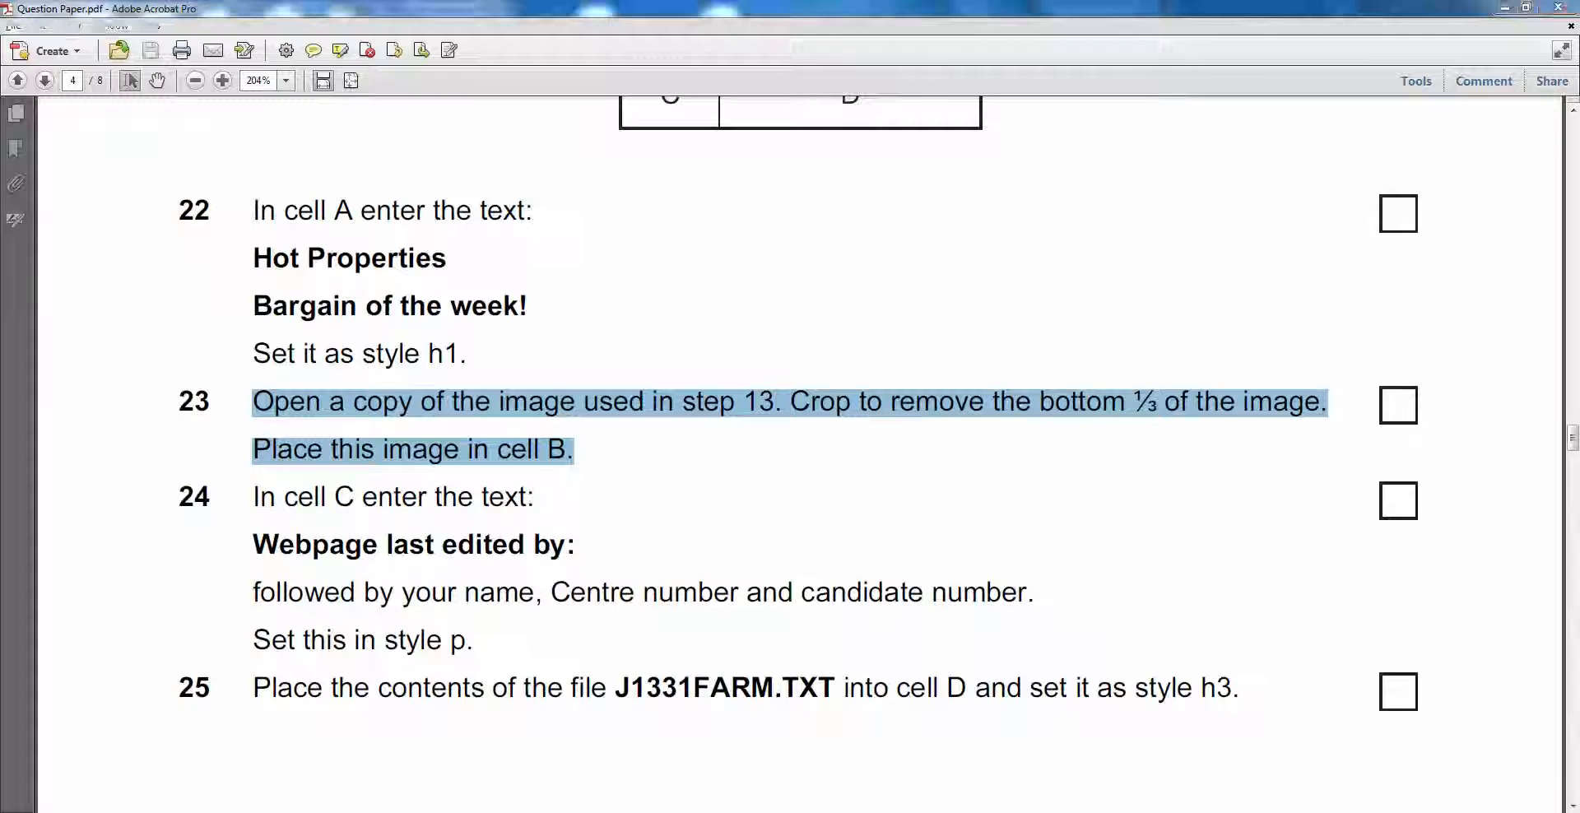
Switch to Expression Web and examine the garage business, small farm and vegetable shop images on the properties.htm page
click(845, 812)
click(345, 61)
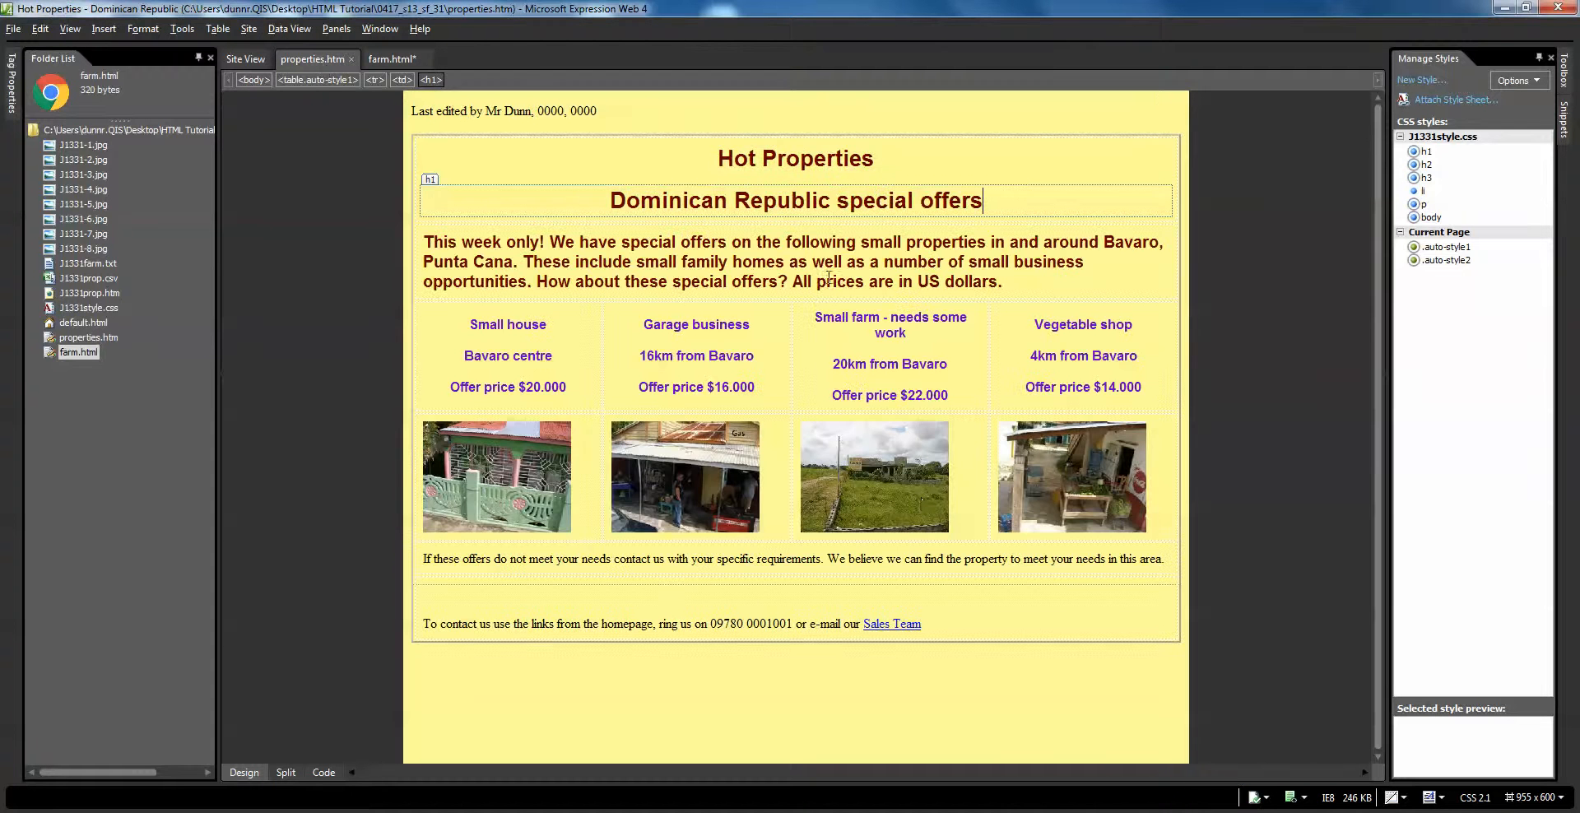
click(1140, 504)
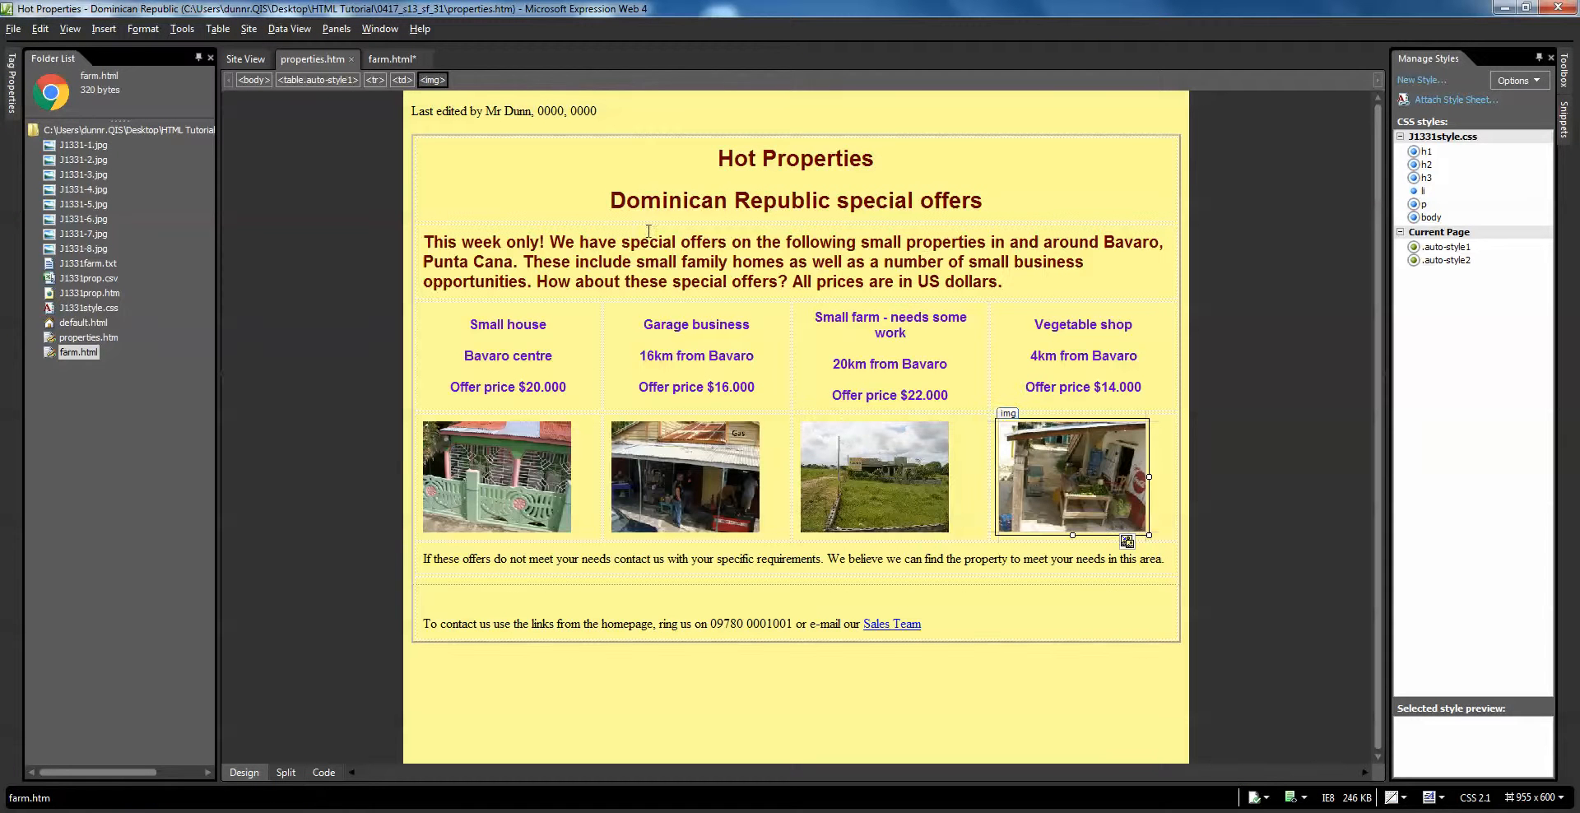
click(826, 470)
click(710, 482)
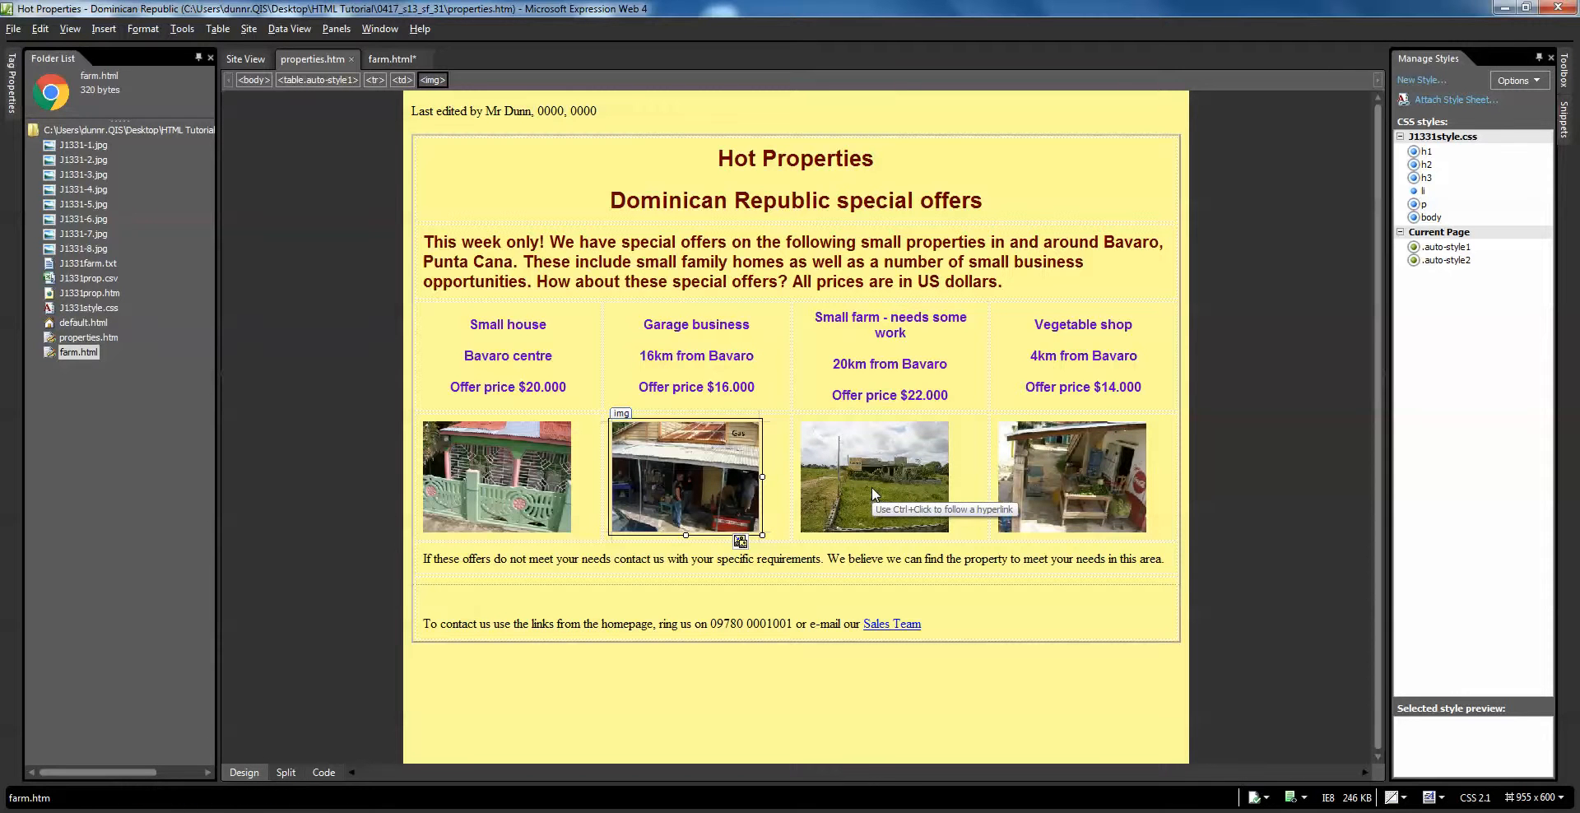
click(874, 491)
click(712, 486)
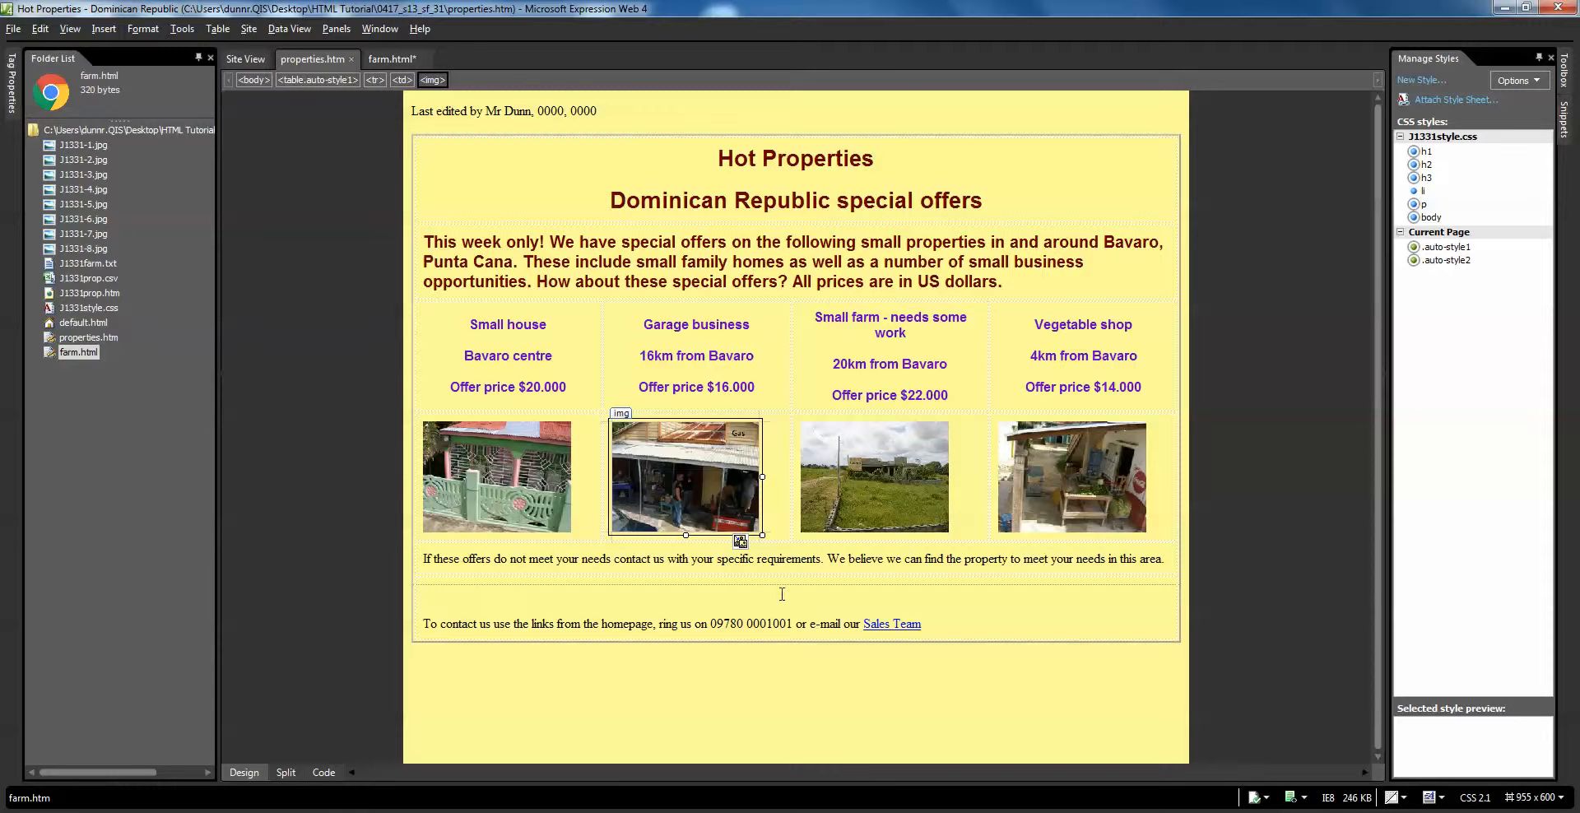
Check the size settings in the garage business image's picture properties, then close them unchanged
right_click(695, 465)
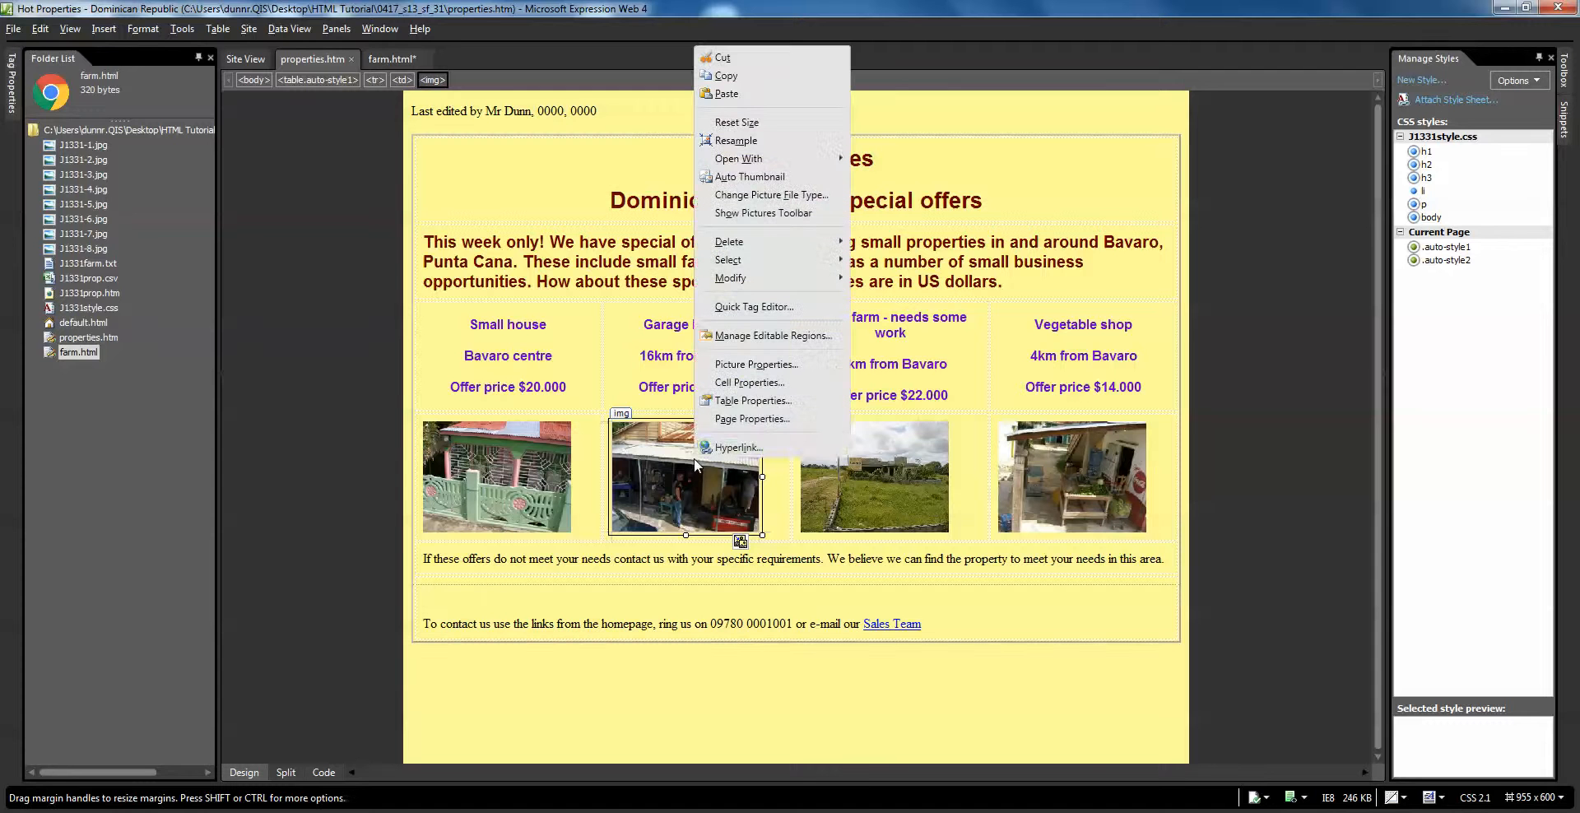
click(830, 366)
click(704, 286)
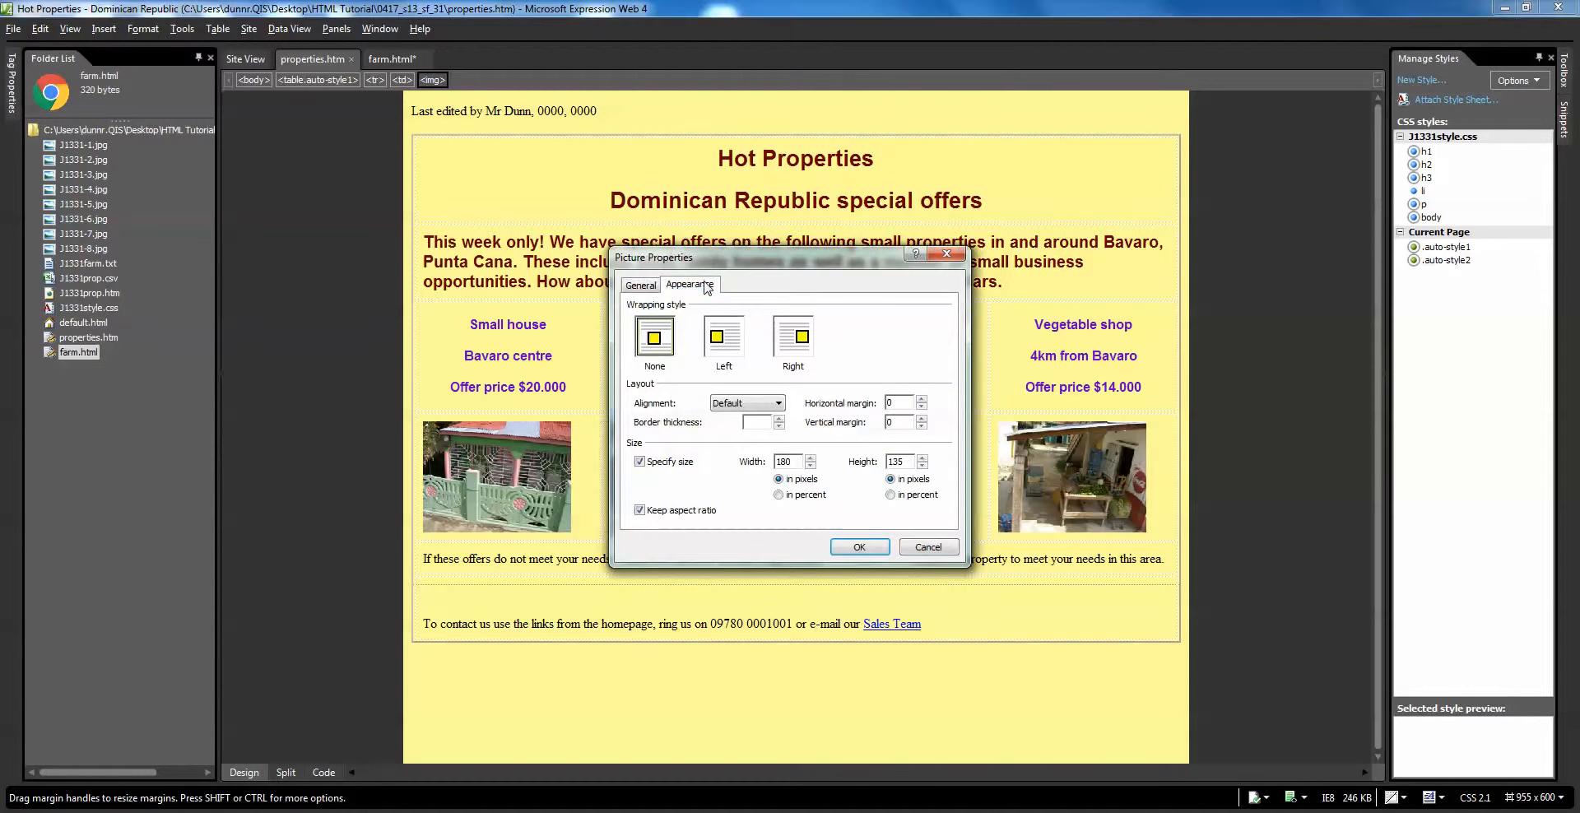
click(946, 254)
Open the small farm image J1331-8 from the 0417_s13_sf_31 folder in Microsoft Office Picture Manager
key(alt+Tab)
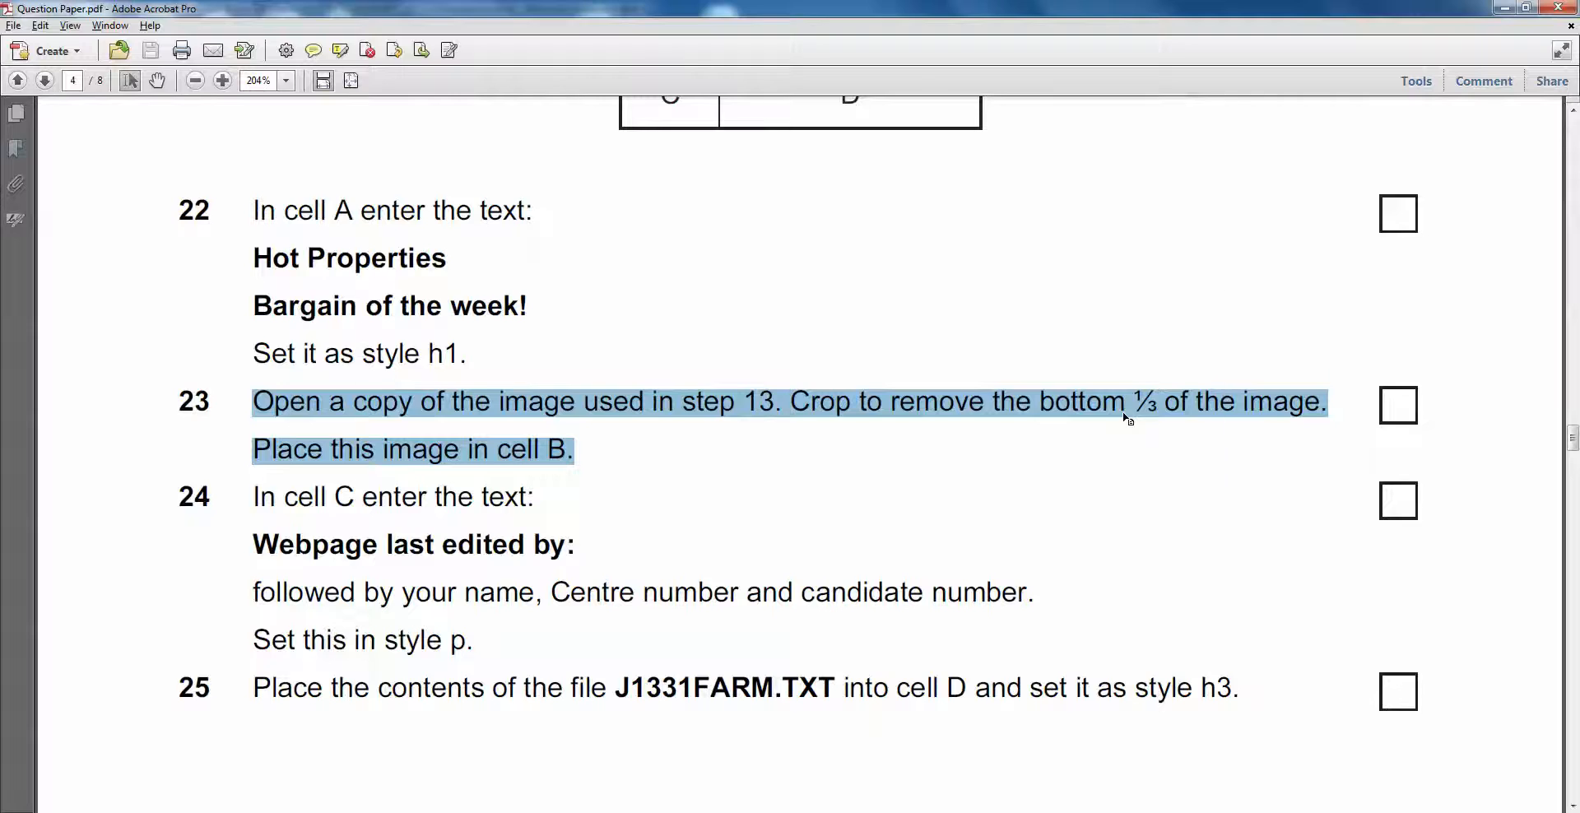
key(alt+Tab)
key(alt+Tab)
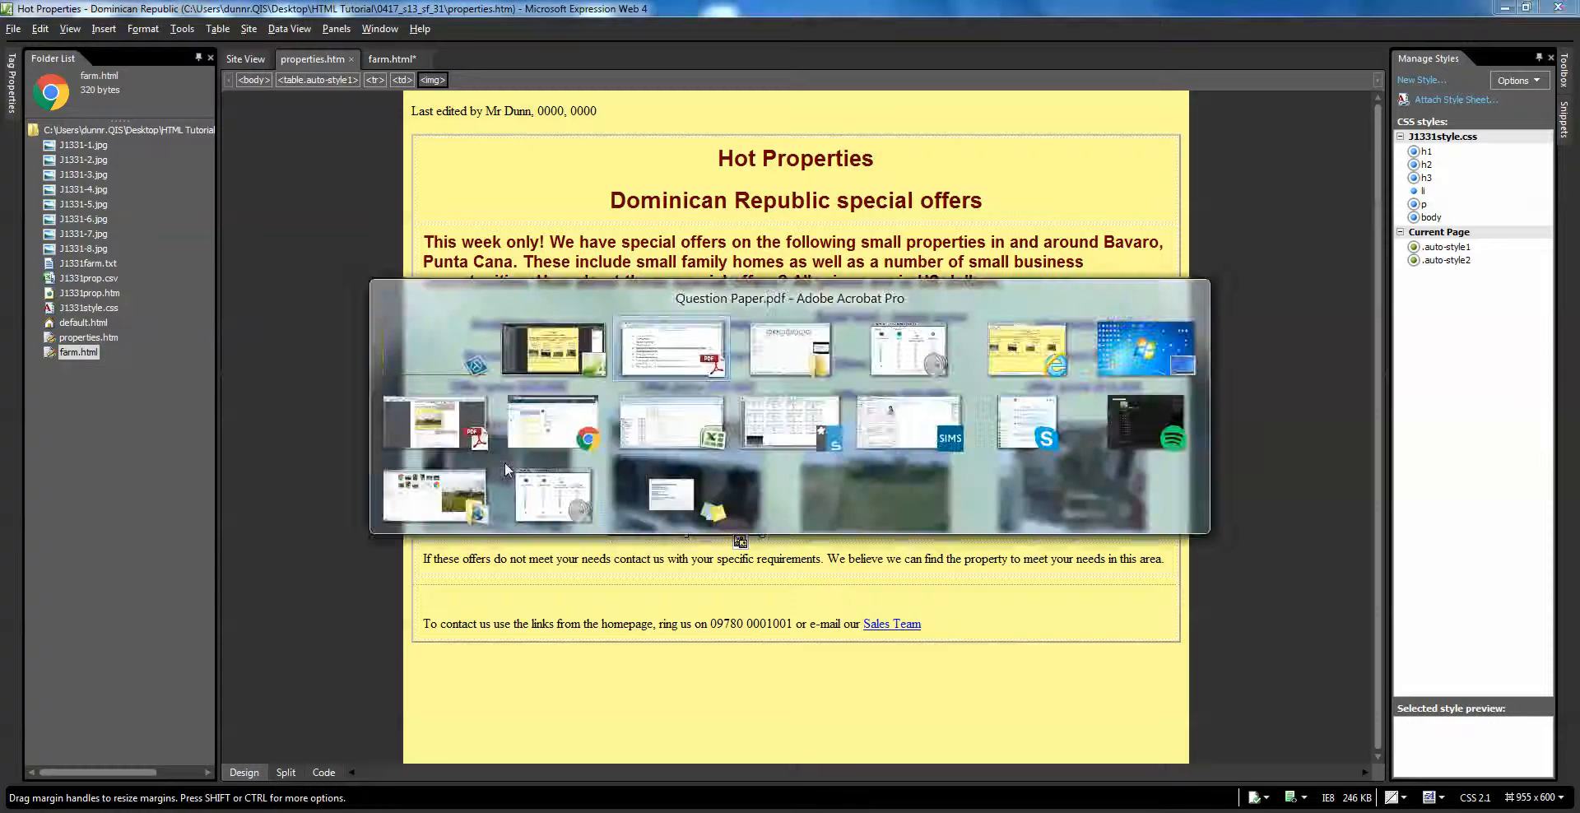
mouse_move(176, 800)
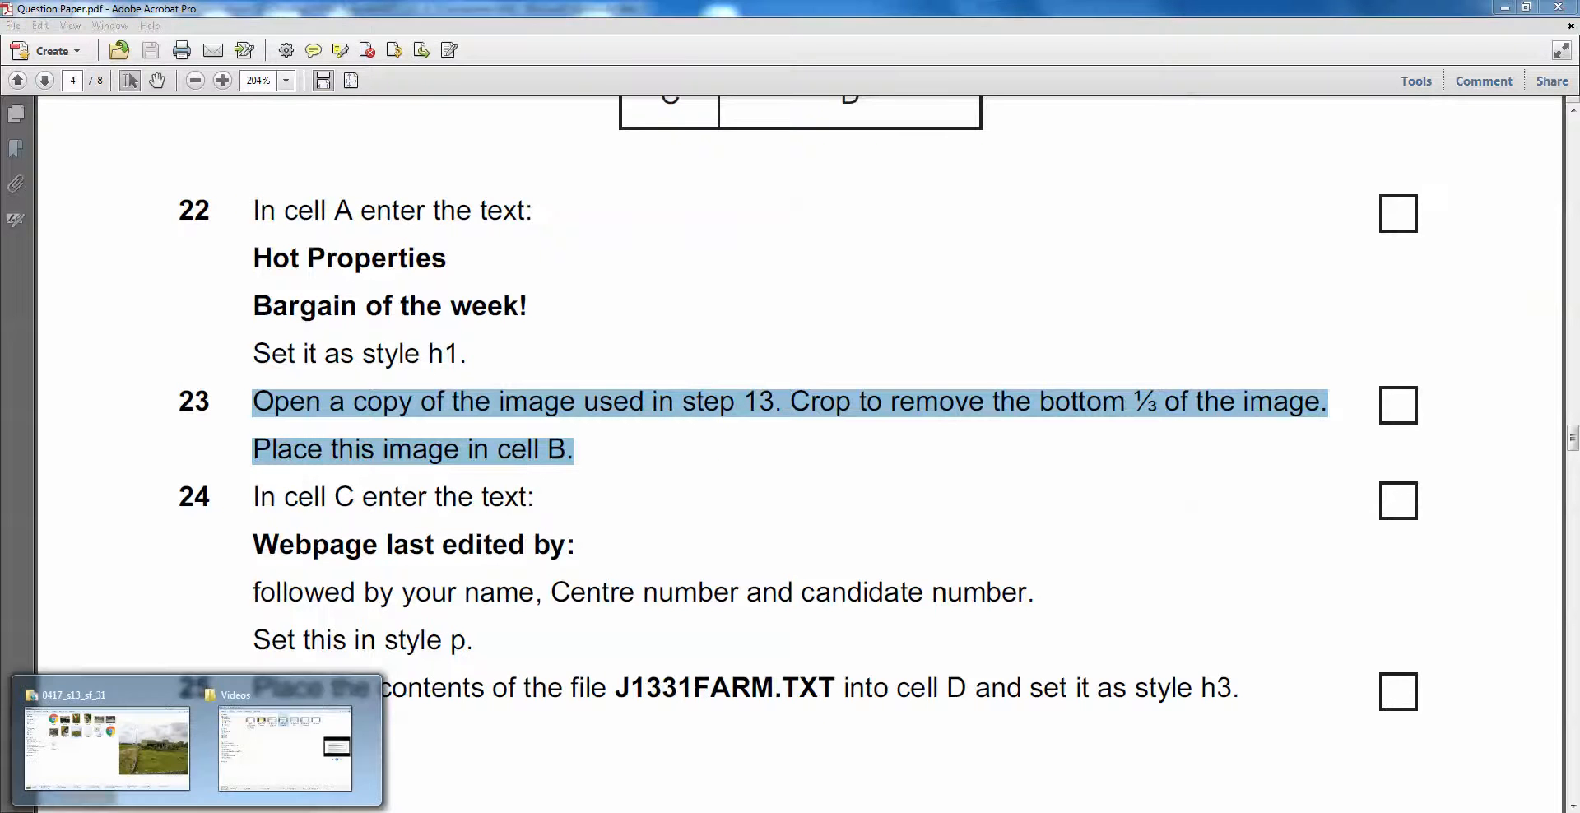
click(107, 745)
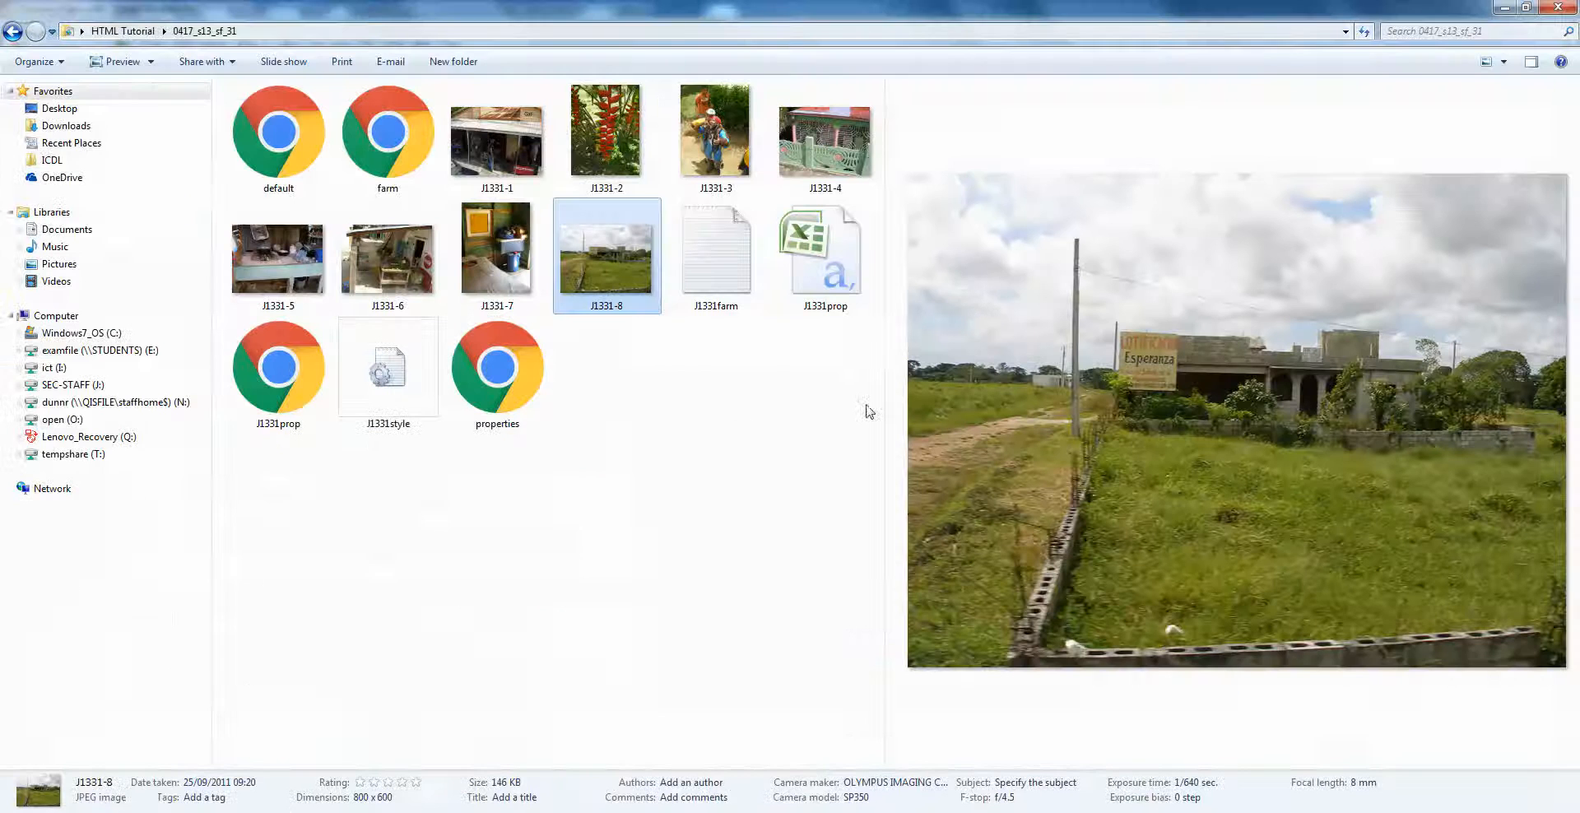
right_click(617, 265)
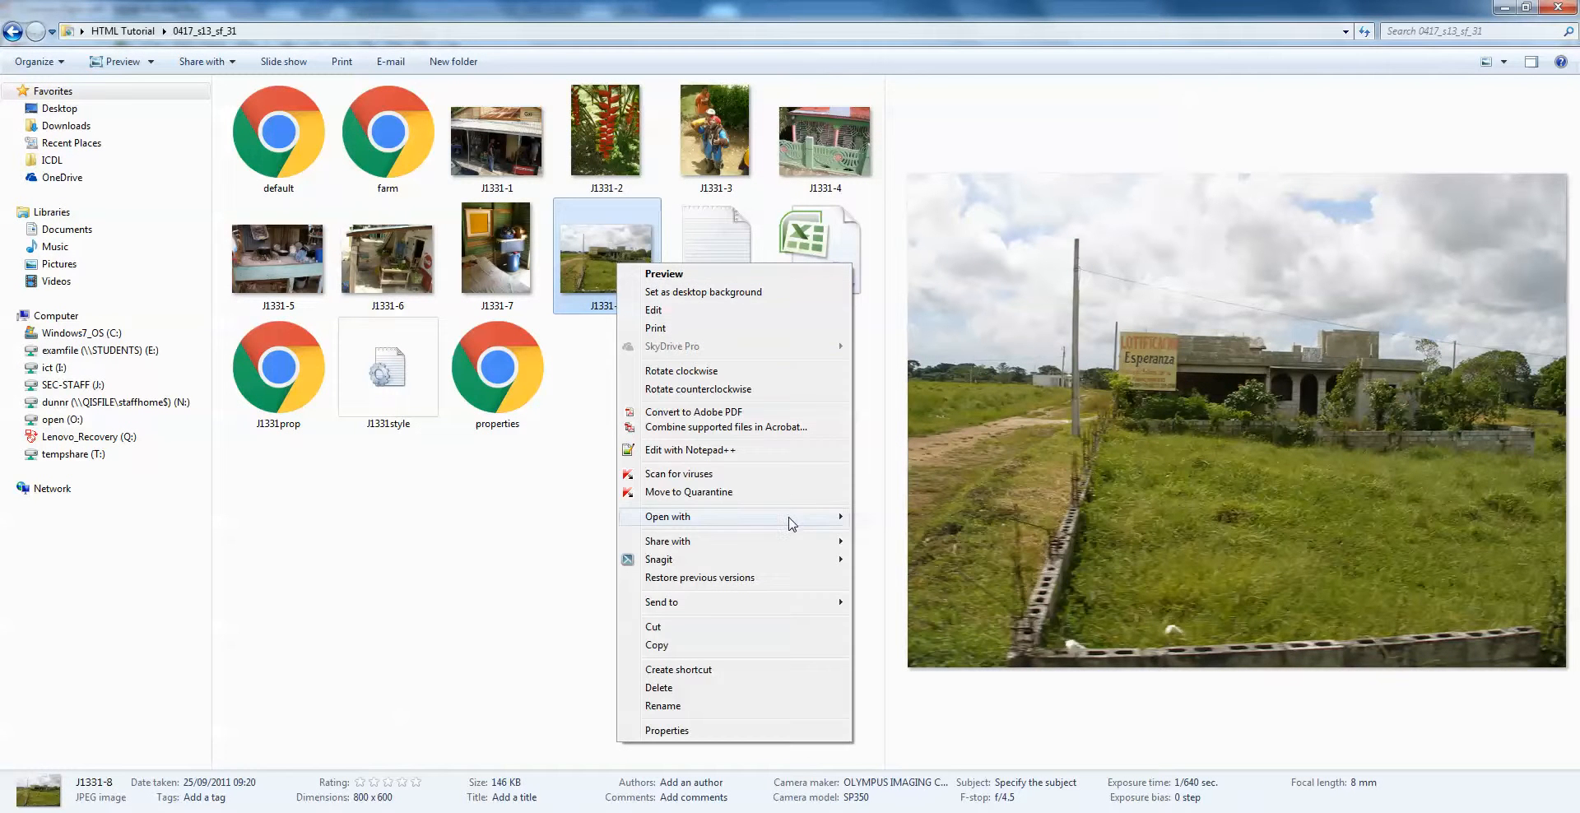
mouse_move(794, 519)
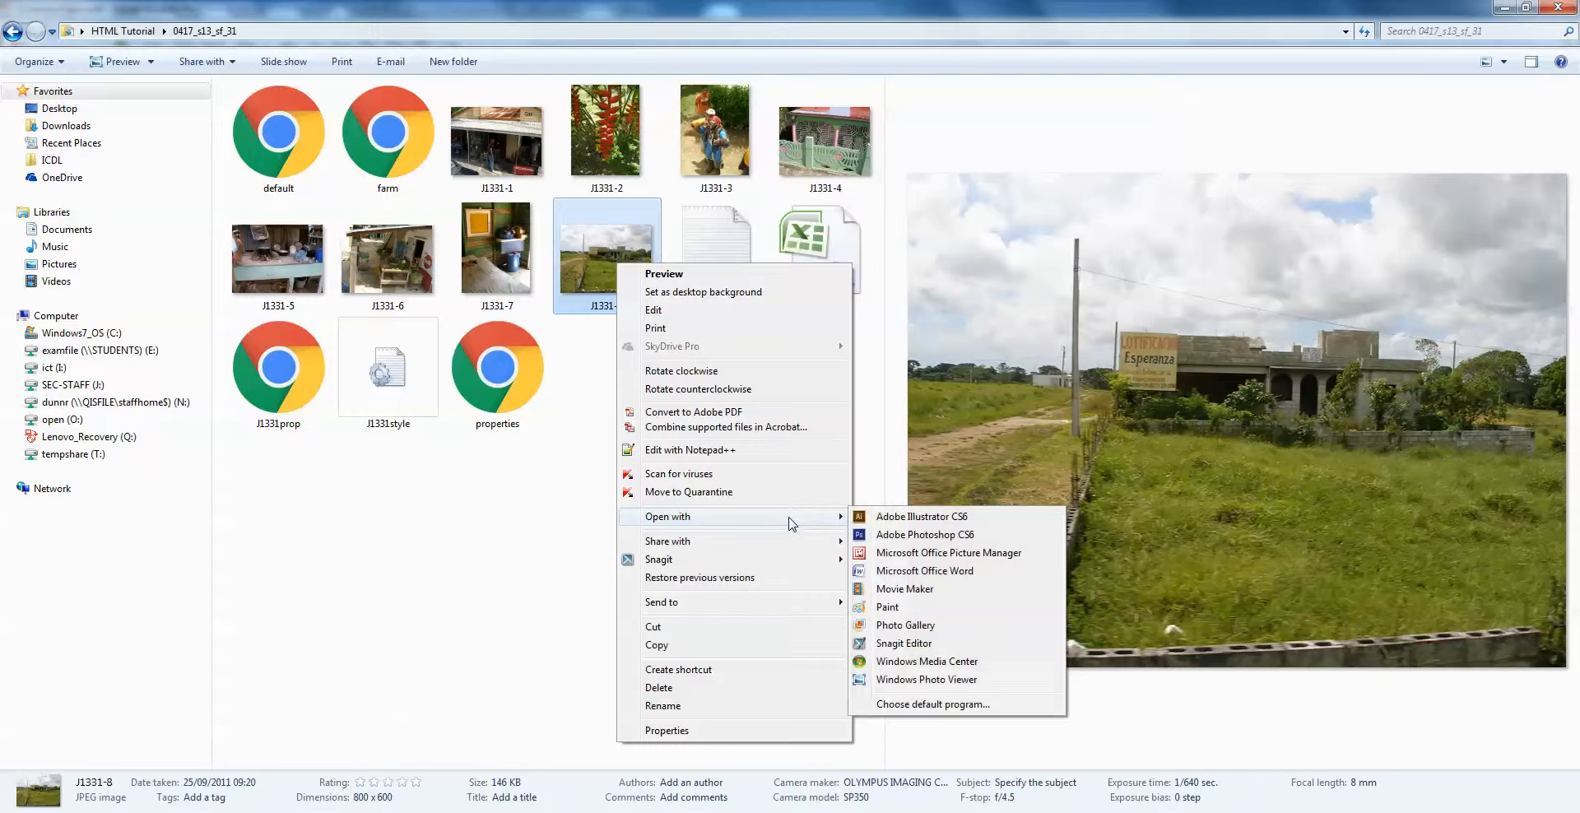
click(952, 554)
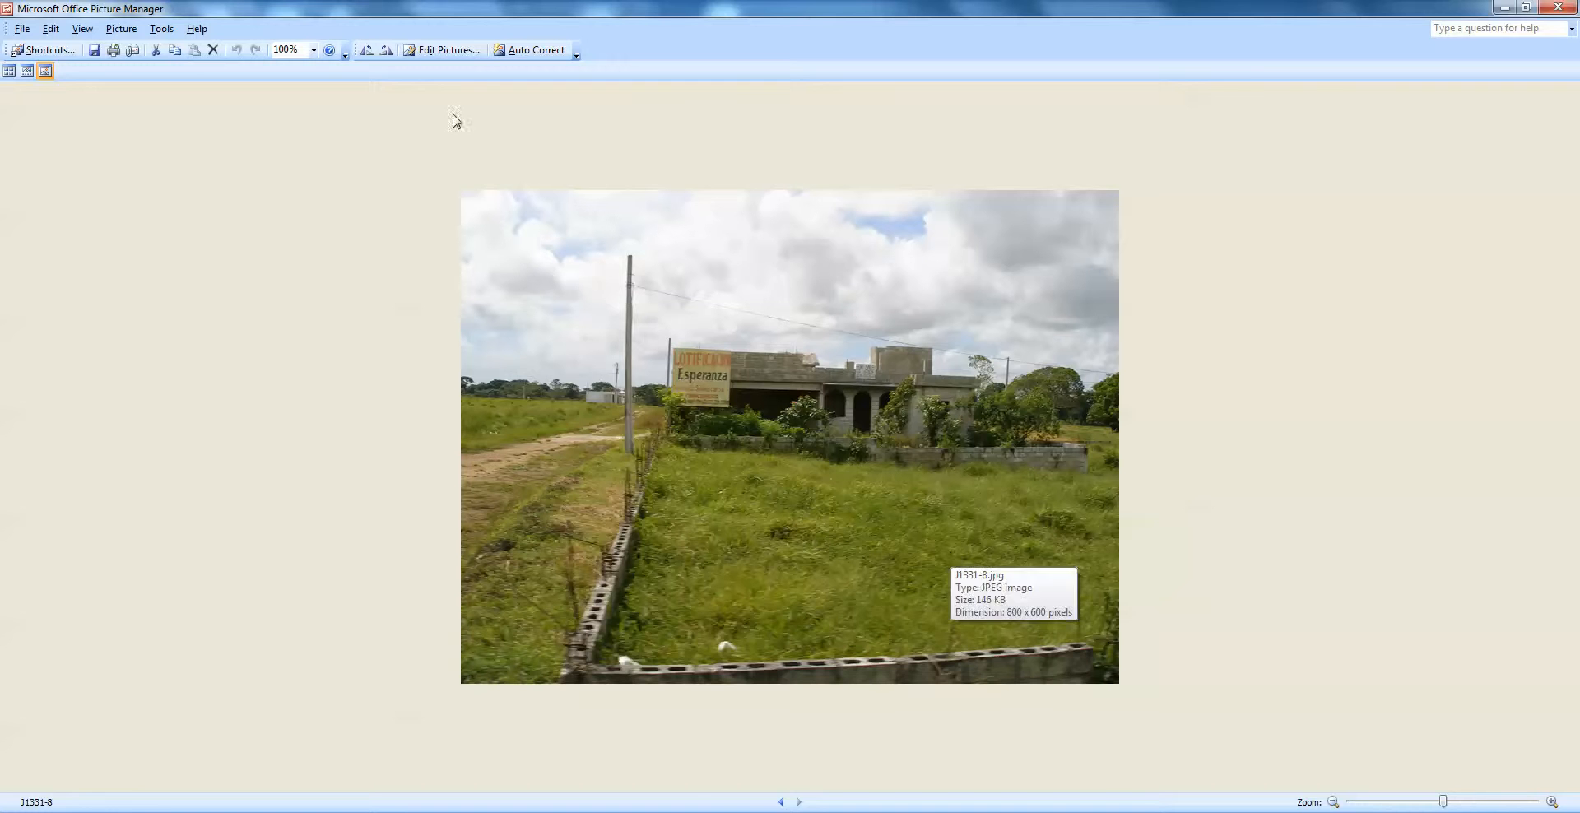
Crop about the bottom third, 197 pixels, off the small farm picture, as task 23 requires
click(448, 51)
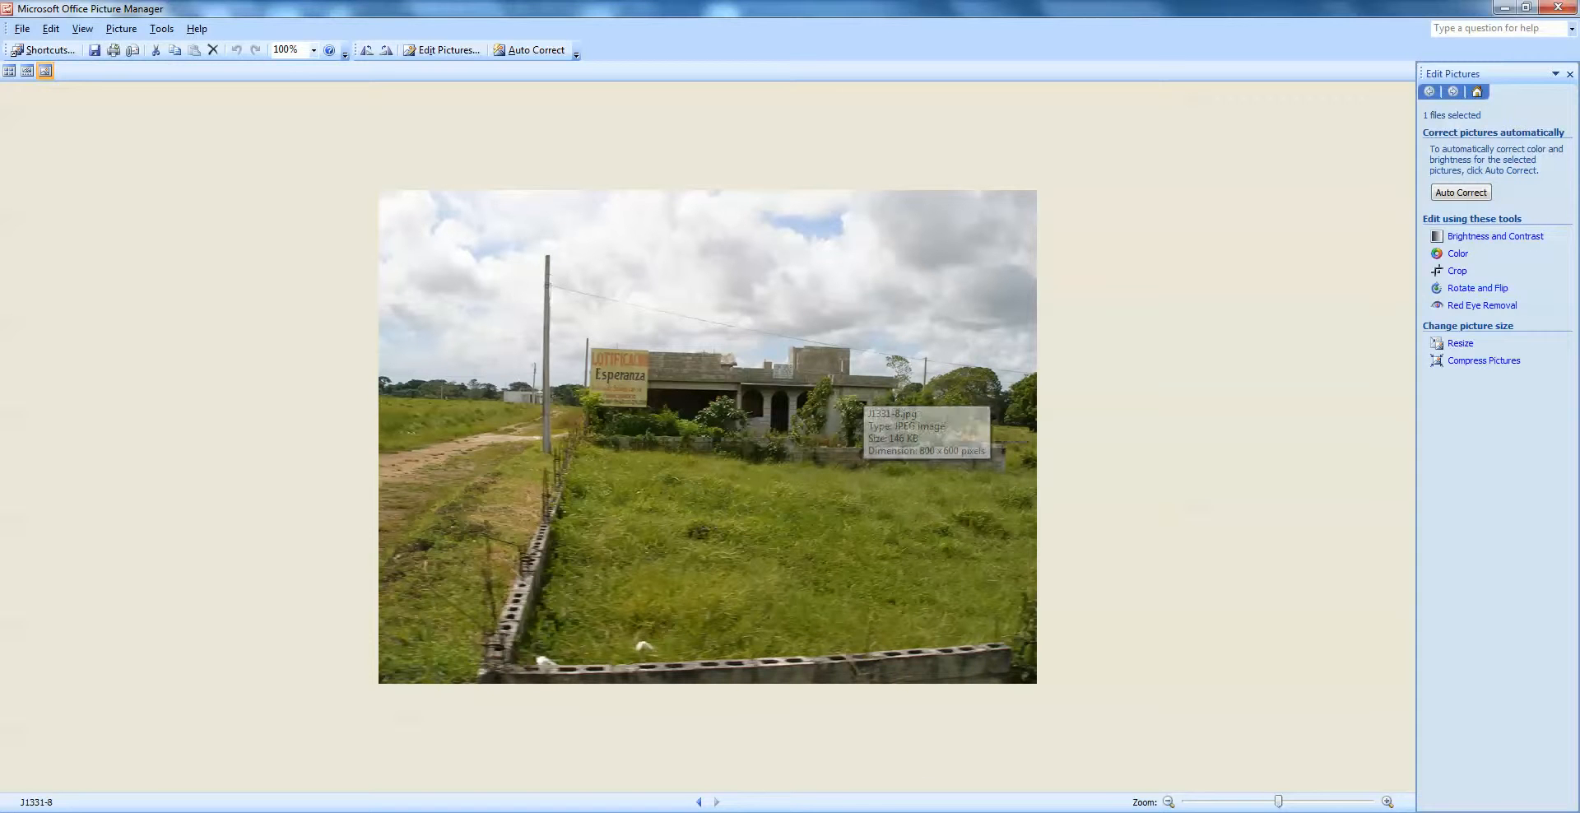
click(905, 811)
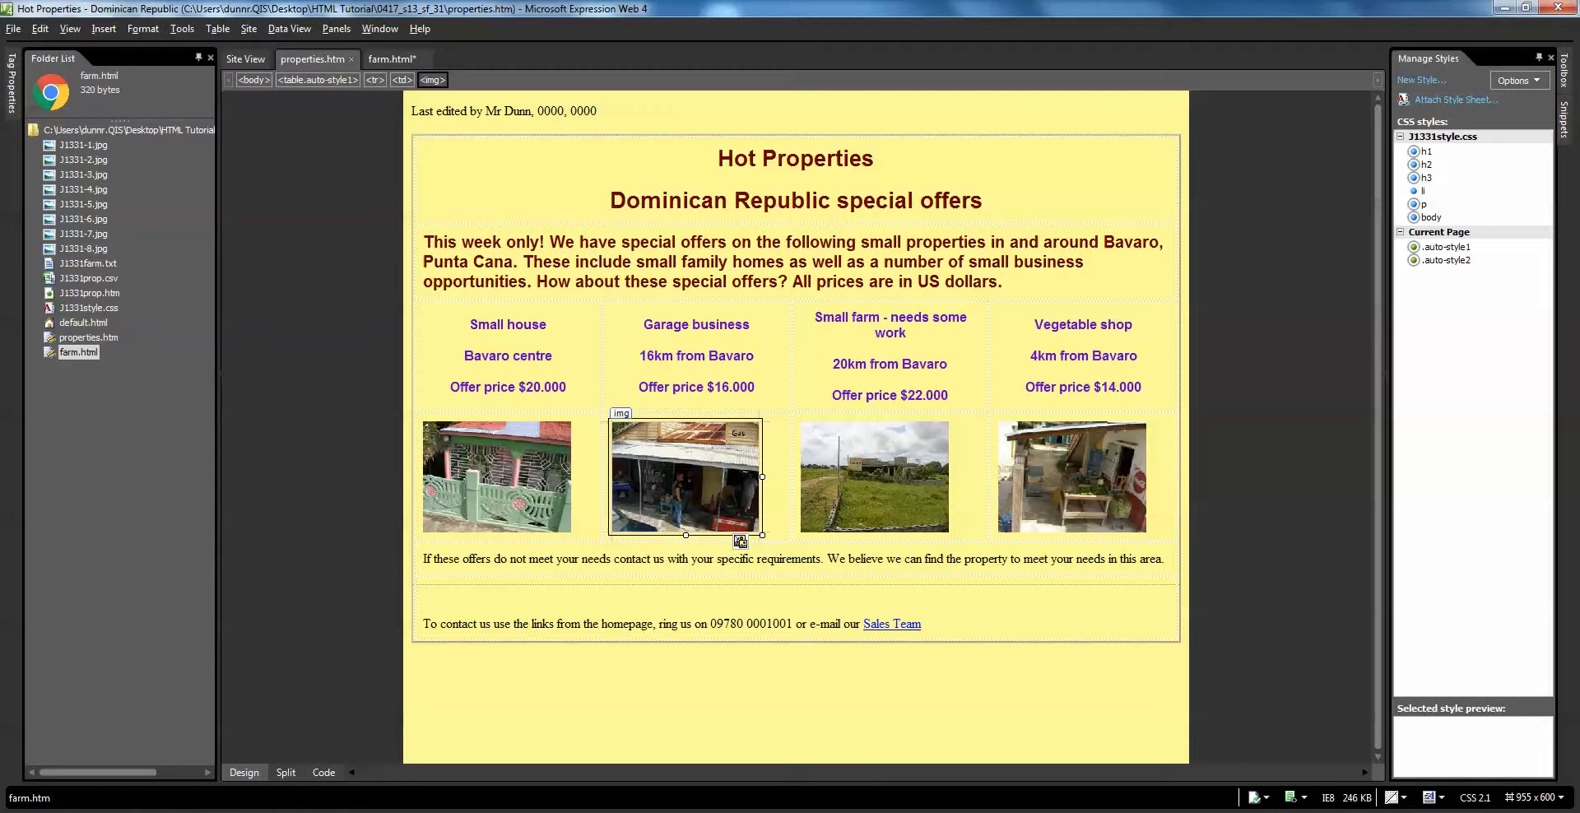
click(897, 812)
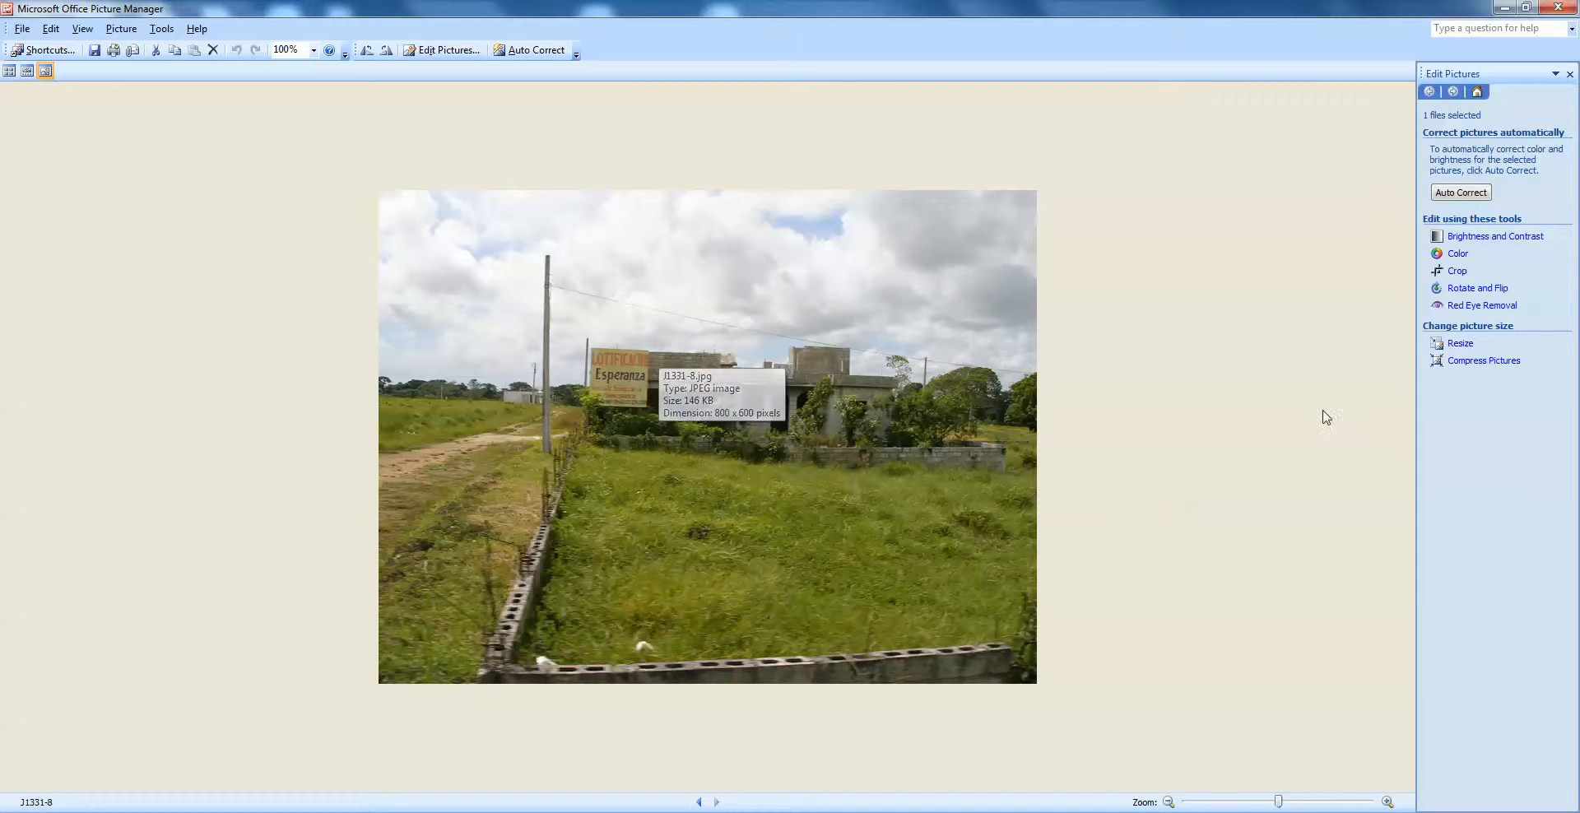
click(1455, 272)
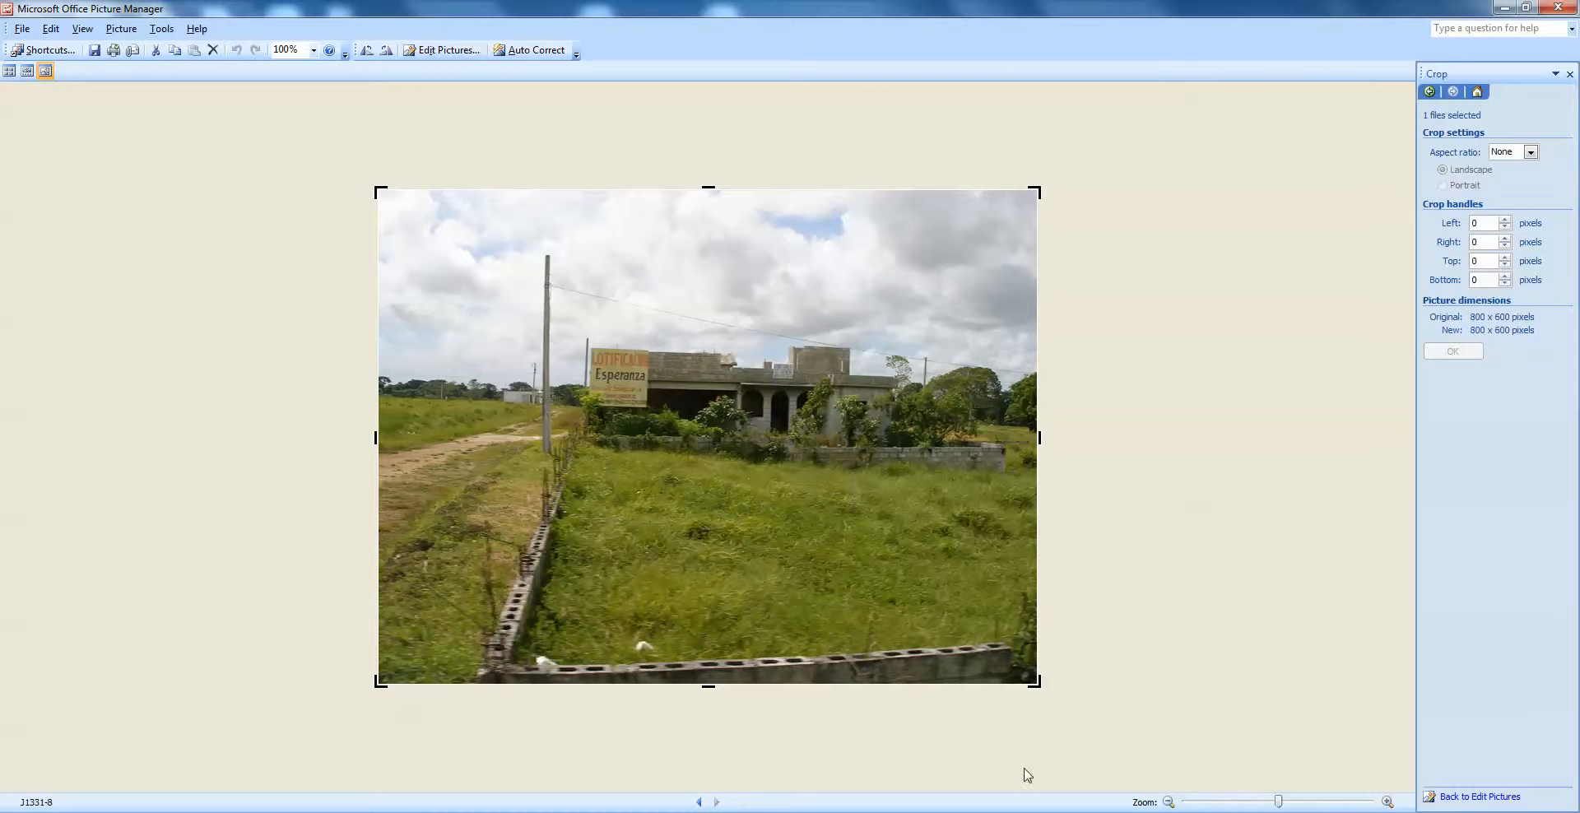
mouse_move(444, 811)
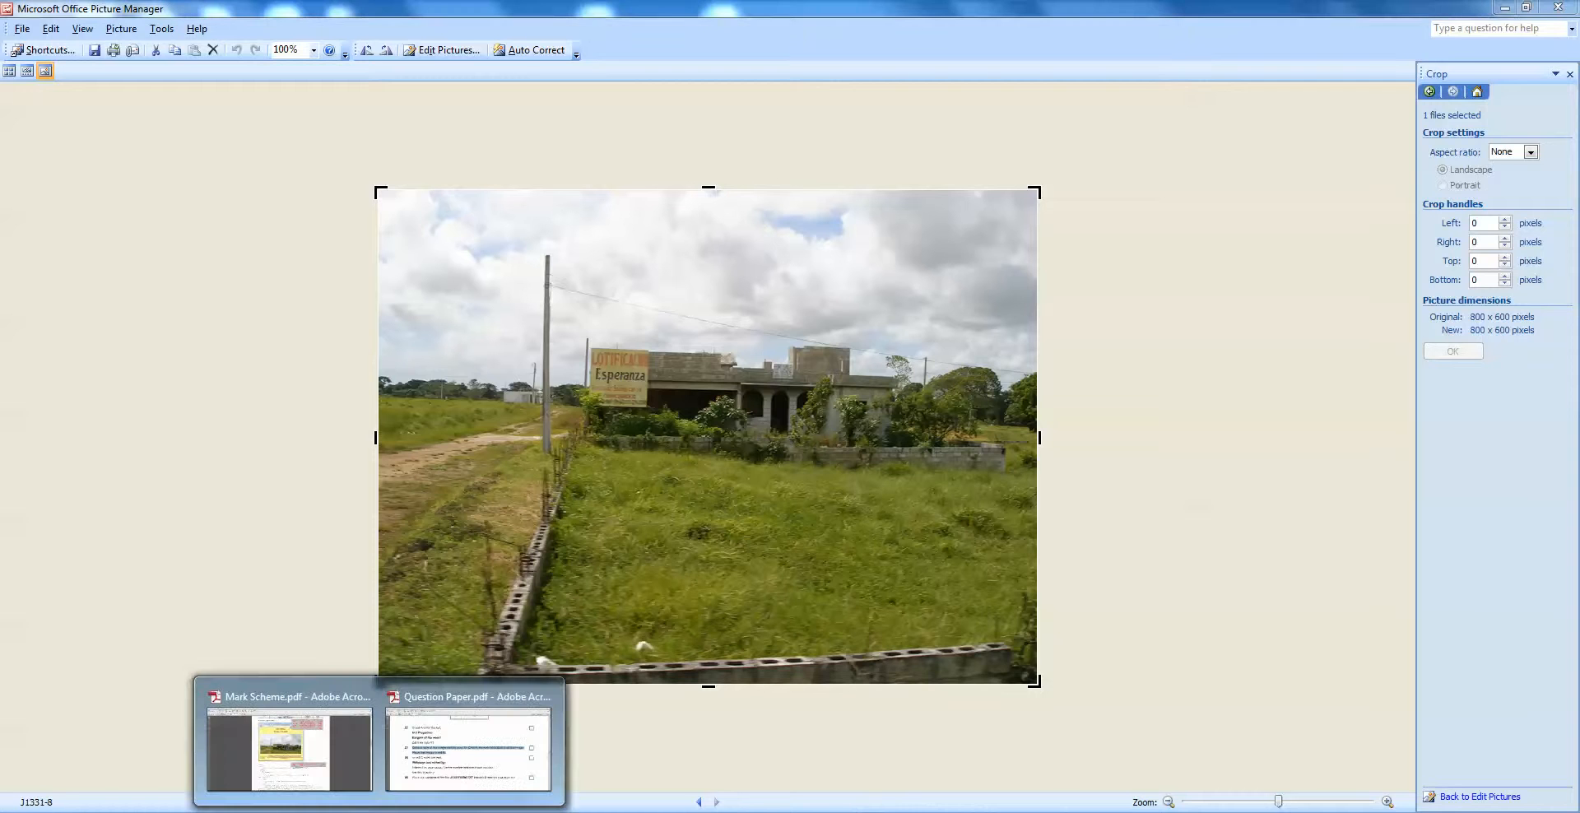
click(451, 762)
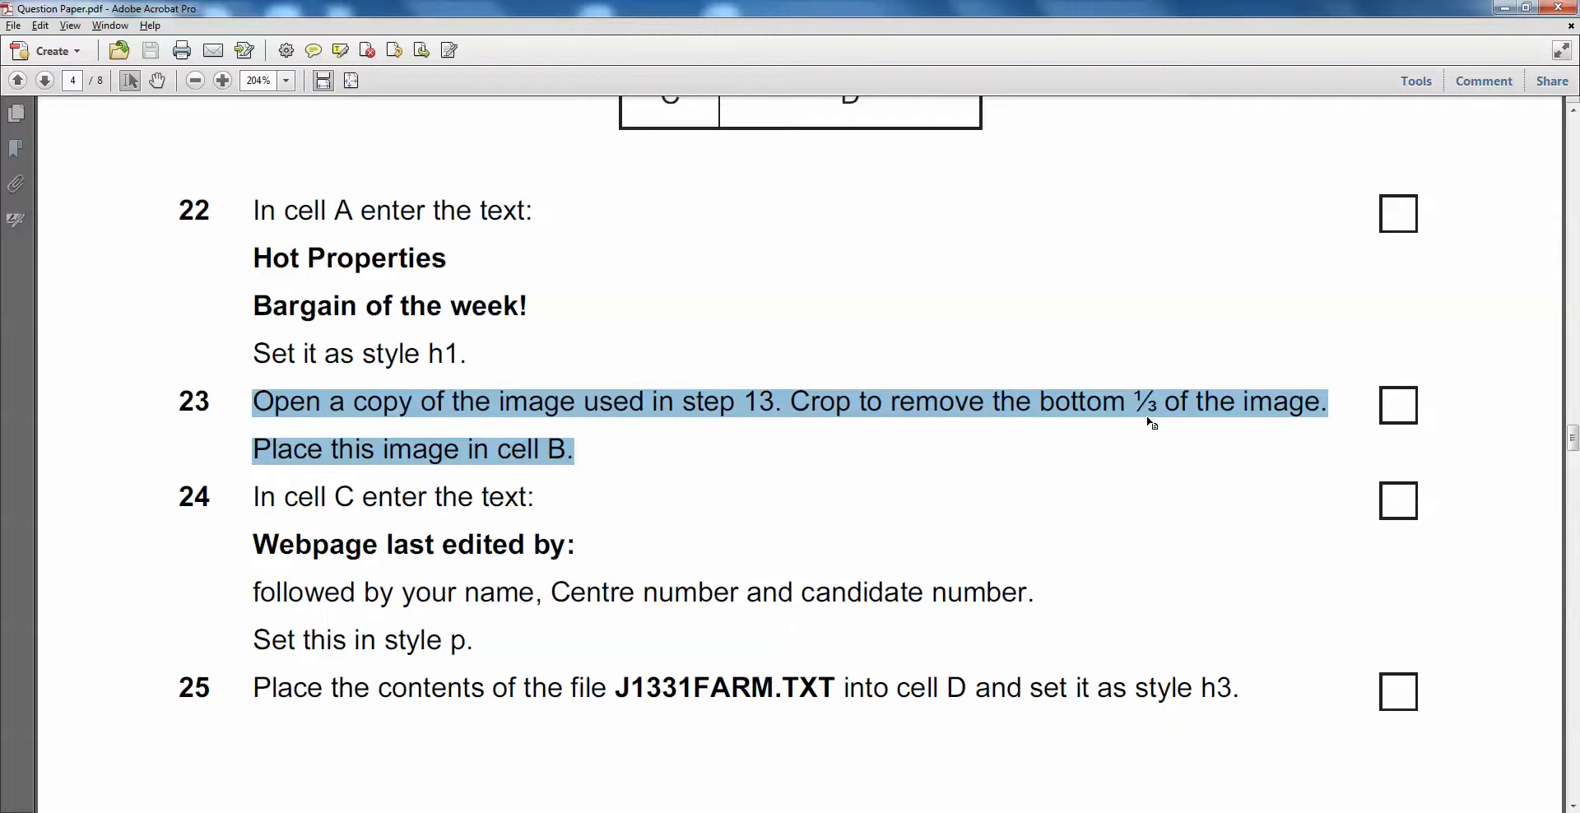
key(alt+Tab)
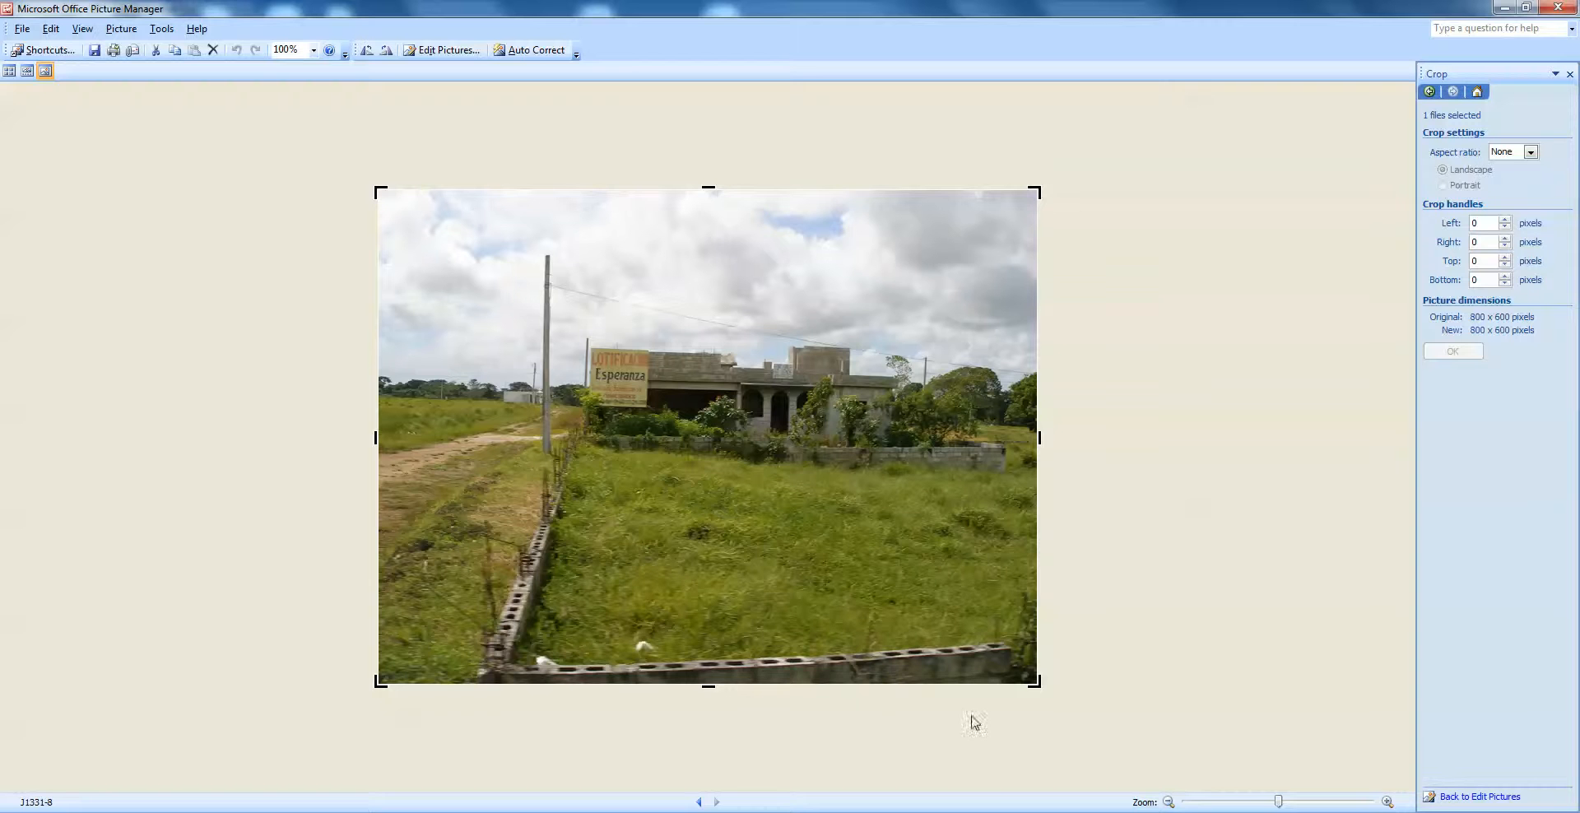
mouse_move(709, 688)
mouse_down()
mouse_move(724, 338)
mouse_move(729, 522)
mouse_up()
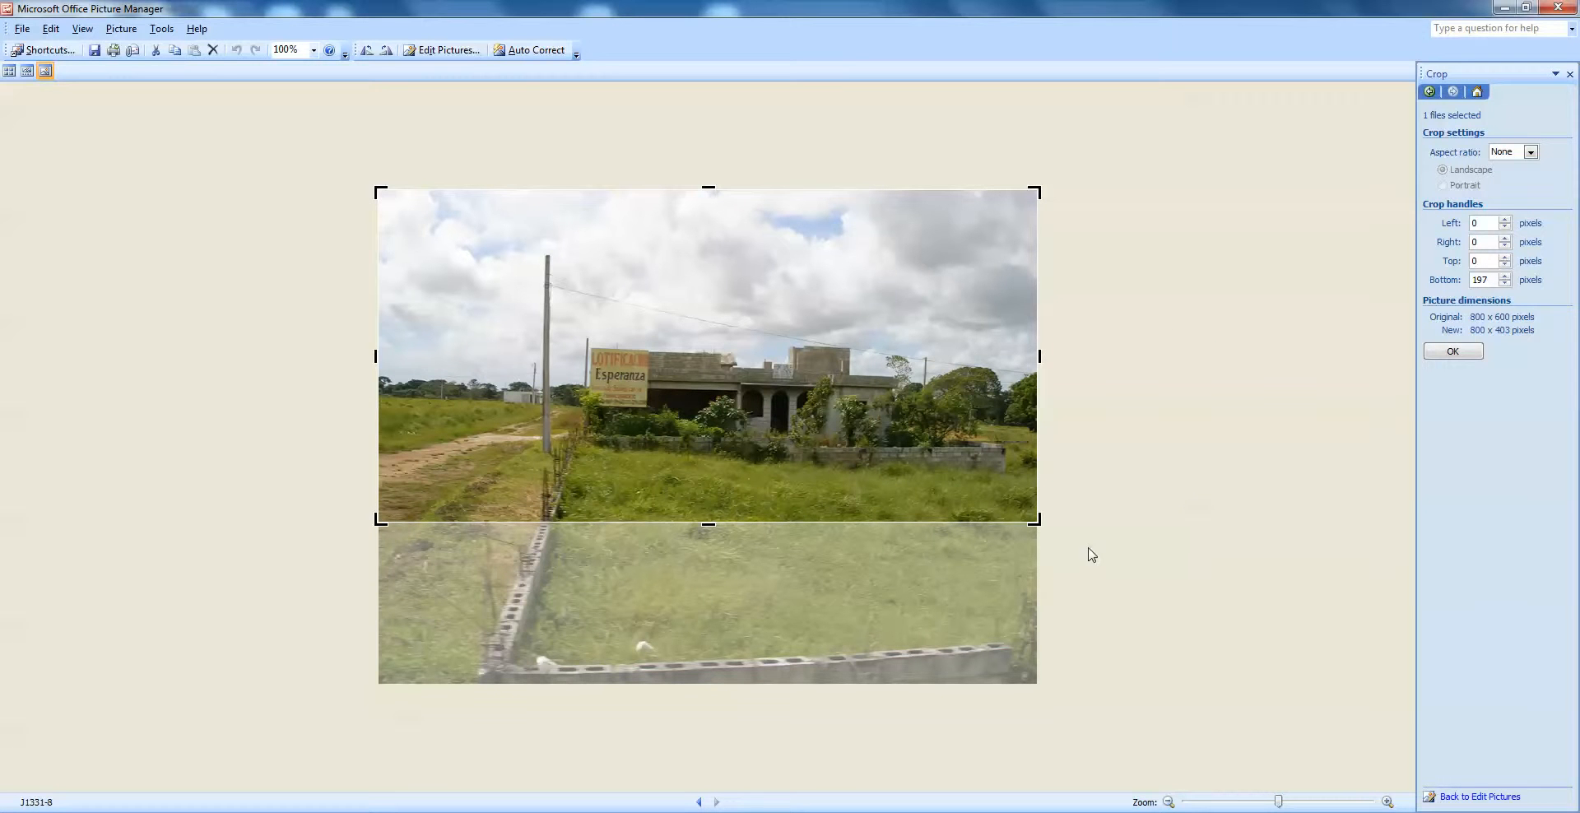
click(1468, 353)
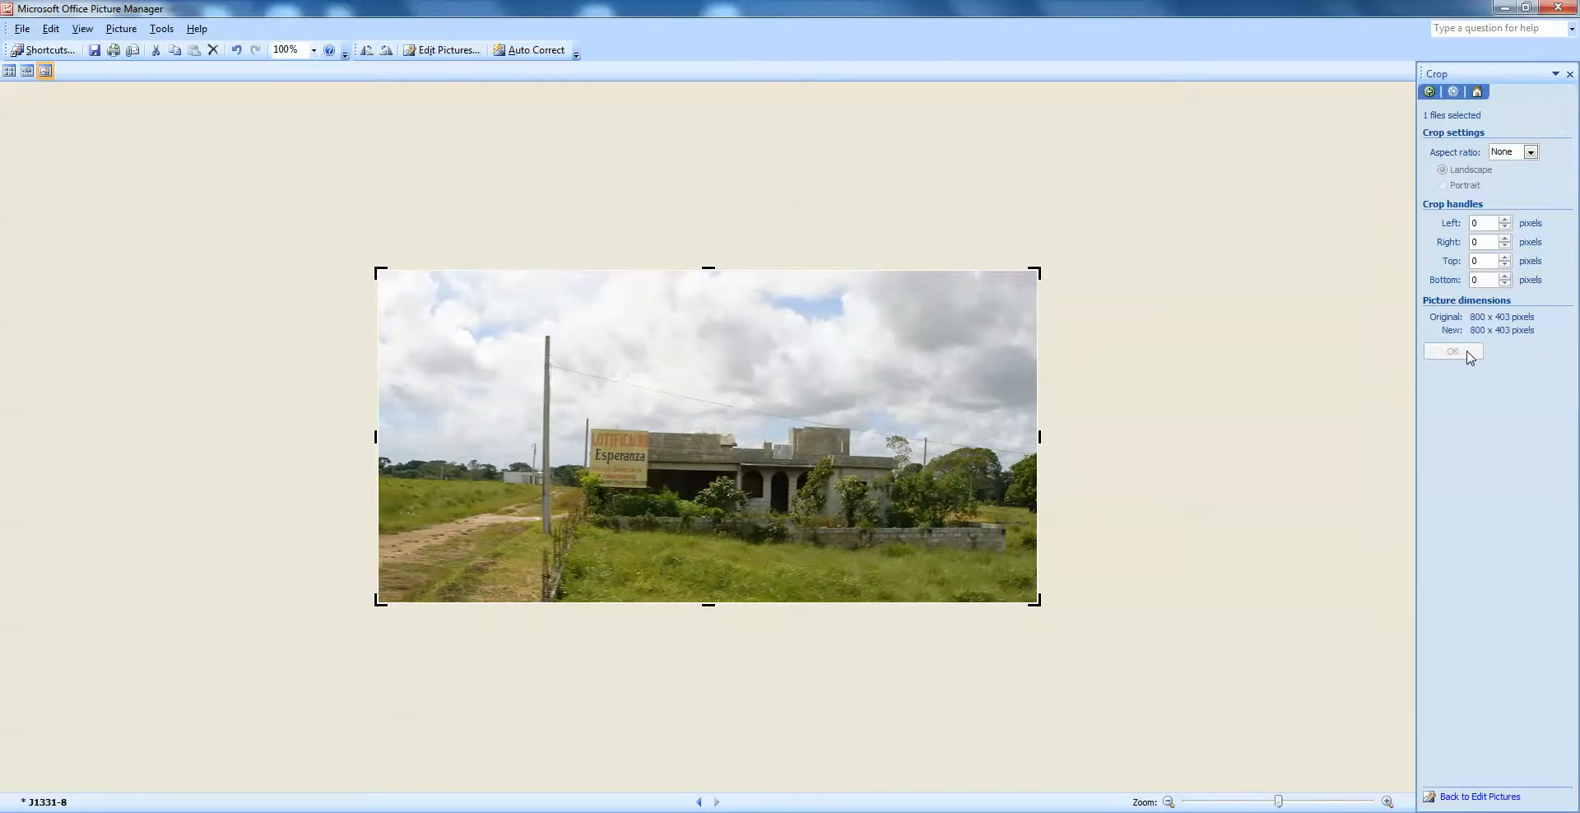
Save the cropped picture as a new file named J1331-8_cropped and close Picture Manager without saving changes to the original
click(22, 29)
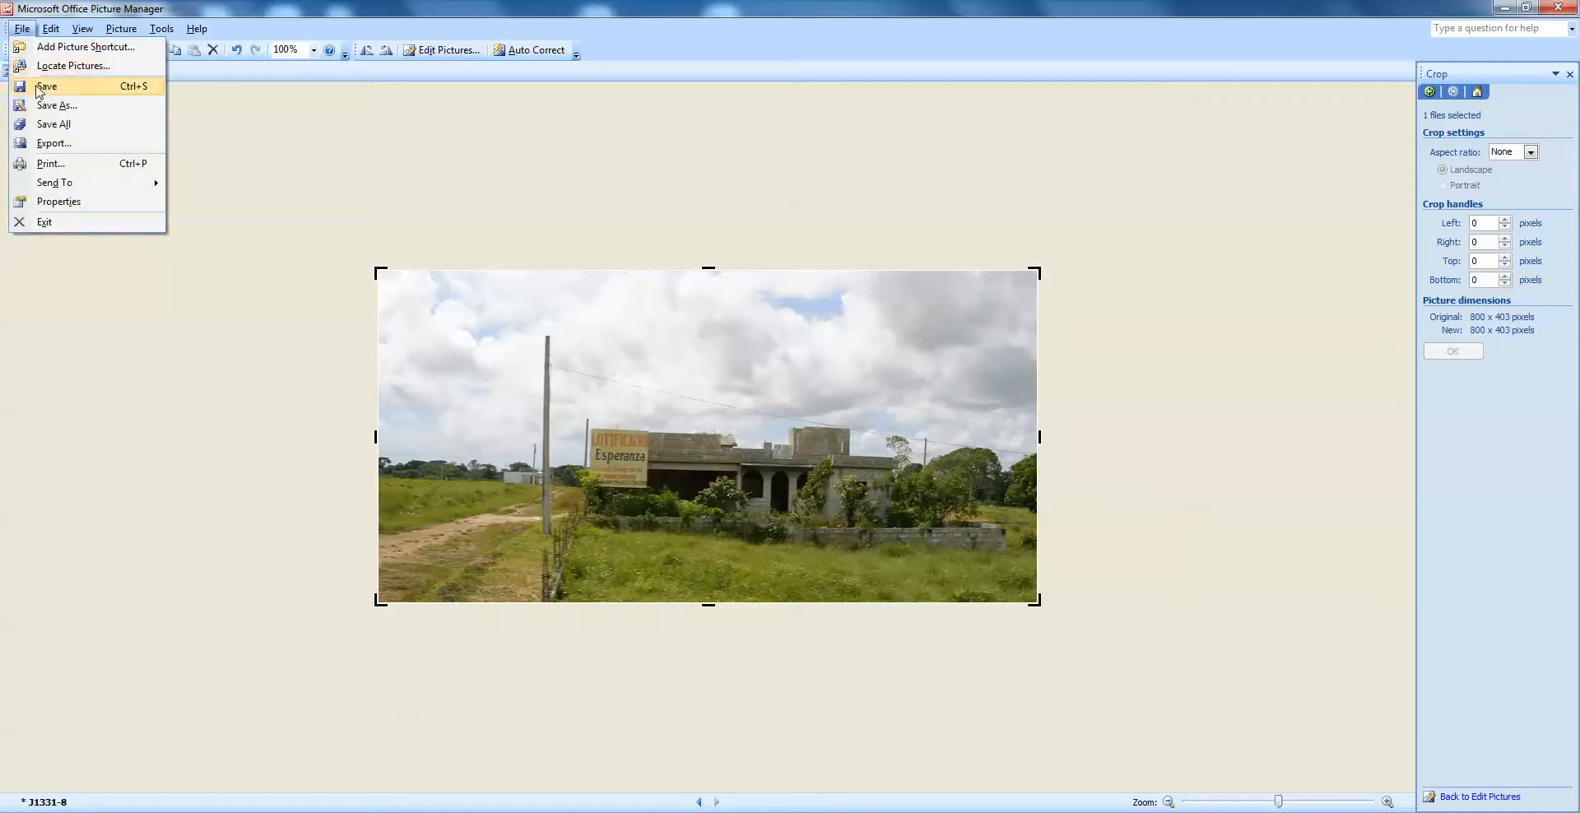
click(43, 107)
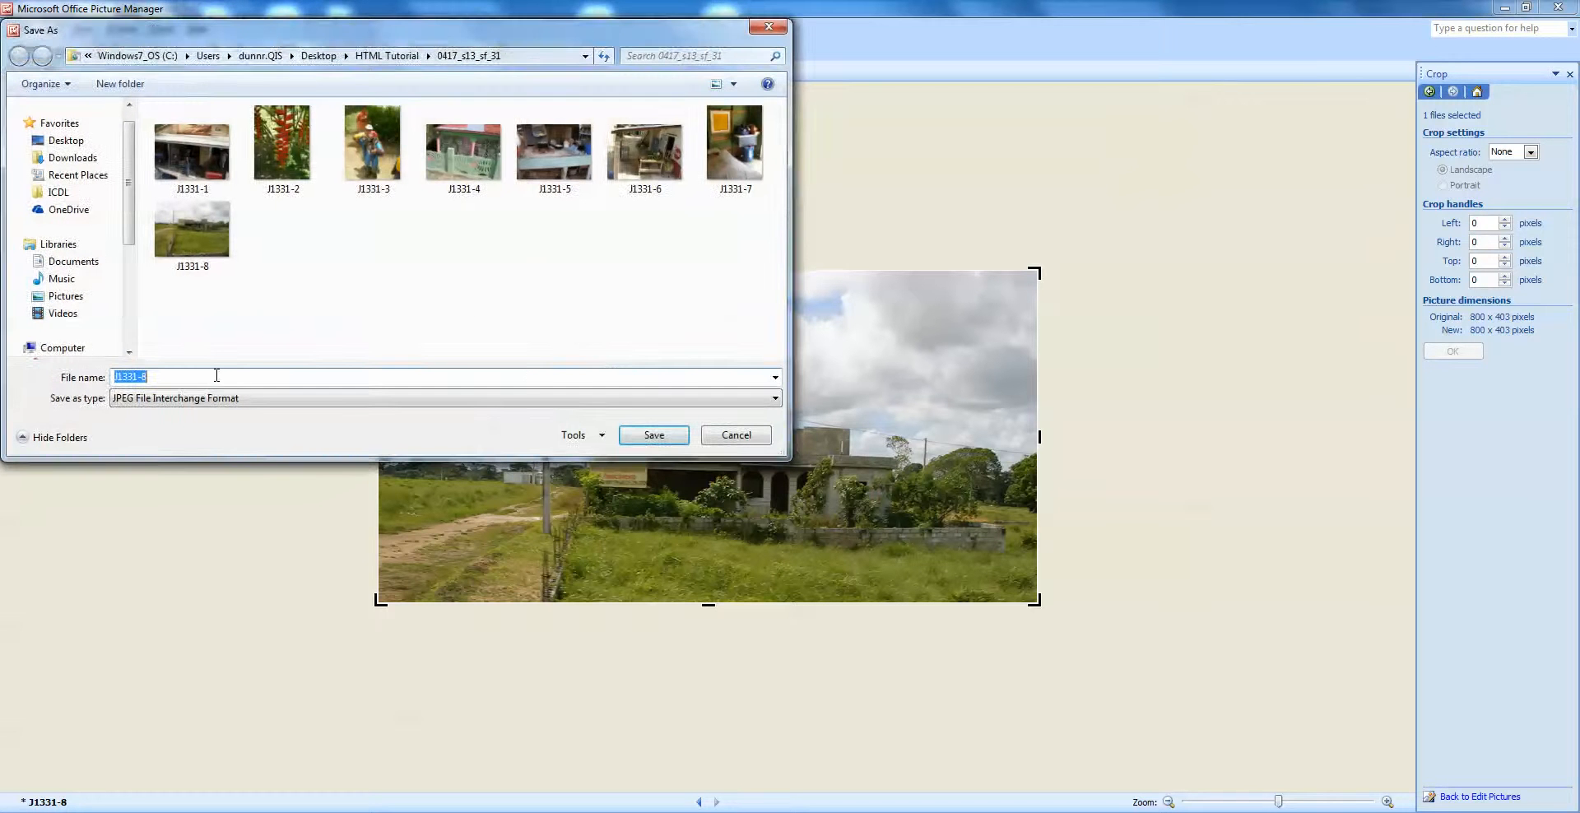
click(216, 376)
text(_cropped)
click(415, 805)
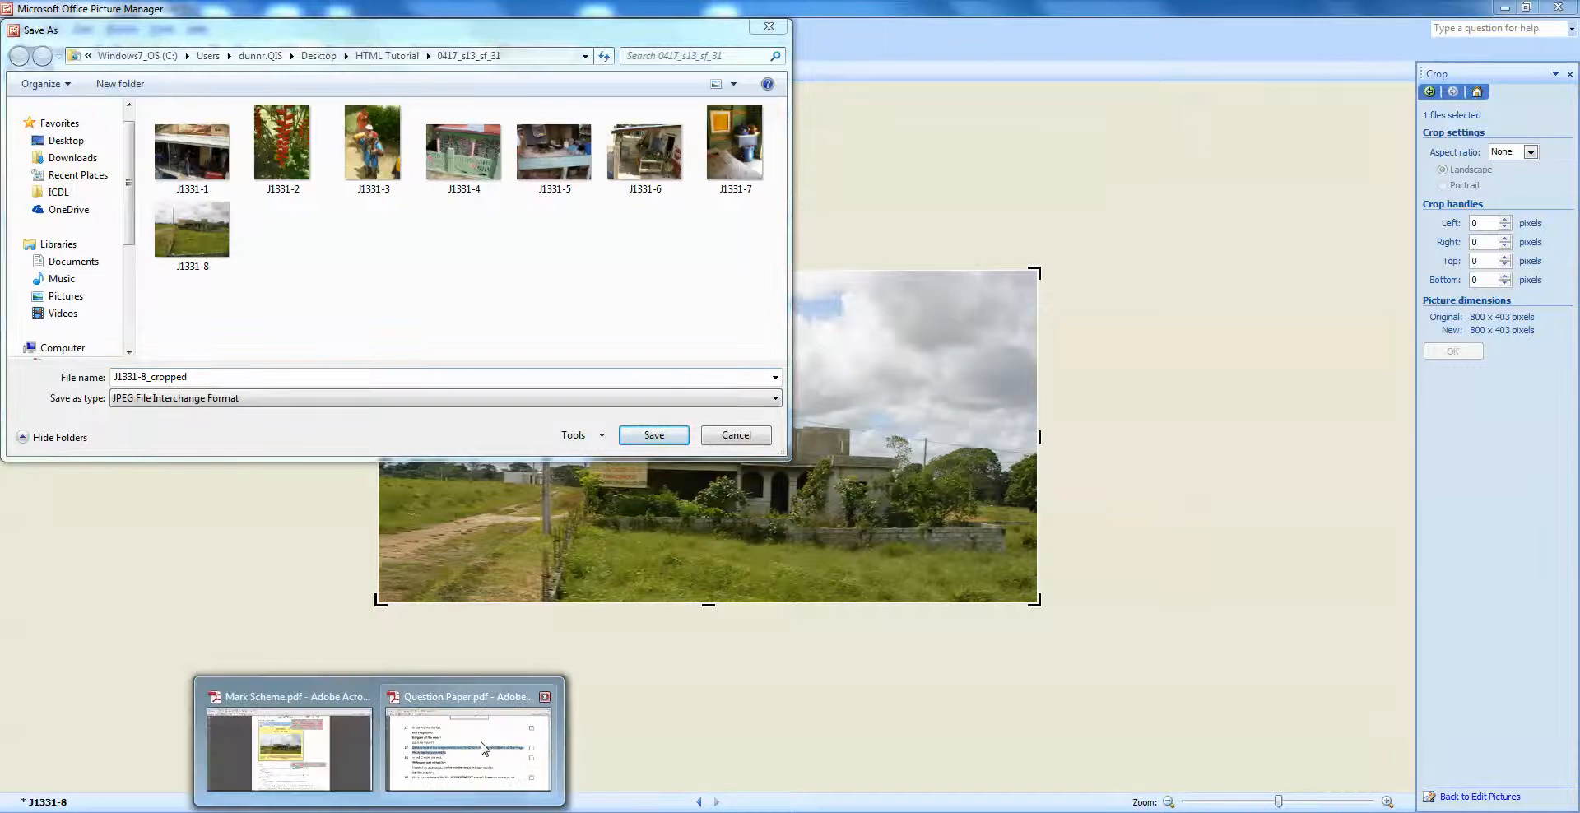
click(483, 749)
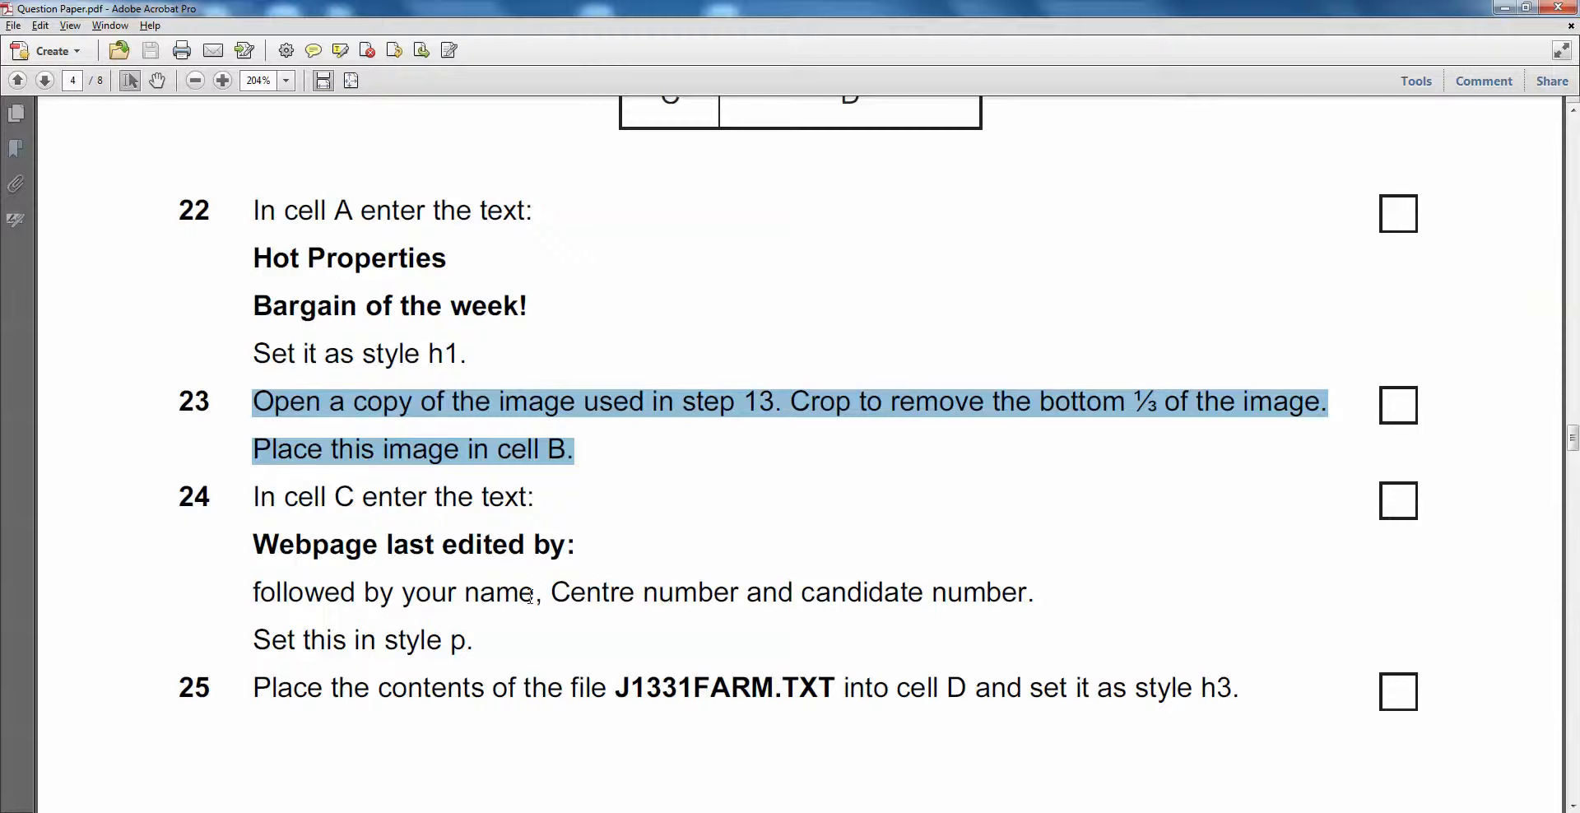
scroll(531, 601, down, 6)
scroll(532, 592, up, 5)
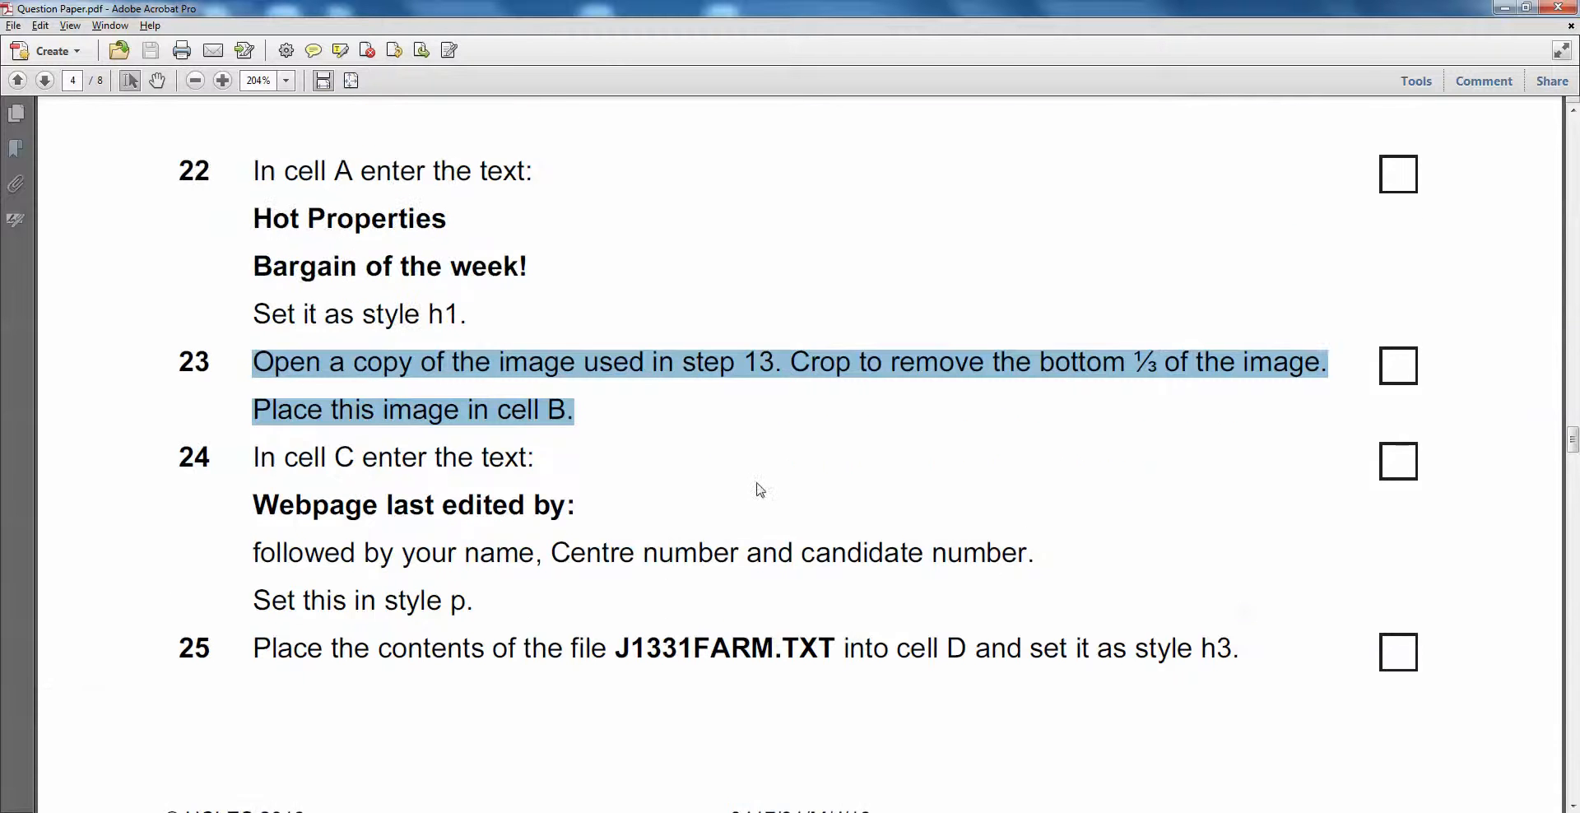
click(872, 808)
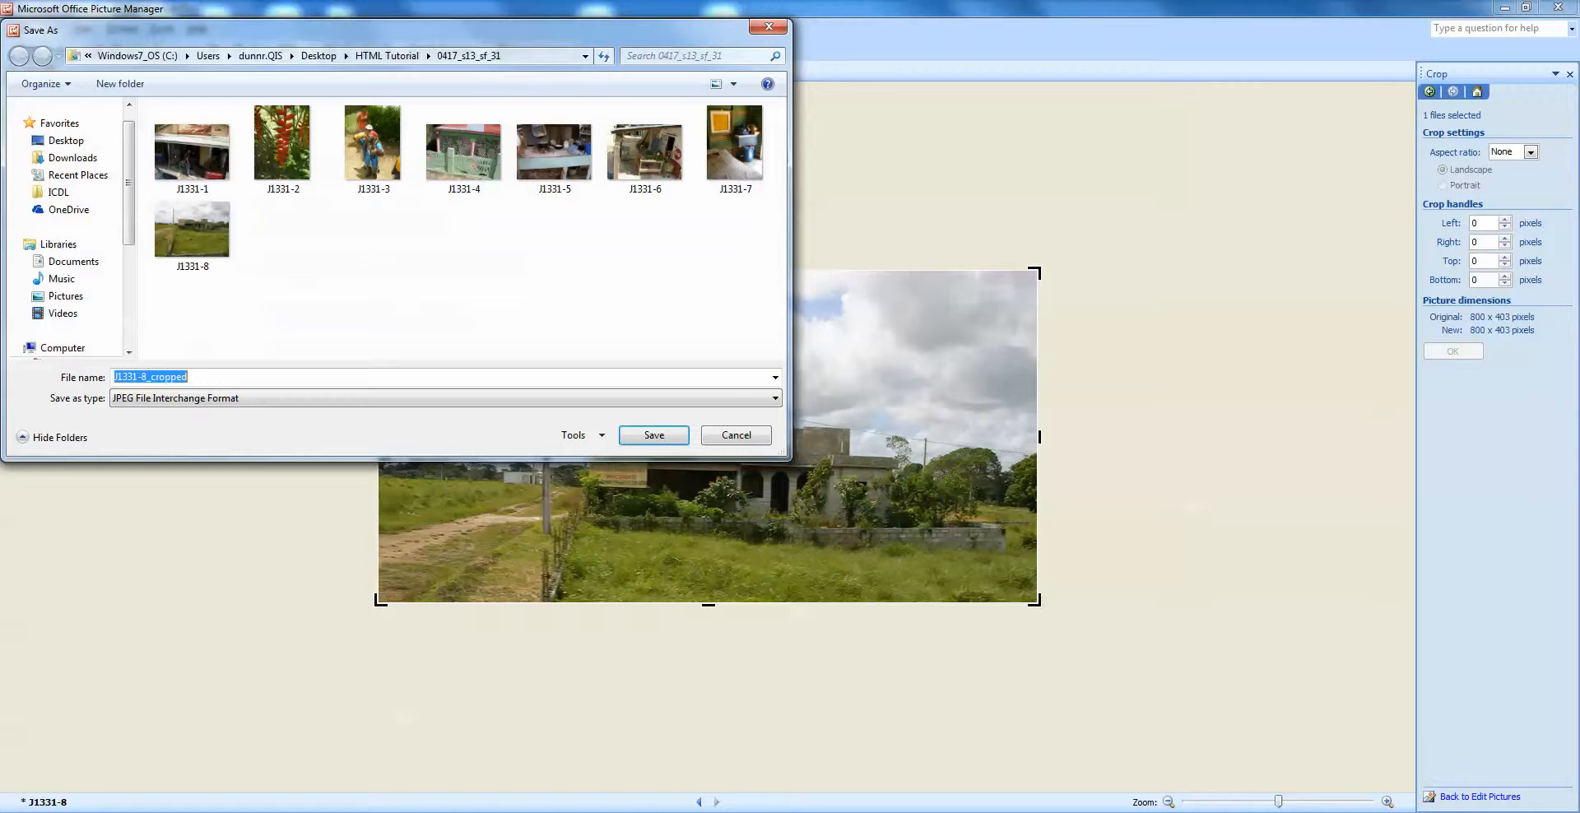
click(654, 435)
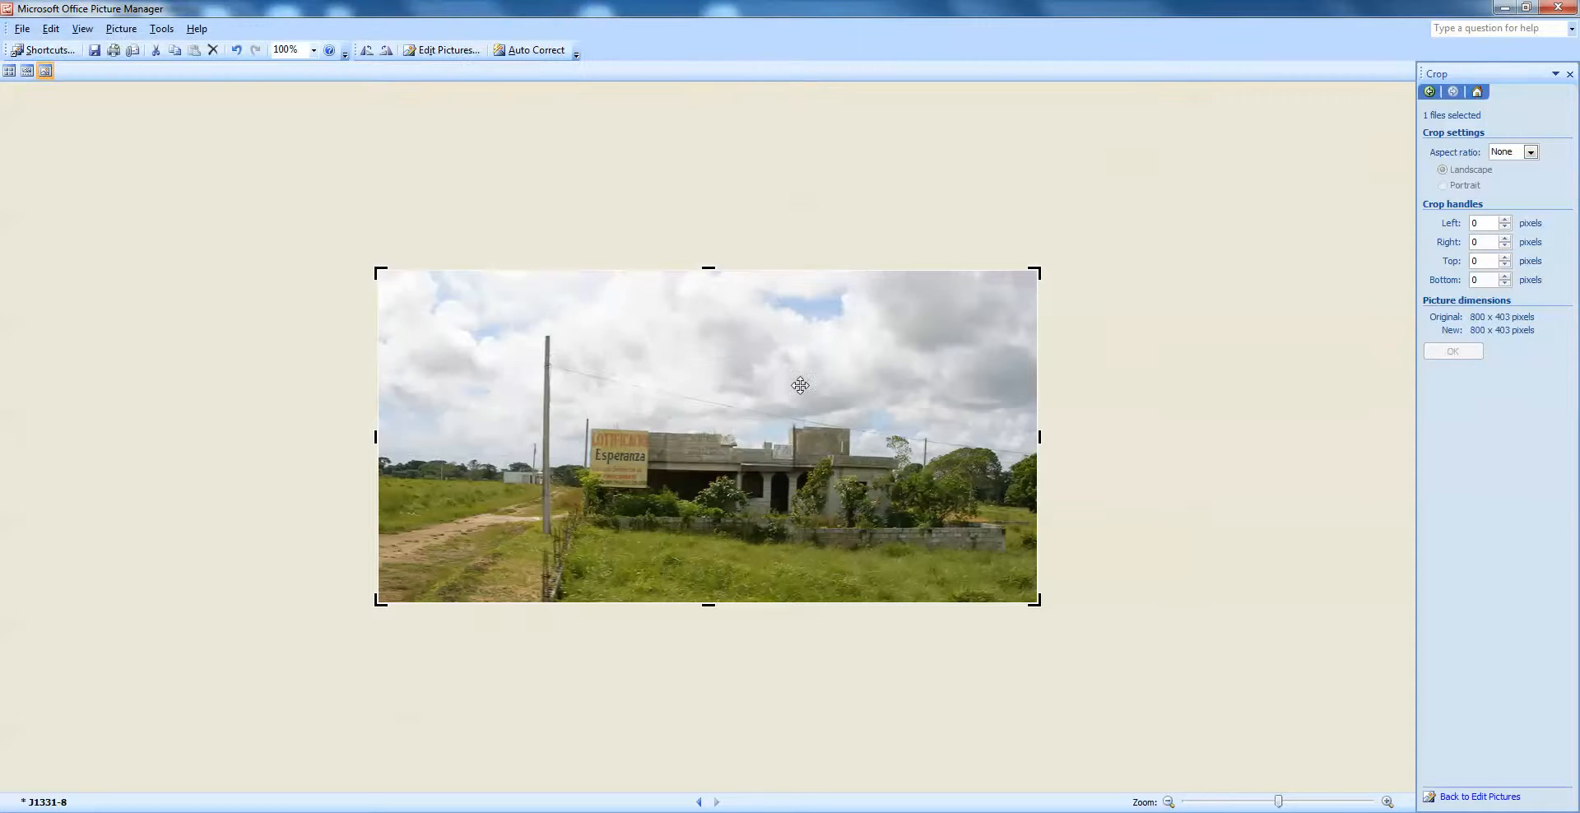
click(1558, 8)
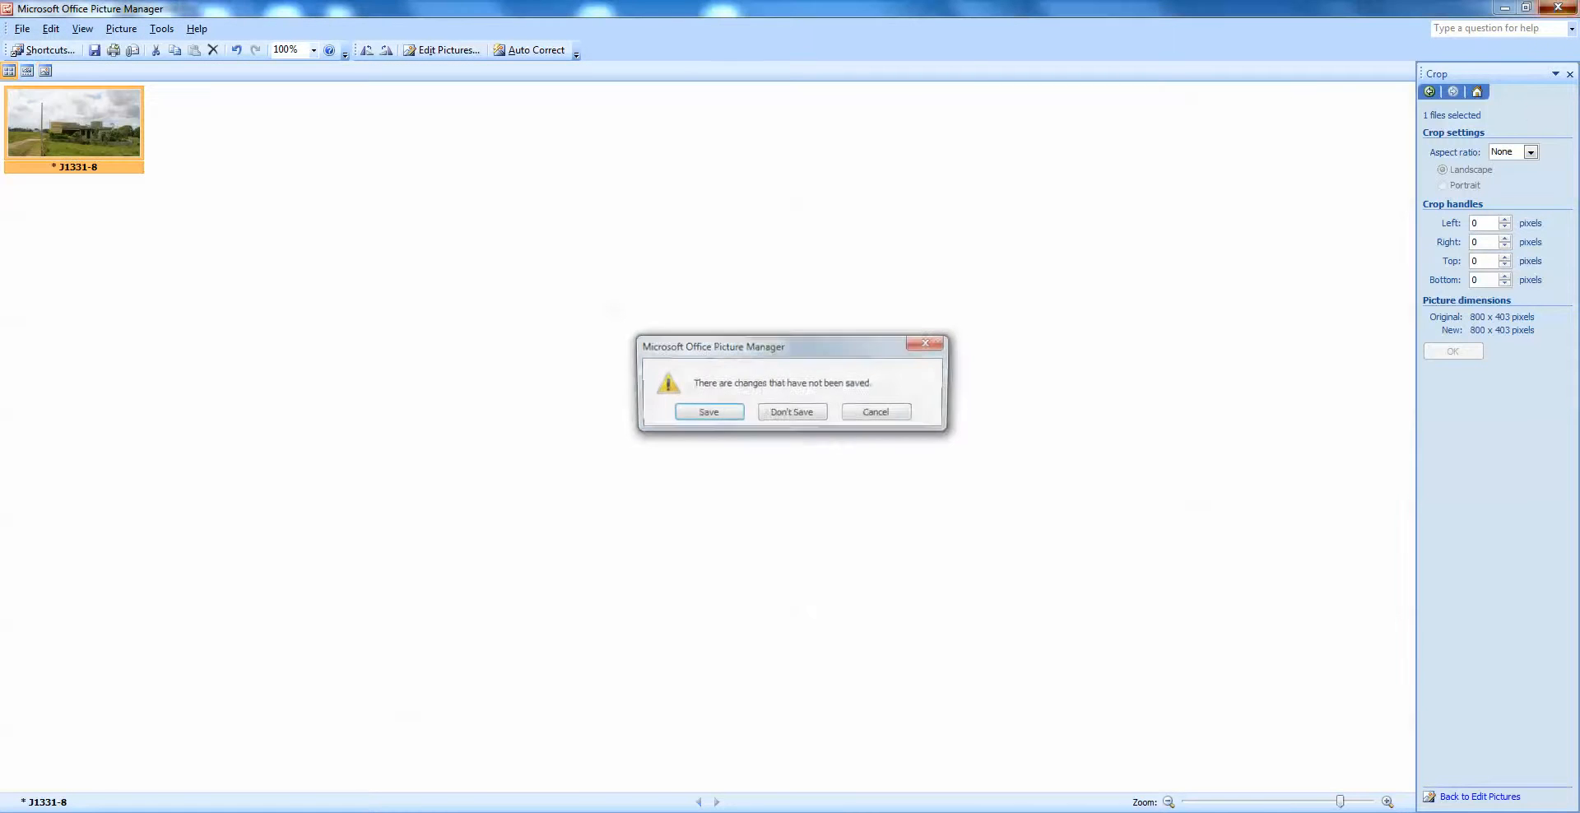
click(786, 414)
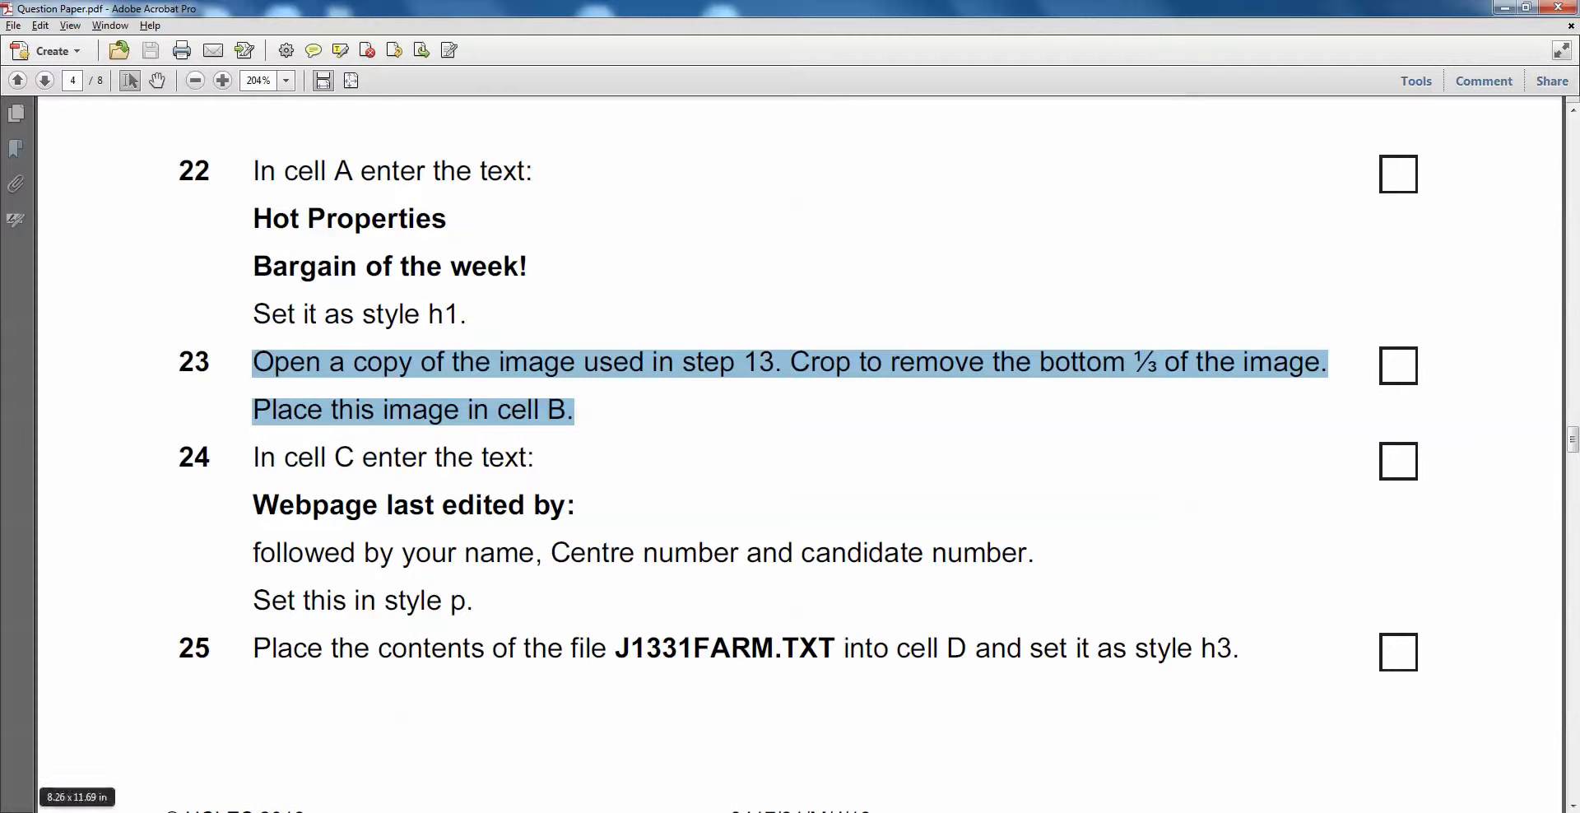
Compare the J1331-8 and J1331-8_cropped pictures in the 0417_s13_sf_31 folder, and examine the small farm image on properties.htm in Expression Web
click(104, 777)
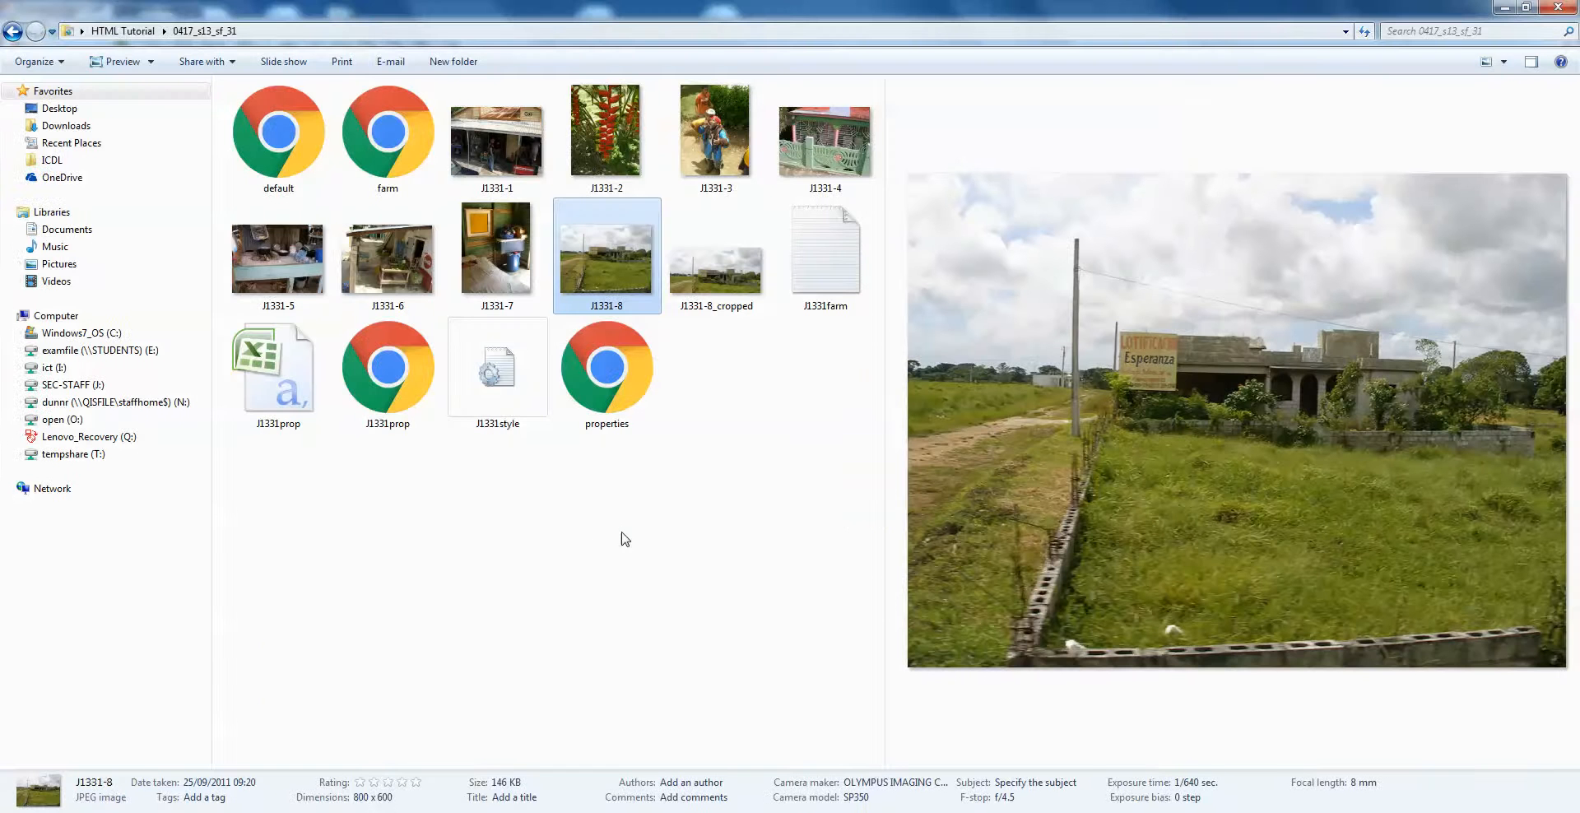
click(719, 272)
click(615, 264)
click(668, 274)
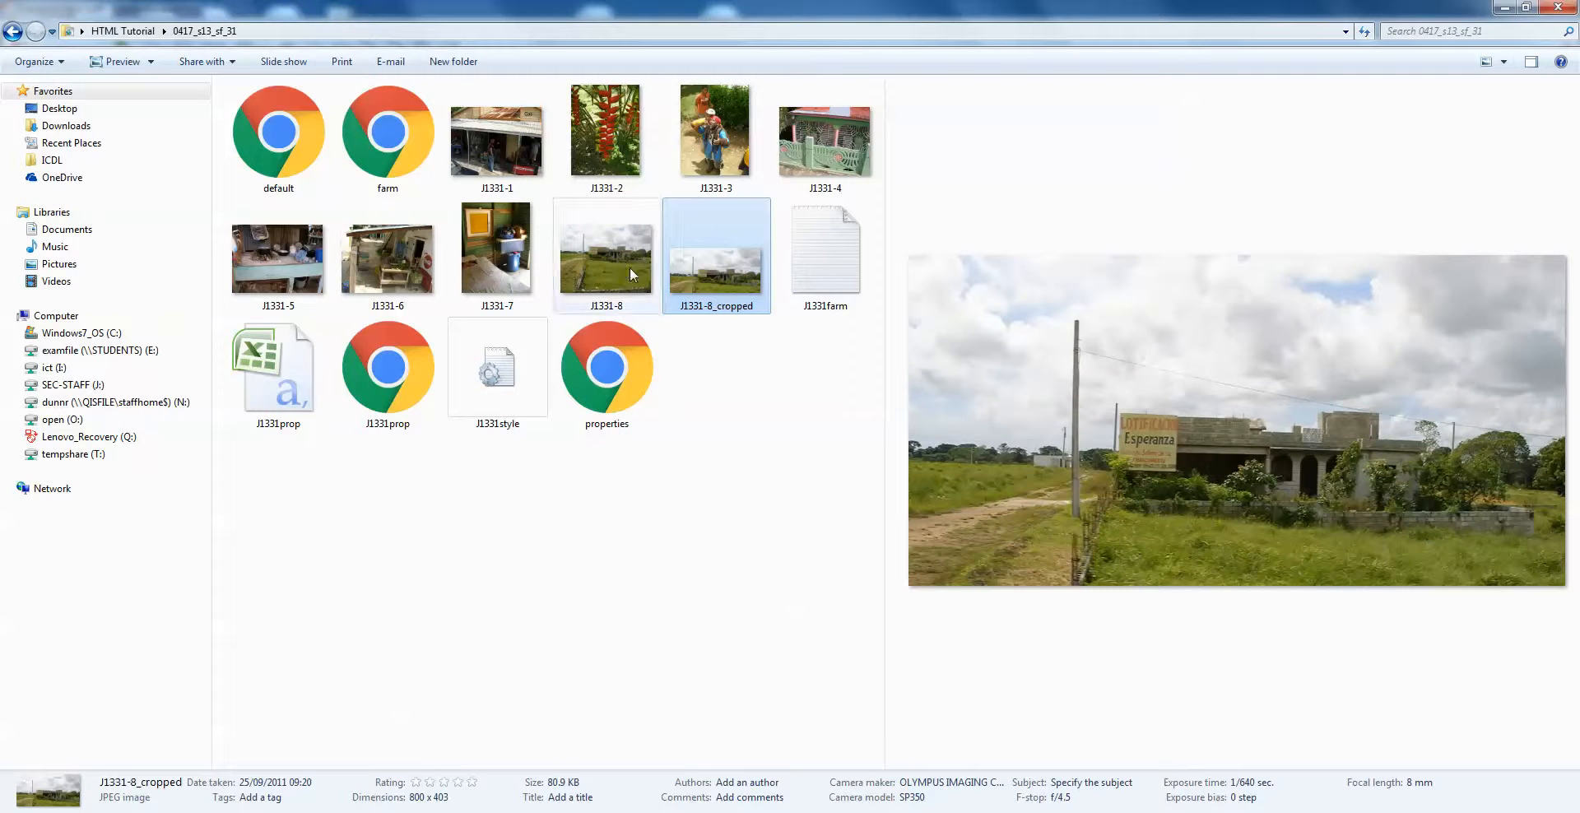
key(alt+Tab)
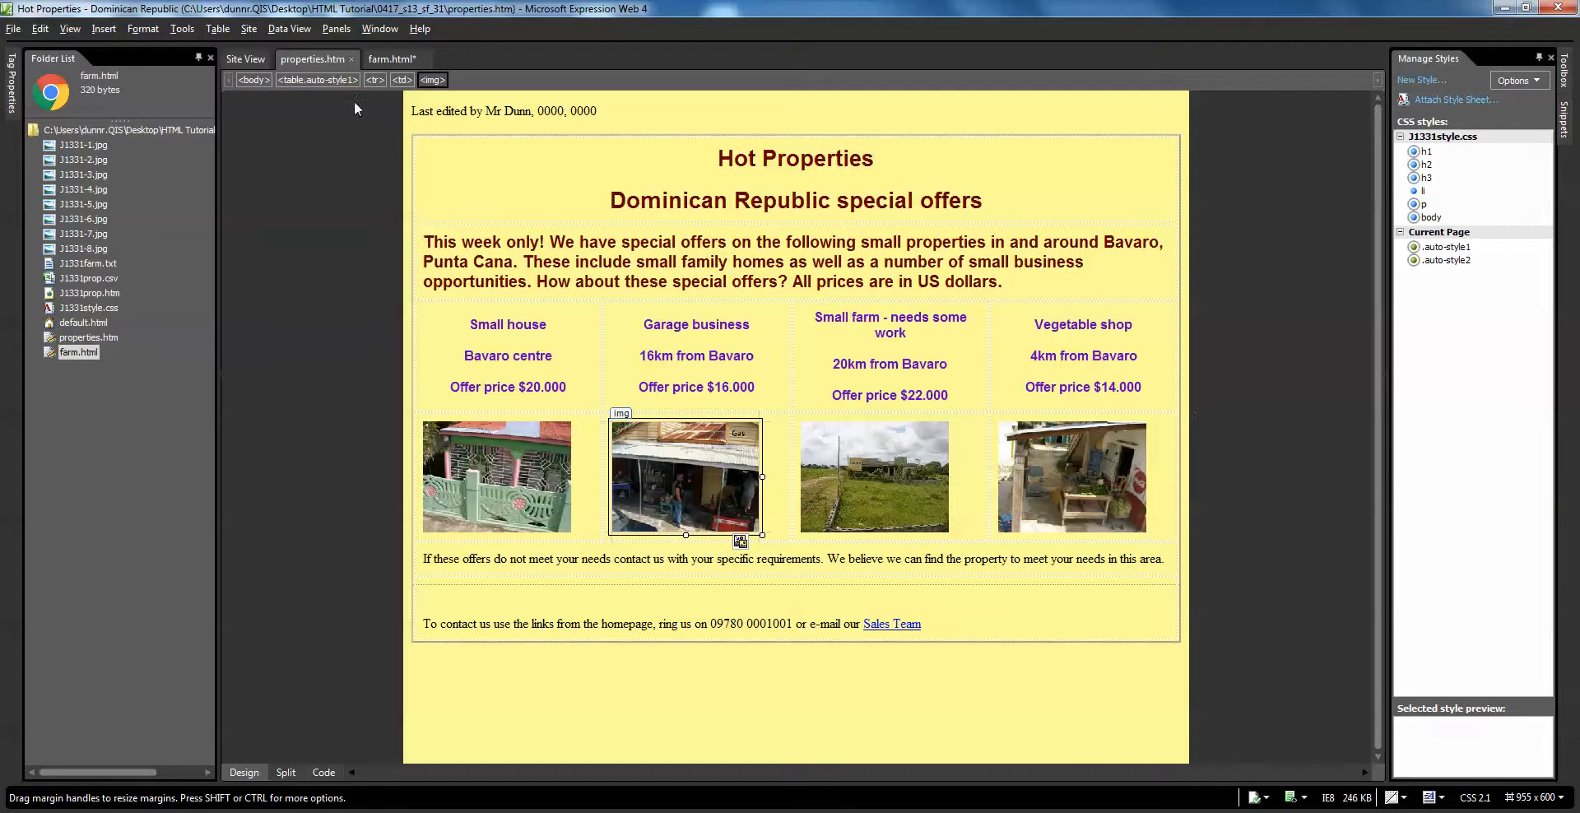
click(978, 377)
click(916, 492)
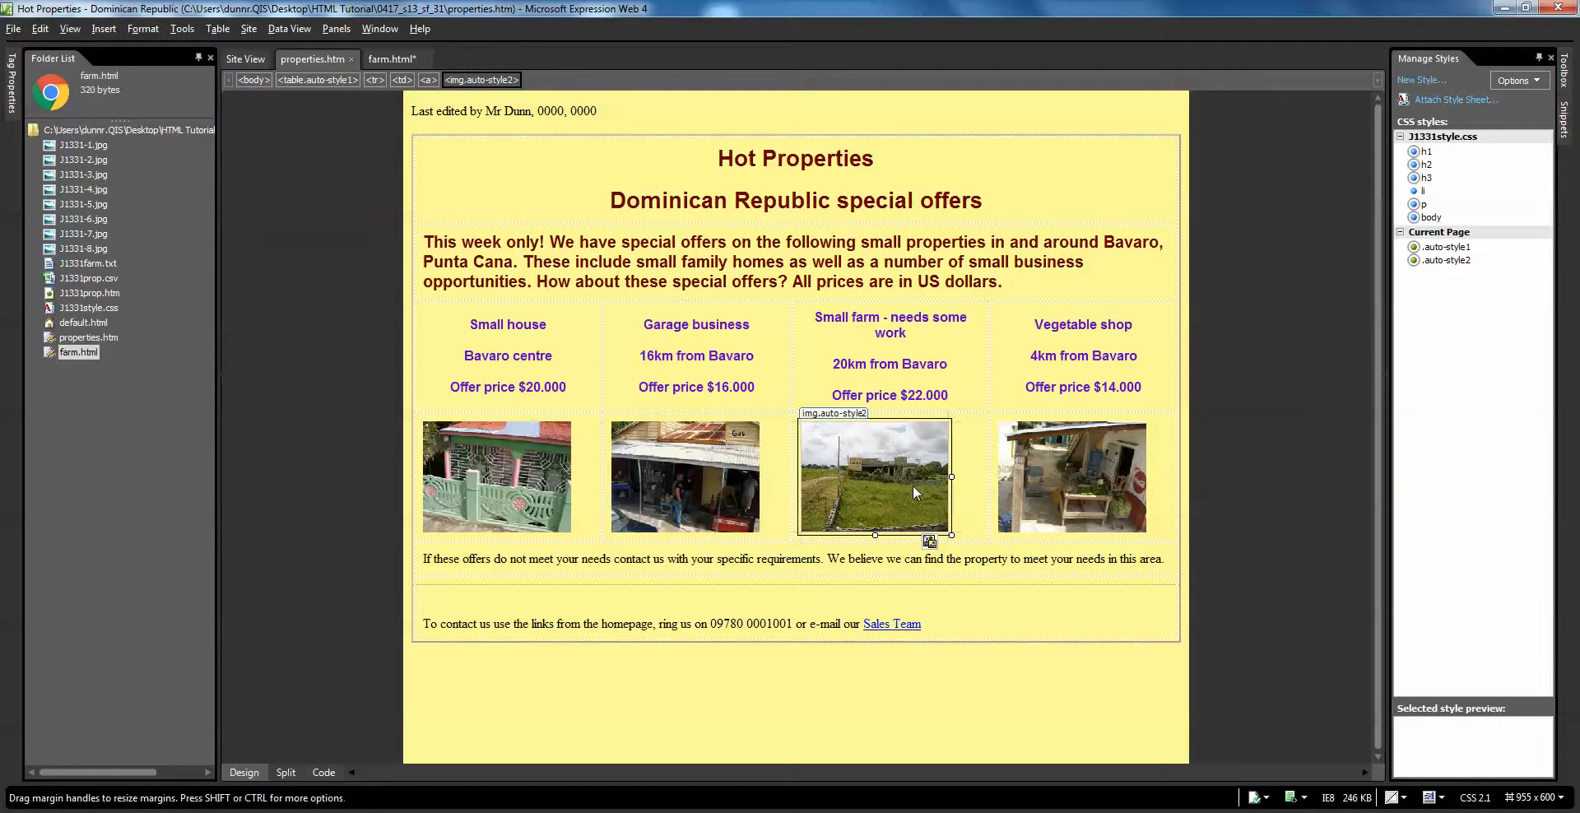
click(958, 344)
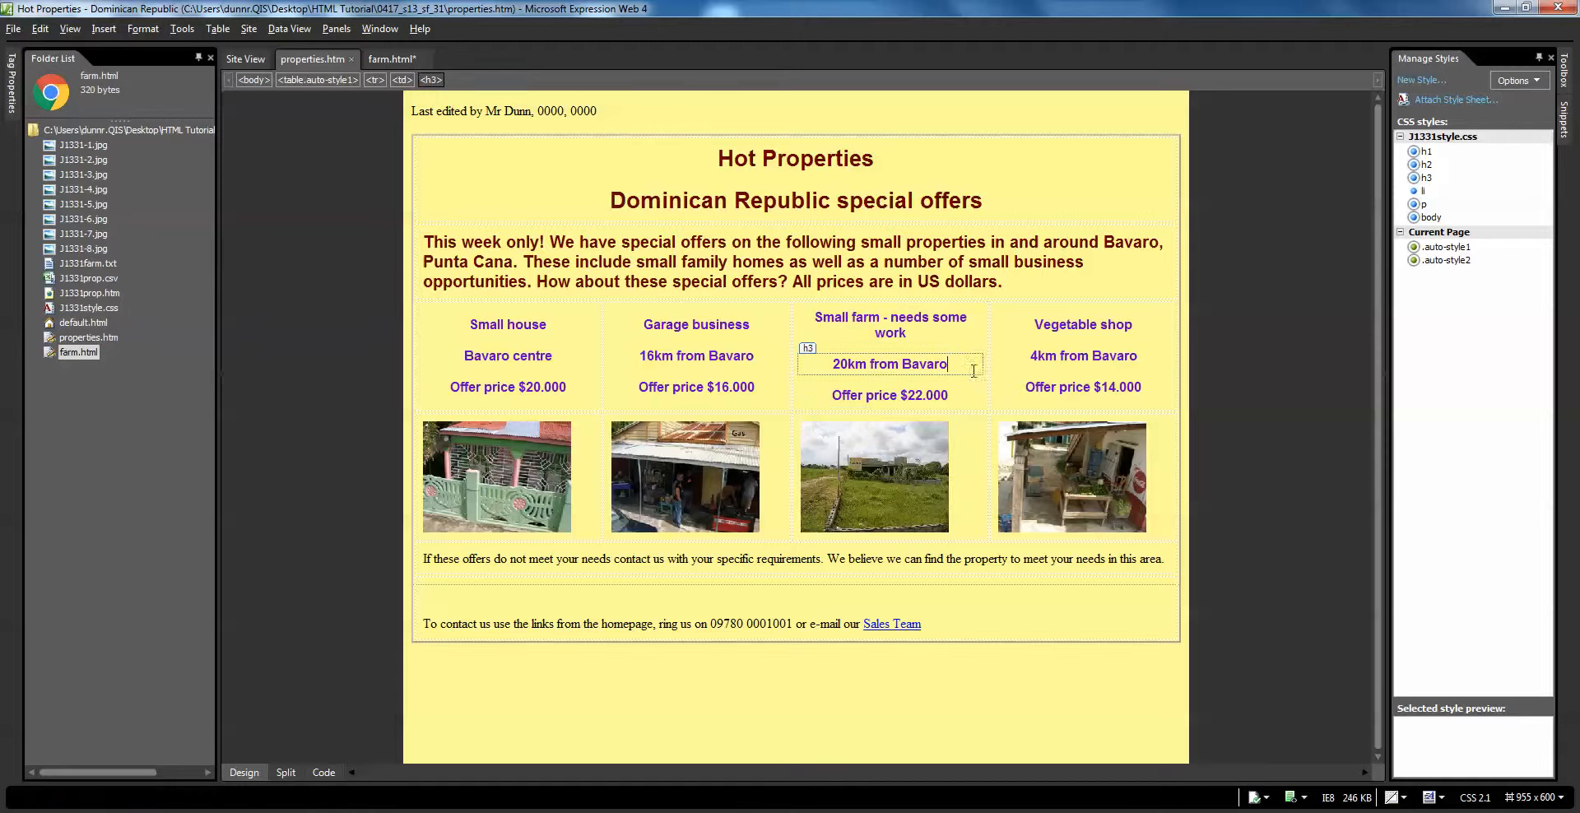
click(895, 511)
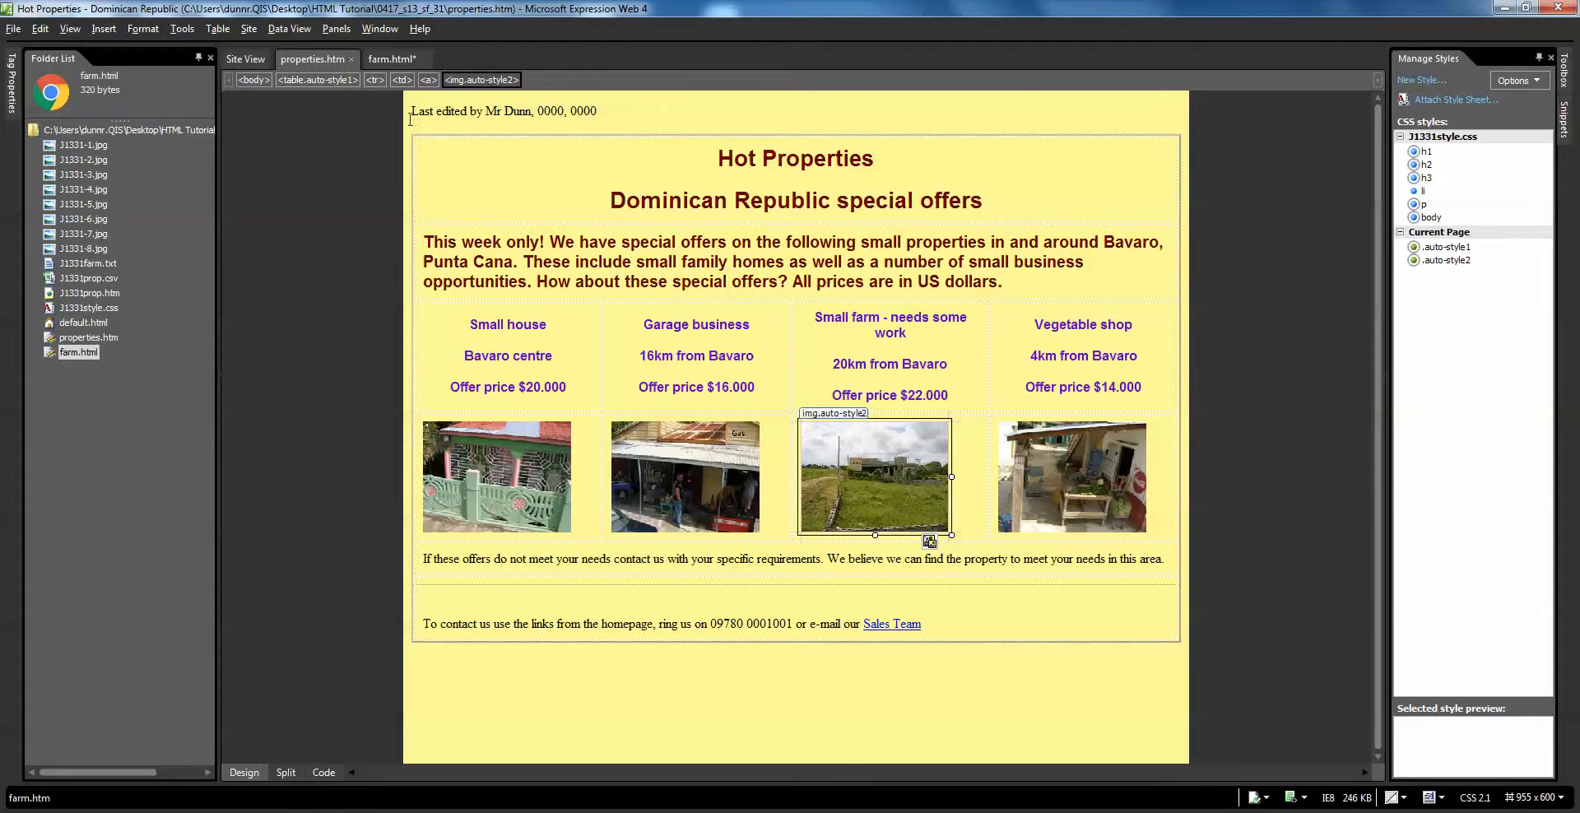
Check the table layout for task 23 in the question paper, refresh the site's file list and insert J1331-8_cropped.jpg into cell B of farm.html
click(382, 60)
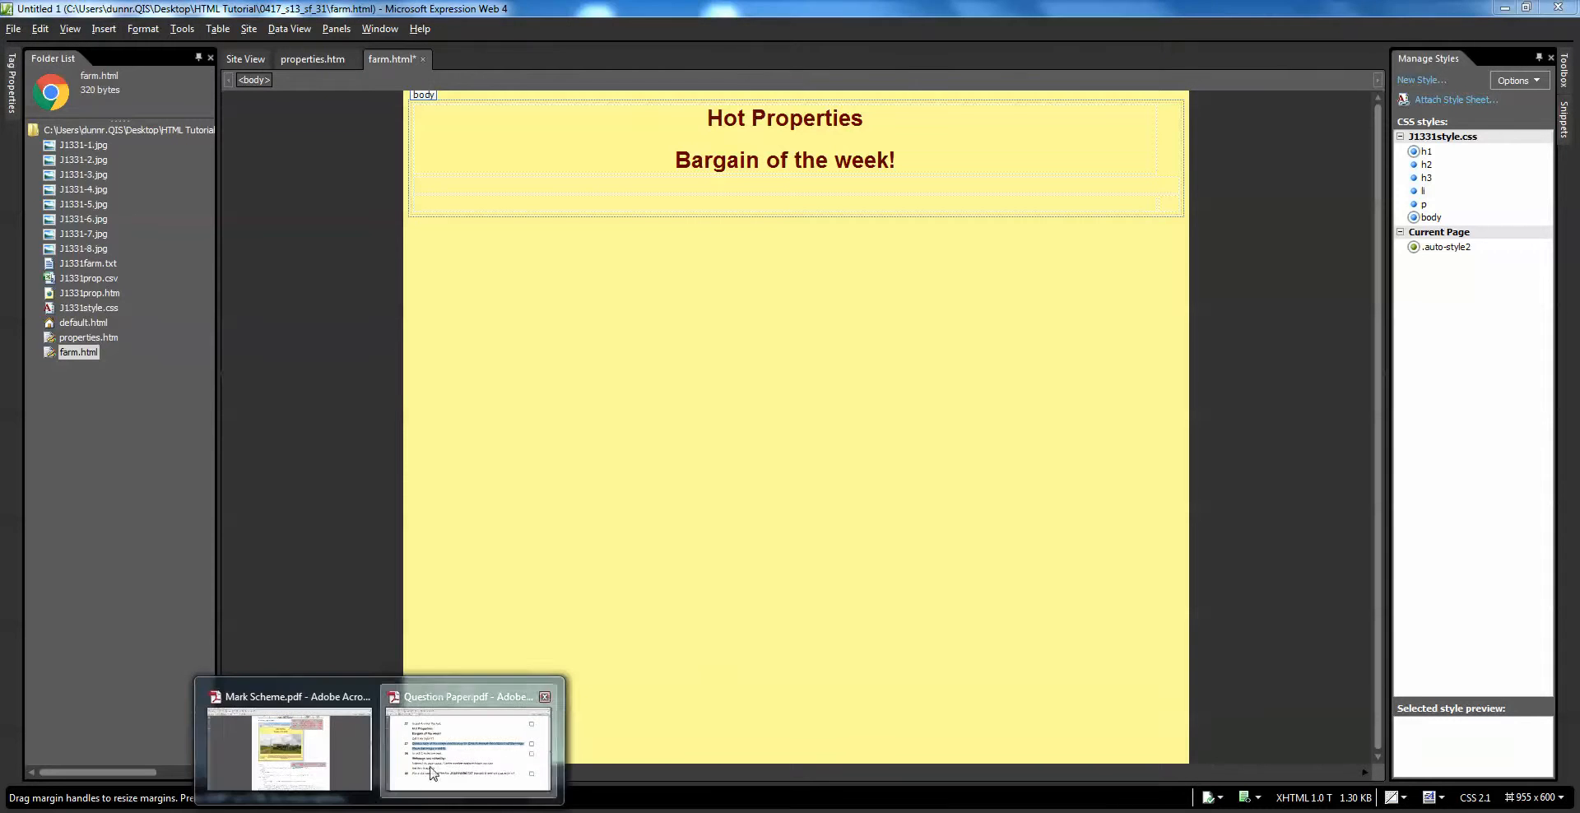
click(469, 751)
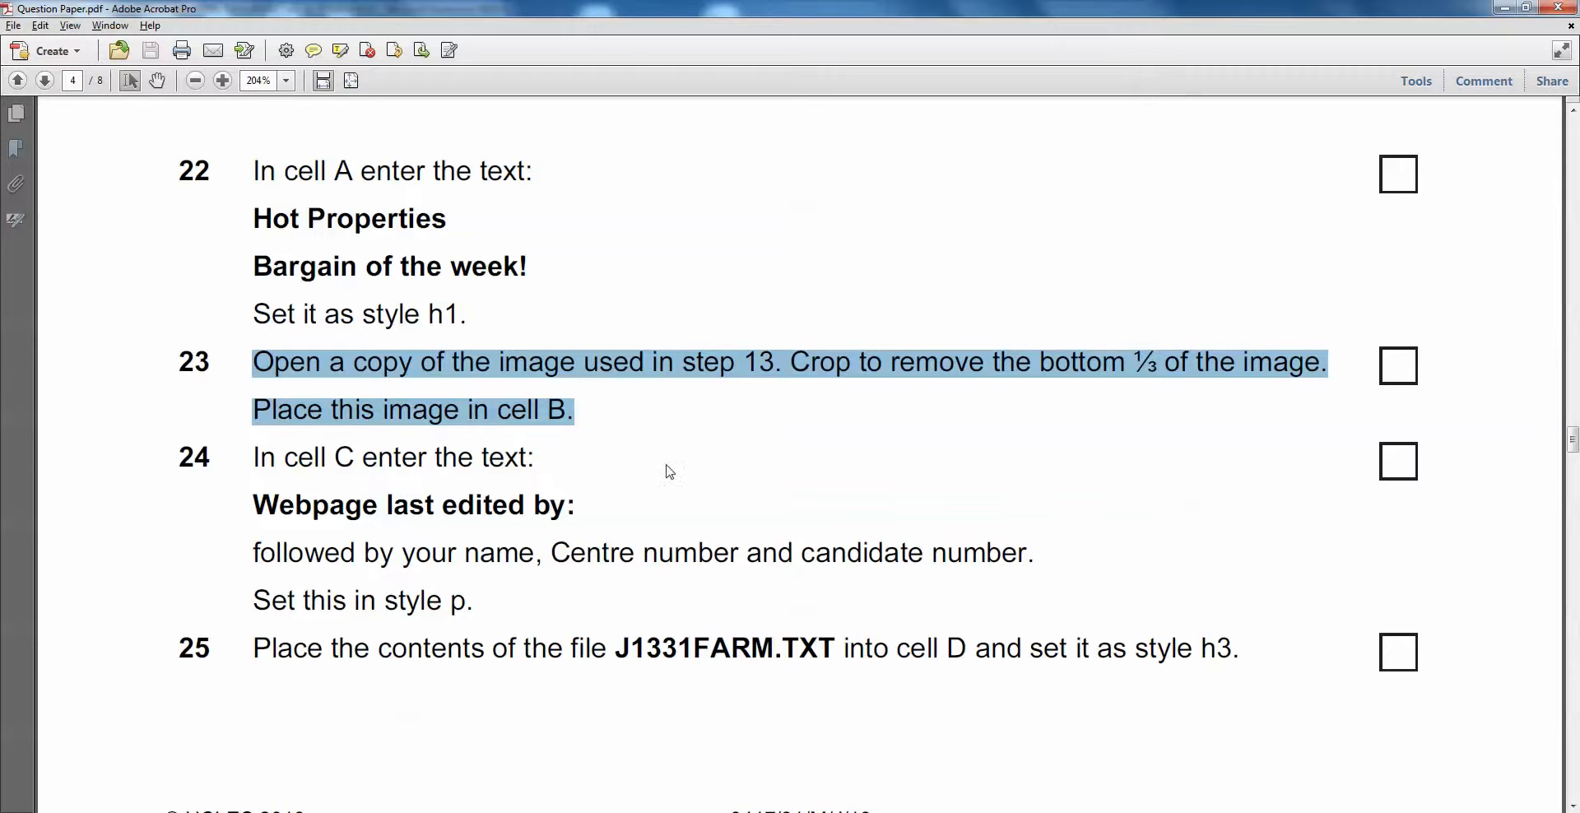
scroll(798, 483, up, 4)
scroll(802, 350, down, 3)
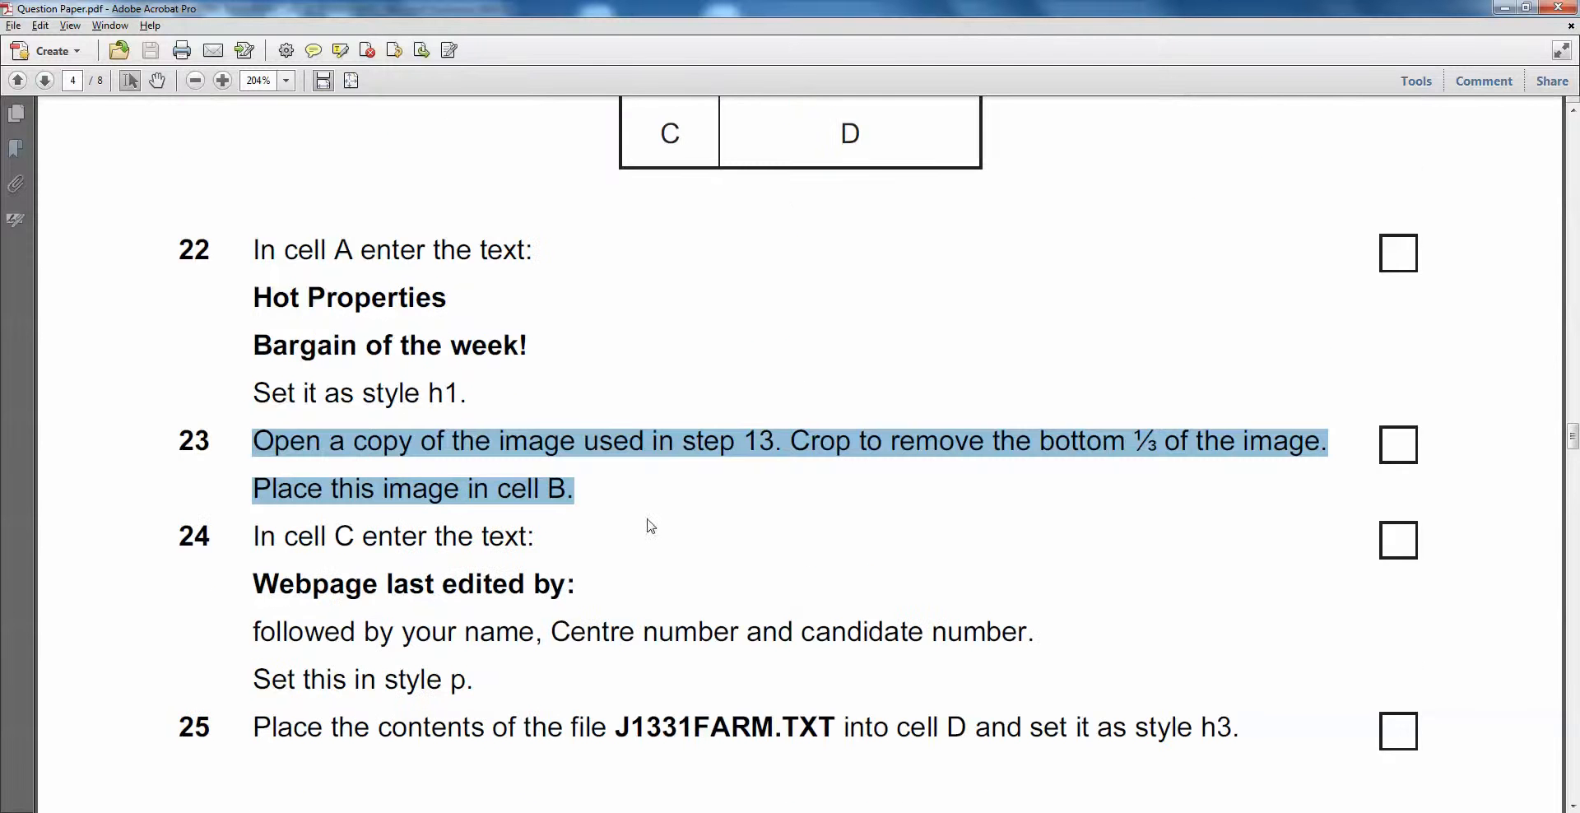
key(alt+Tab)
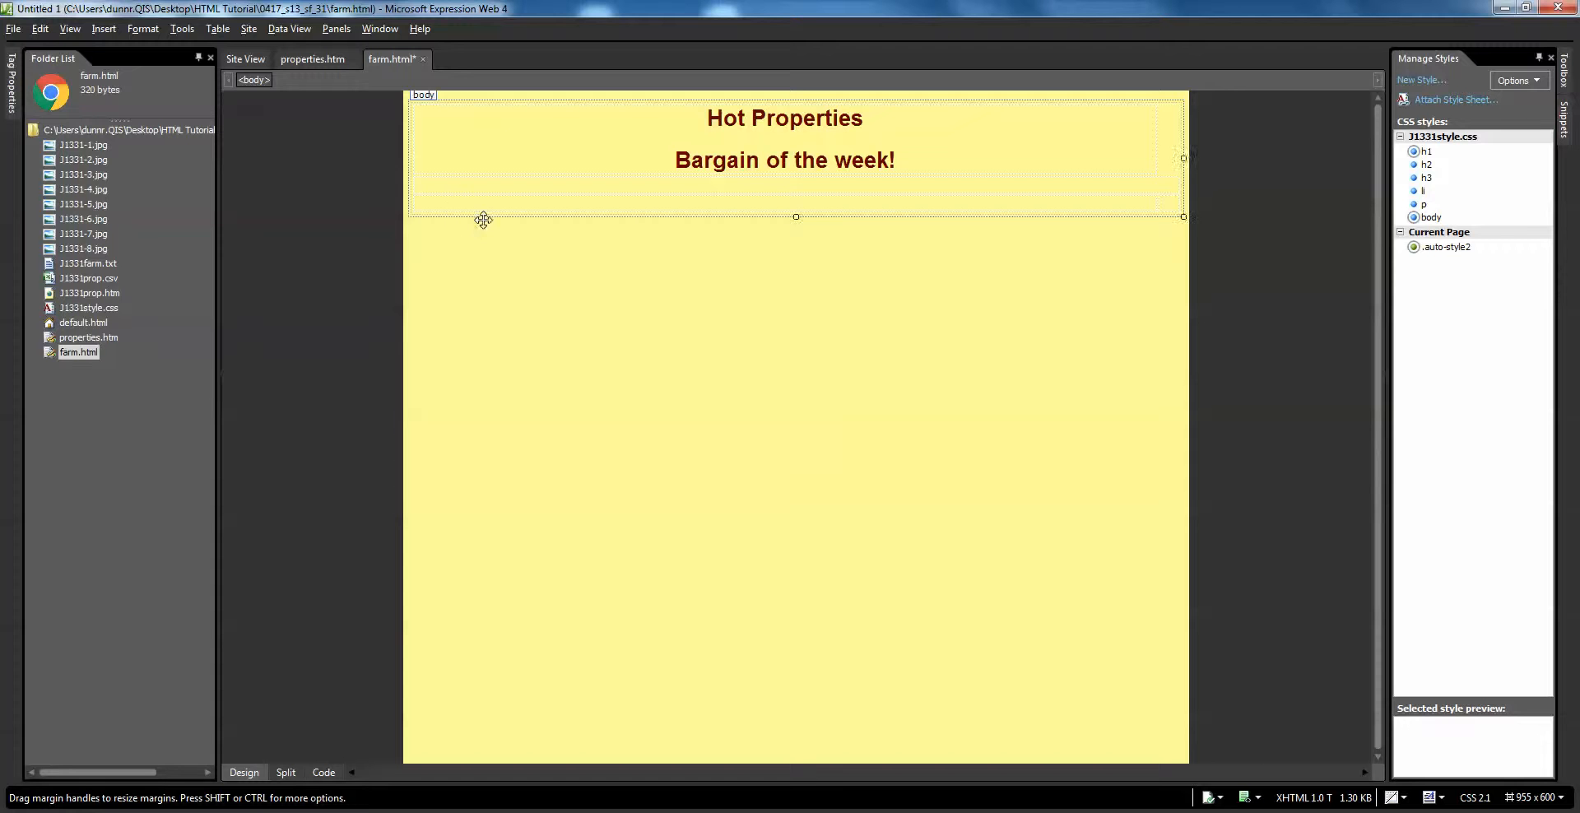
click(113, 389)
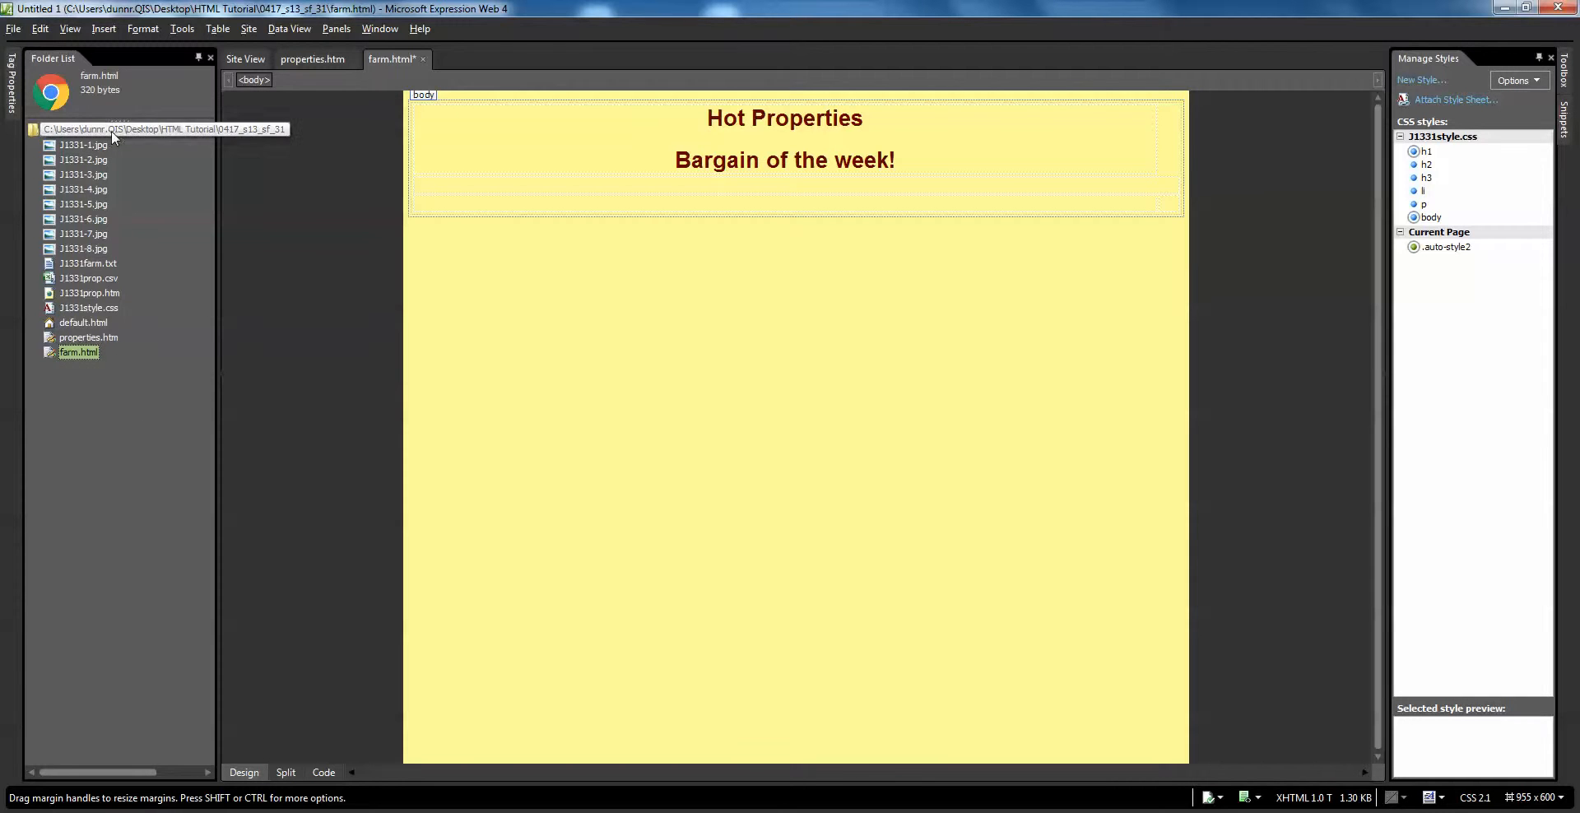
right_click(89, 433)
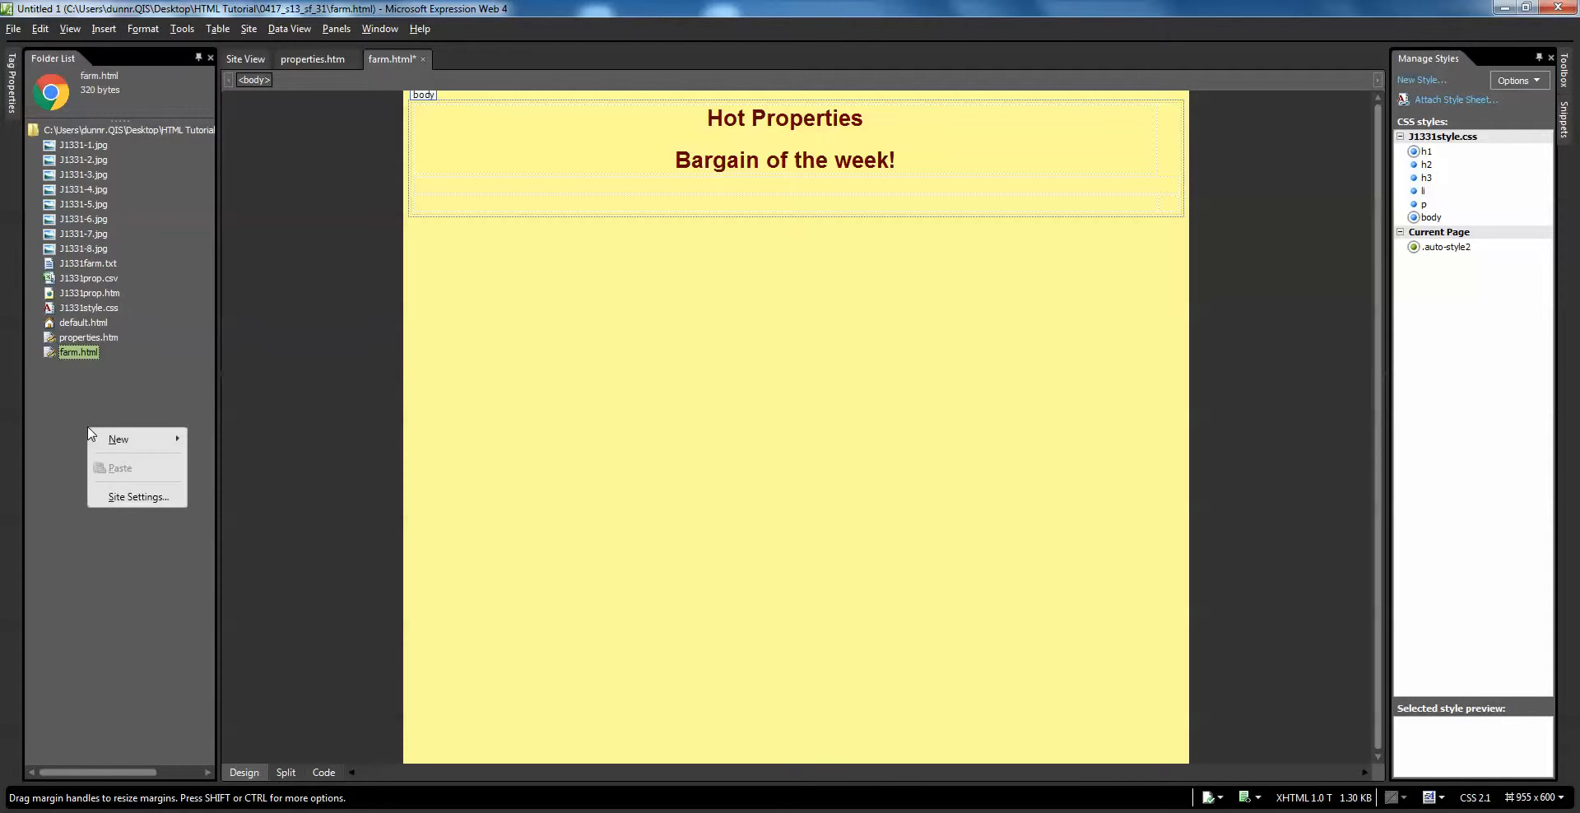
click(56, 407)
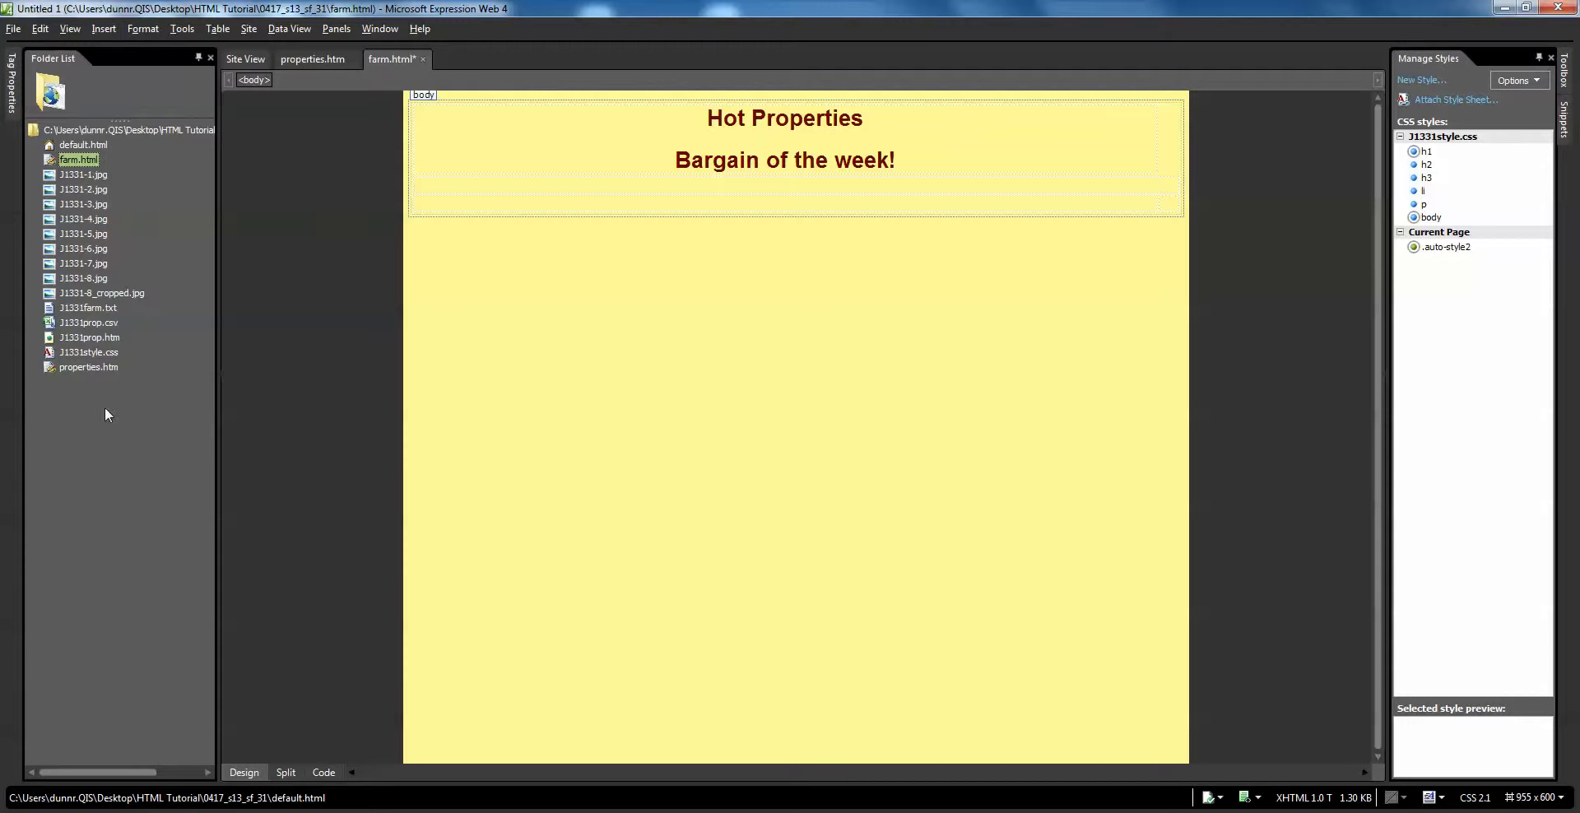
click(117, 294)
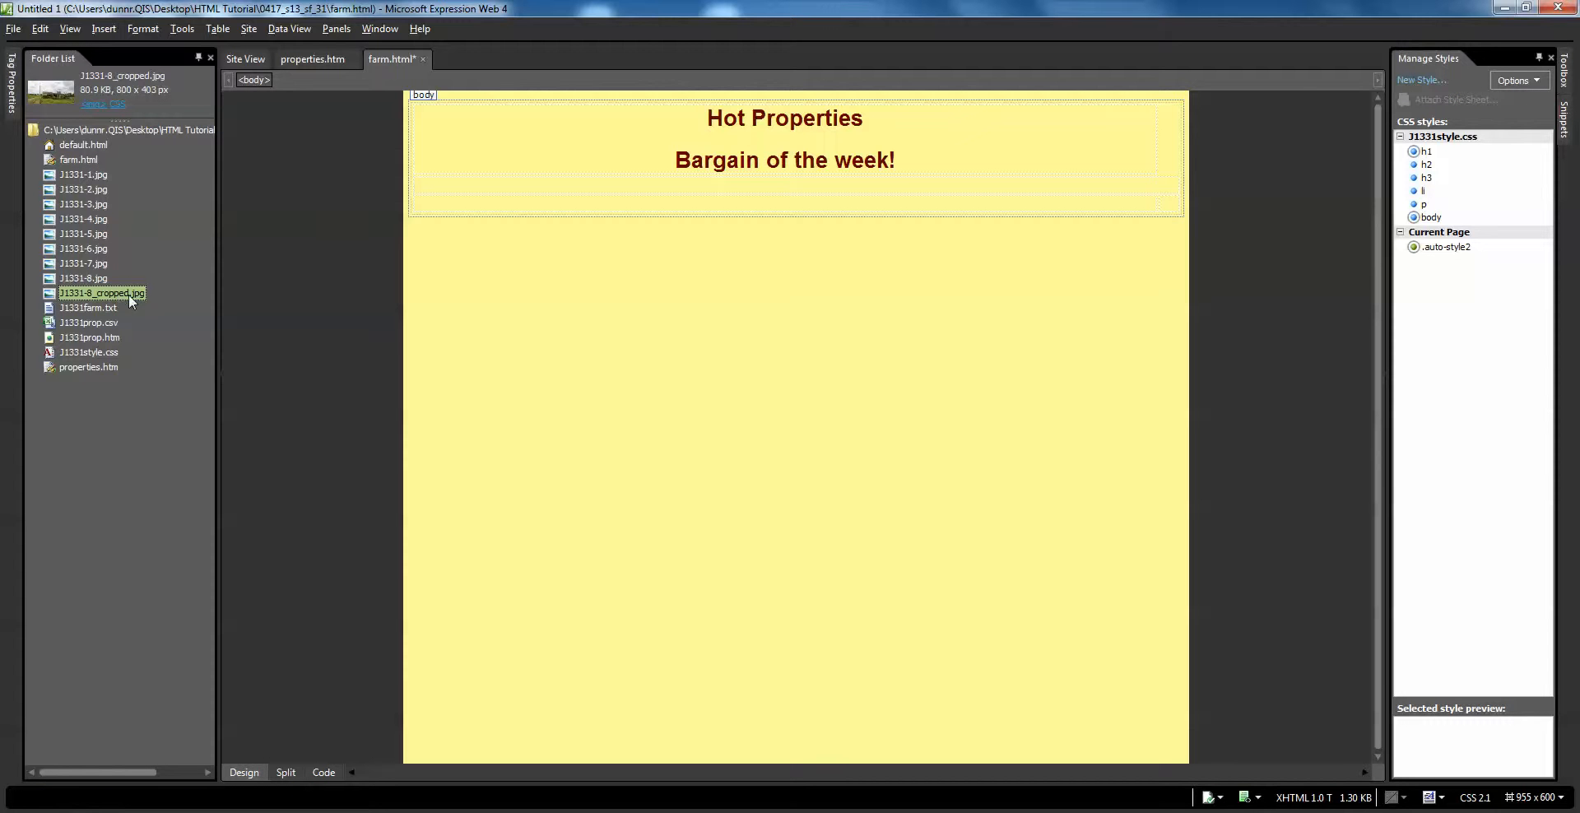
drag(349, 258, 642, 196)
click(846, 438)
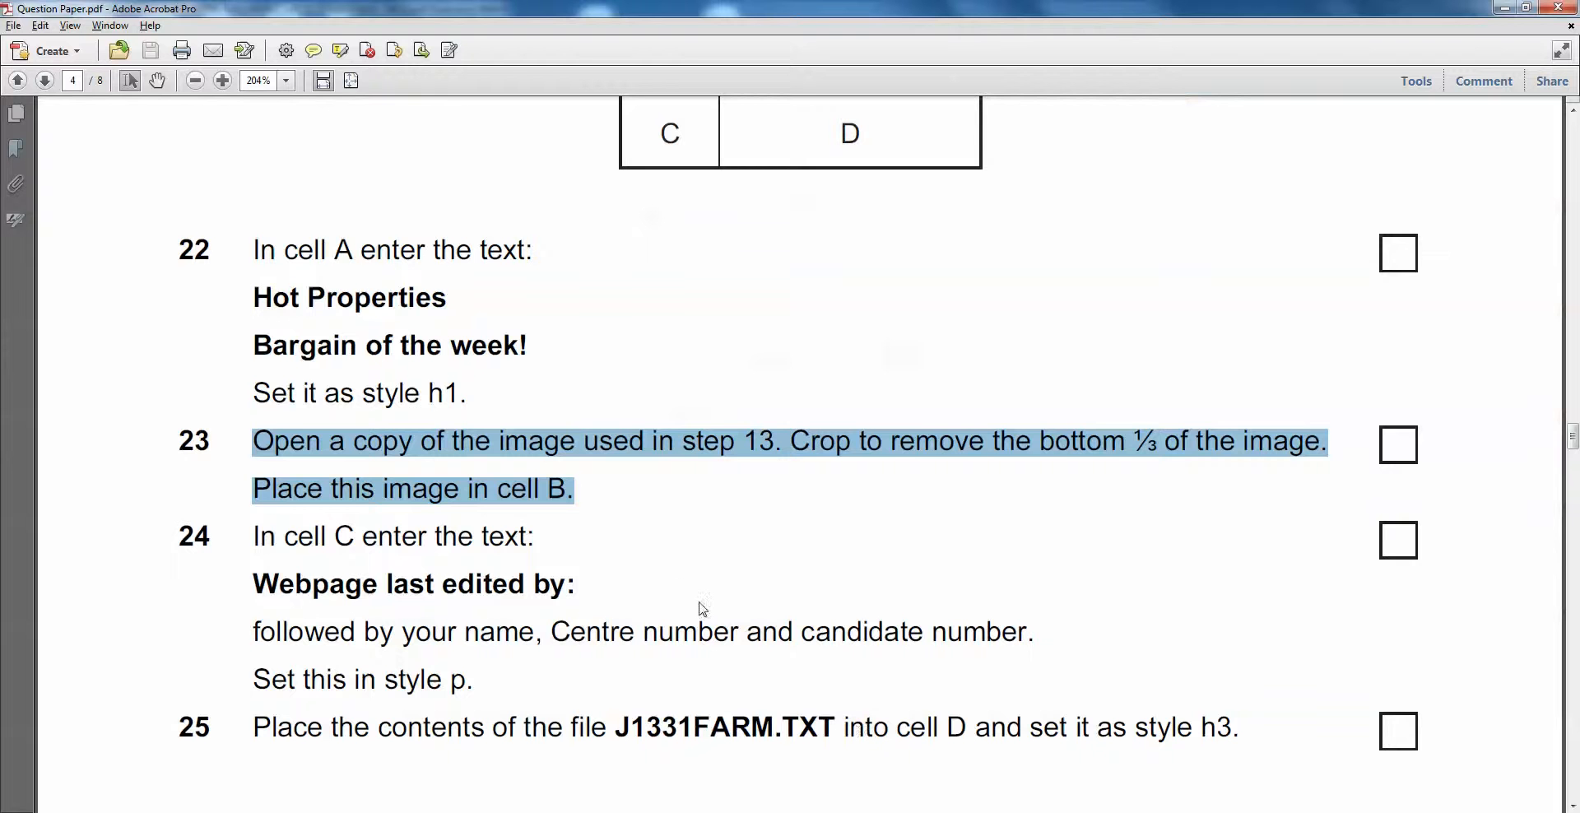
Read task 24 in the question paper and enter "Webpage last edited by:" in cell C, below the farm image
scroll(675, 589, down, 1)
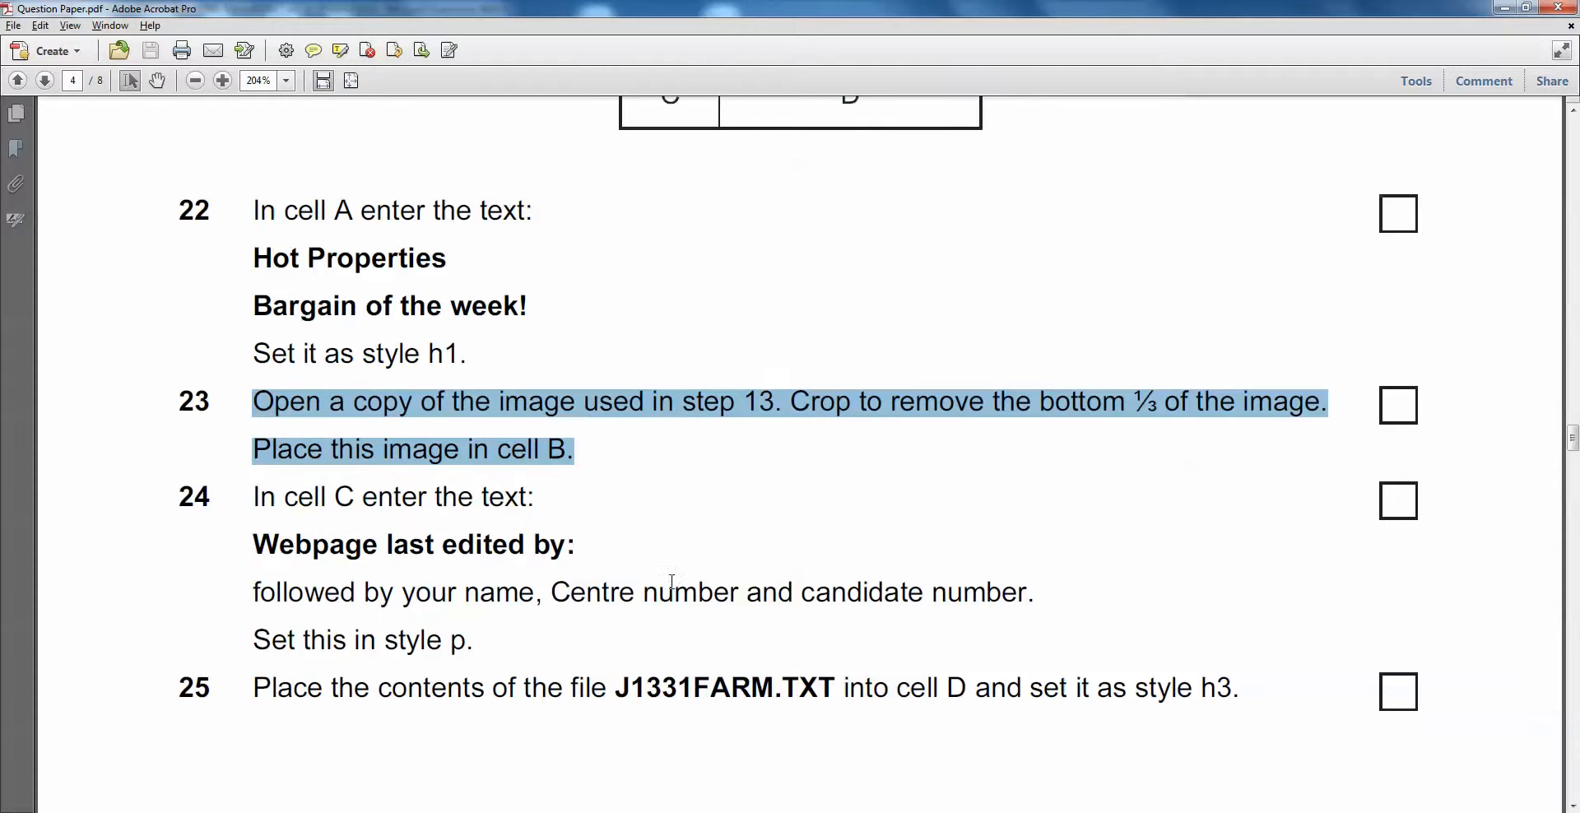
scroll(675, 589, up, 2)
scroll(675, 589, down, 5)
scroll(617, 512, down, 1)
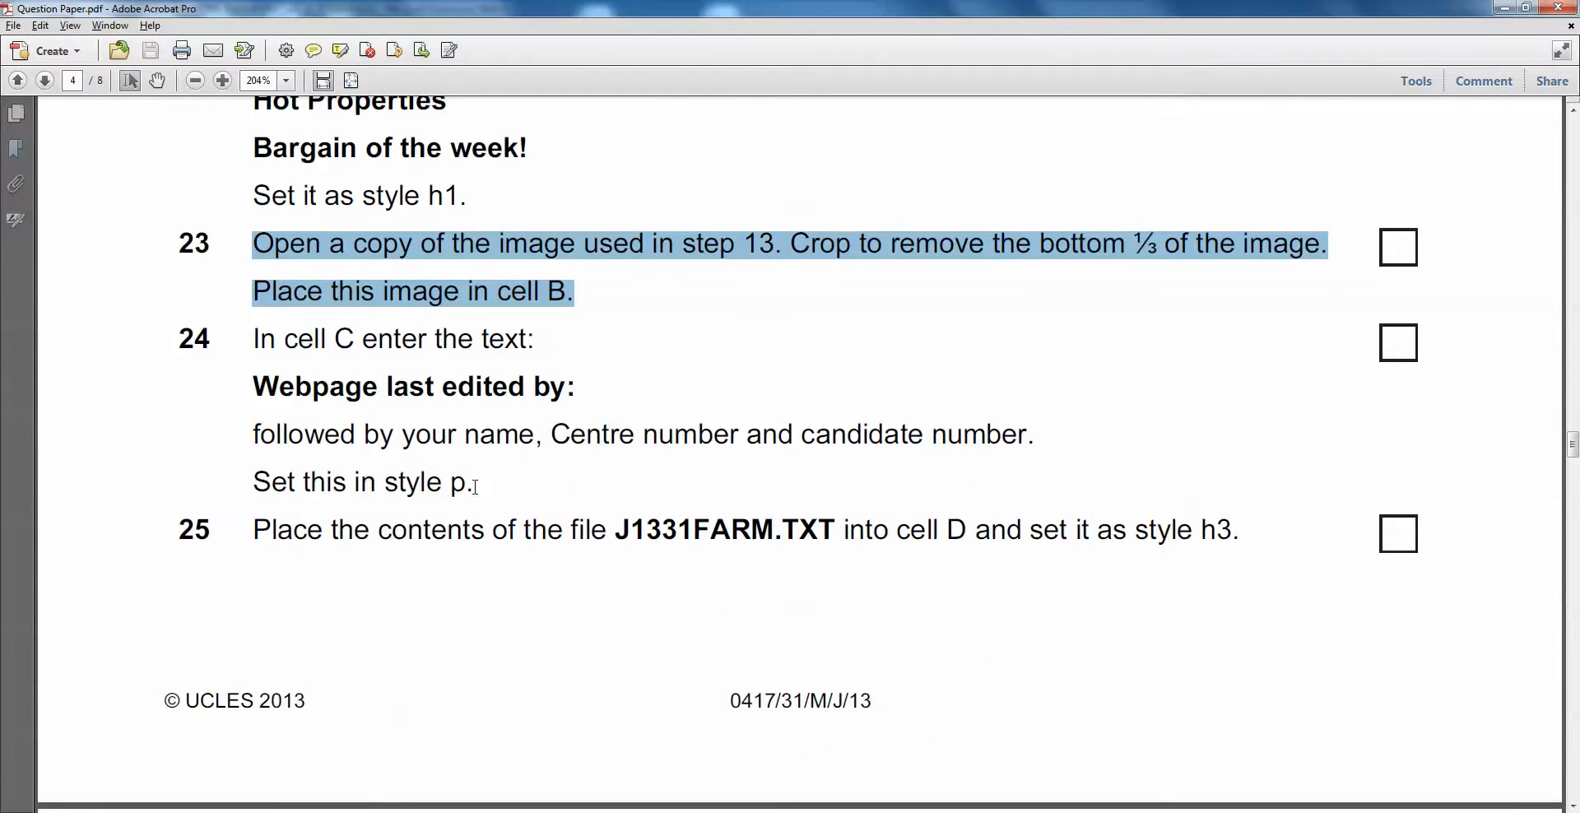
scroll(474, 485, up, 10)
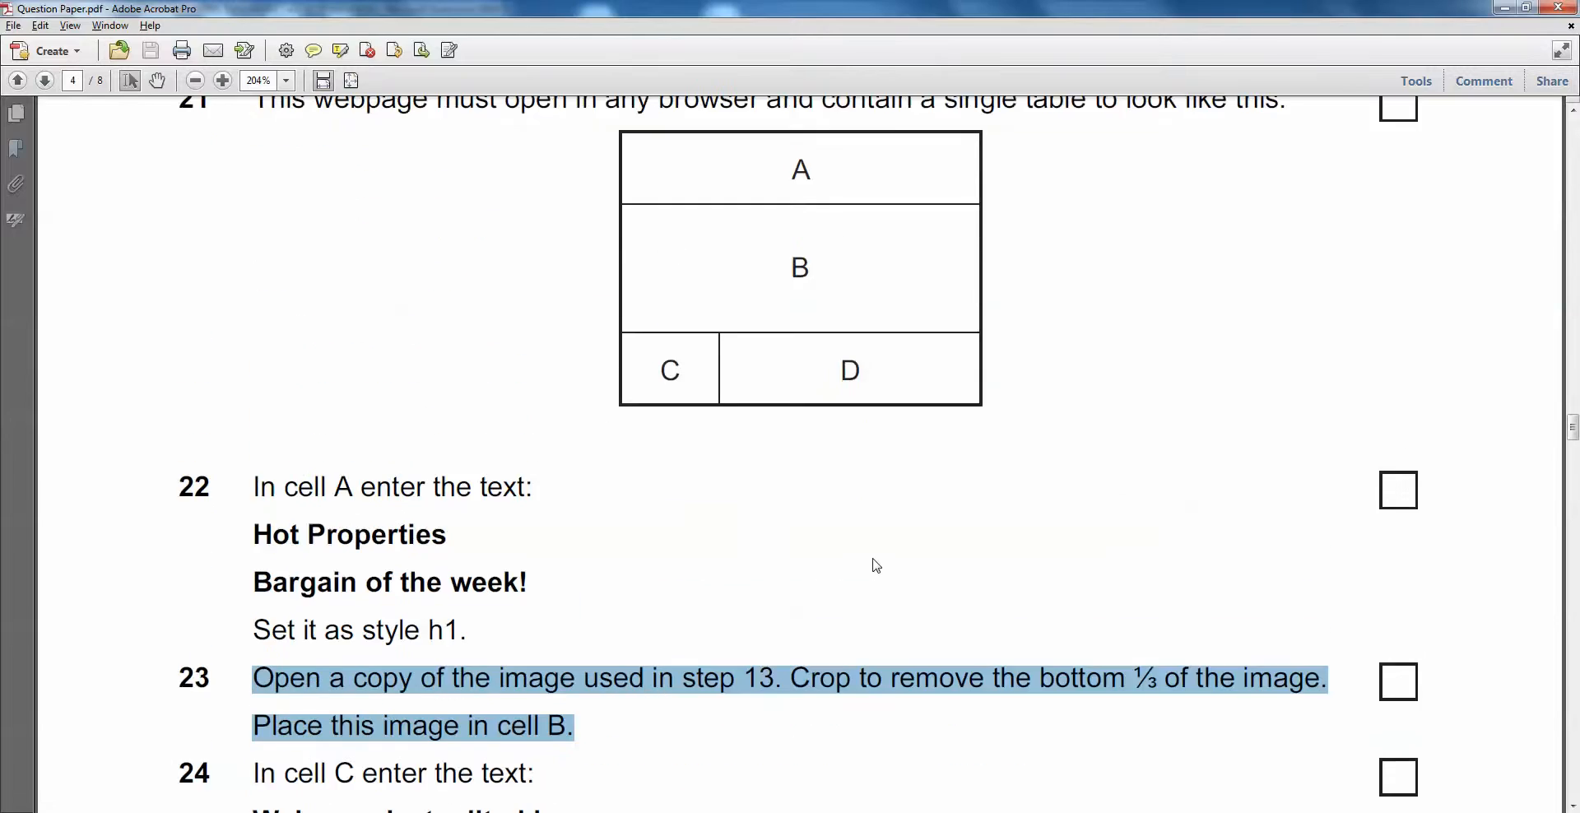
scroll(484, 505, down, 7)
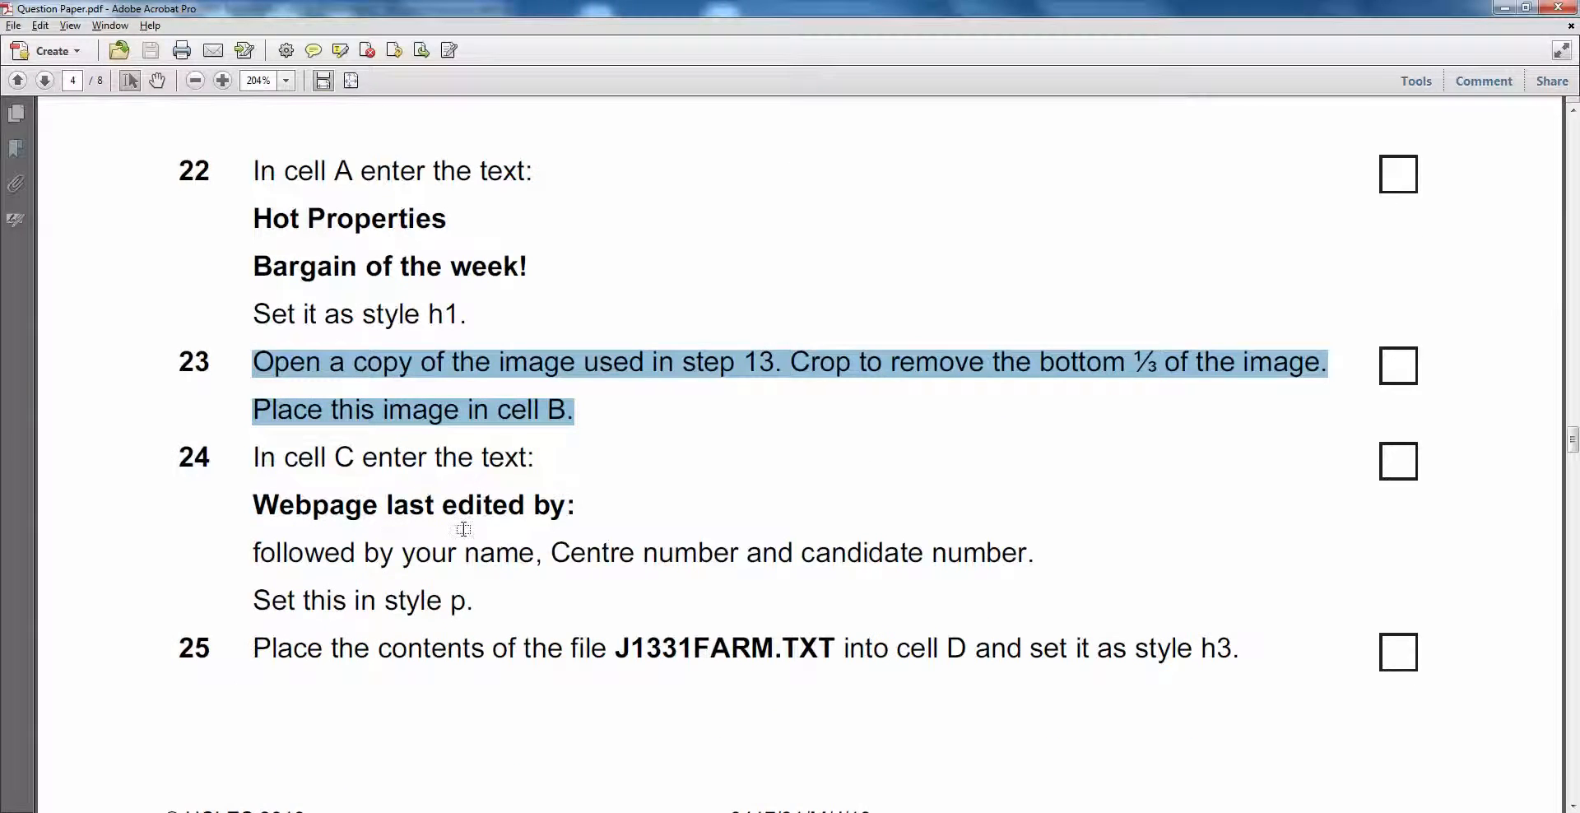
key(alt+Tab)
click(497, 523)
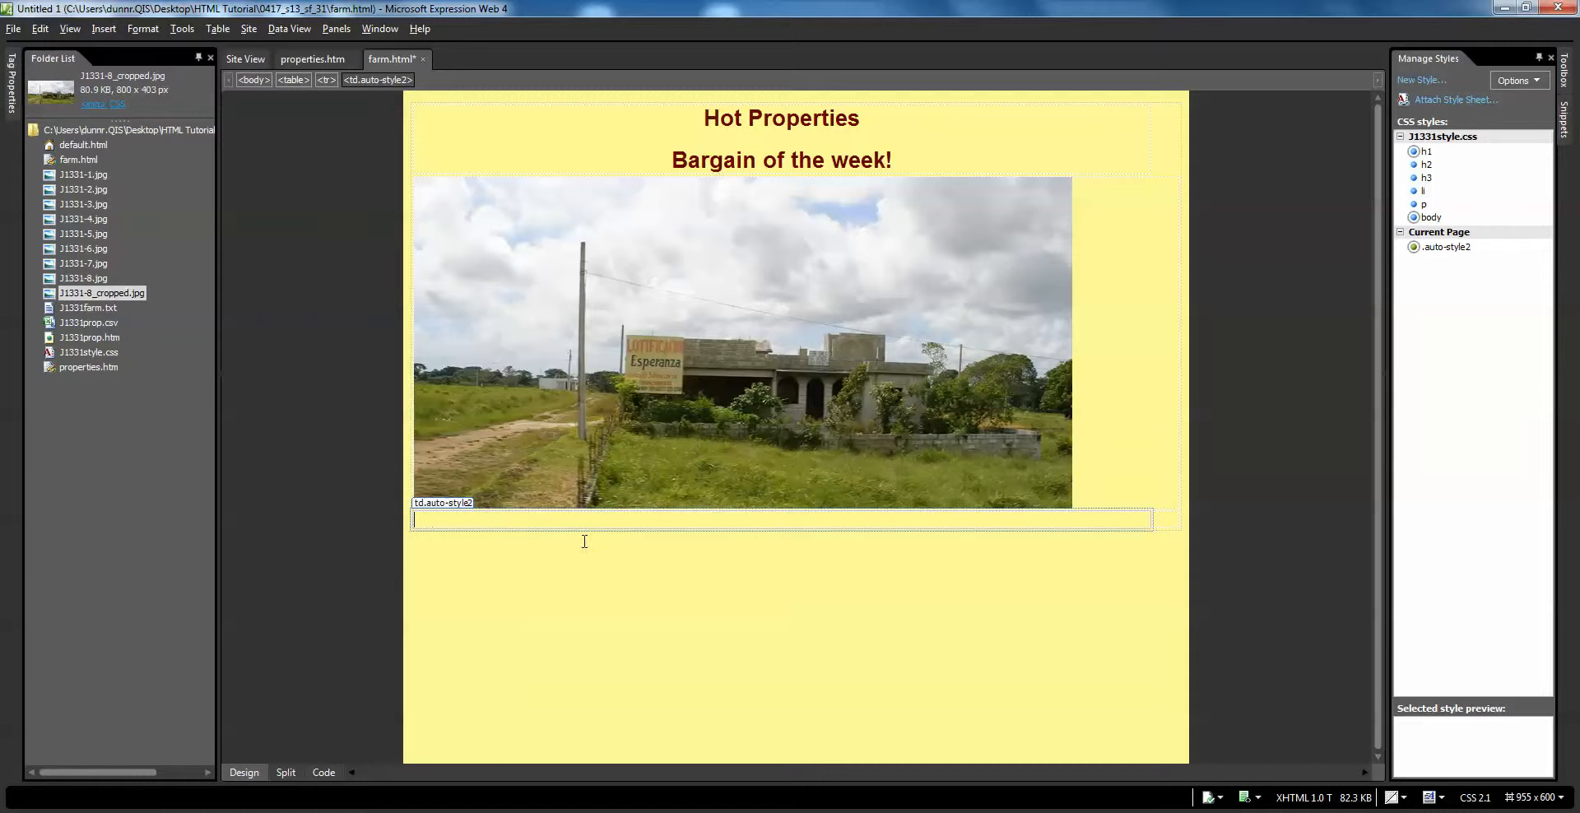
text(Webpage last edited by:)
Check the details task 24 requires and add the placeholder "Name, Number, Number" after a line break in cell C
key(alt+Tab)
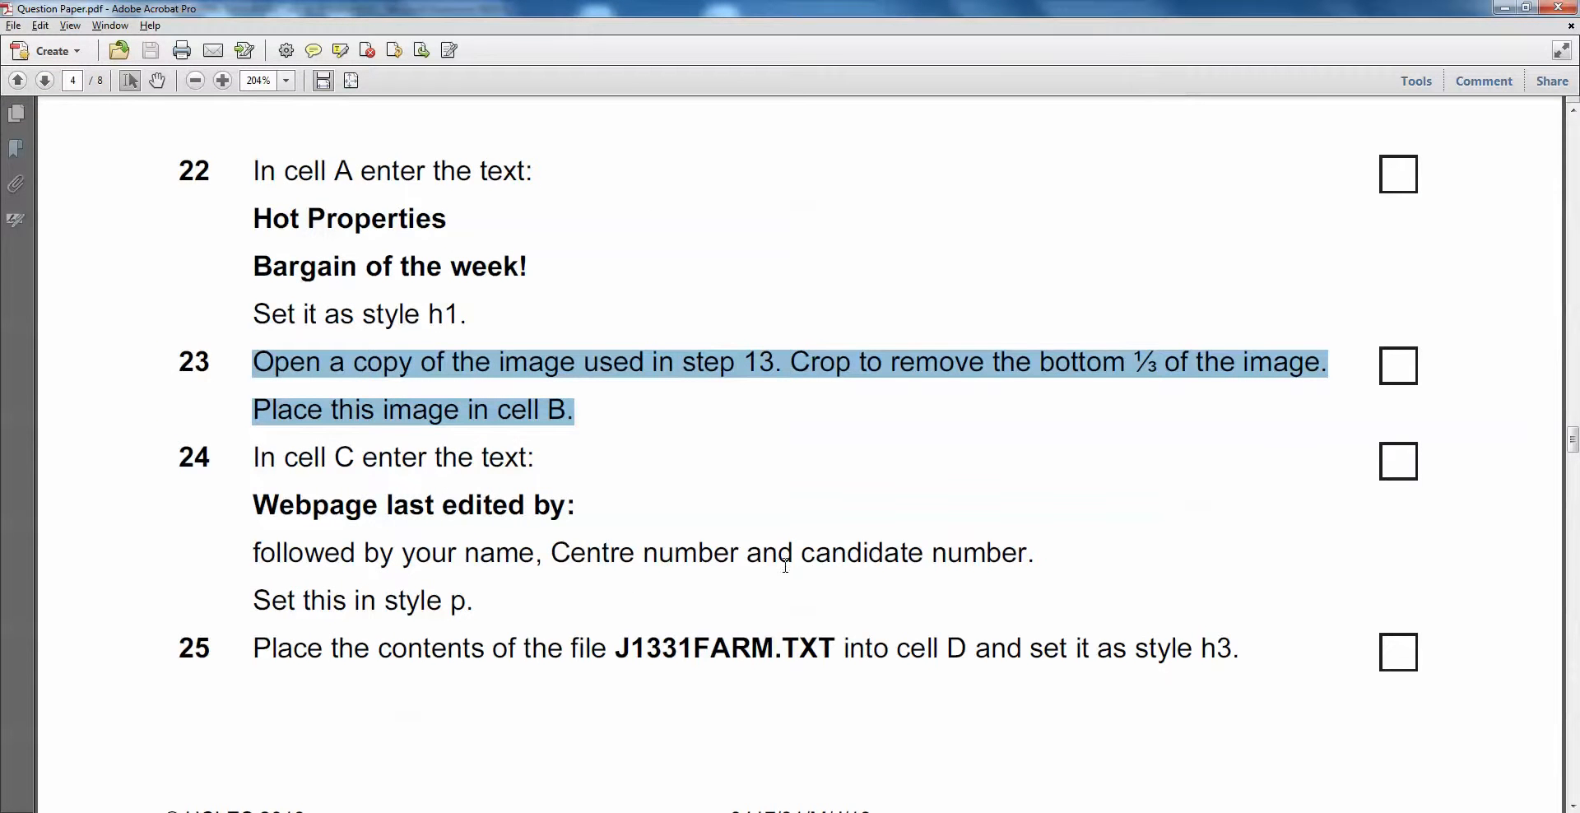
key(alt+Tab)
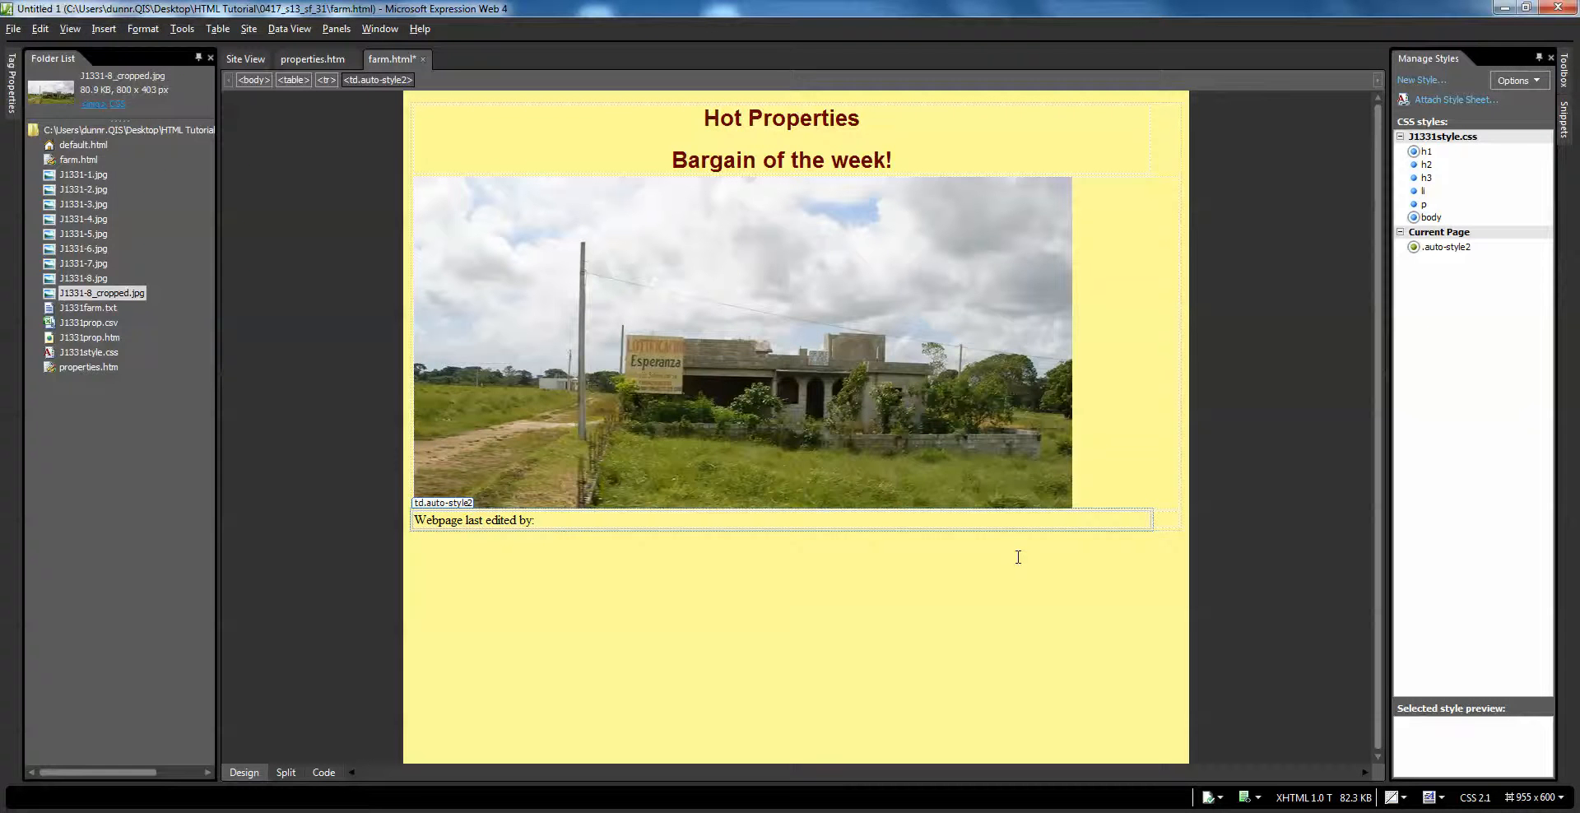
click(564, 520)
key(shift+Return)
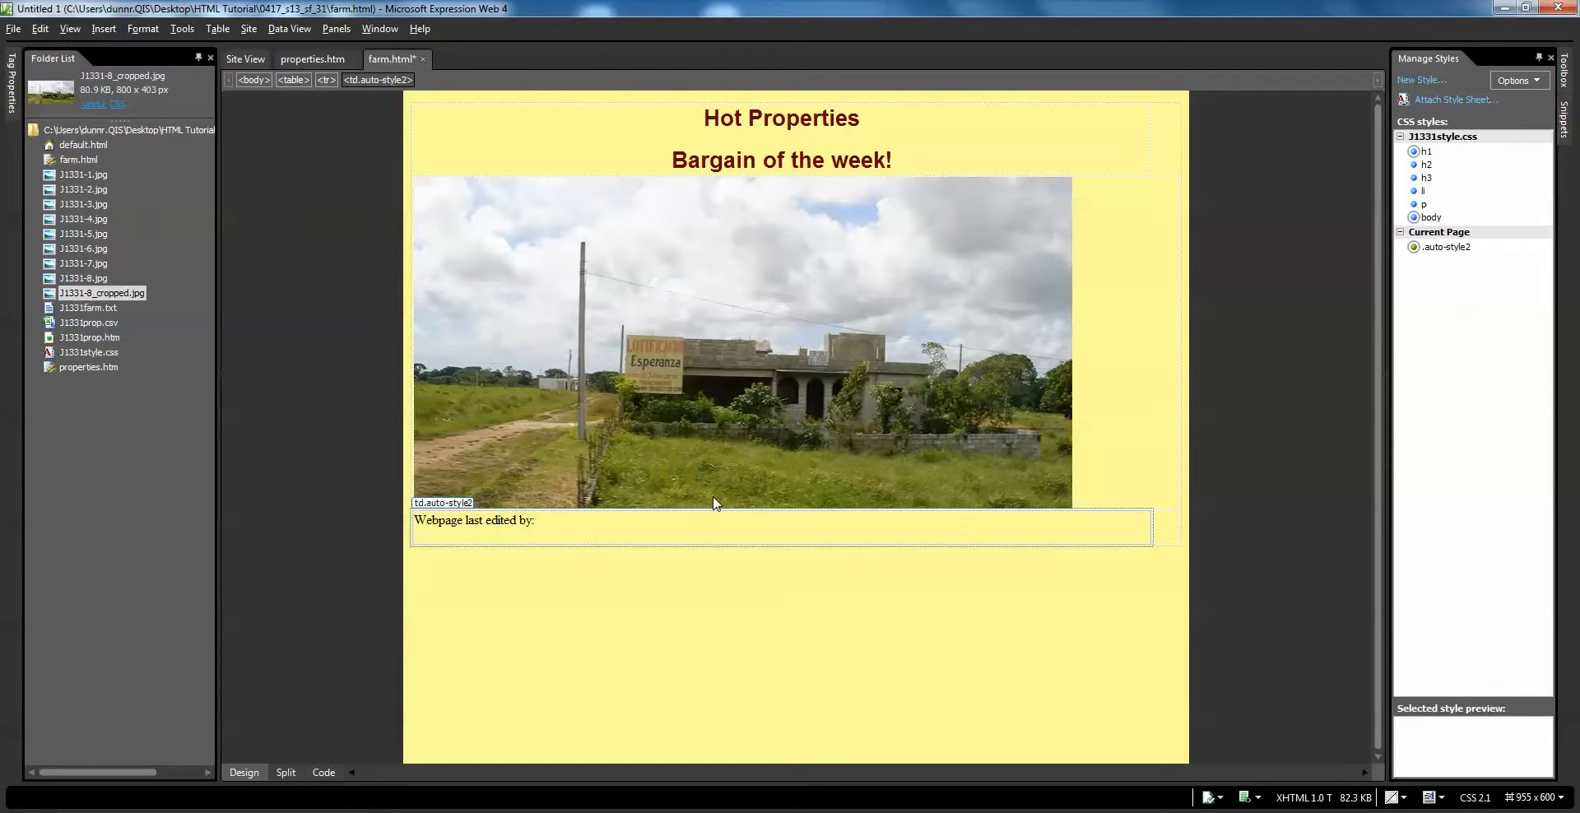
text(Name, Number, Number)
Show the code beside the design and replace cell C's opening td tag with p tags enclosing "Webpage last edited by:"
drag(558, 535, 413, 518)
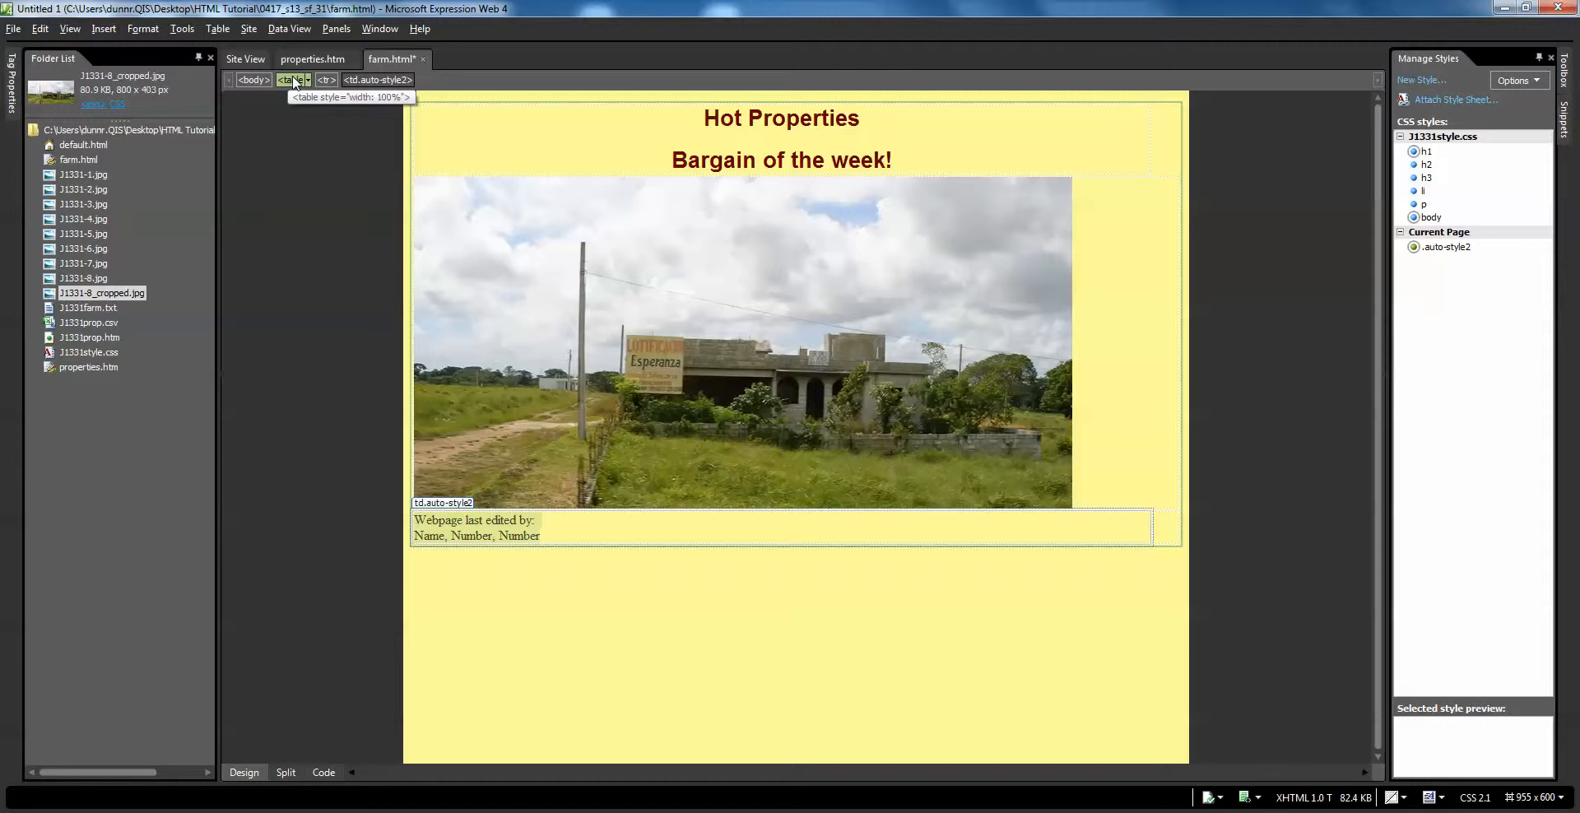
click(288, 776)
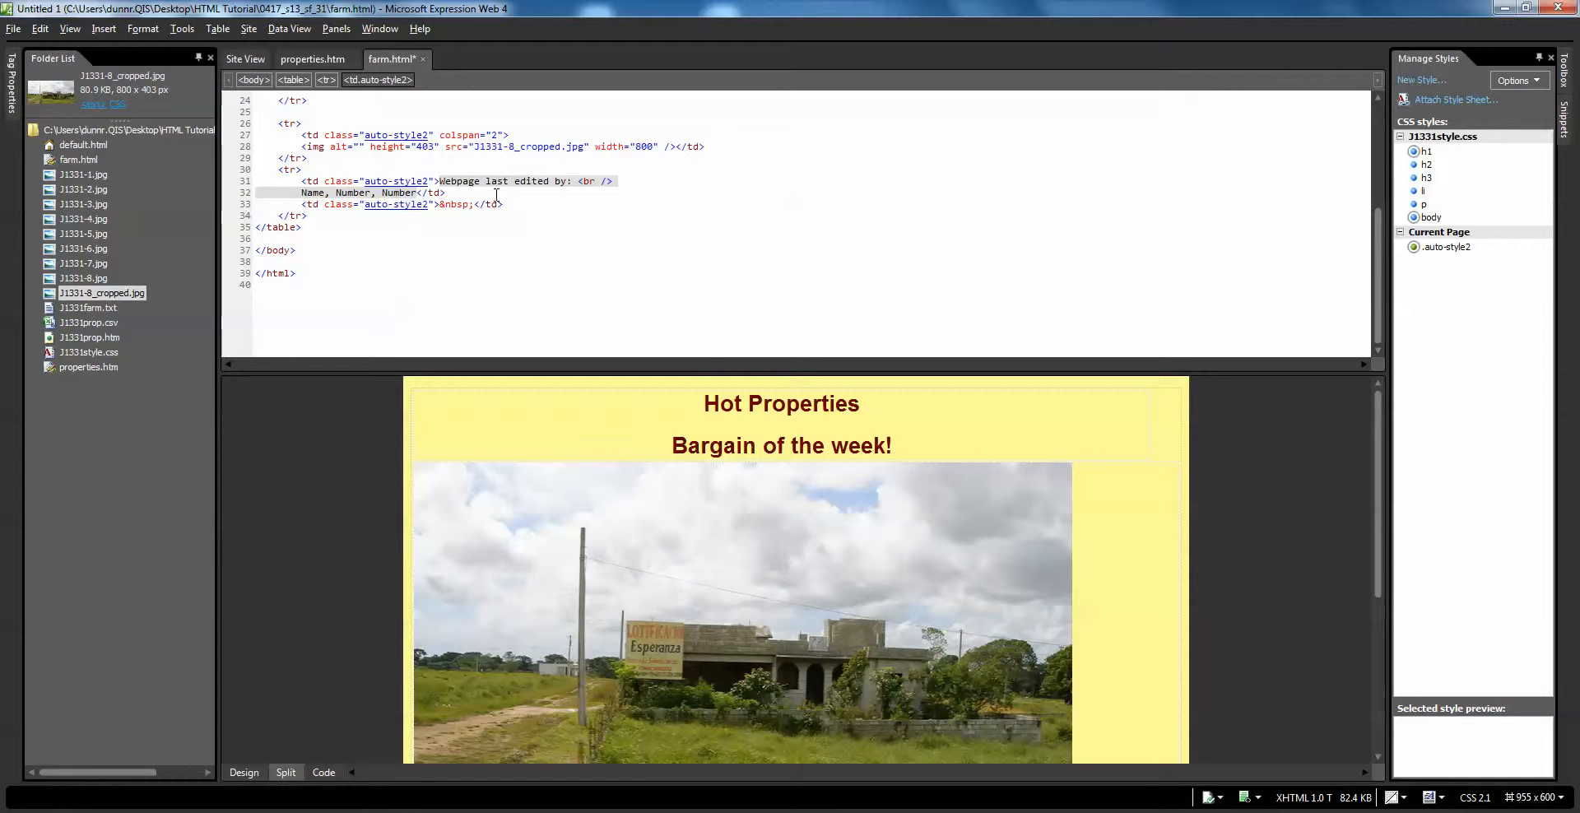
drag(440, 181, 301, 181)
text(<p></p)
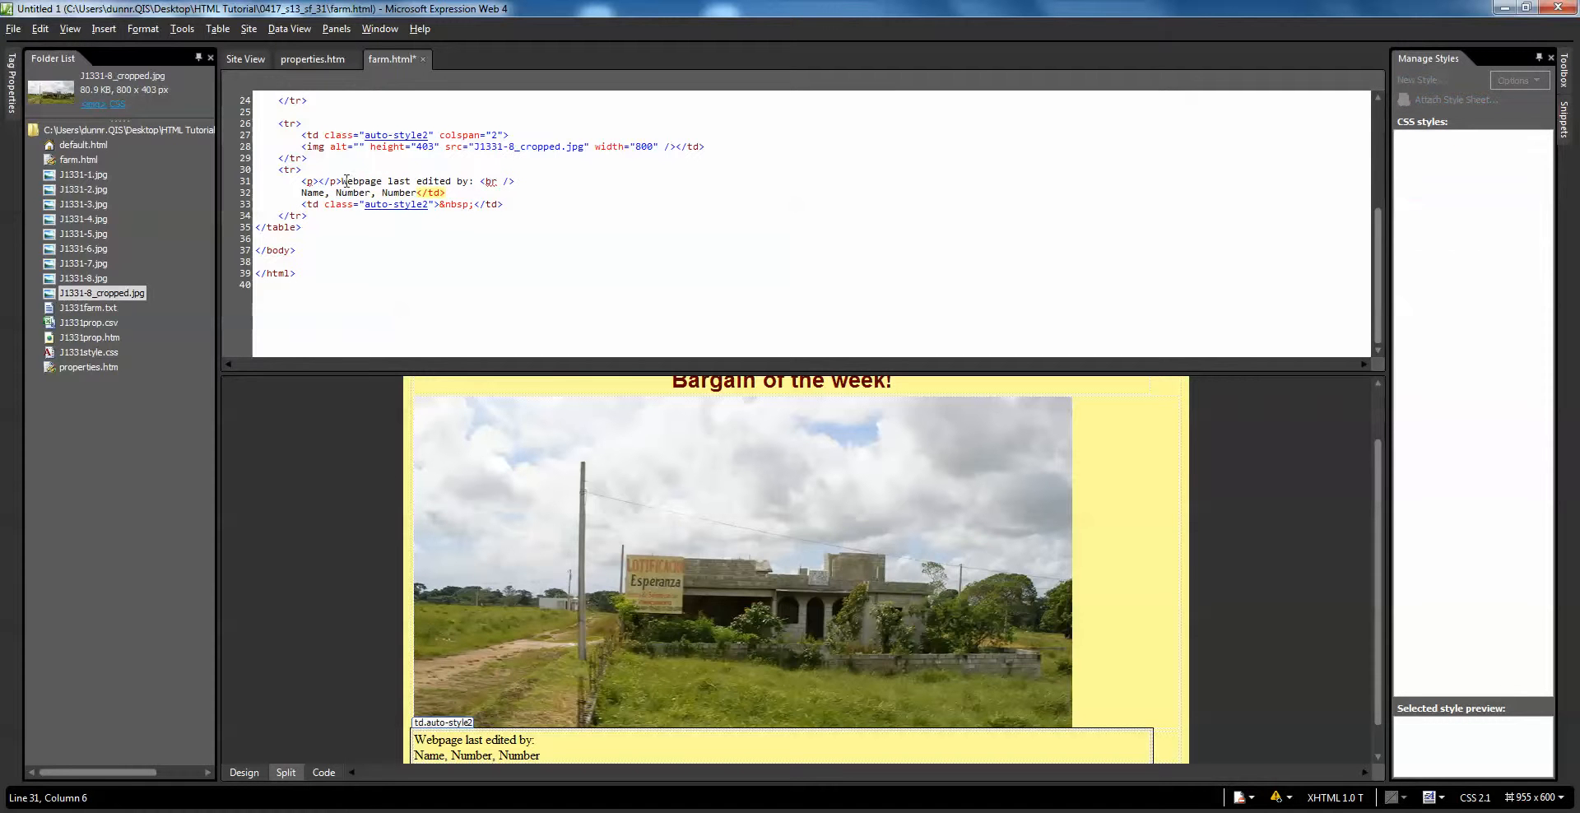
drag(341, 181, 473, 181)
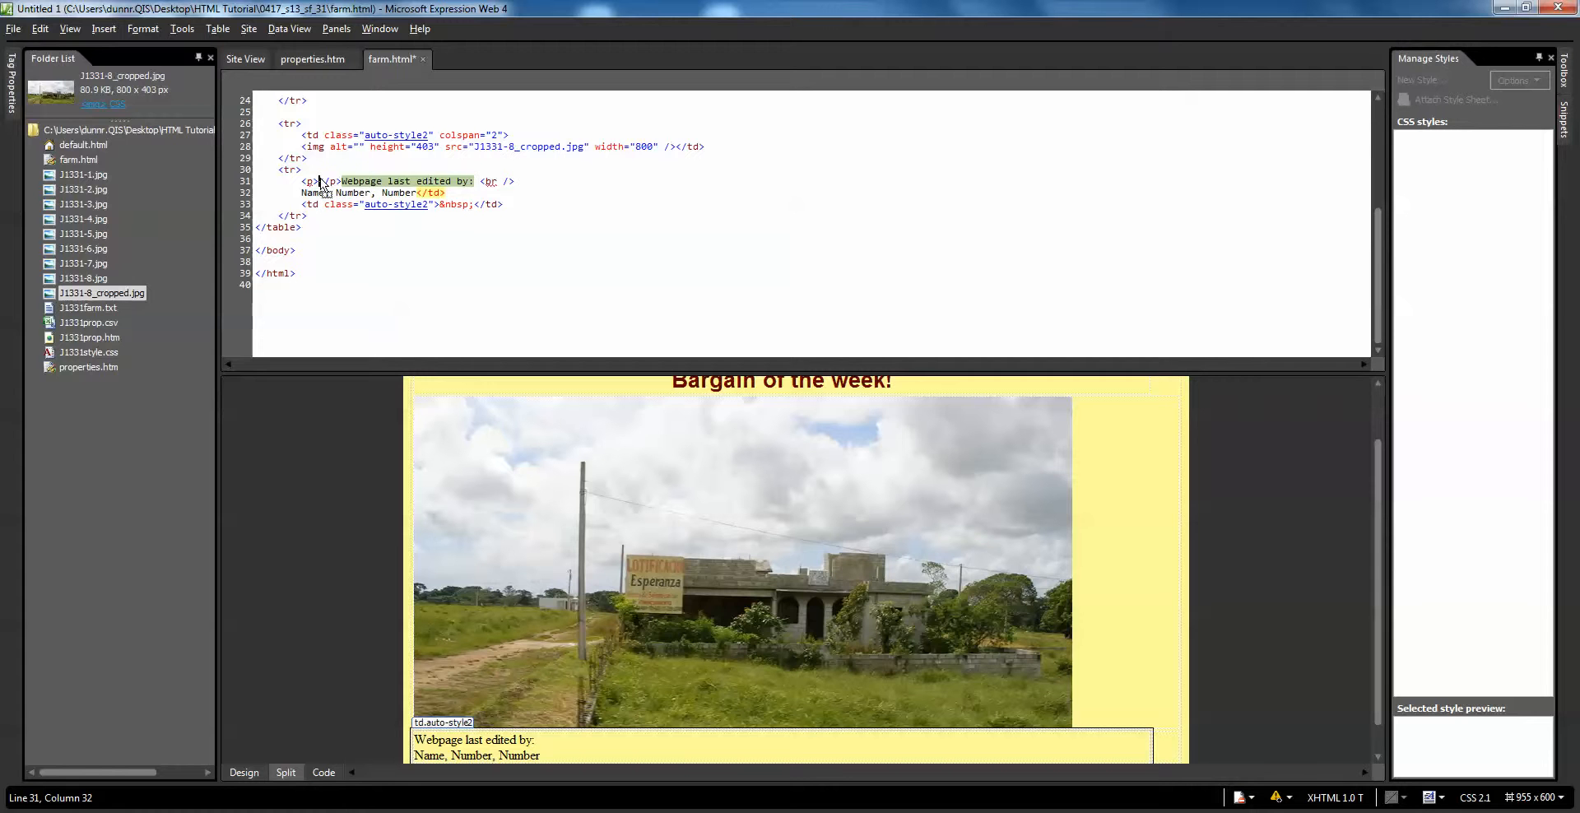
drag(460, 181, 321, 183)
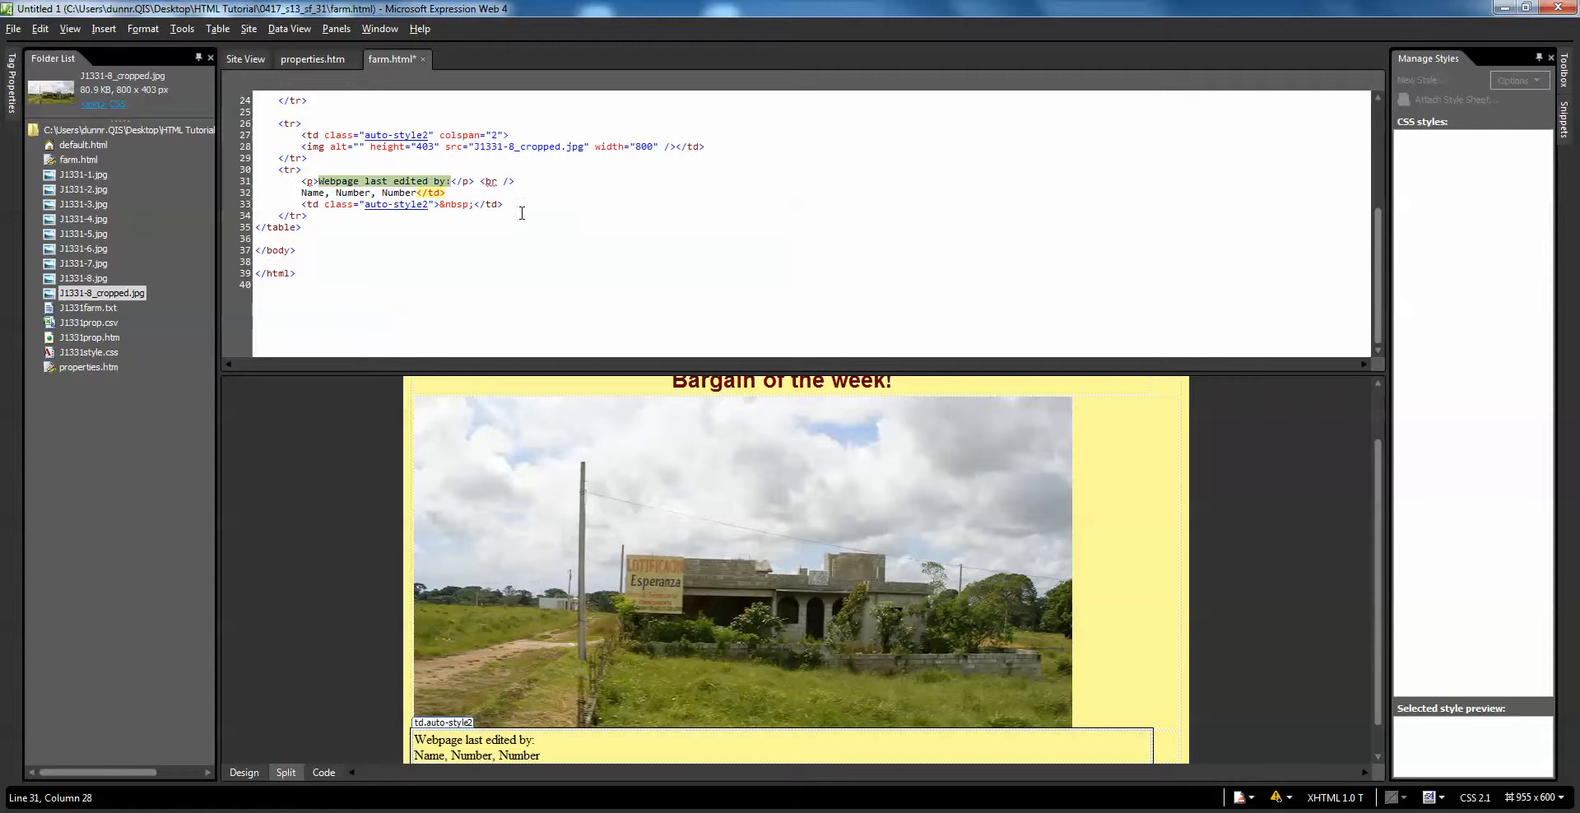
Enclose the "Name, Number, Number" line of cell C in its own p tags in the code
click(302, 194)
text(<p></p>)
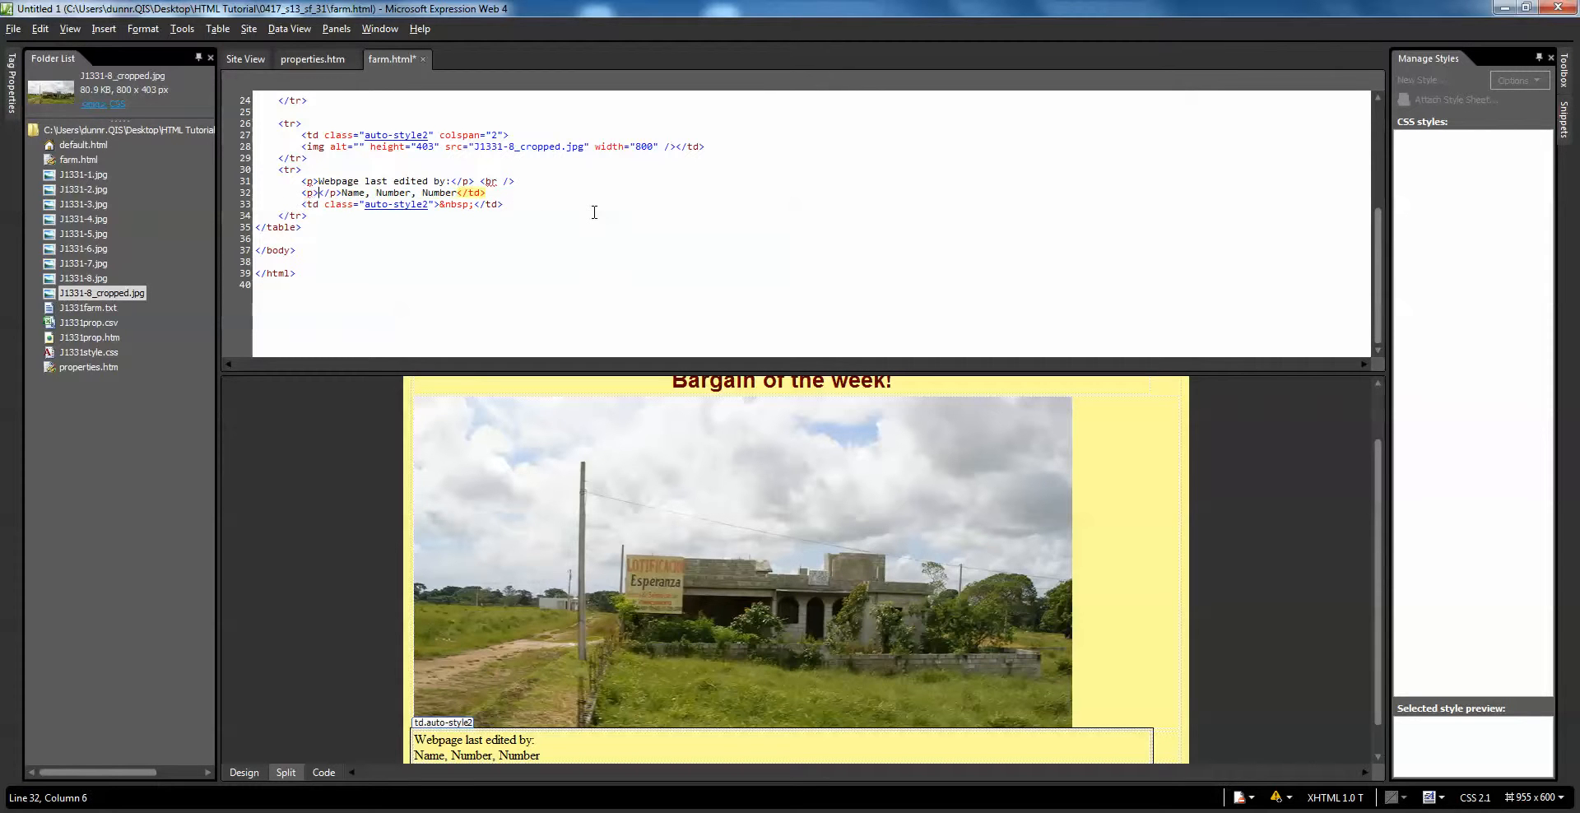
drag(460, 193, 345, 192)
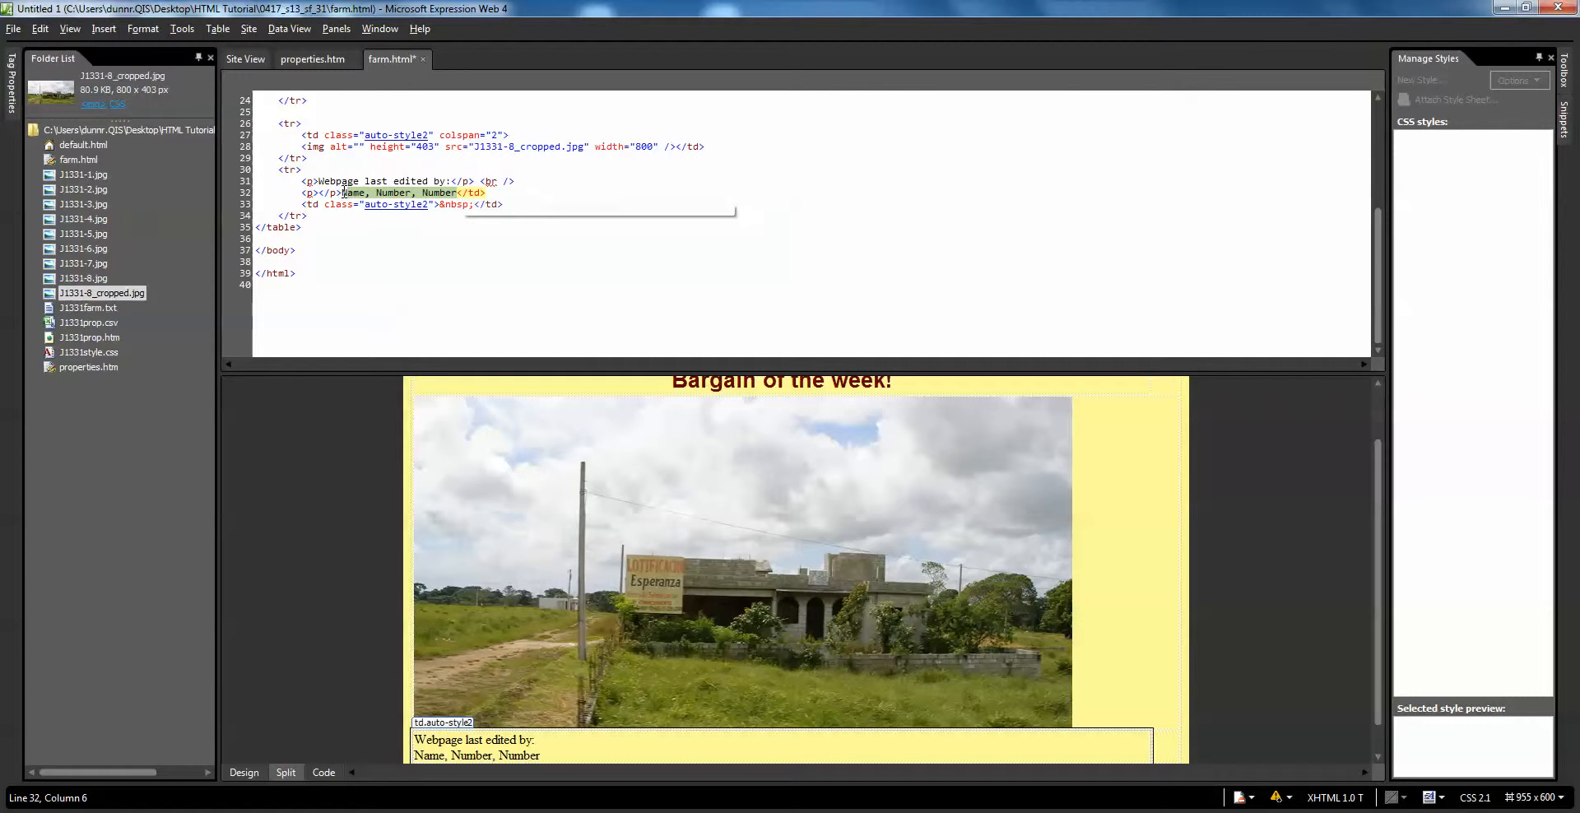
click(353, 193)
mouse_move(344, 193)
mouse_down()
mouse_move(458, 193)
mouse_move(322, 201)
mouse_up()
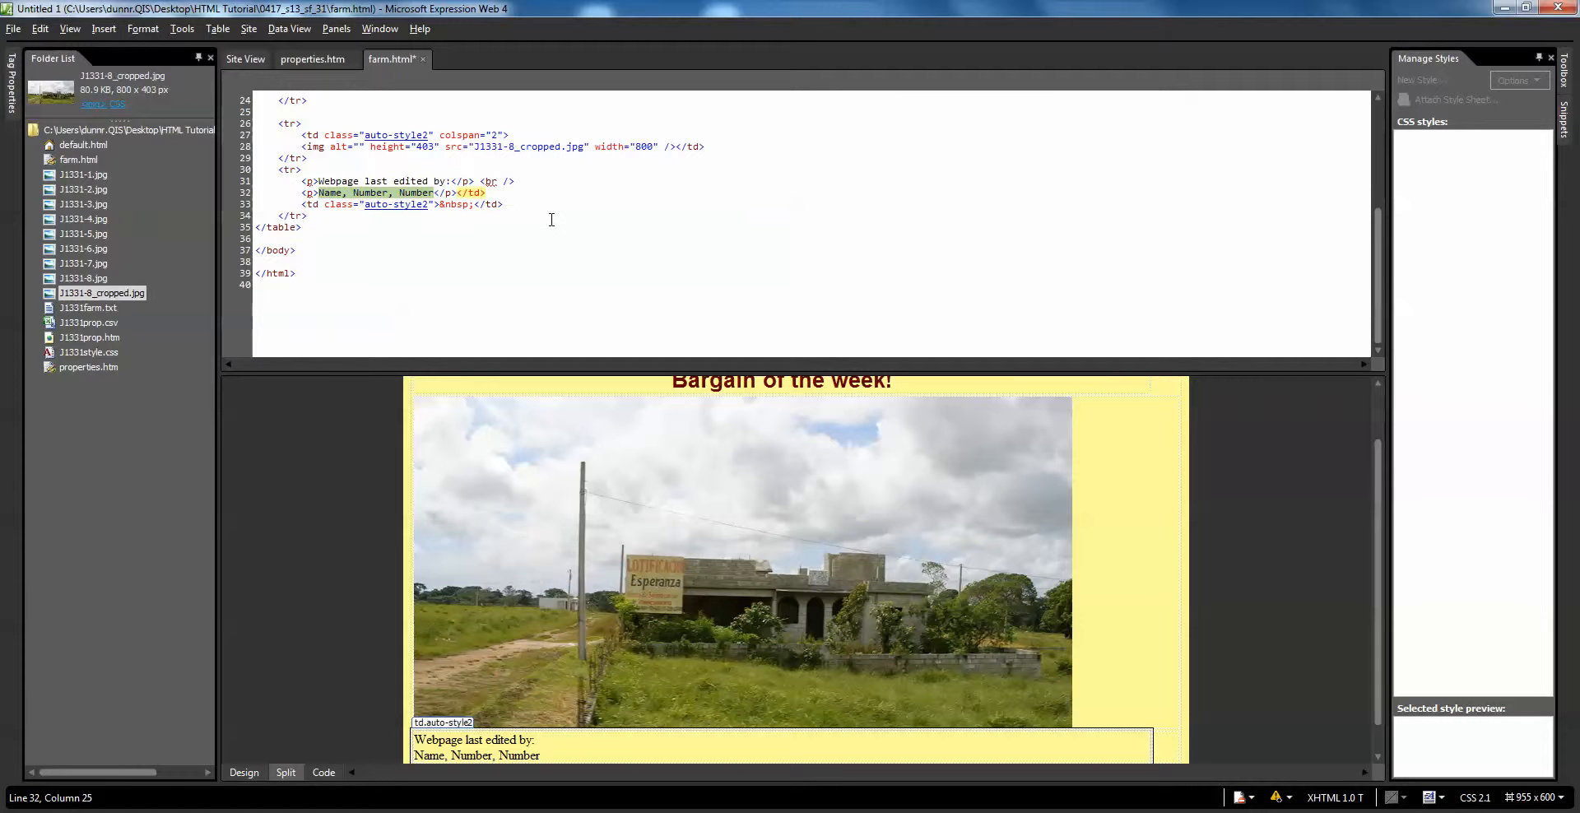
click(497, 194)
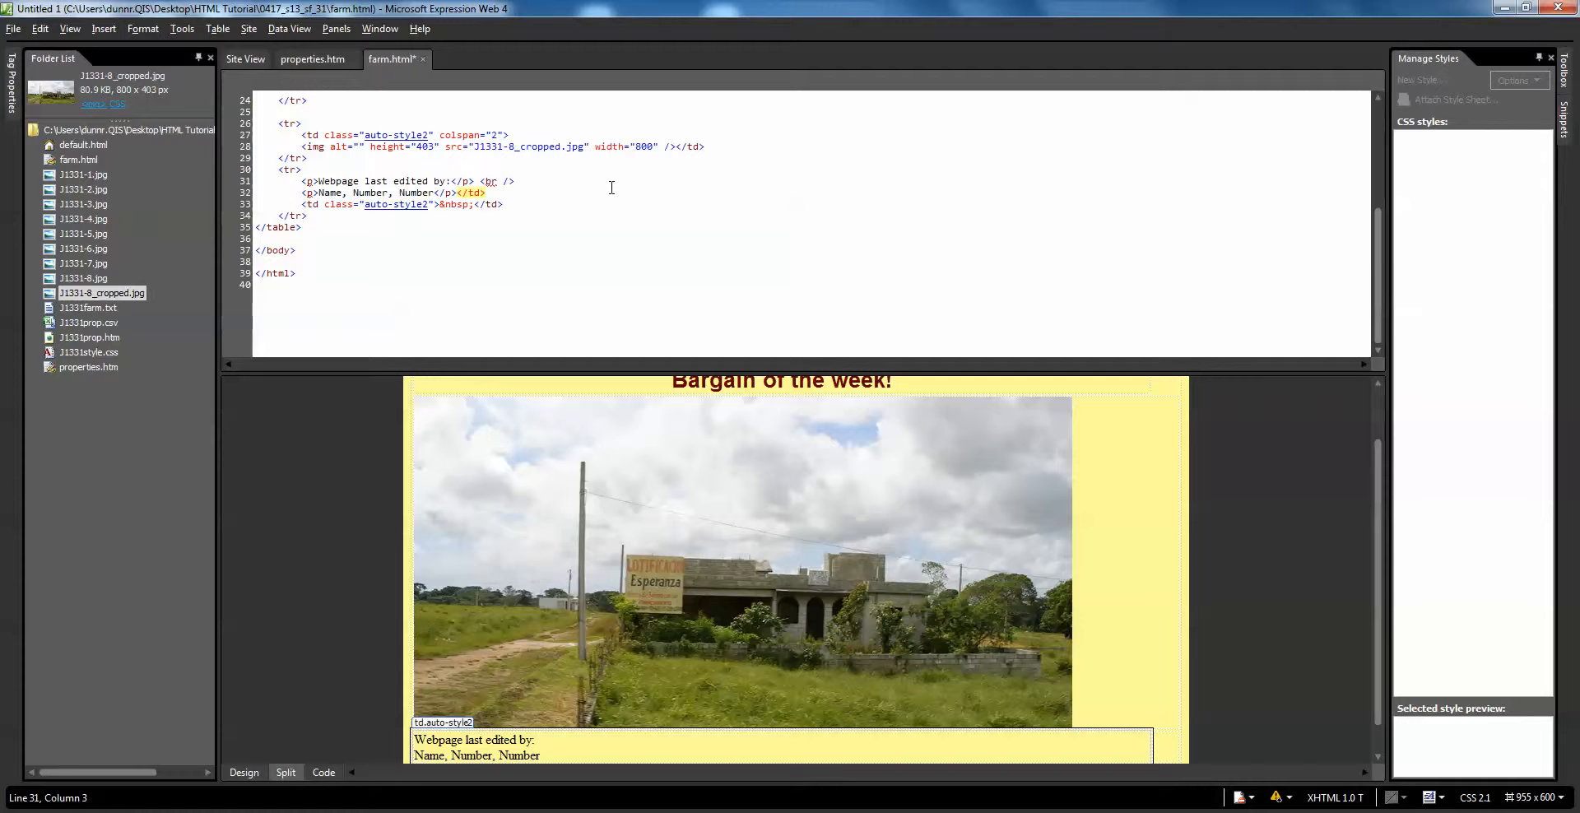
Delete the leftover <td class="auto-style2">&nbsp; code and move the extra closing td tag ahead of the "Webpage last edited by:" paragraph
drag(301, 204, 478, 204)
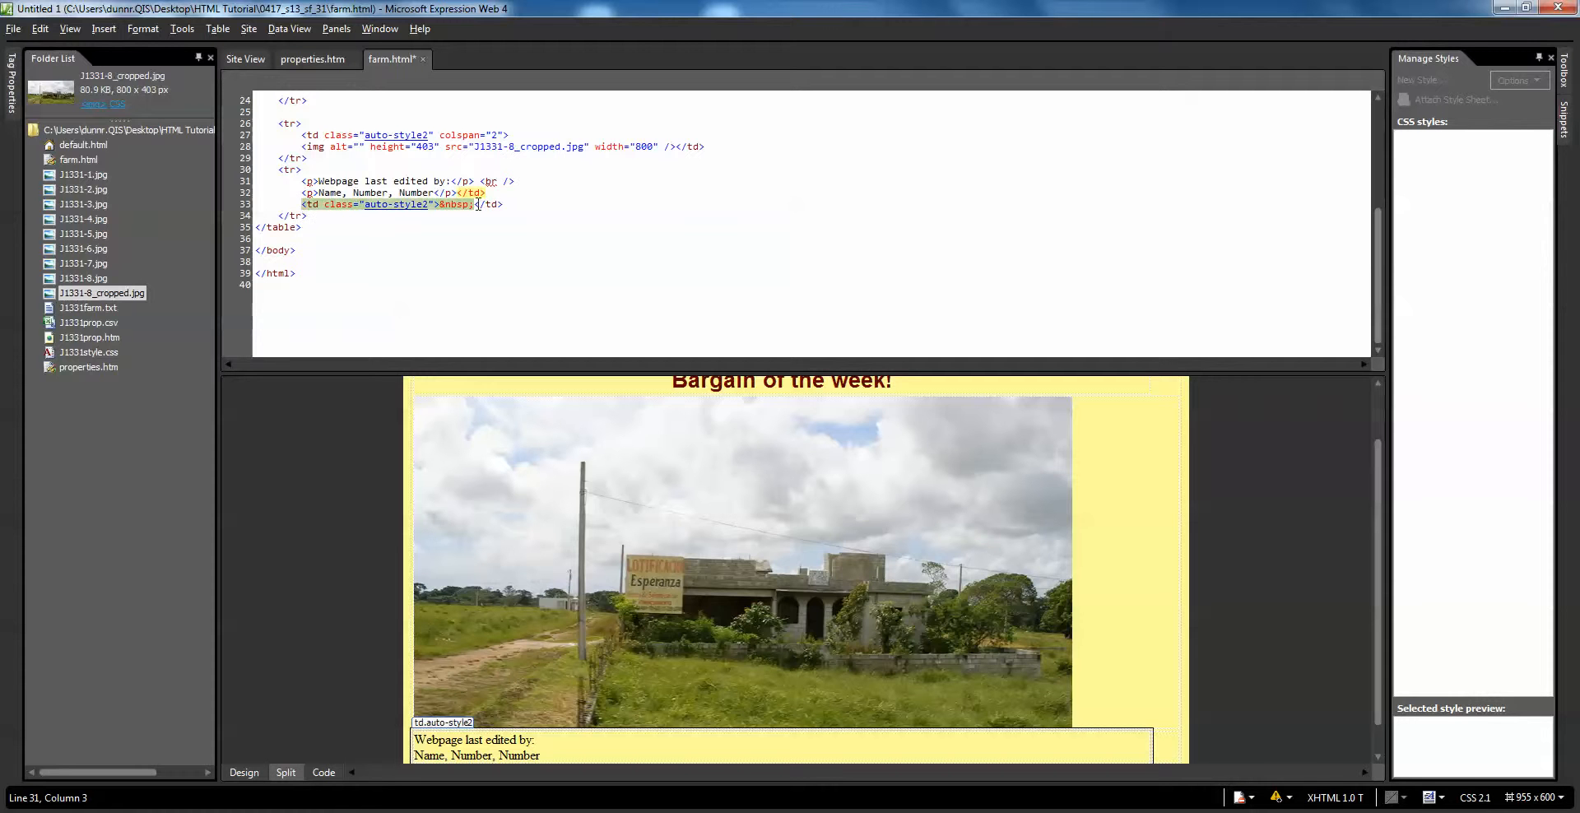
key(Delete)
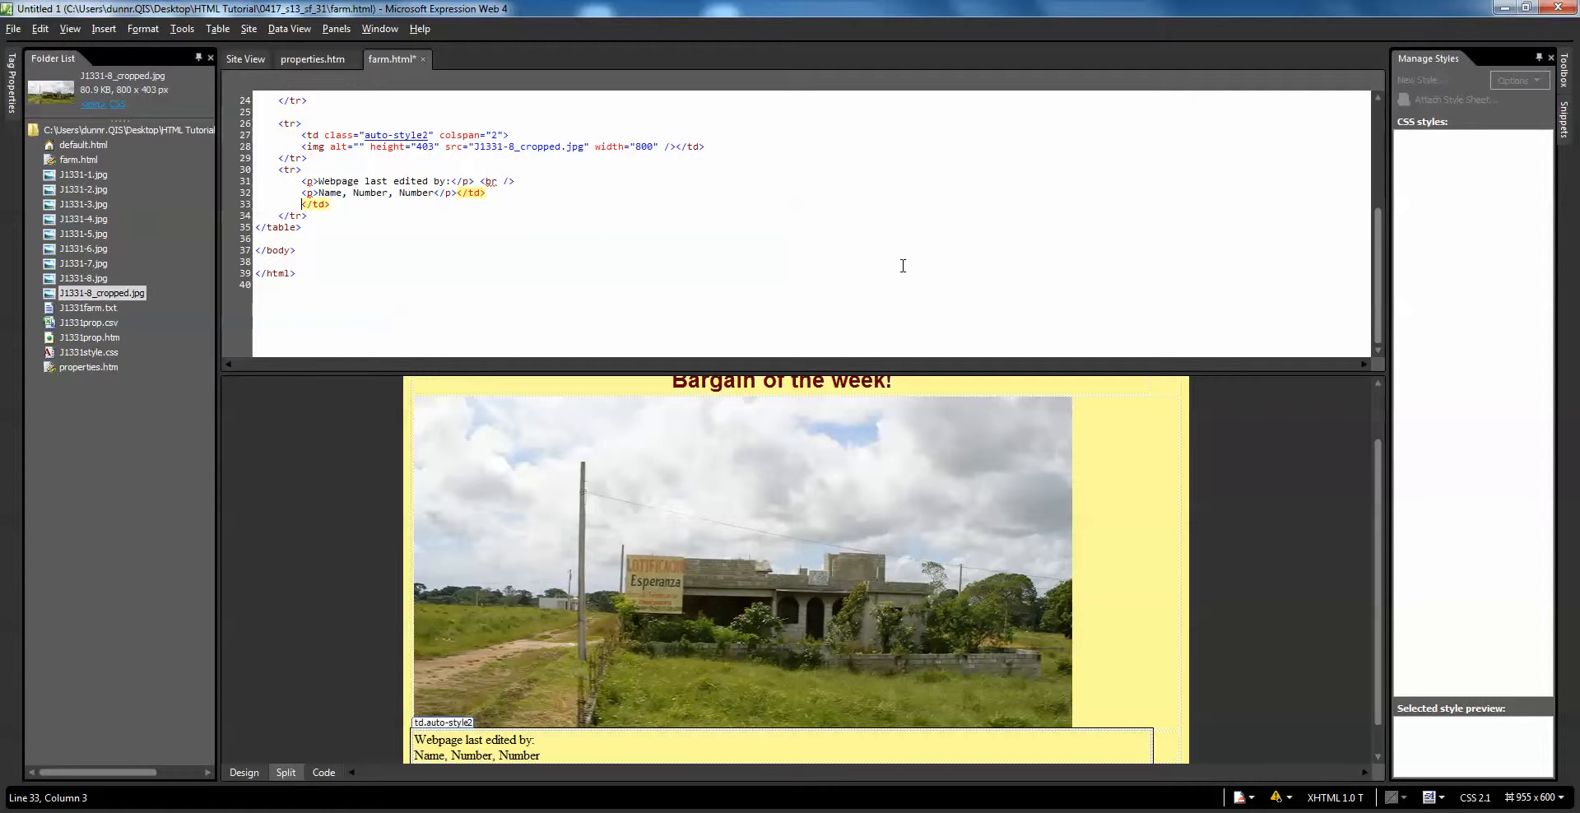
click(468, 194)
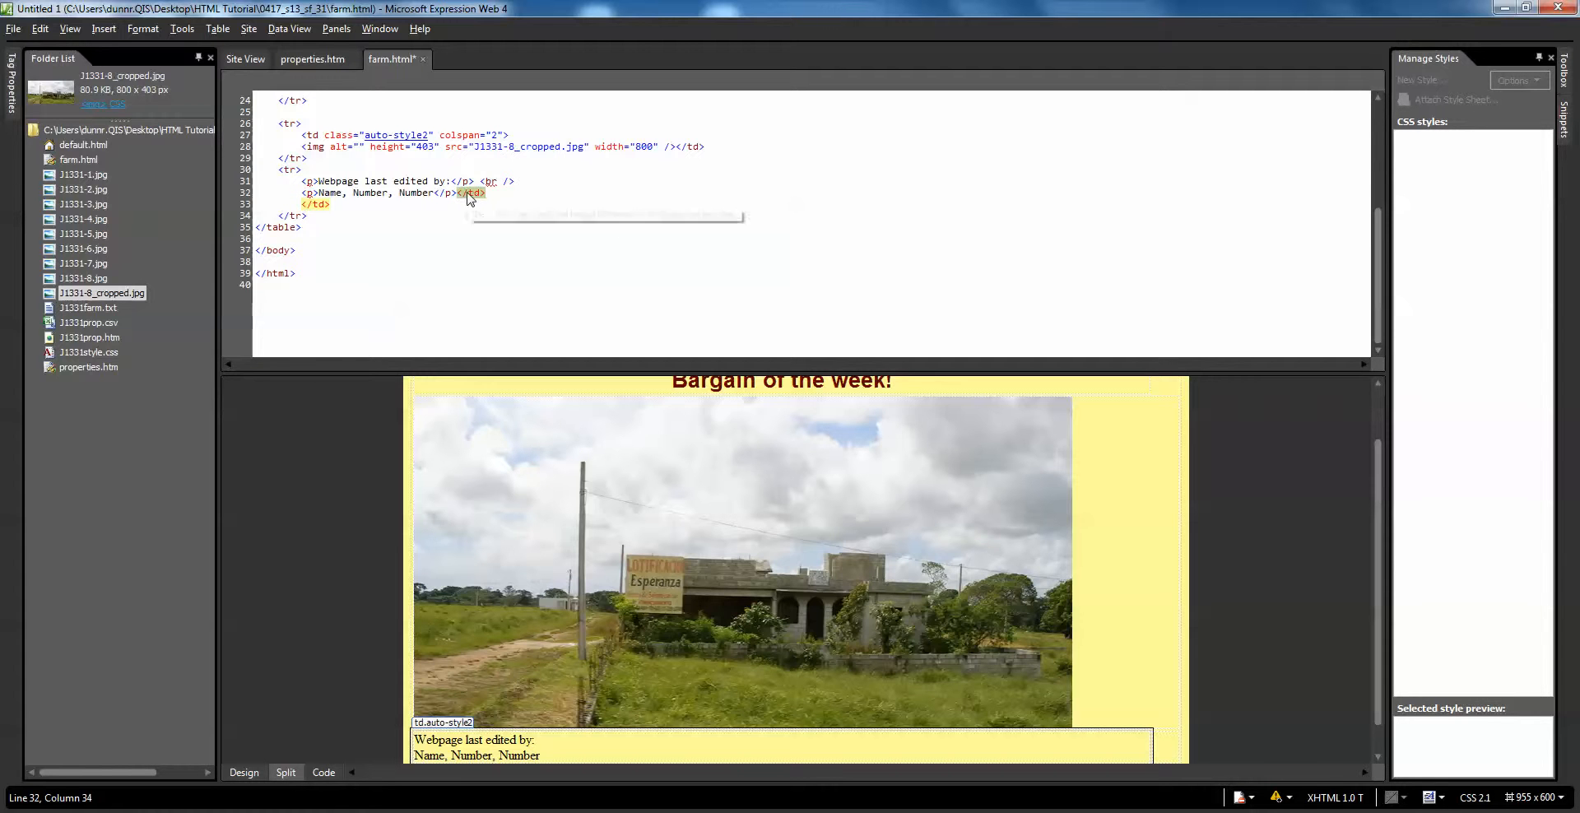
drag(468, 194, 302, 182)
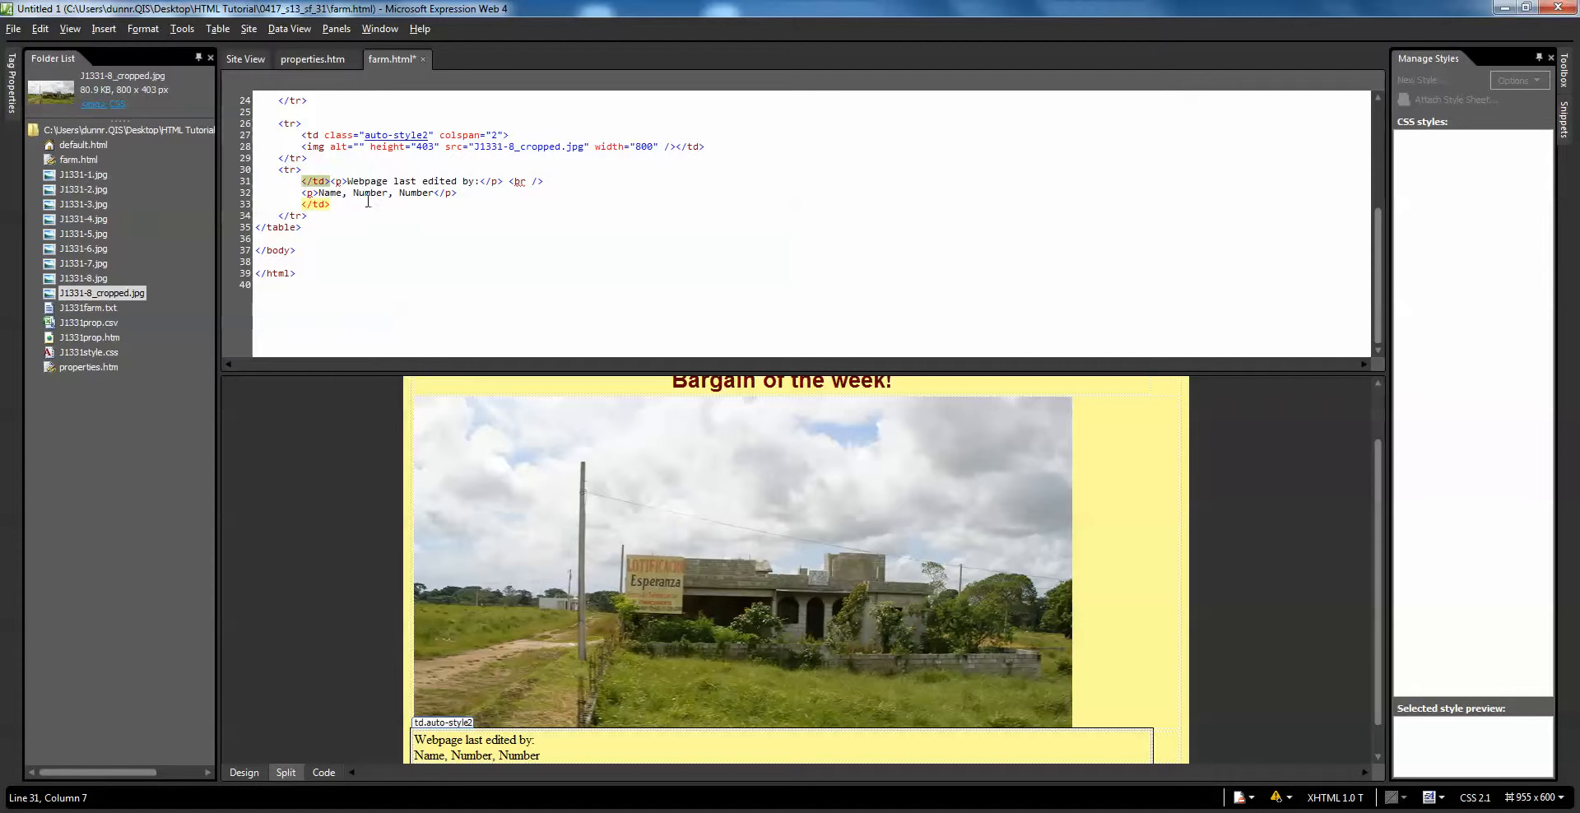
Put the moved td tag on its own line and set cell C's two paragraphs off with blank lines in the code
key(Return)
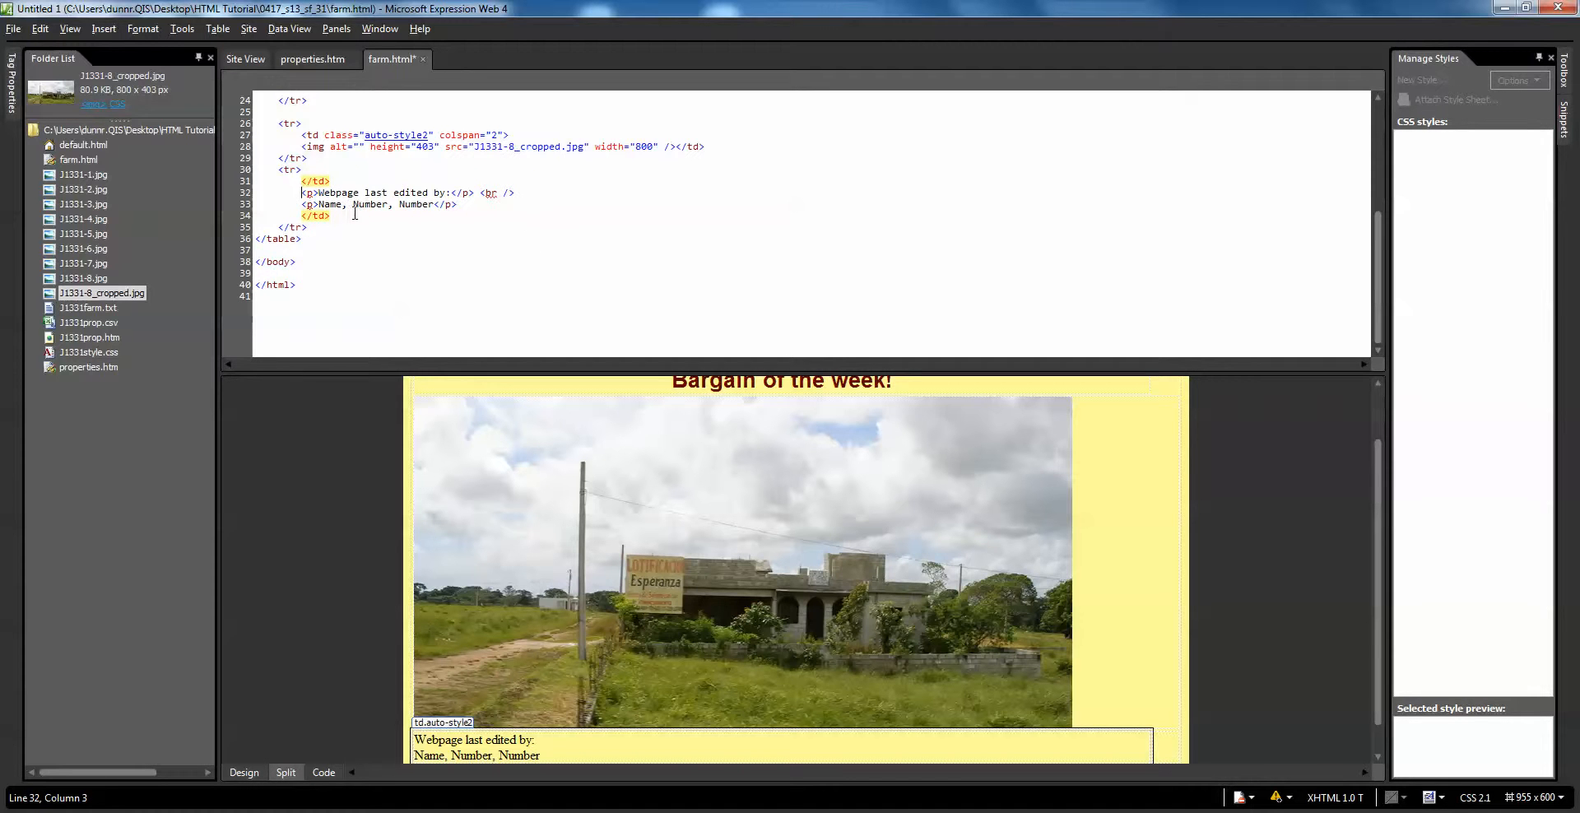
key(Return)
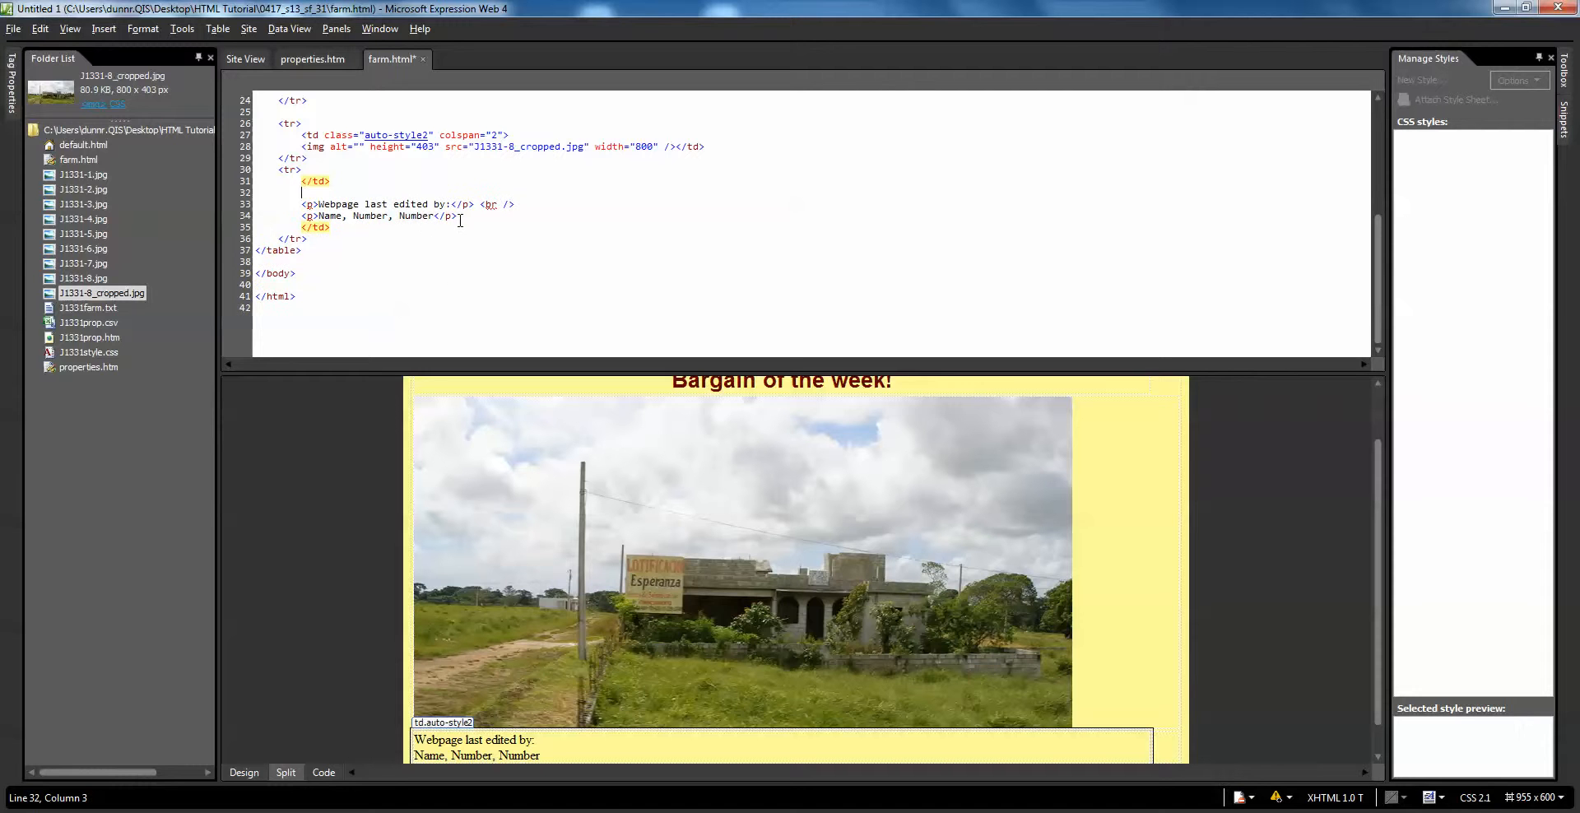
click(460, 218)
key(Return)
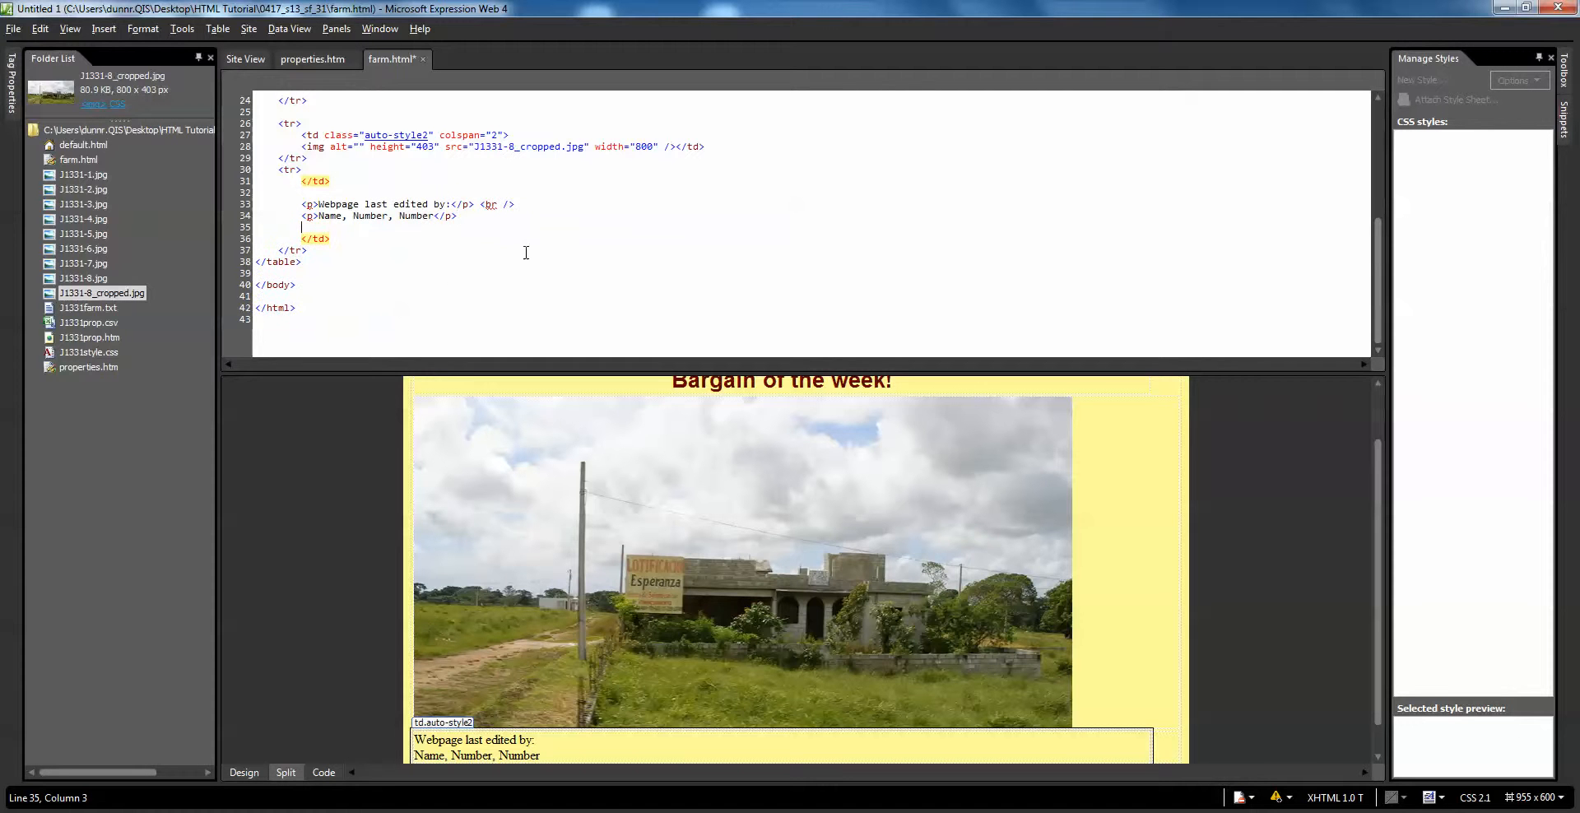
click(501, 204)
key(BackSpace)
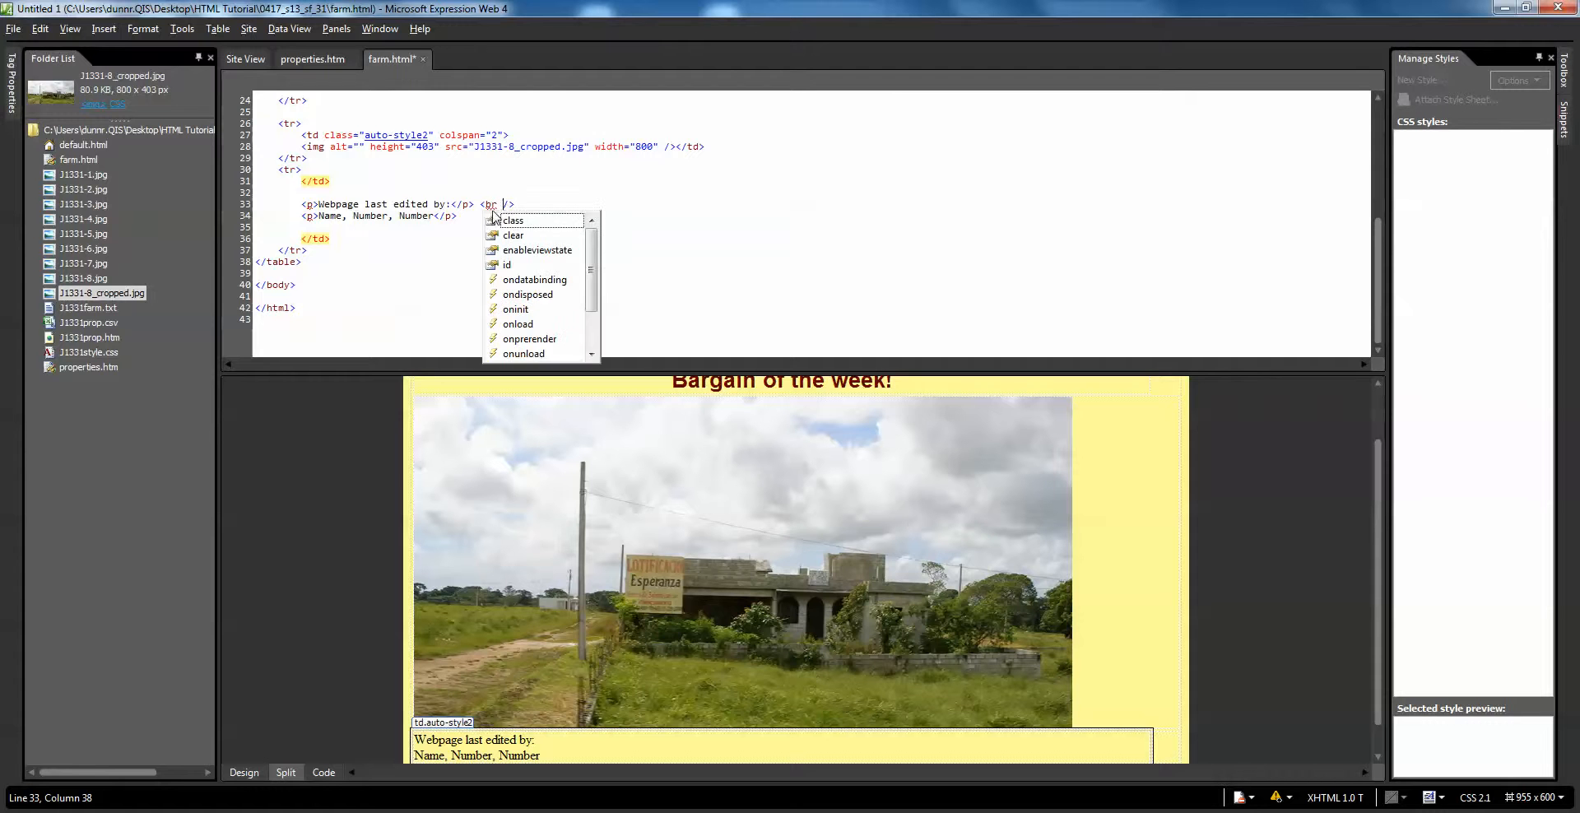
key(Escape)
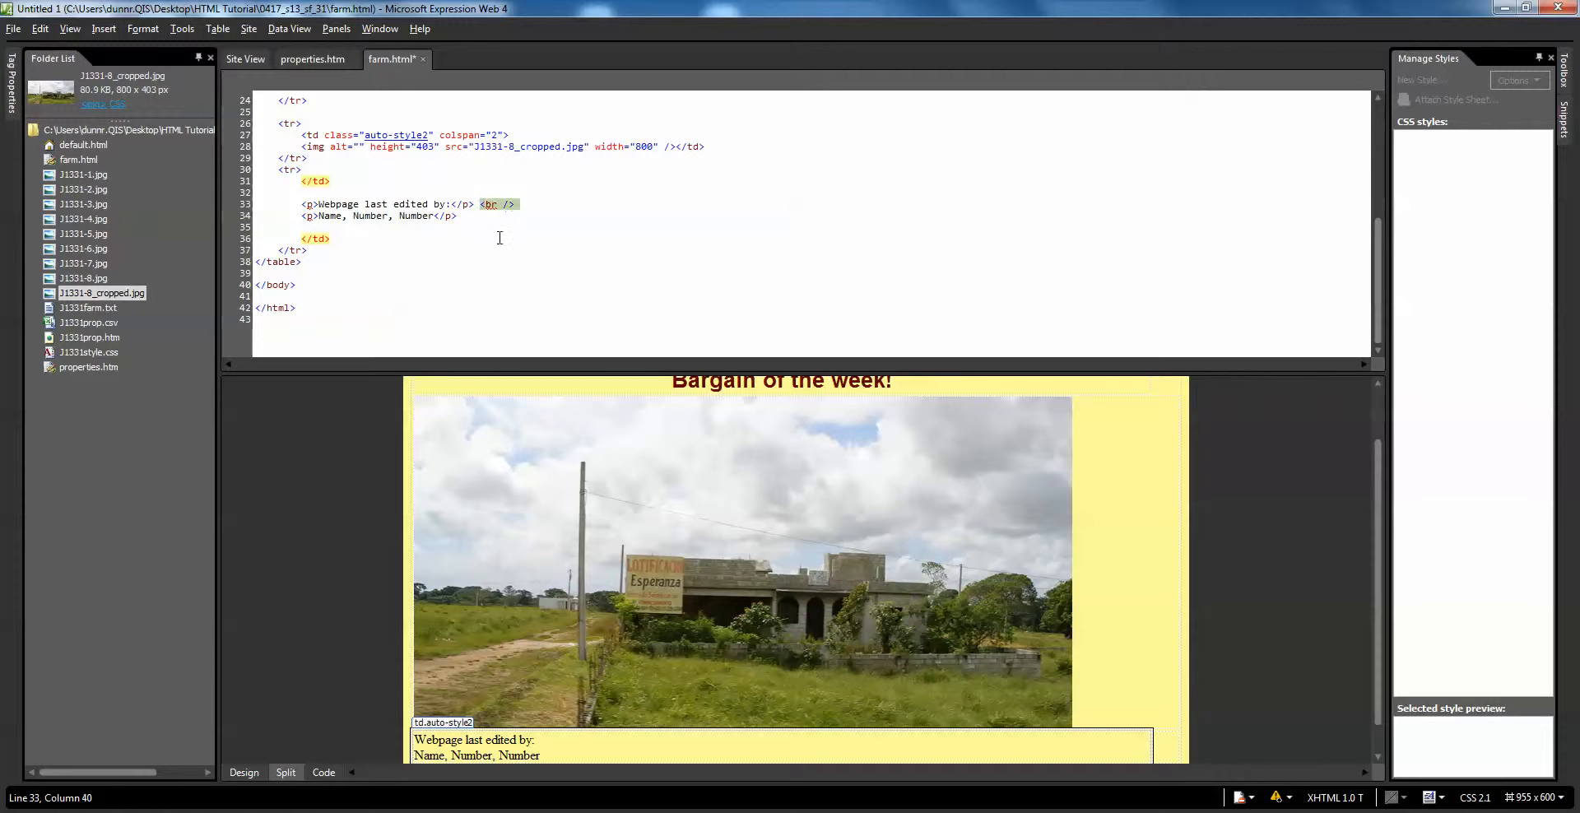
click(1109, 594)
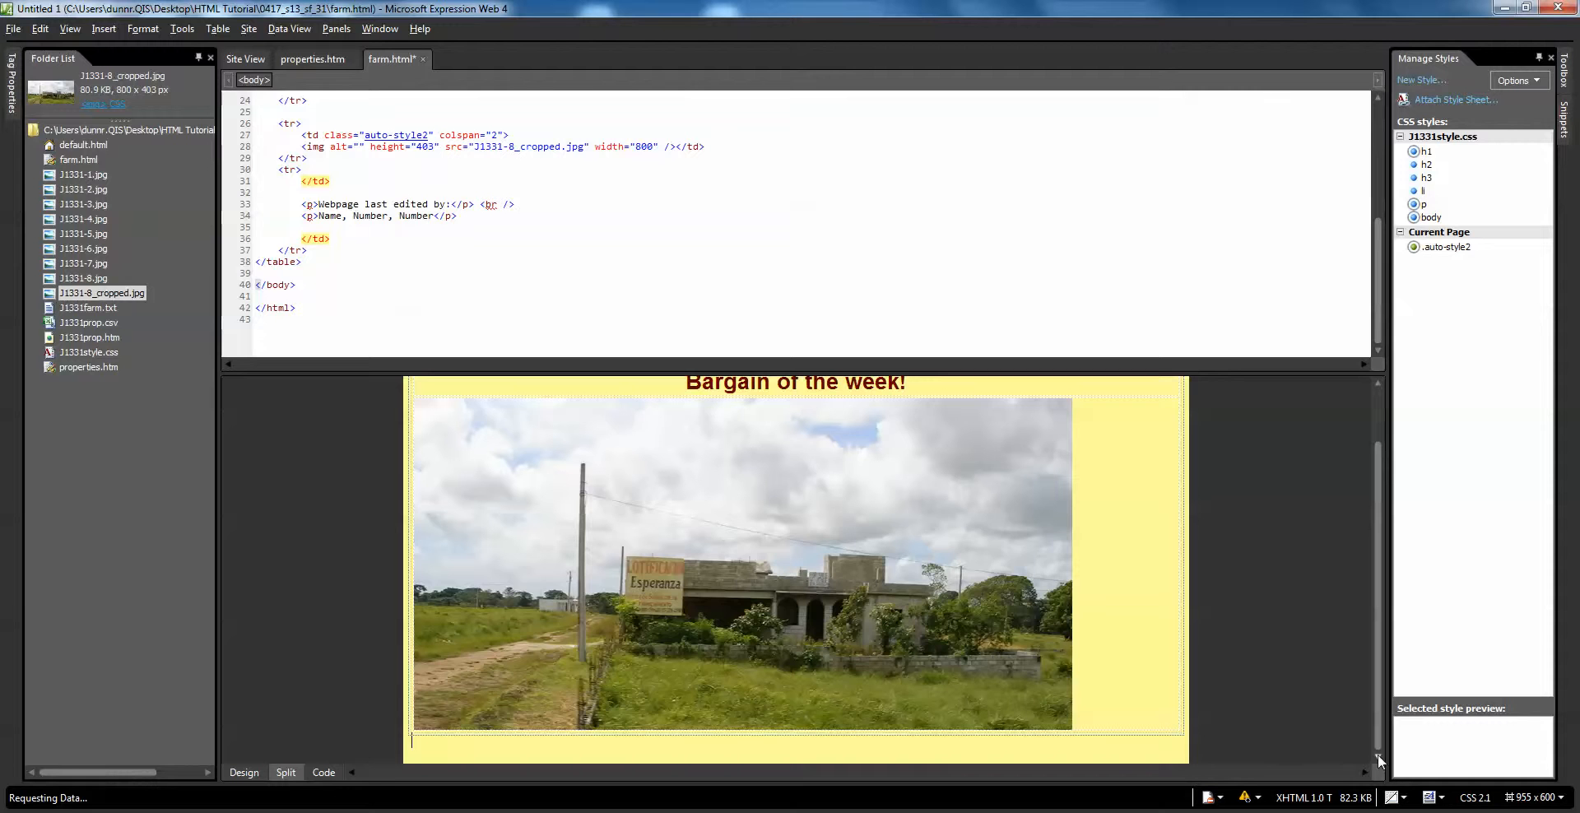
click(494, 215)
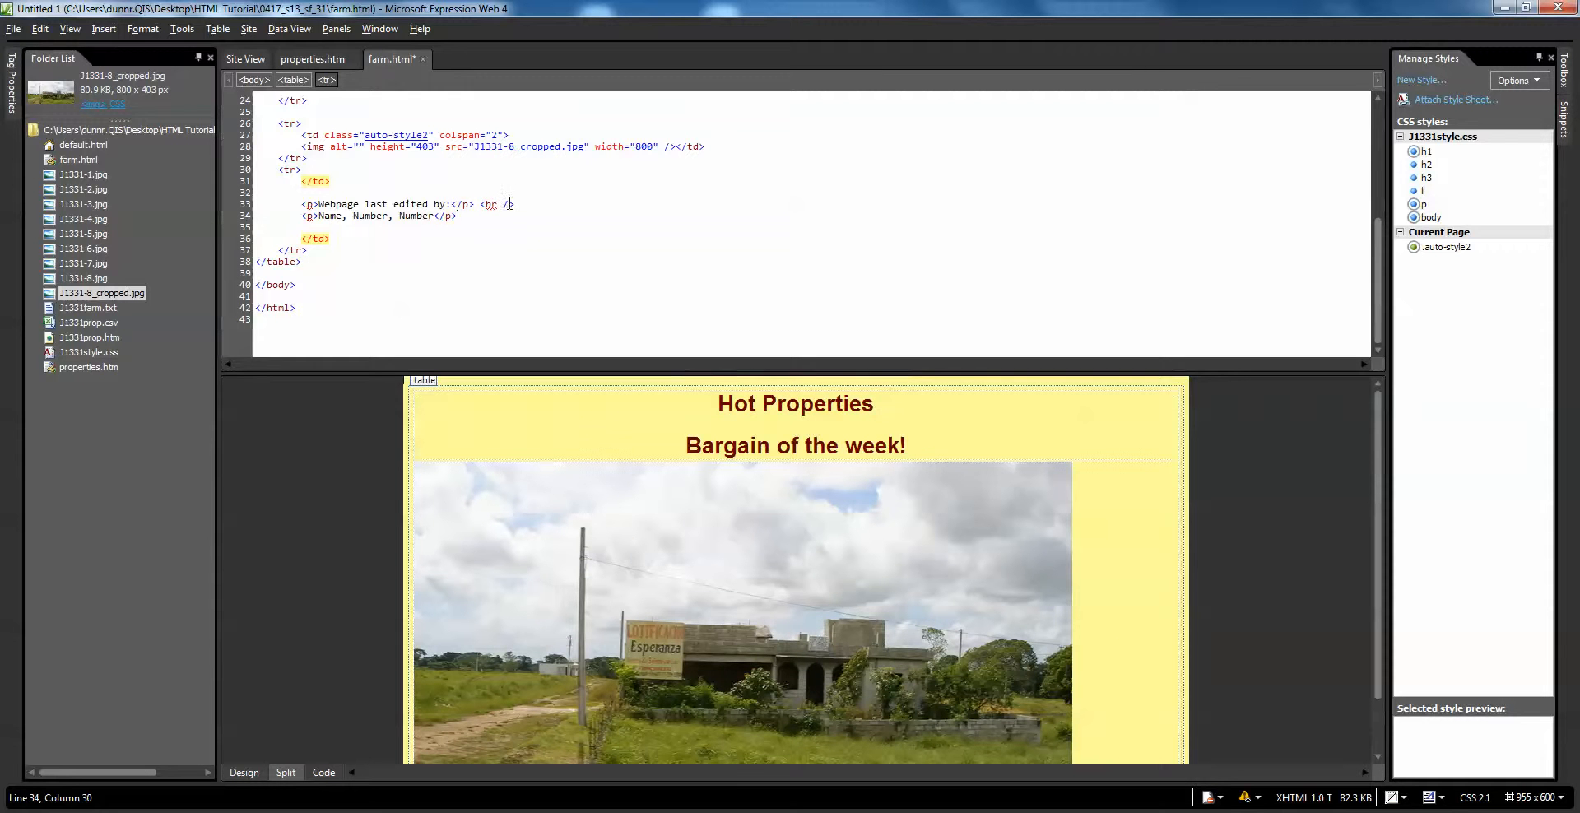
drag(516, 204, 480, 204)
Change the mismatched closing td tag above cell C's paragraphs into an opening <td> tag
click(315, 194)
mouse_move(312, 183)
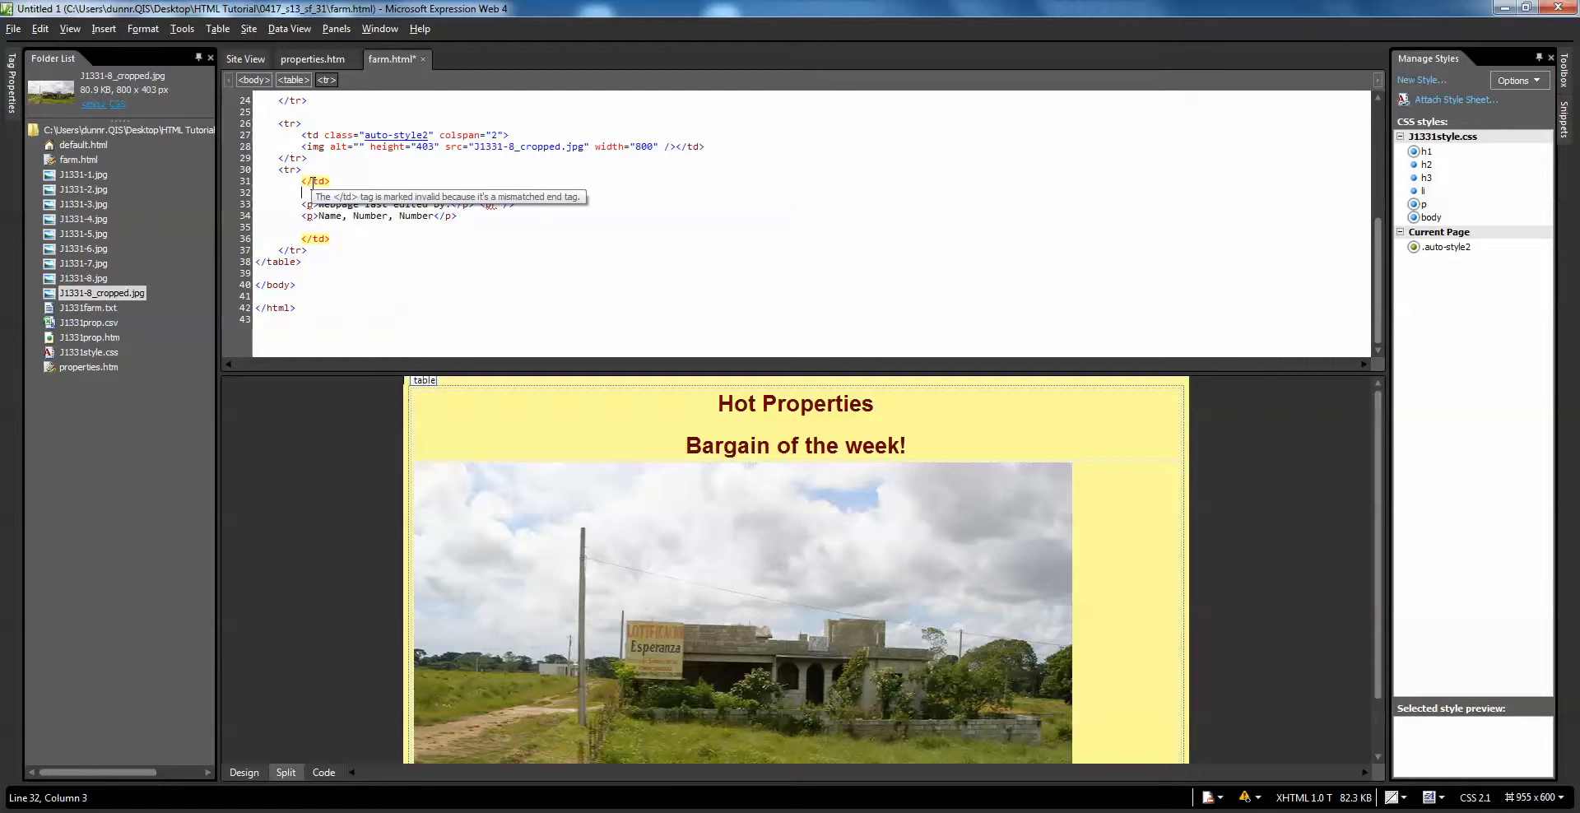
click(313, 183)
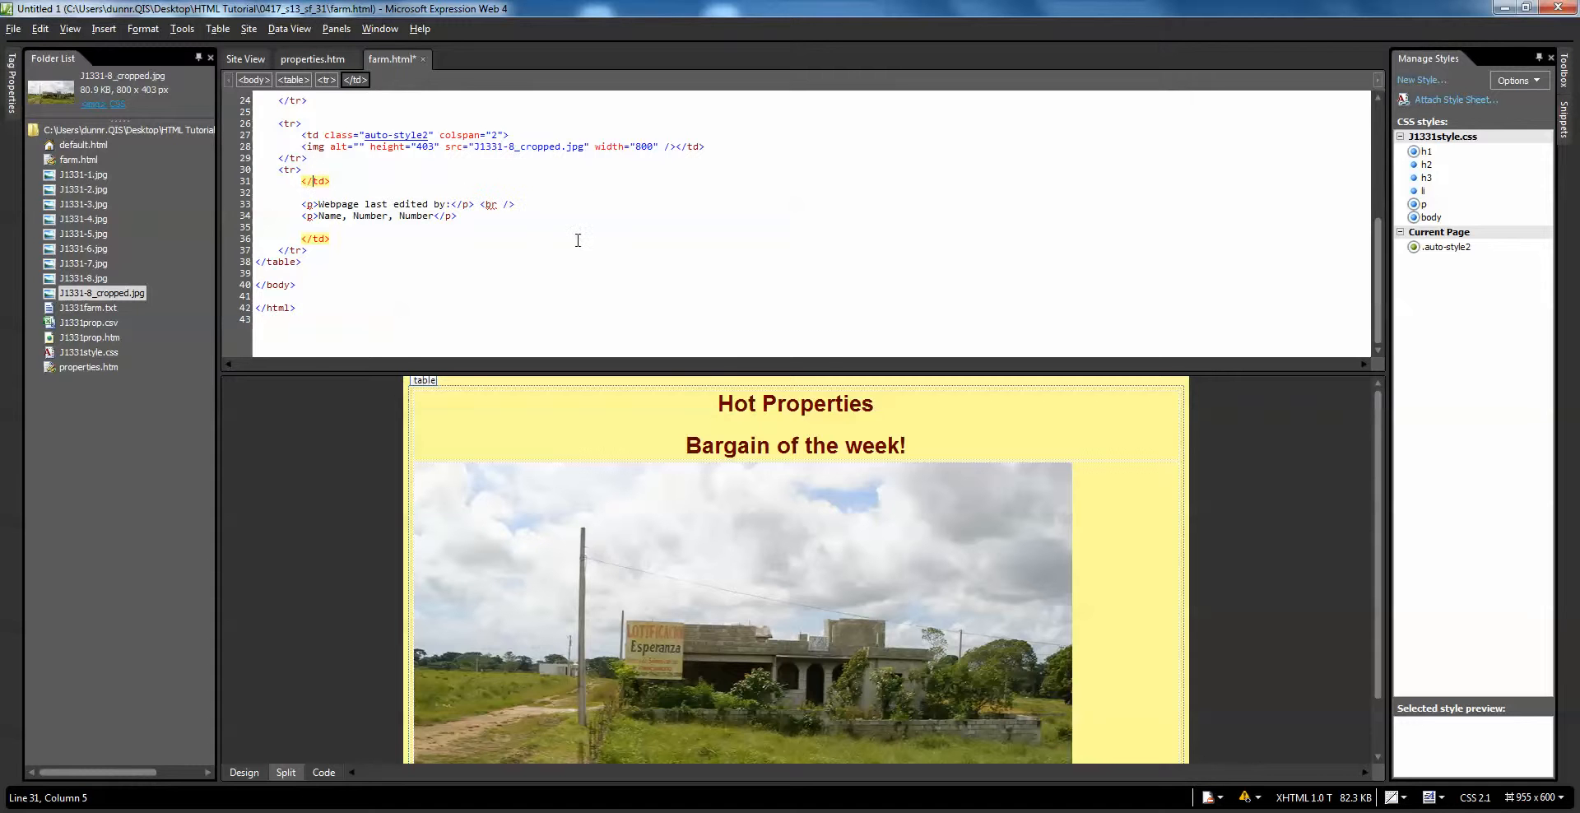
key(BackSpace)
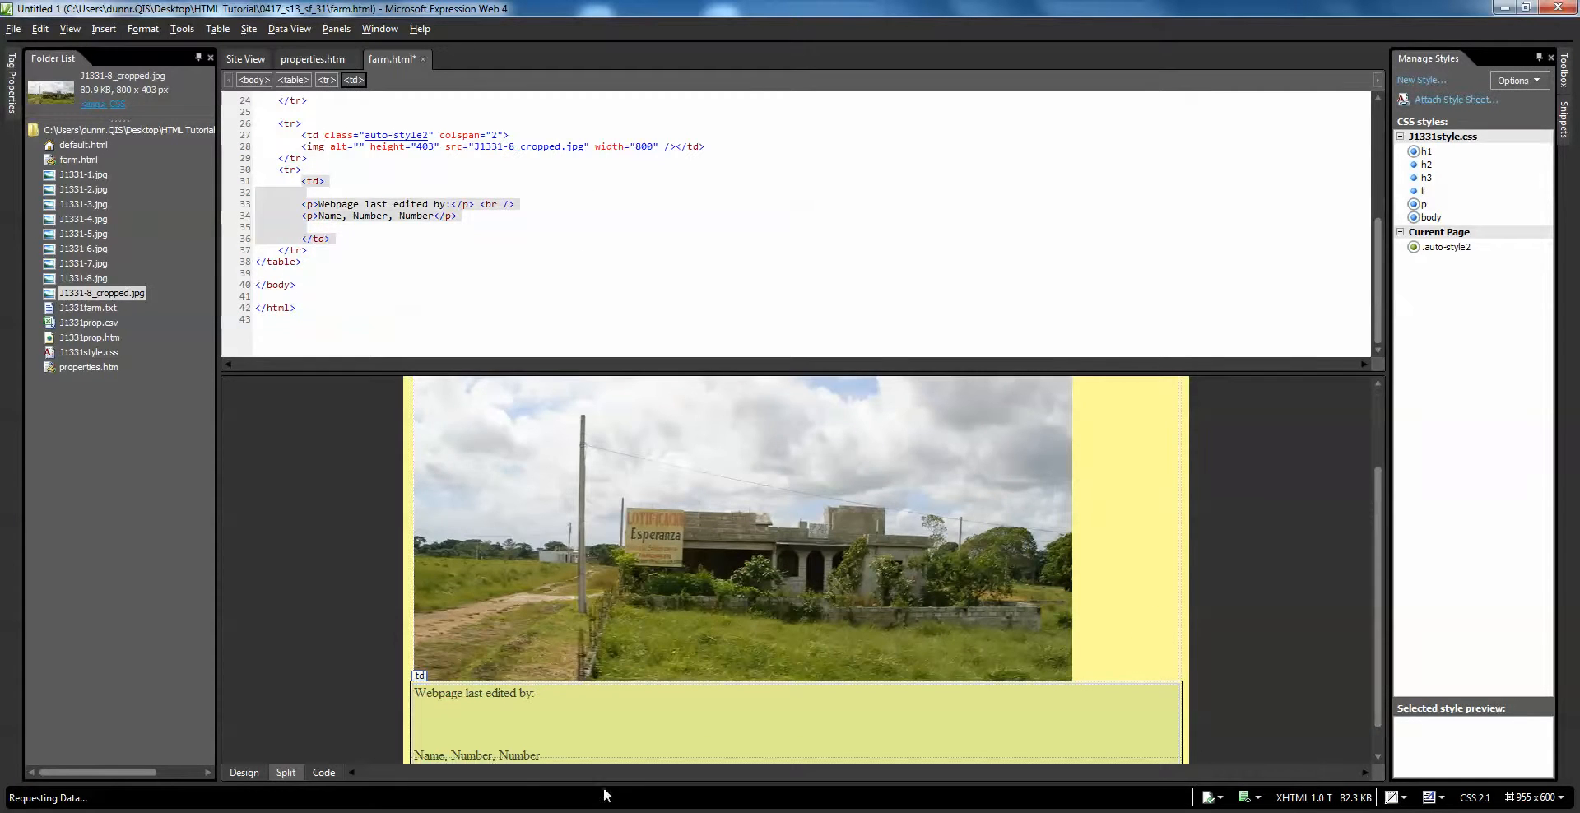
Show the page in design view only and remove the extra line break between "Webpage last edited by:" and "Name, Number, Number"
click(579, 736)
click(453, 726)
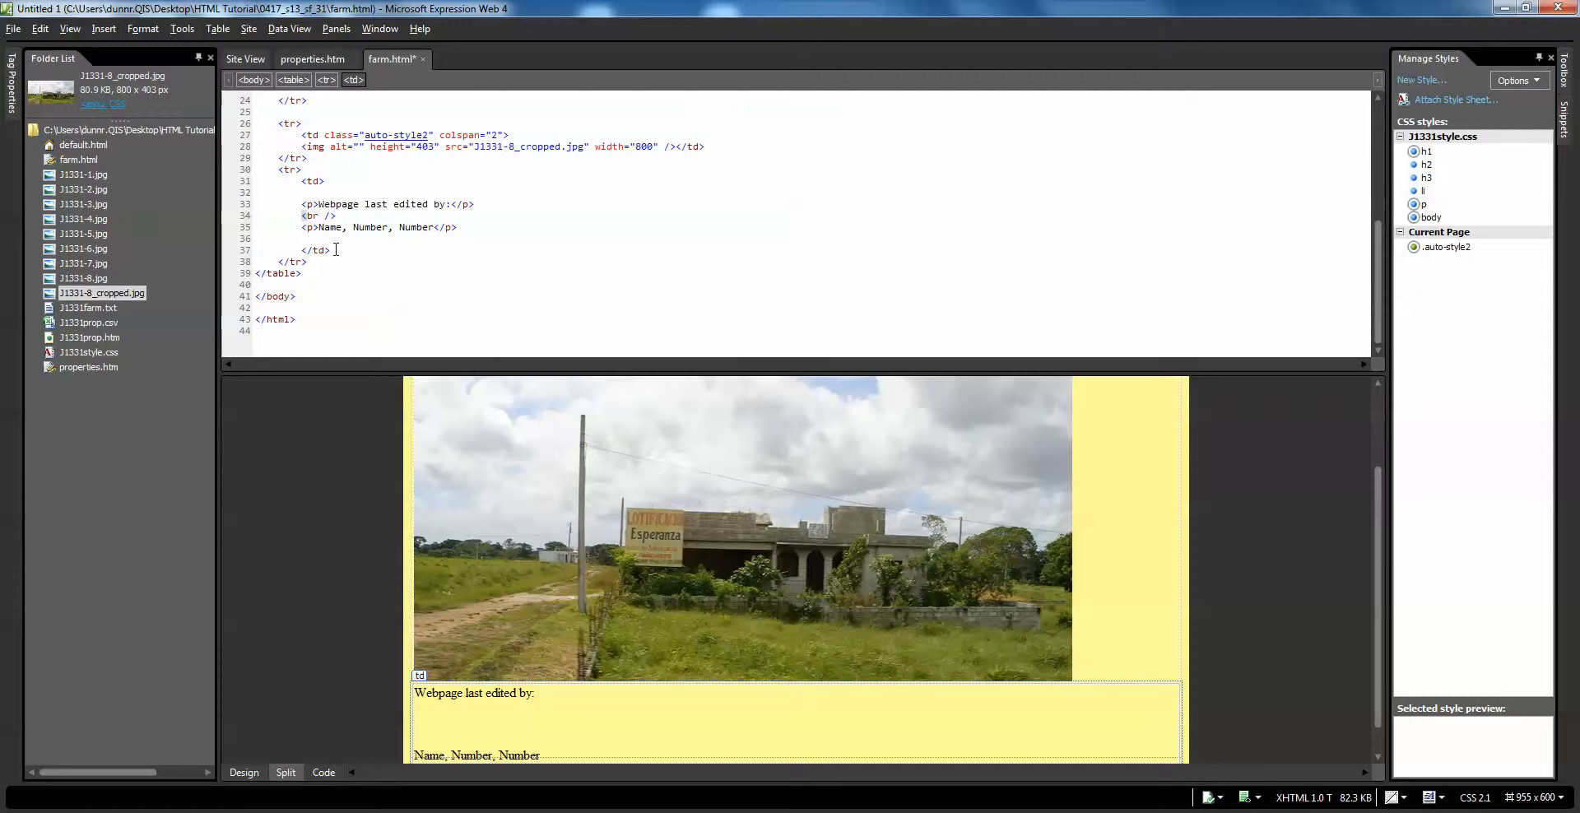
click(244, 772)
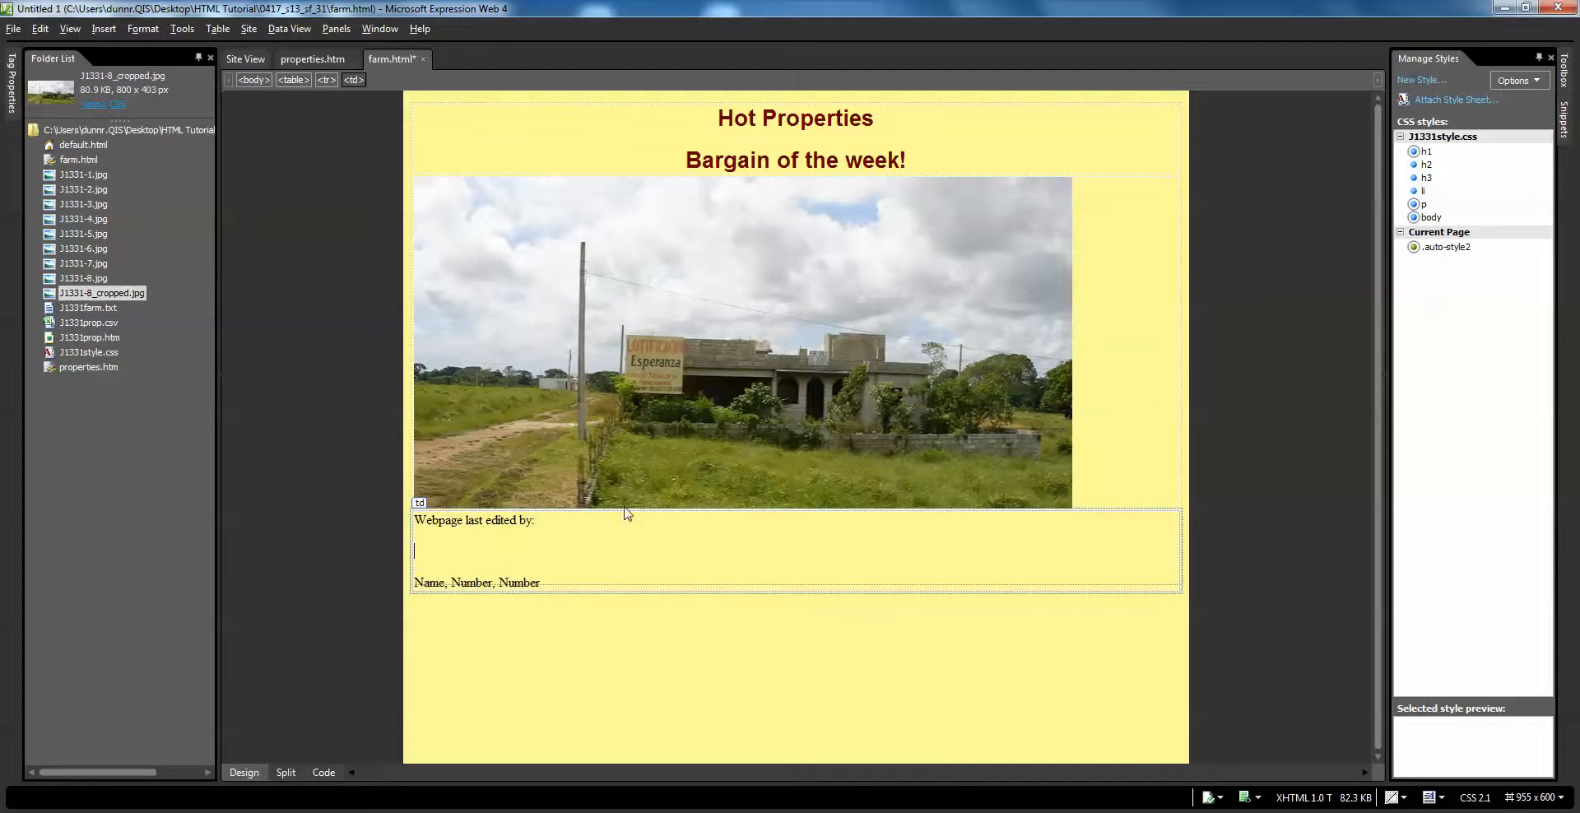
click(590, 521)
key(Down)
key(Delete)
key(Up)
key(Down)
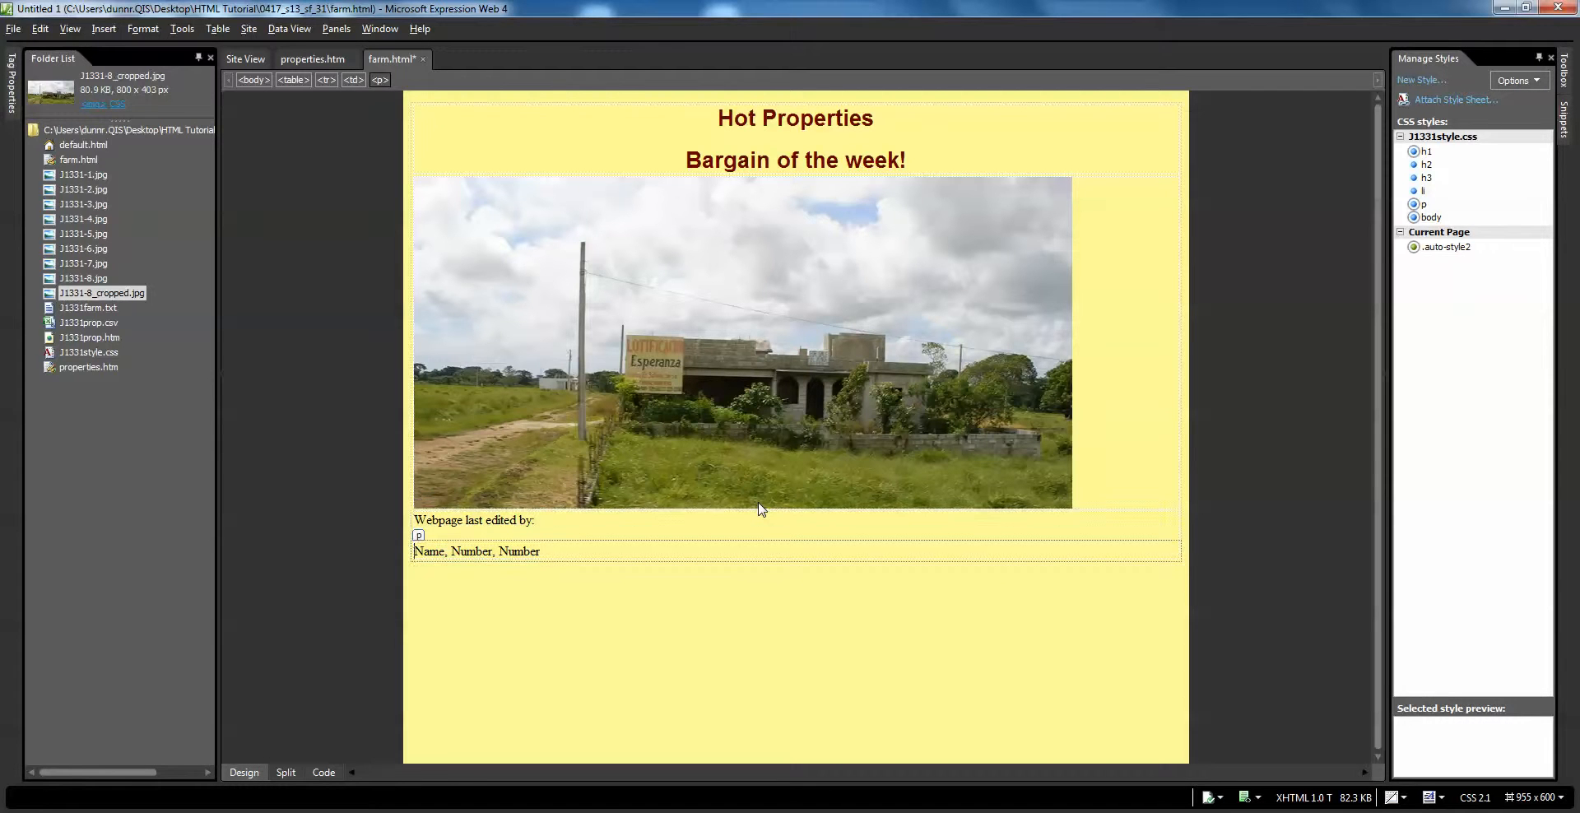
key(Up)
key(Down)
key(Up)
key(Down)
key(Left)
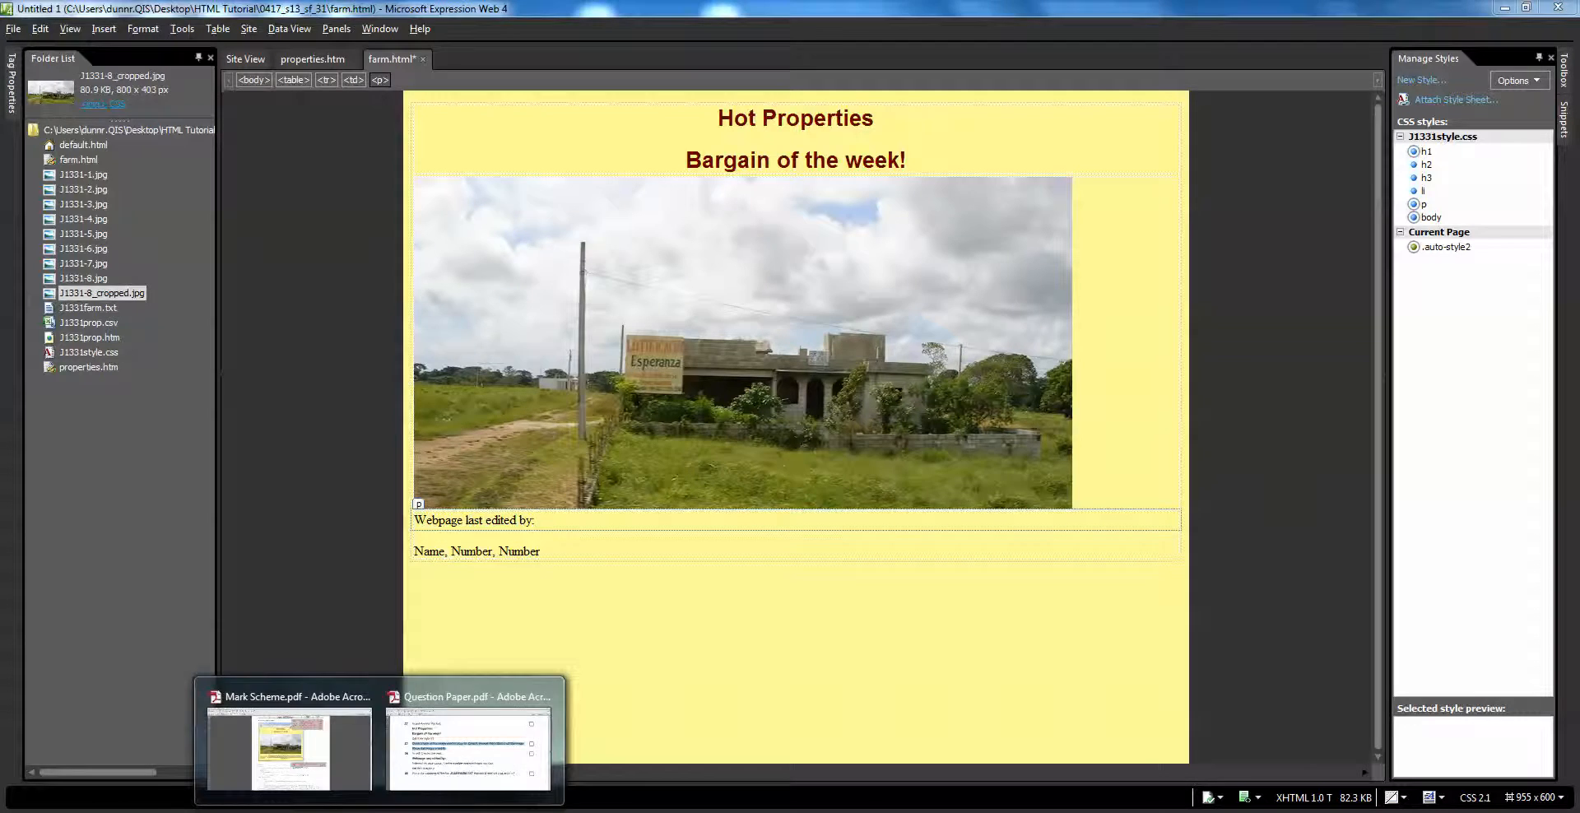
Read task 25 in the question paper, marking the file name J1331FARM.TXT, and glance at the tasks that follow
click(418, 757)
scroll(791, 503, down, 5)
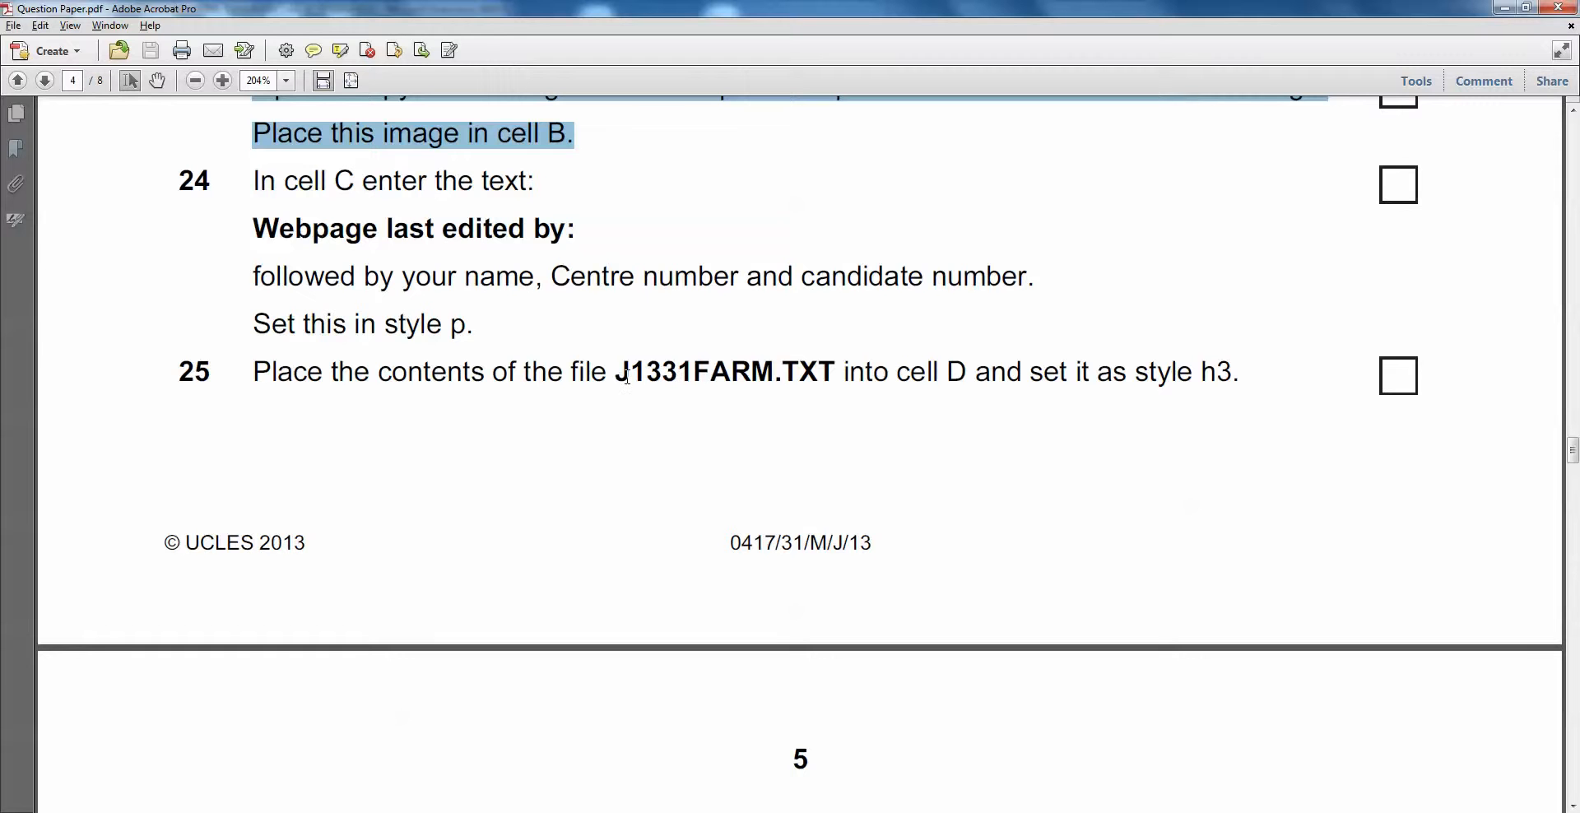
drag(617, 377, 846, 372)
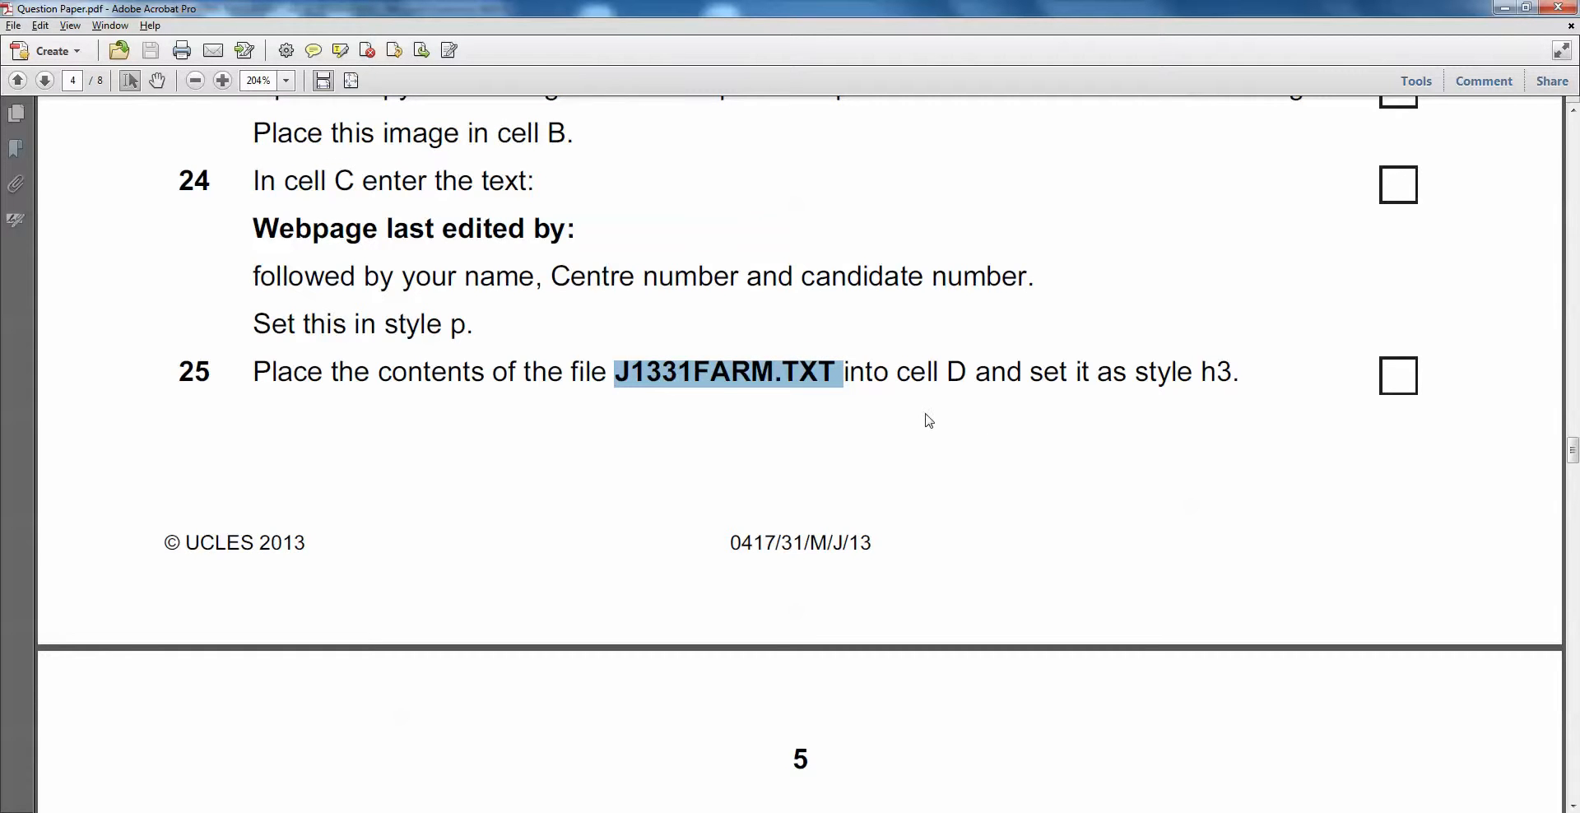
scroll(1068, 532, down, 8)
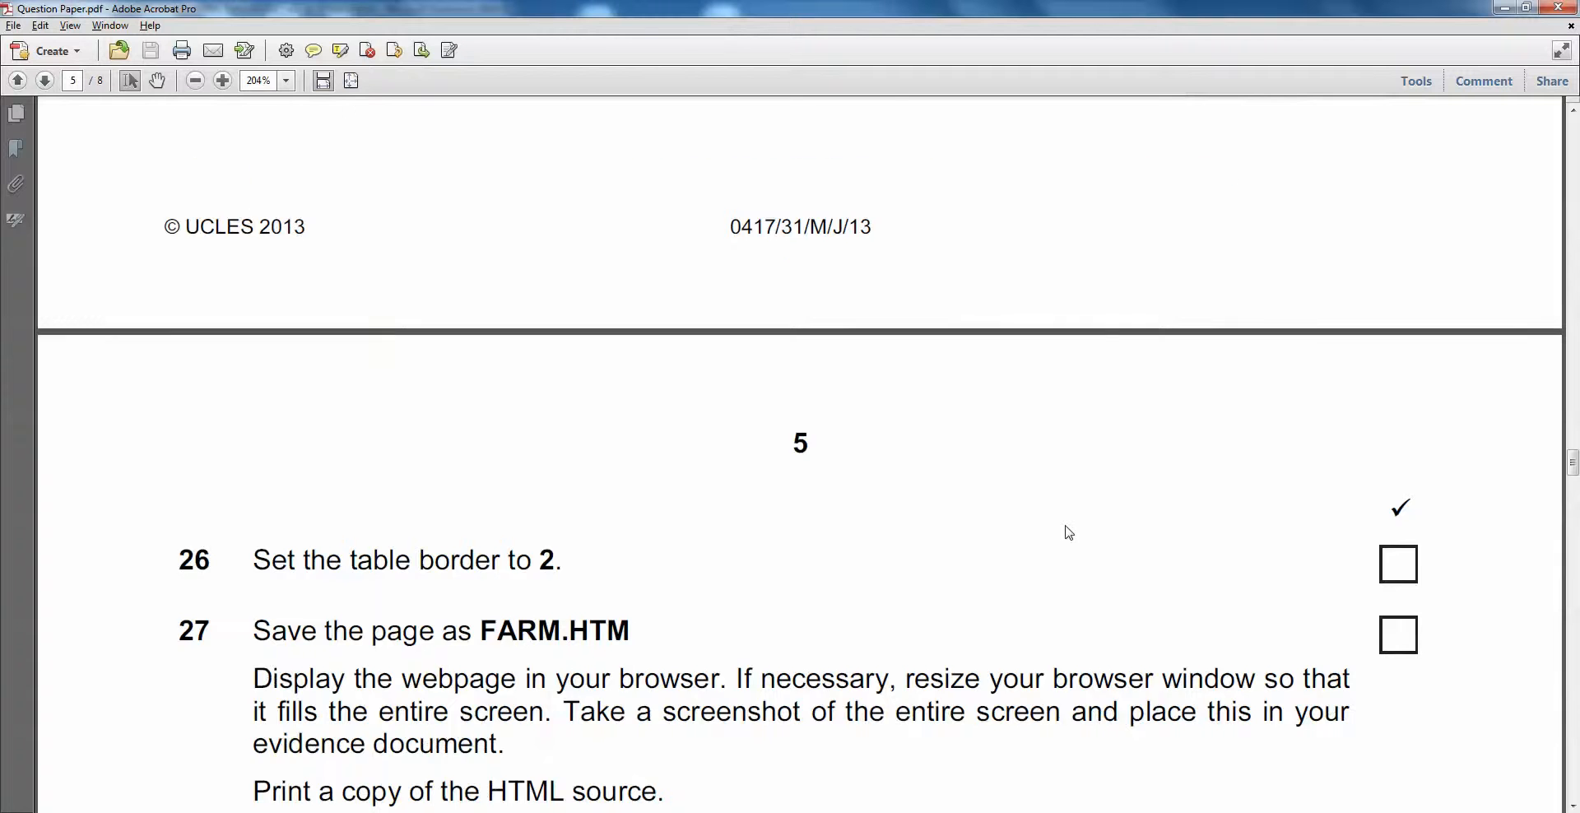
scroll(1067, 532, up, 8)
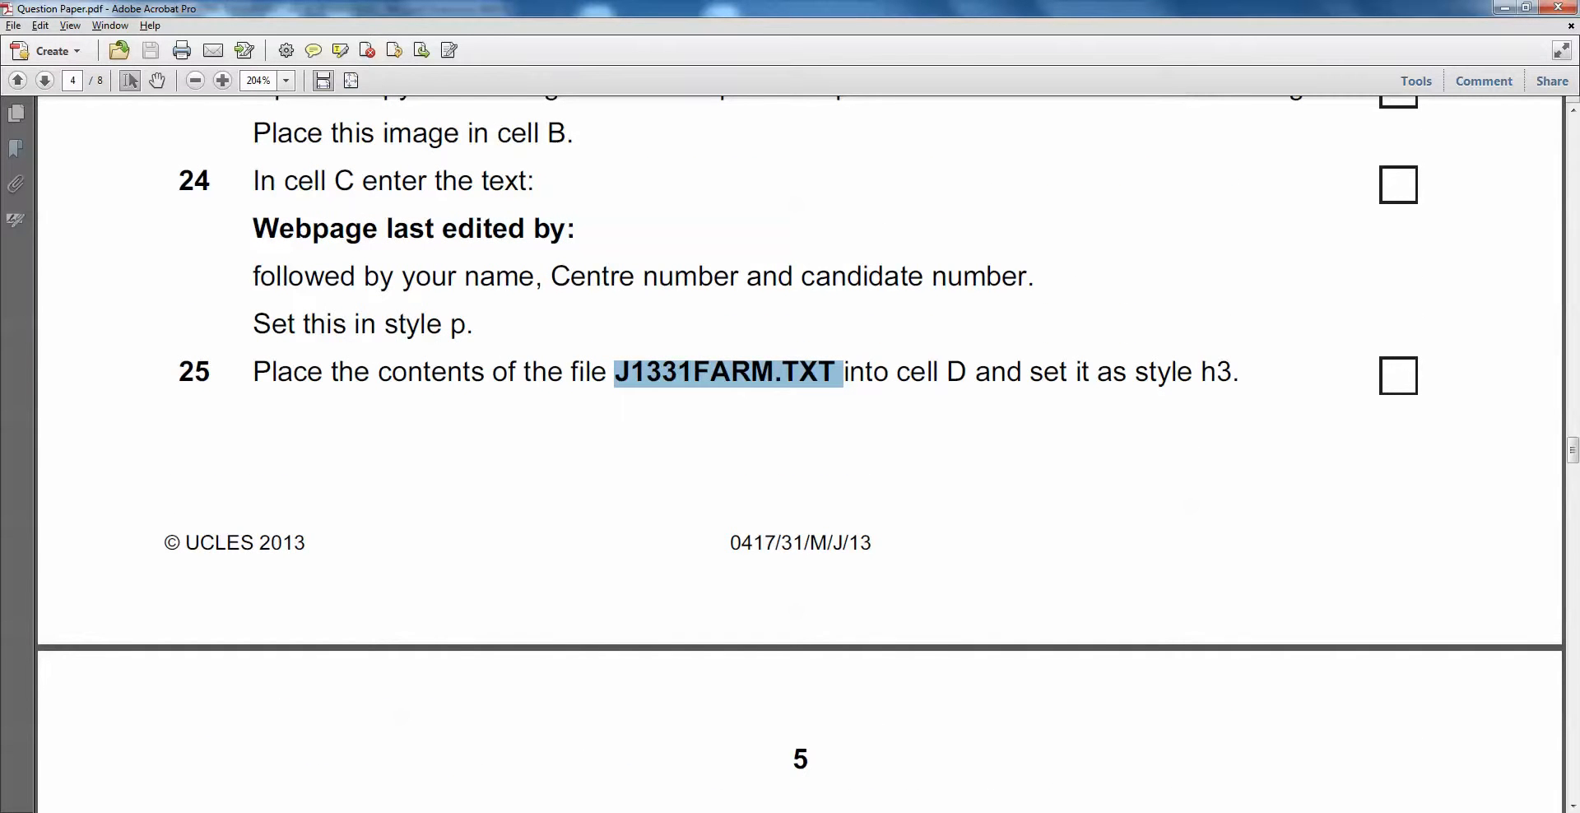
Switch to the 0417_s13_sf_31 folder and view the J1331farm text file in Notepad
click(155, 811)
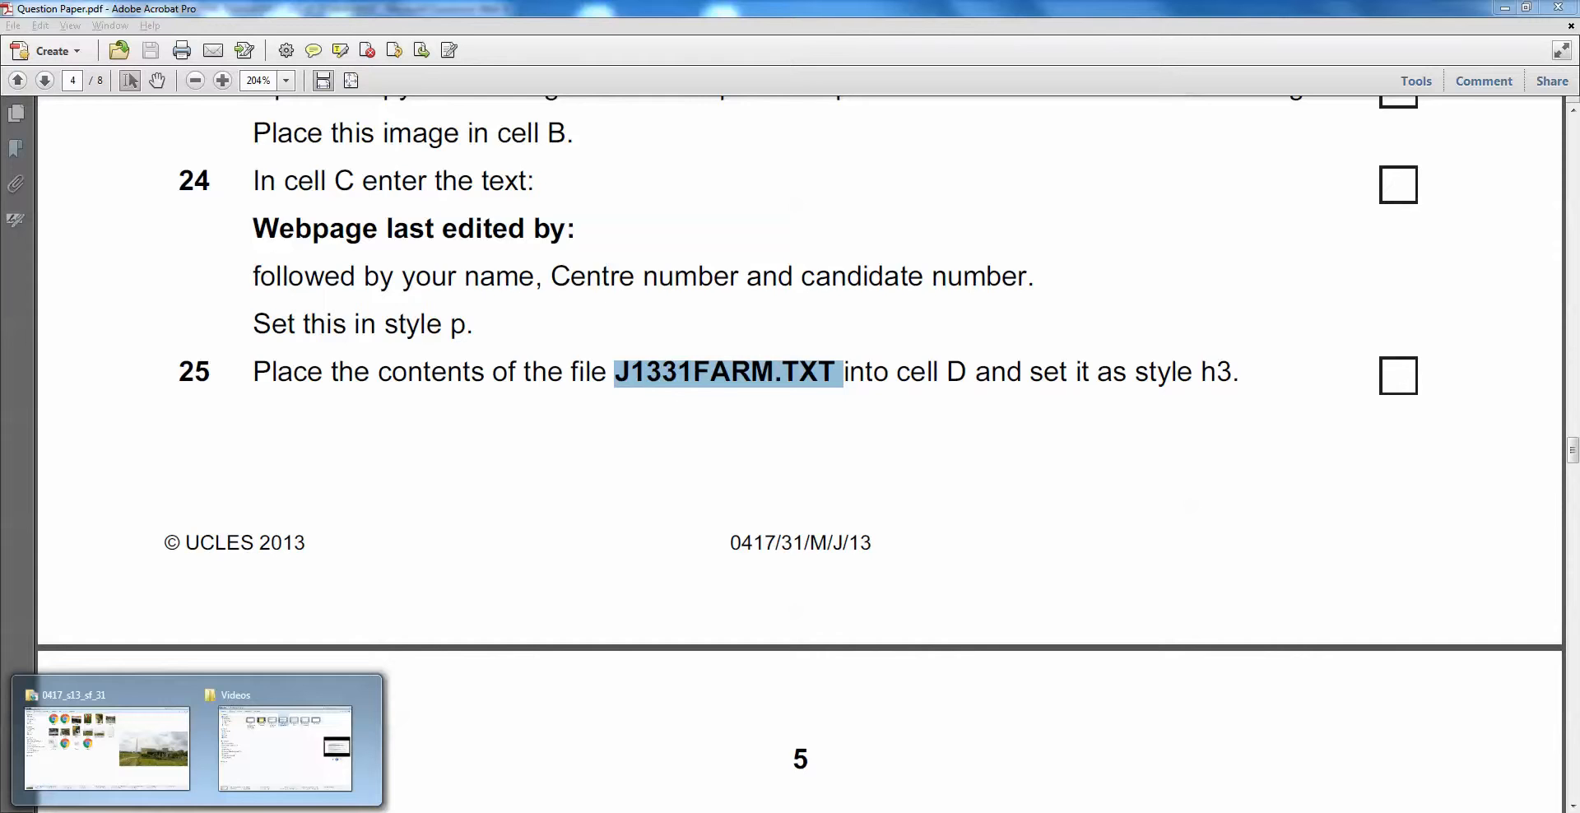
click(79, 770)
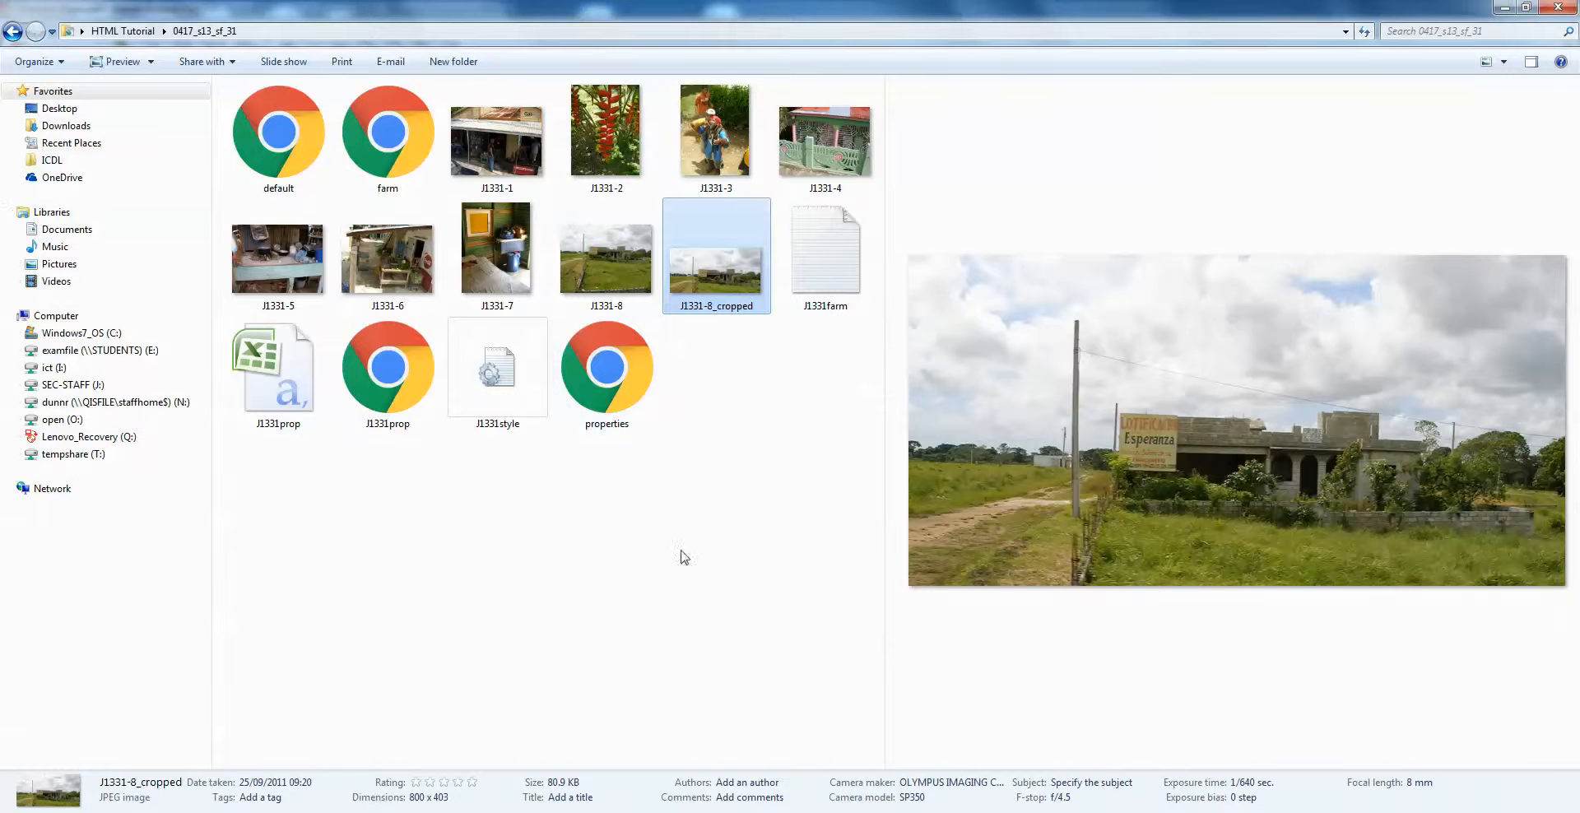
double_click(843, 270)
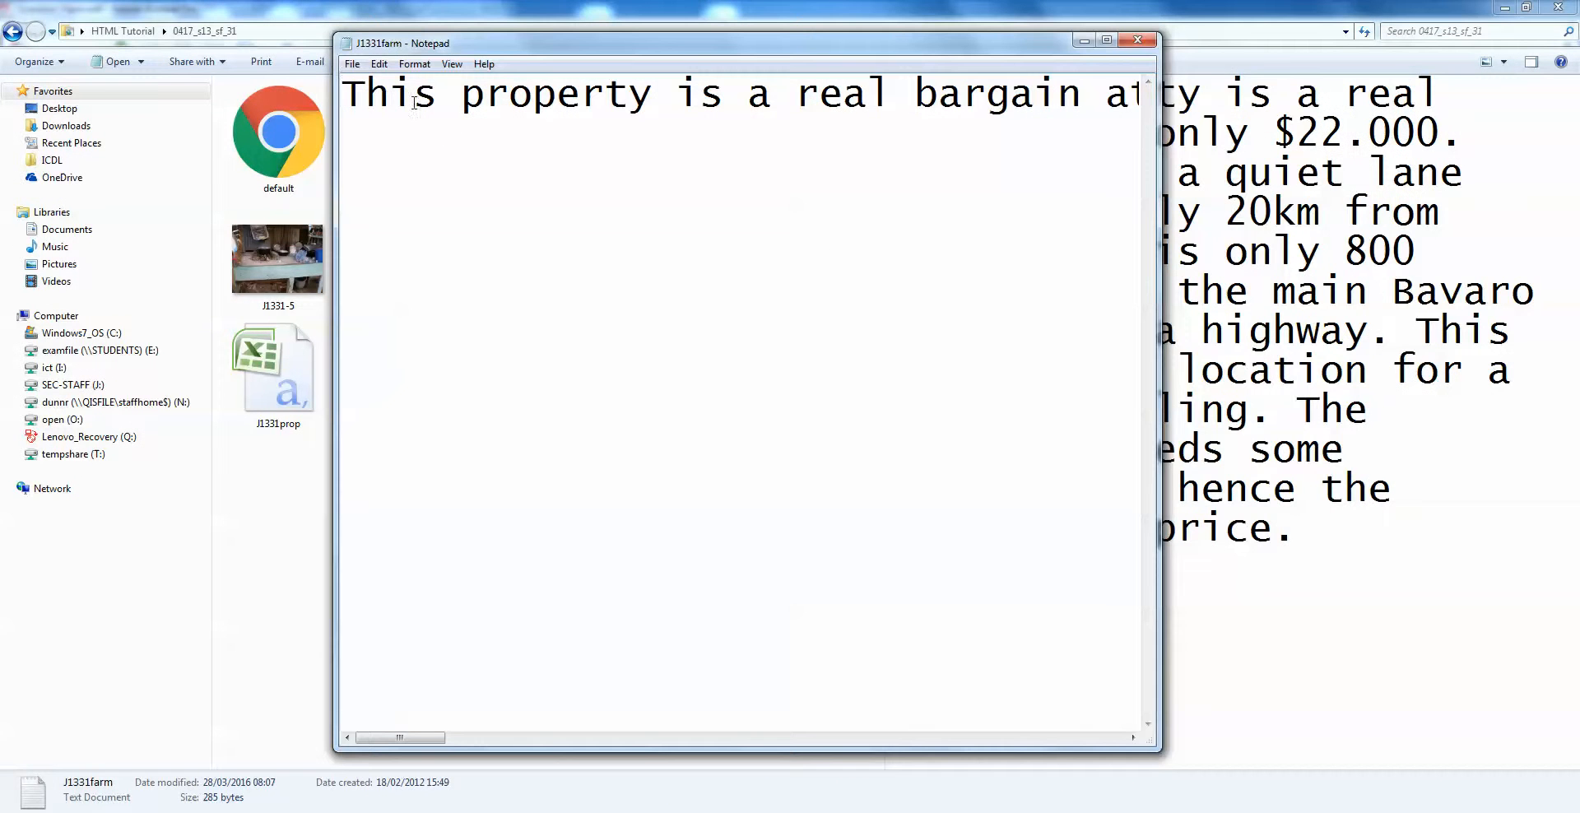
drag(1159, 288, 1453, 288)
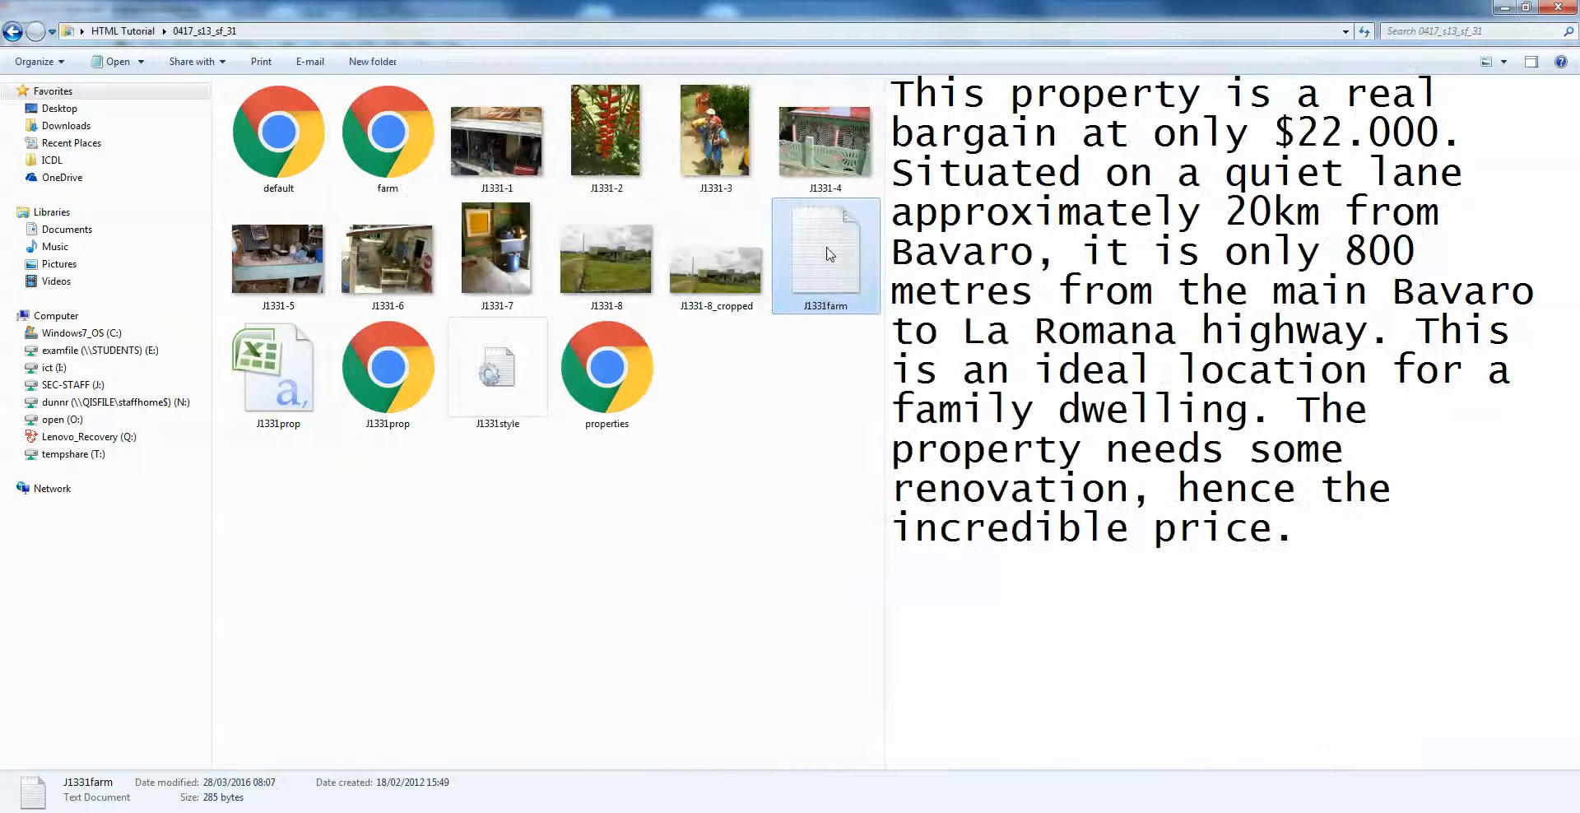
Open the J1331farm text file in WordPad and copy its entire text
right_click(828, 248)
mouse_move(930, 458)
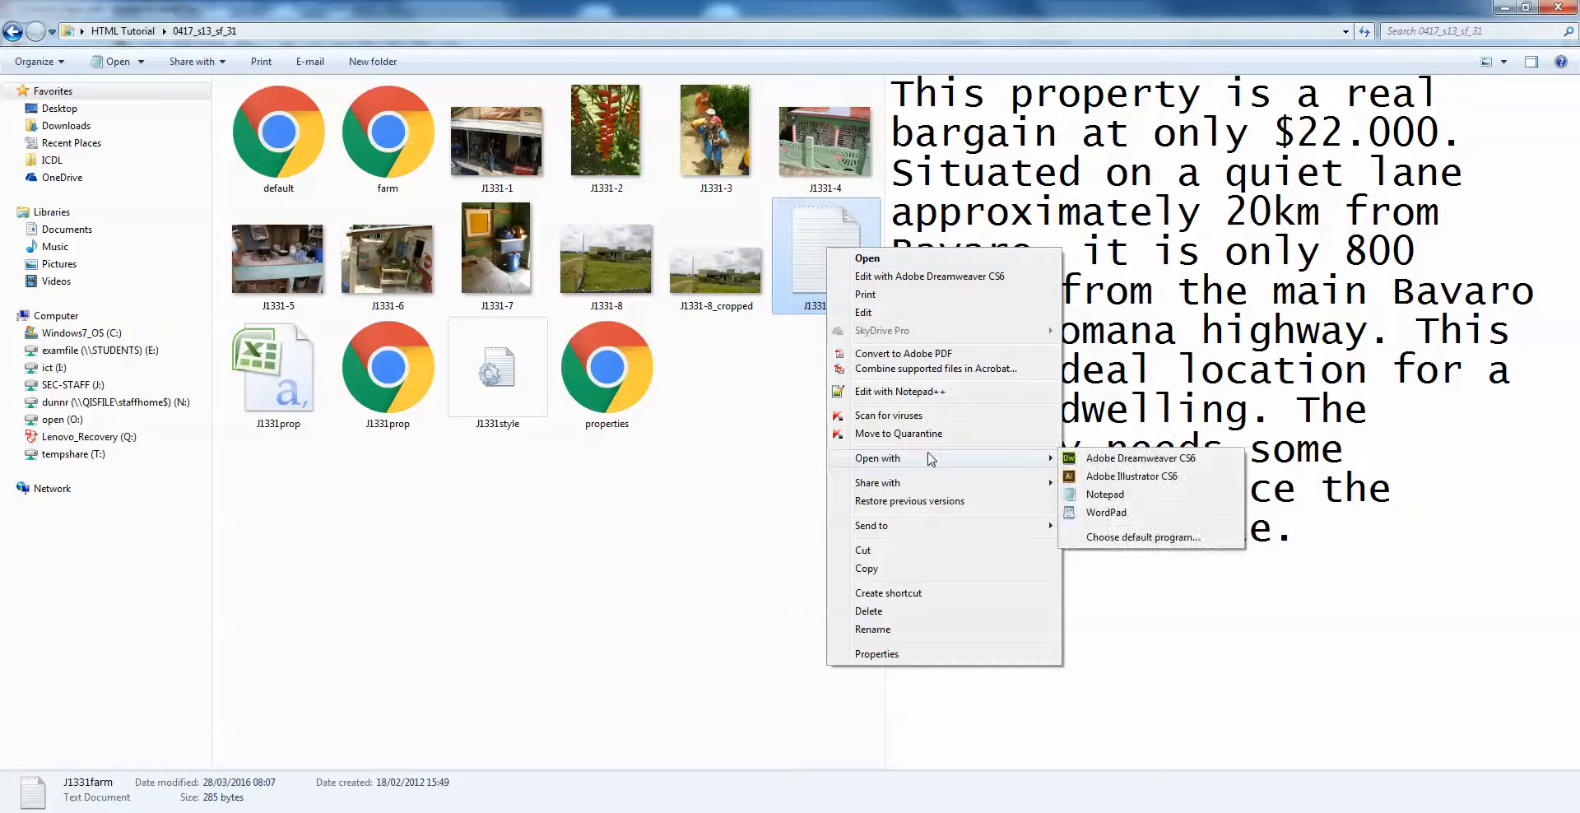
click(1103, 512)
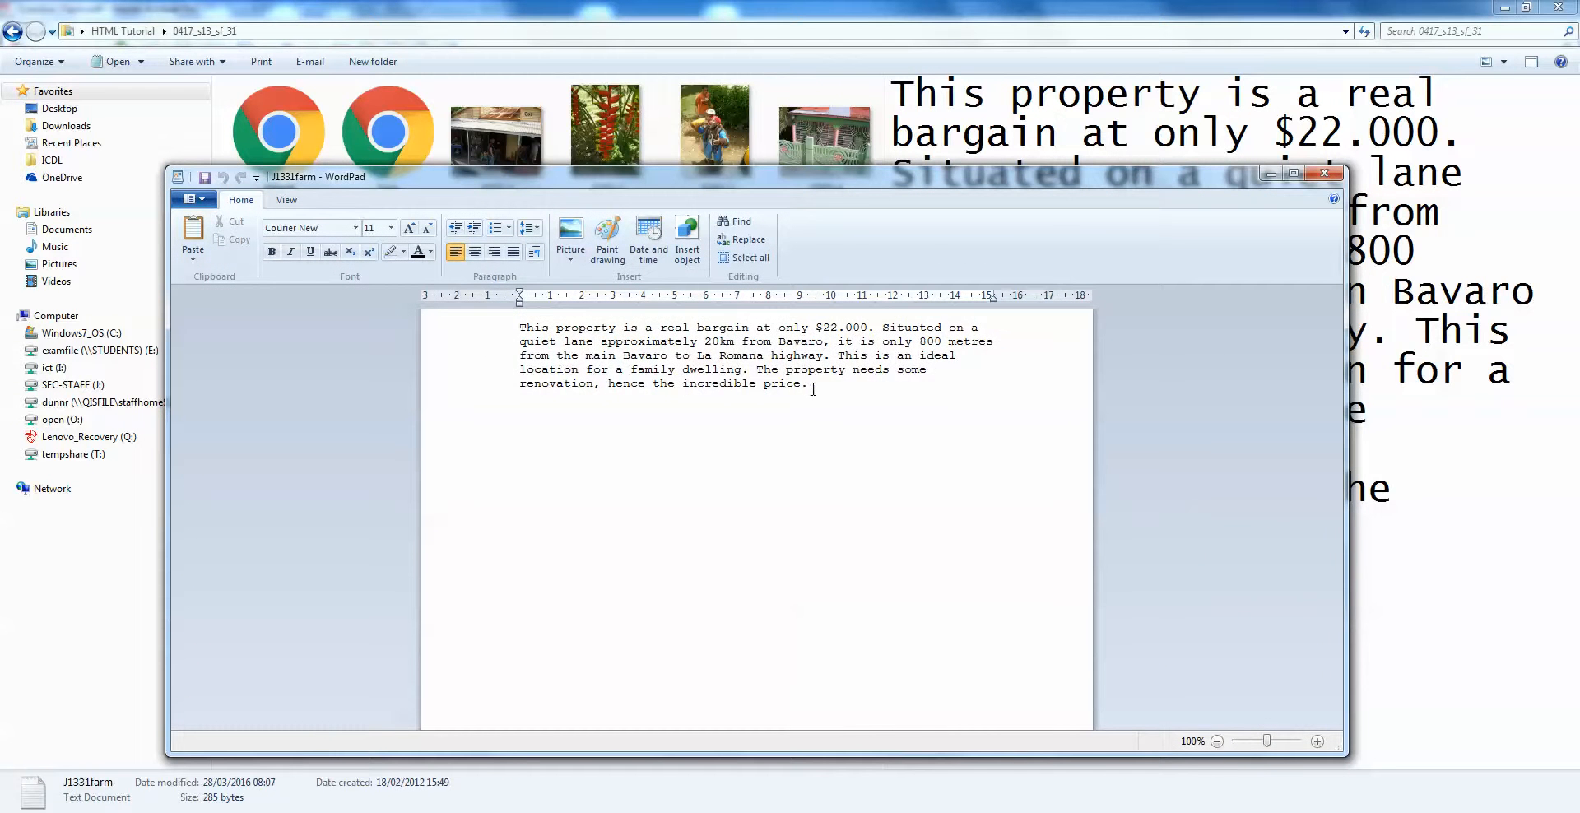
drag(813, 388, 490, 327)
key(ctrl+c)
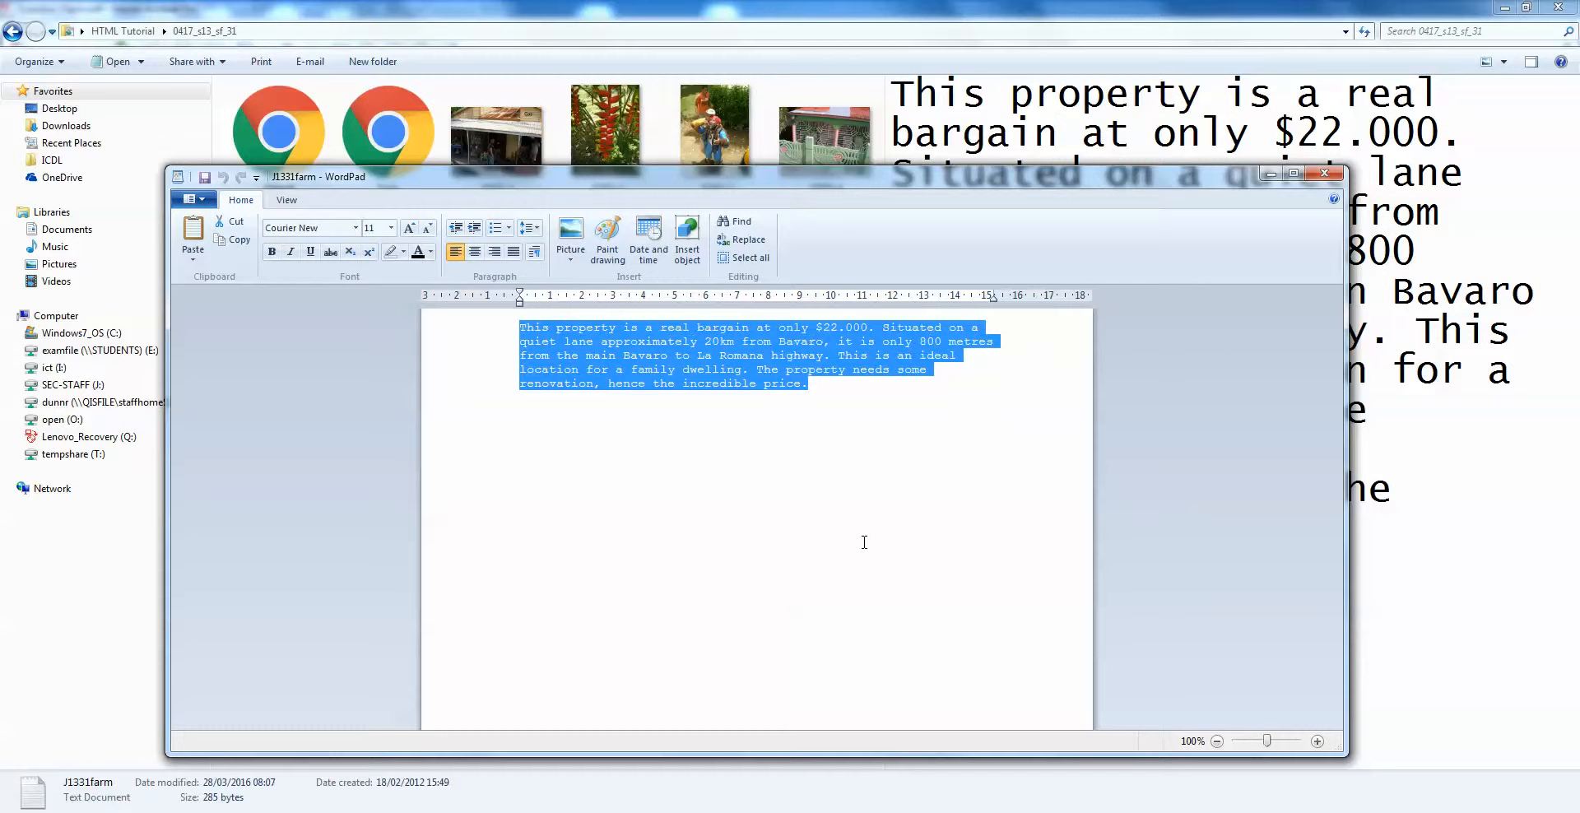
Switch back to farm.html in Expression Web and inspect the row below the image for cell D
click(856, 812)
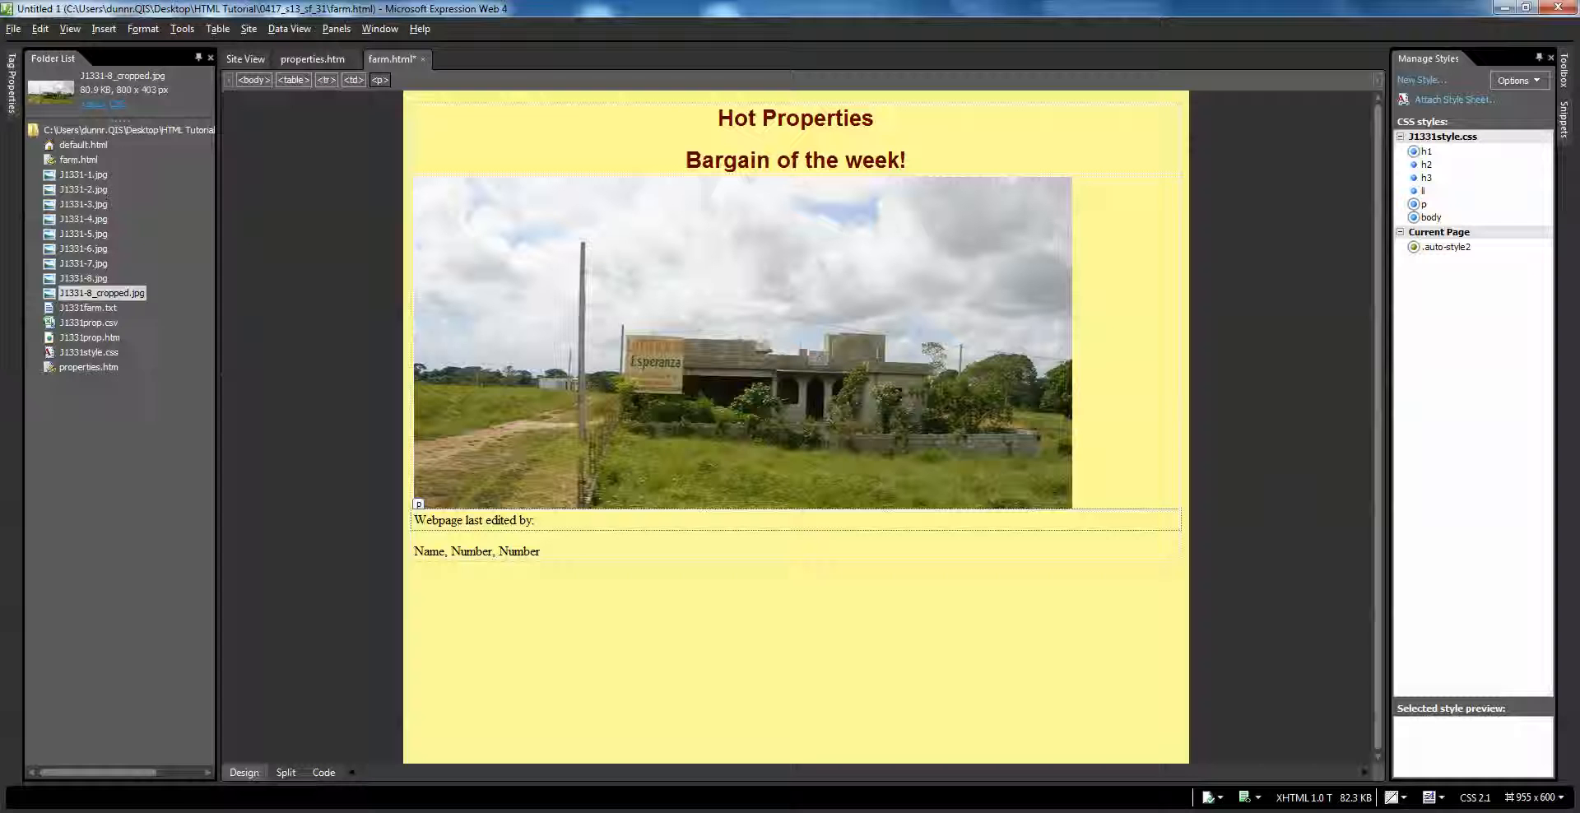
click(1084, 551)
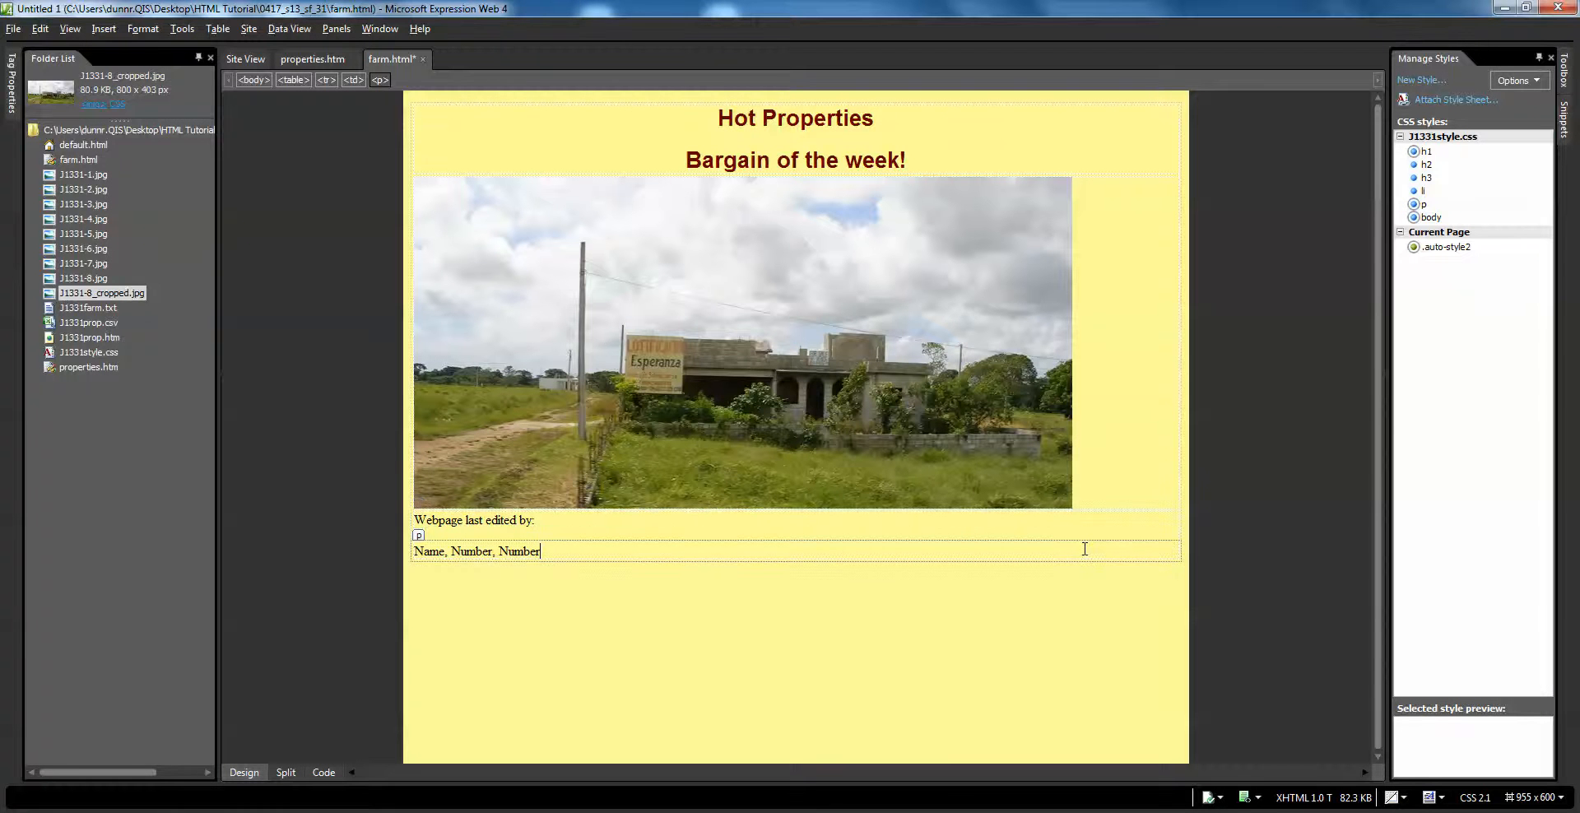
click(1135, 524)
click(1149, 544)
click(1145, 523)
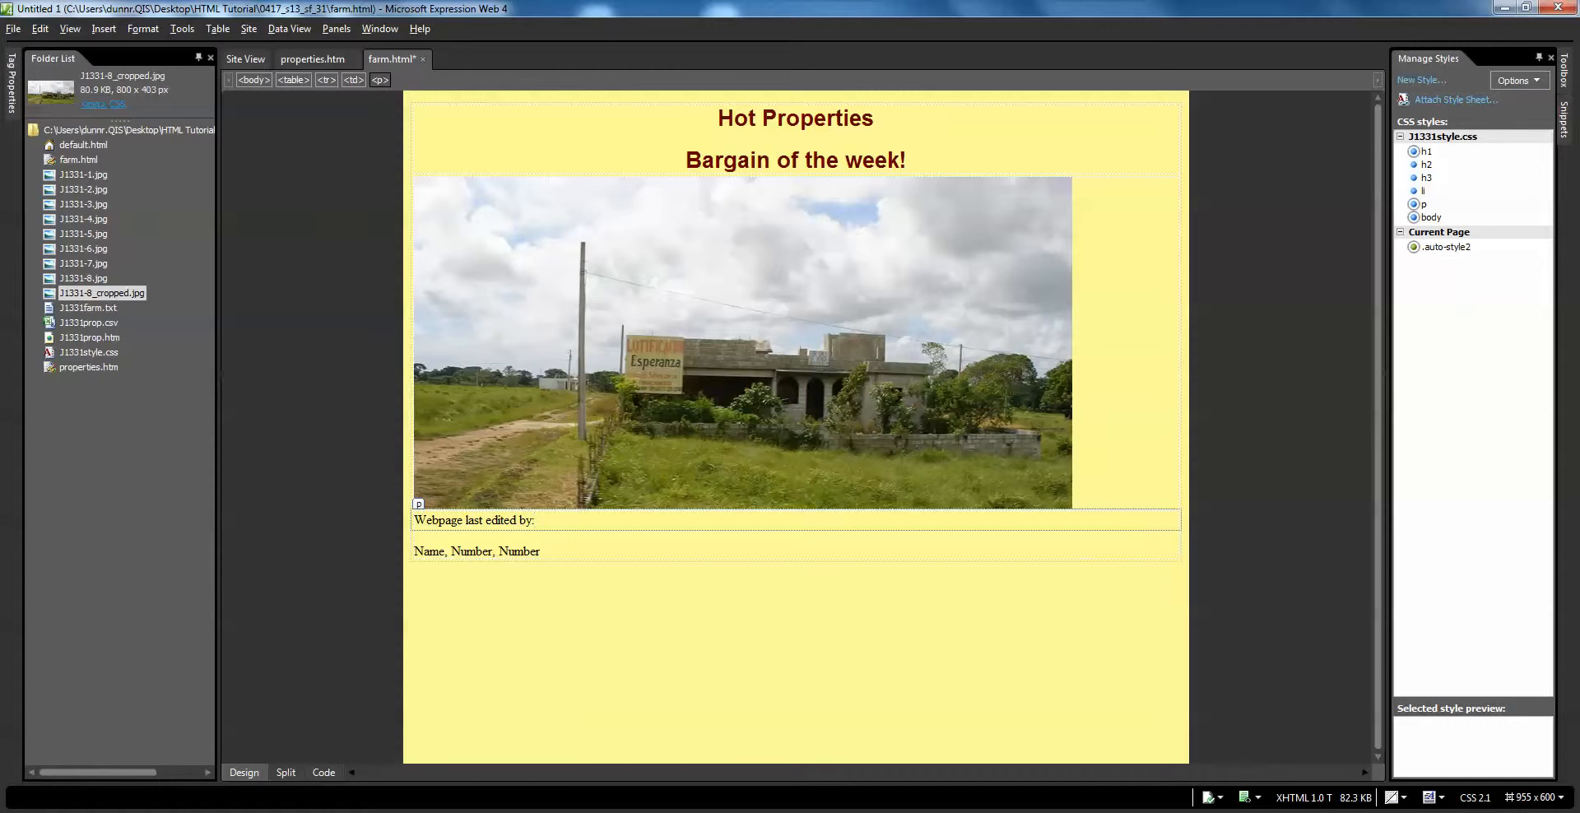
Recheck the table layout and task 25's instructions for cell D in the question paper, and return to farm.html
click(429, 764)
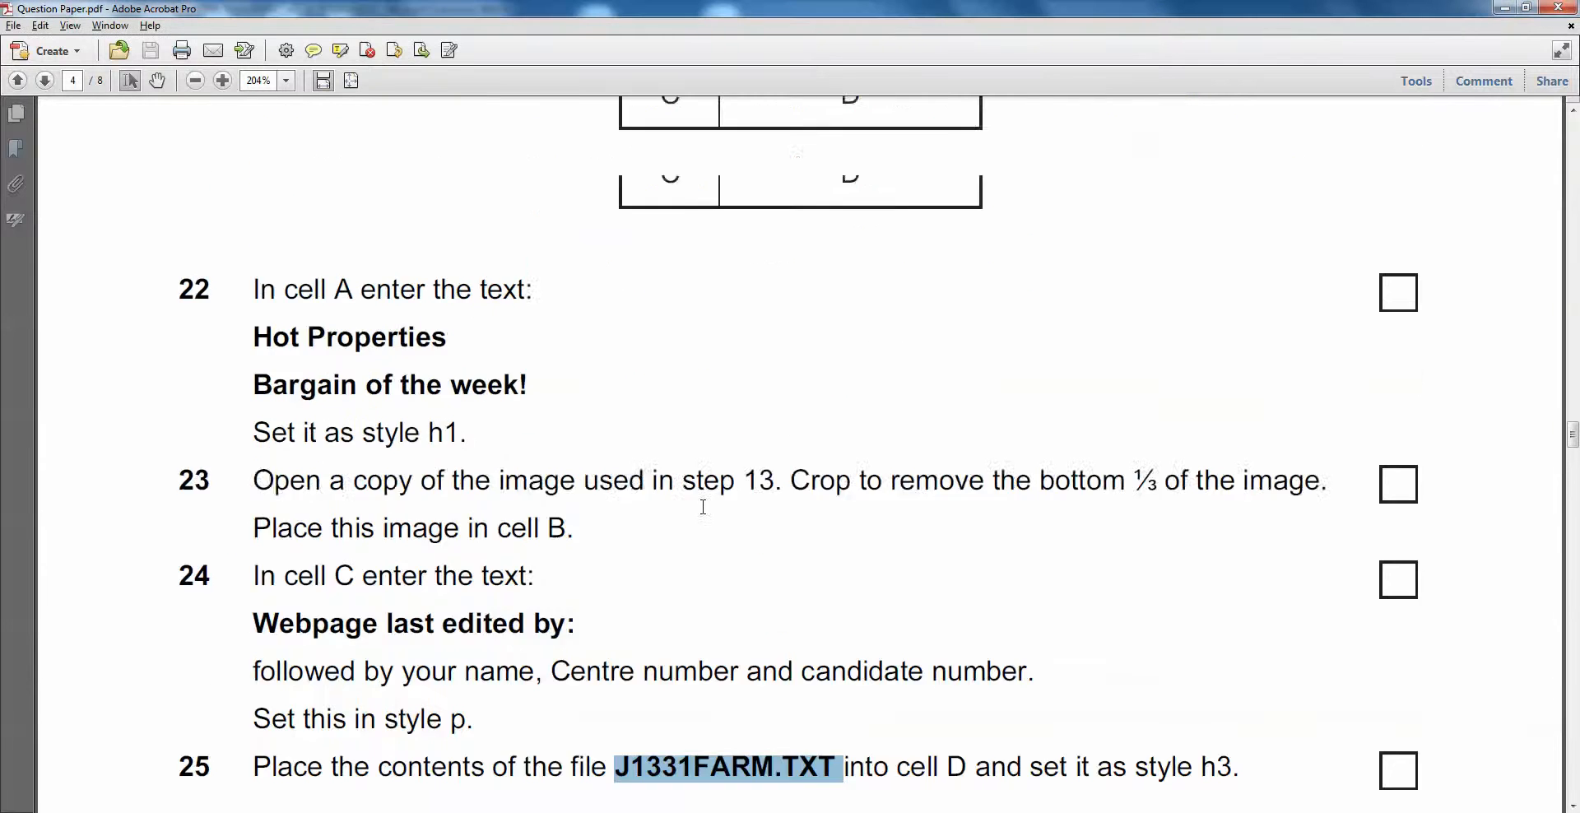
scroll(704, 511, up, 4)
scroll(847, 582, down, 6)
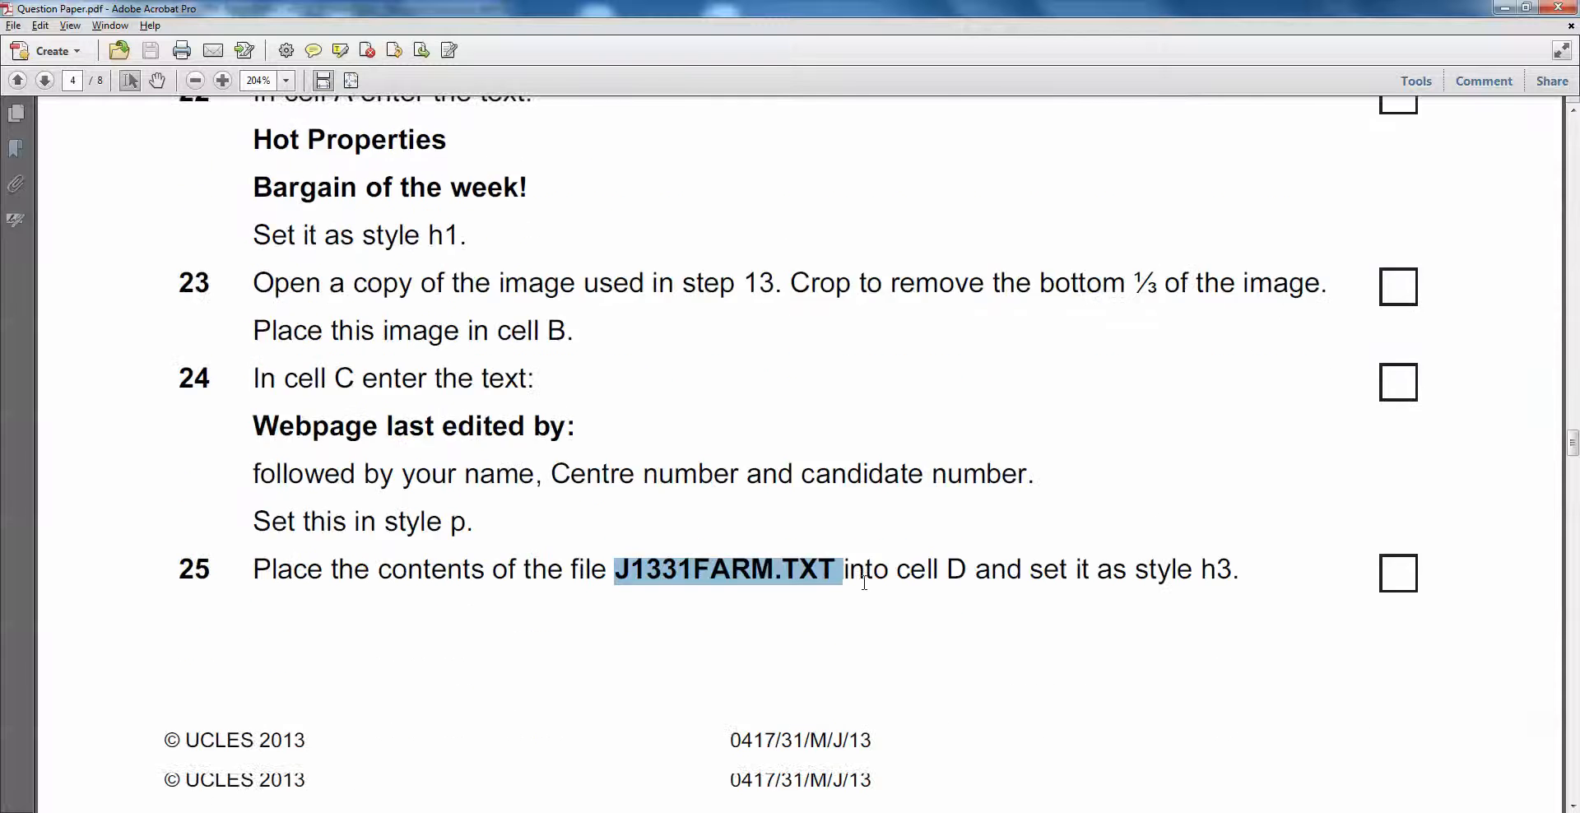
scroll(864, 583, down, 2)
key(alt+Tab)
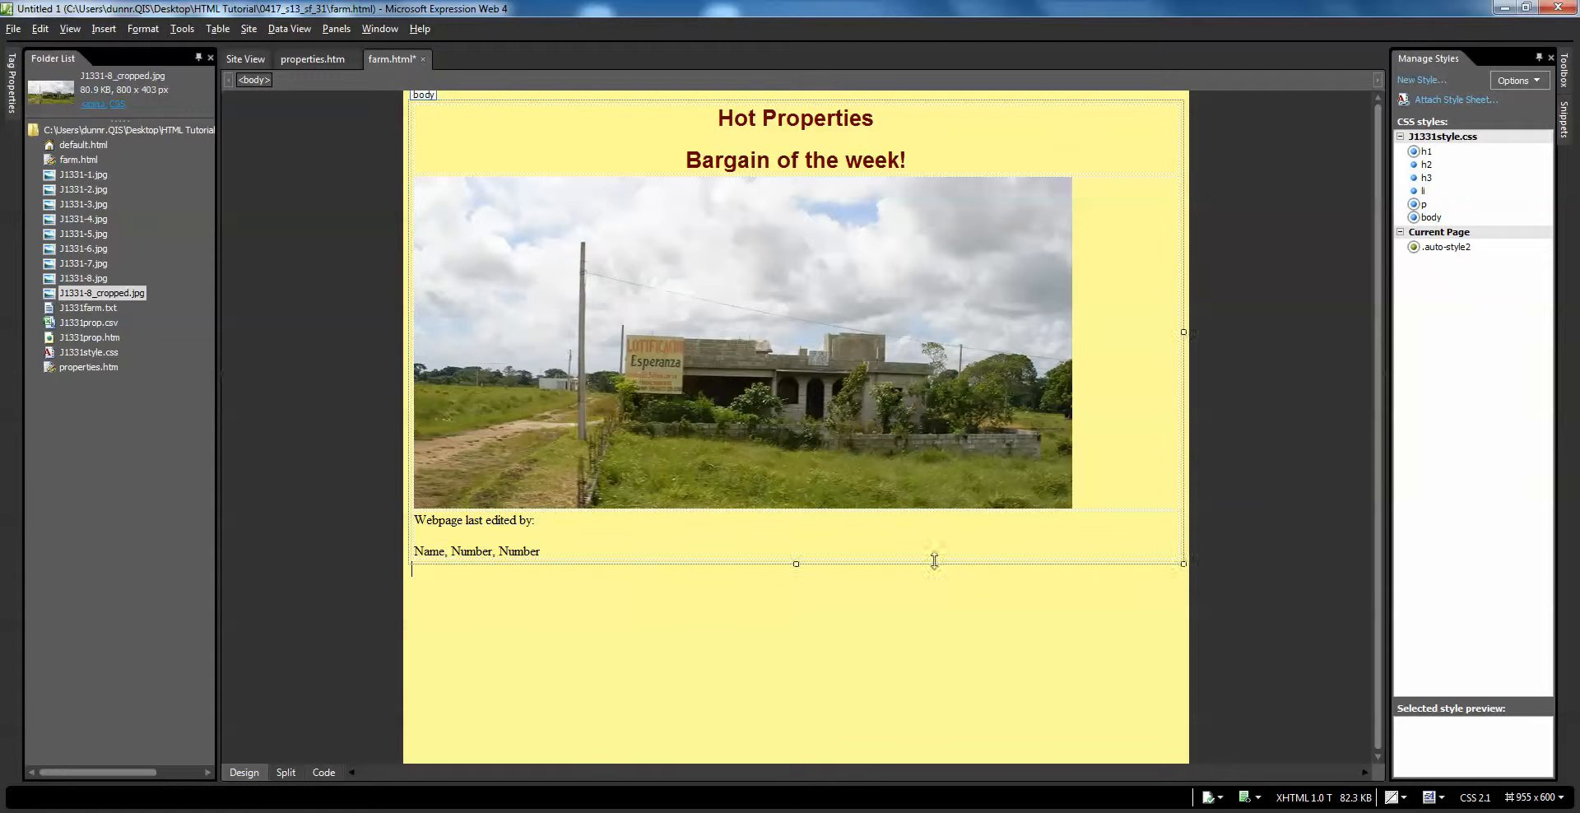
Examine the extent of the row below the image in farm.html, both in the page design and in its HTML code
click(658, 524)
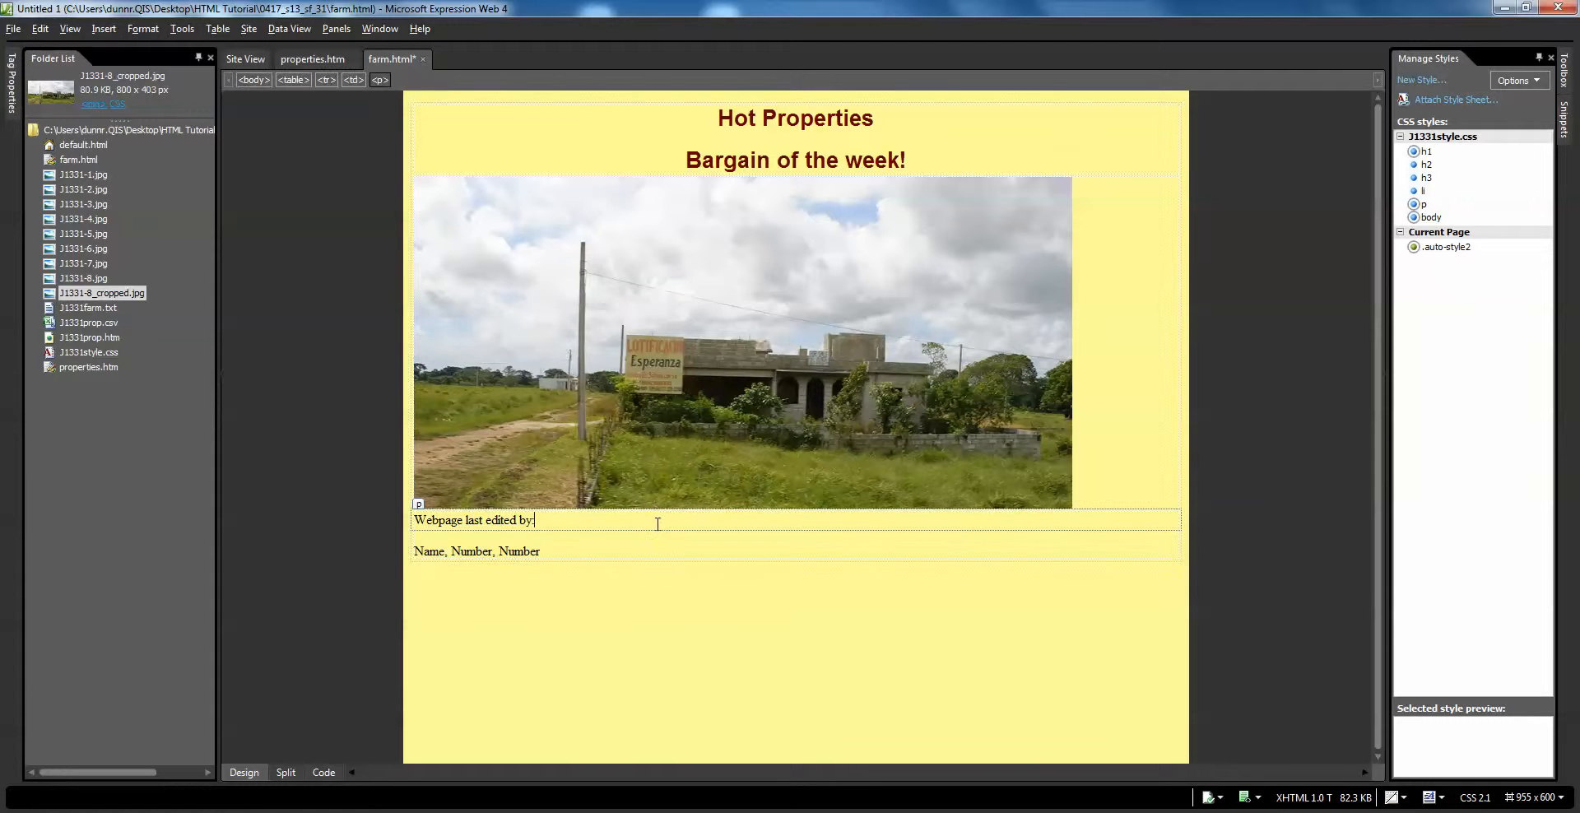
click(1176, 522)
click(1165, 526)
click(882, 547)
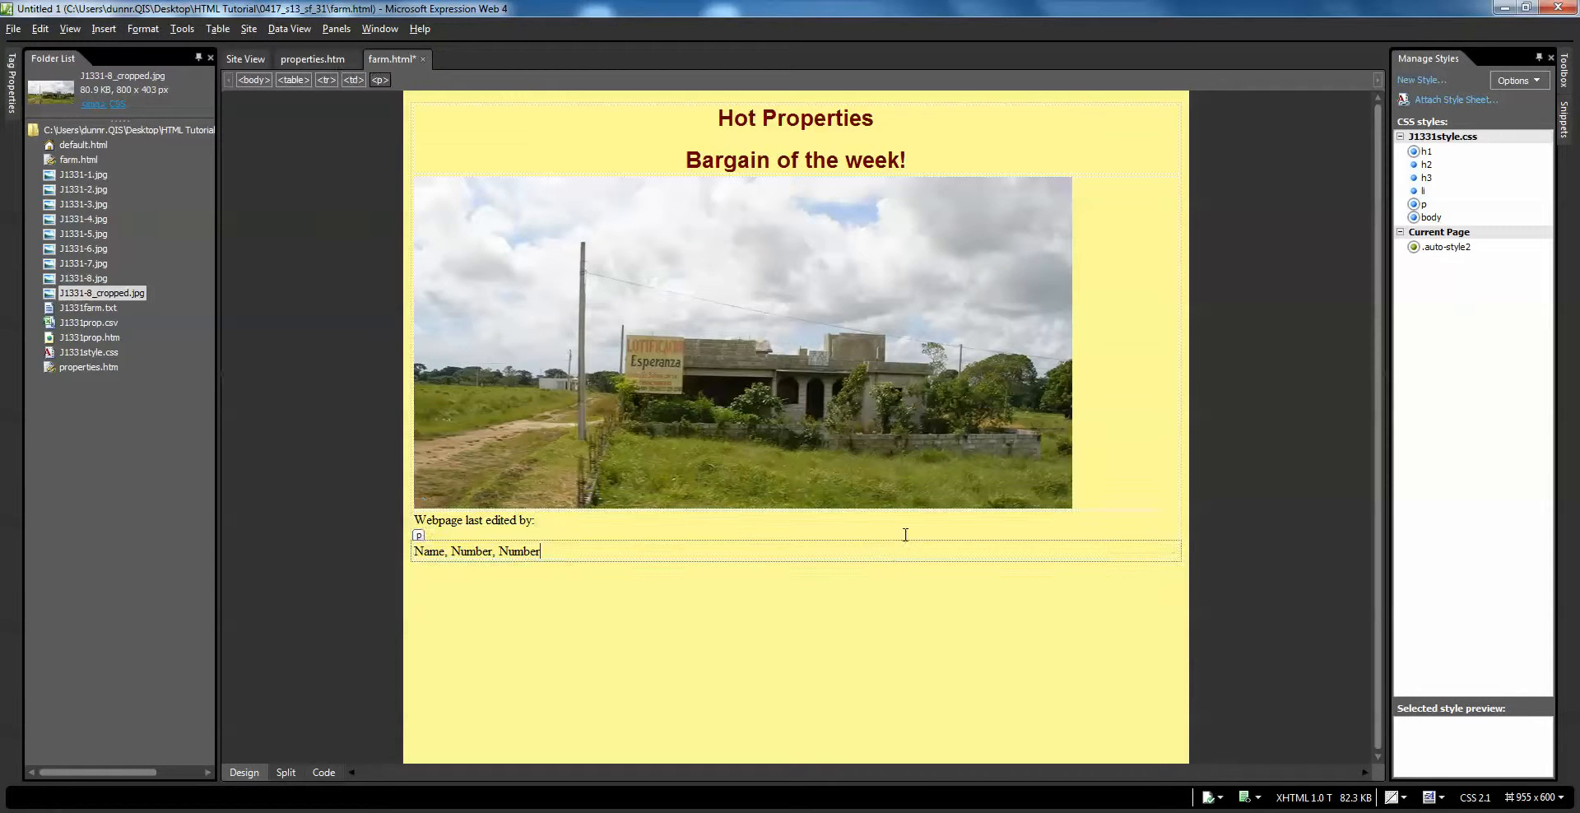
click(905, 535)
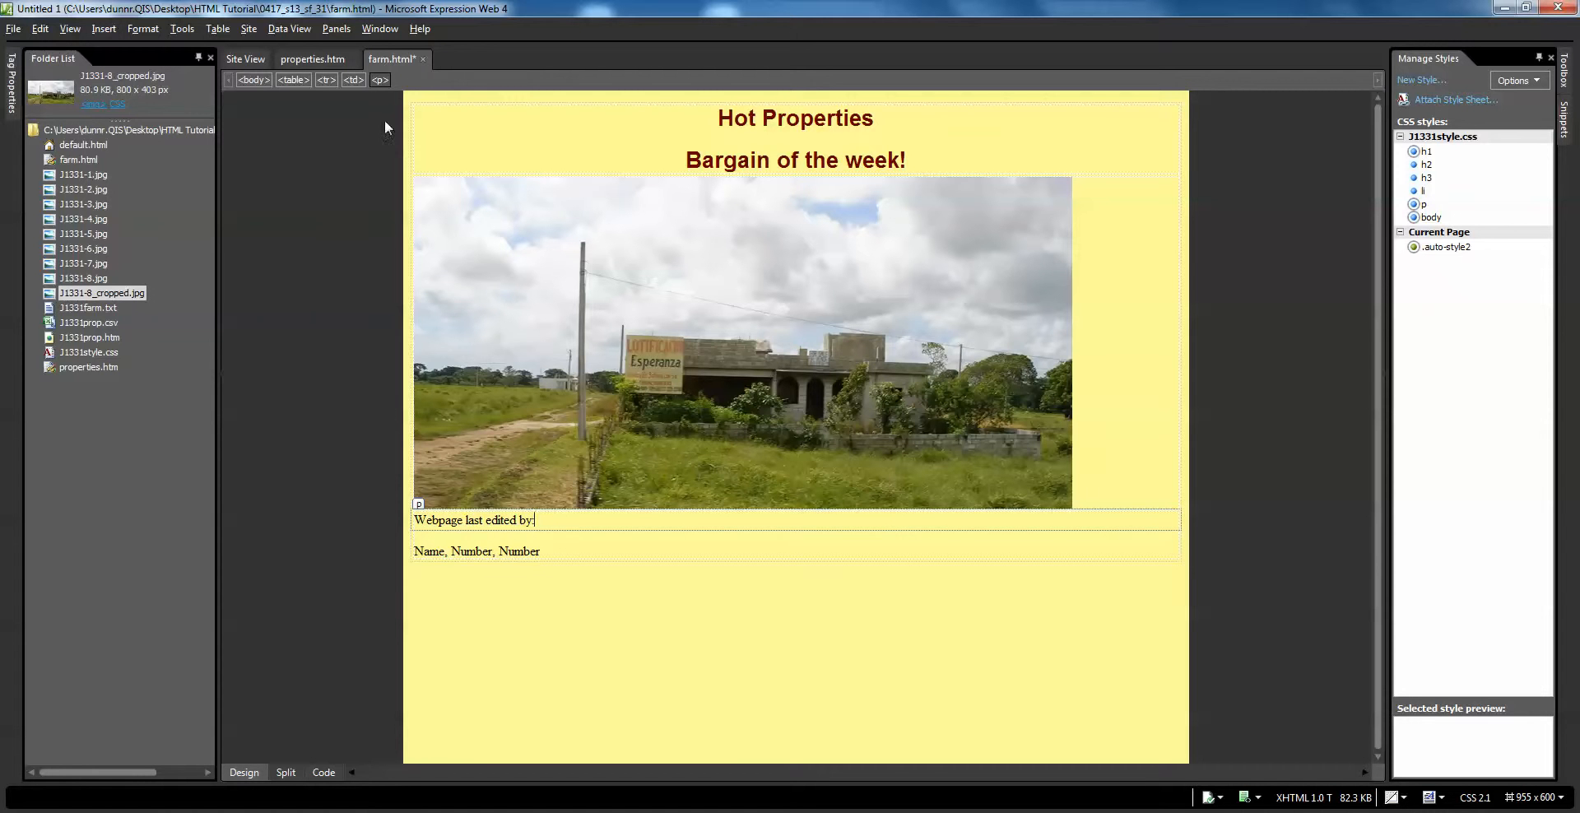
click(301, 774)
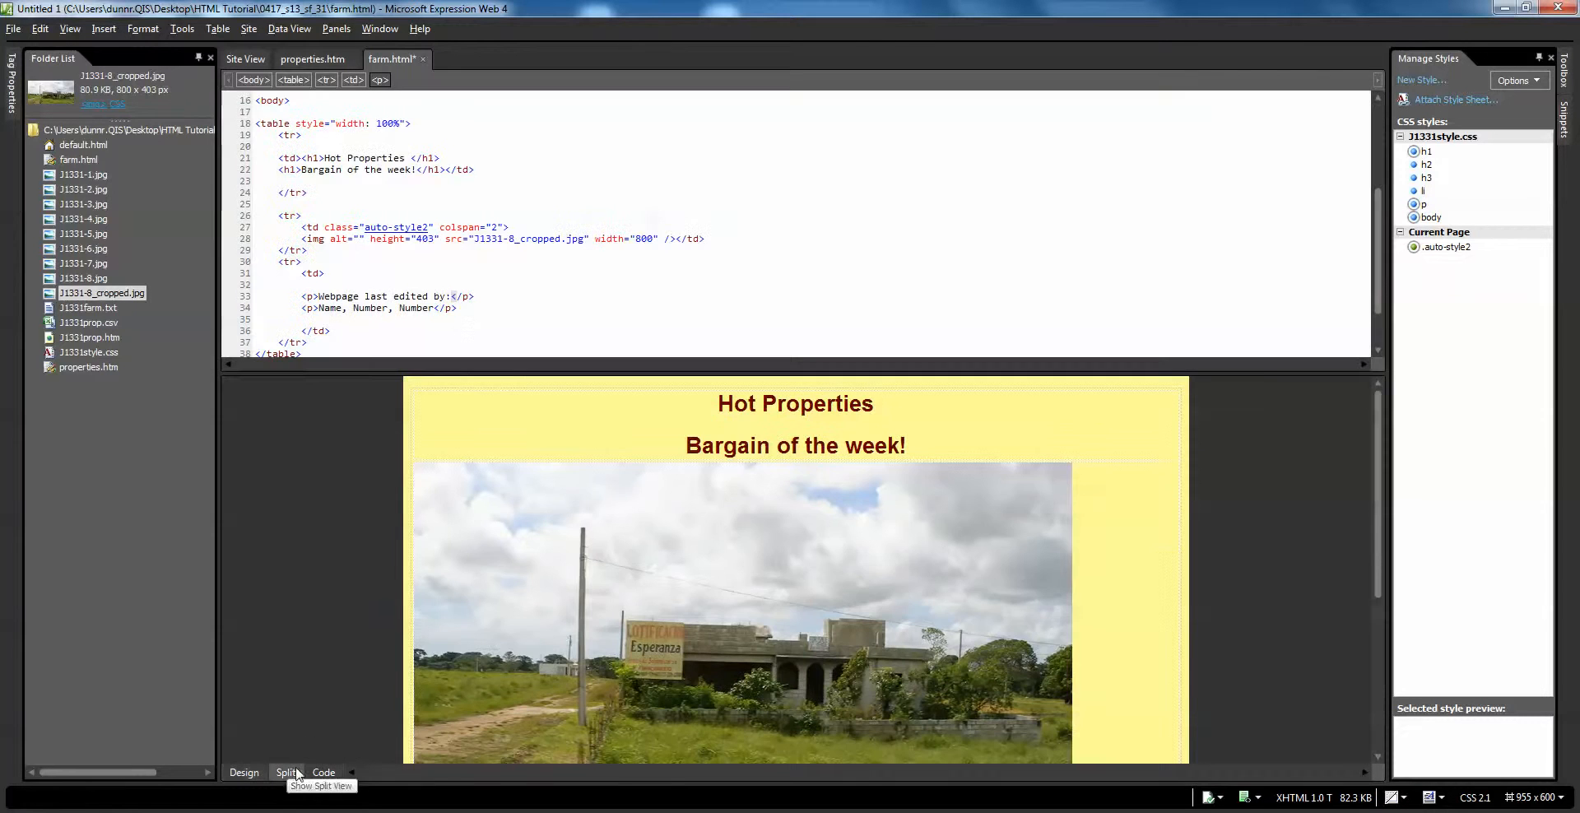
click(406, 309)
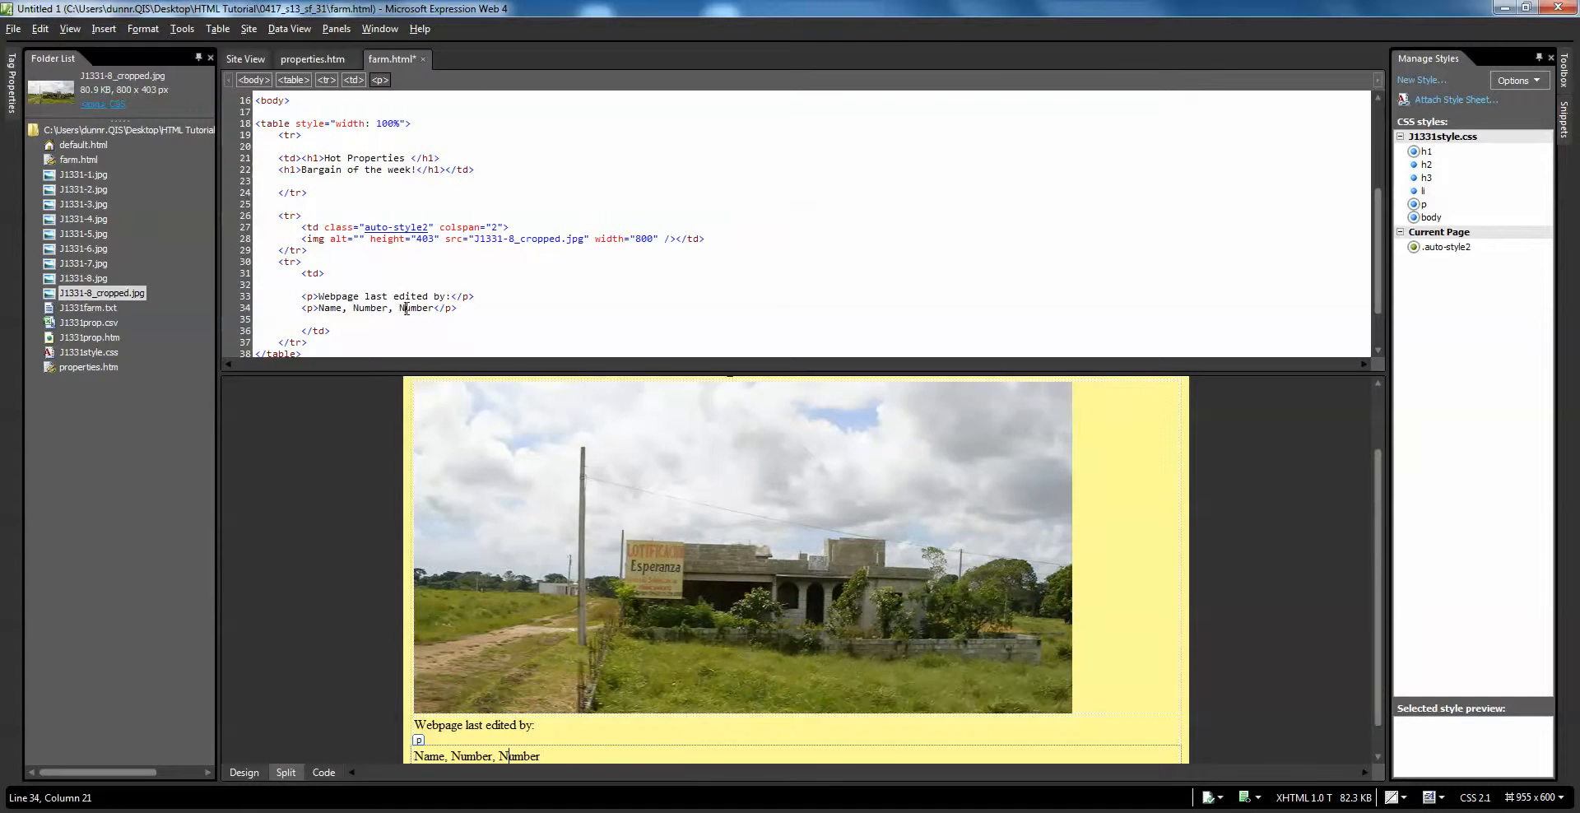
click(368, 326)
scroll(416, 323, down, 2)
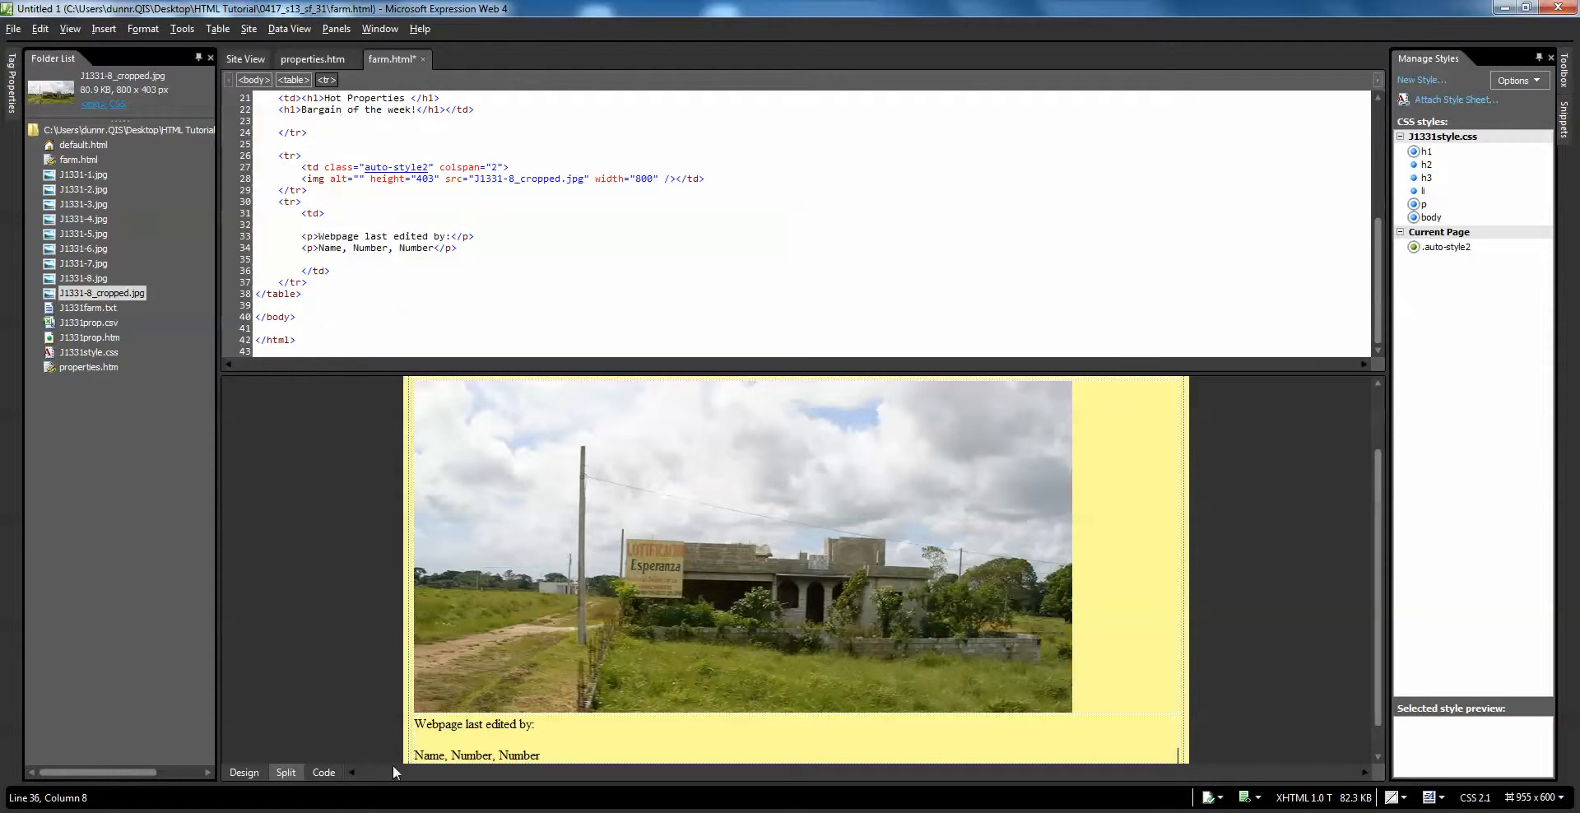
click(243, 772)
Insert a table column to the right of the cell containing "Webpage last edited by:"
click(1104, 537)
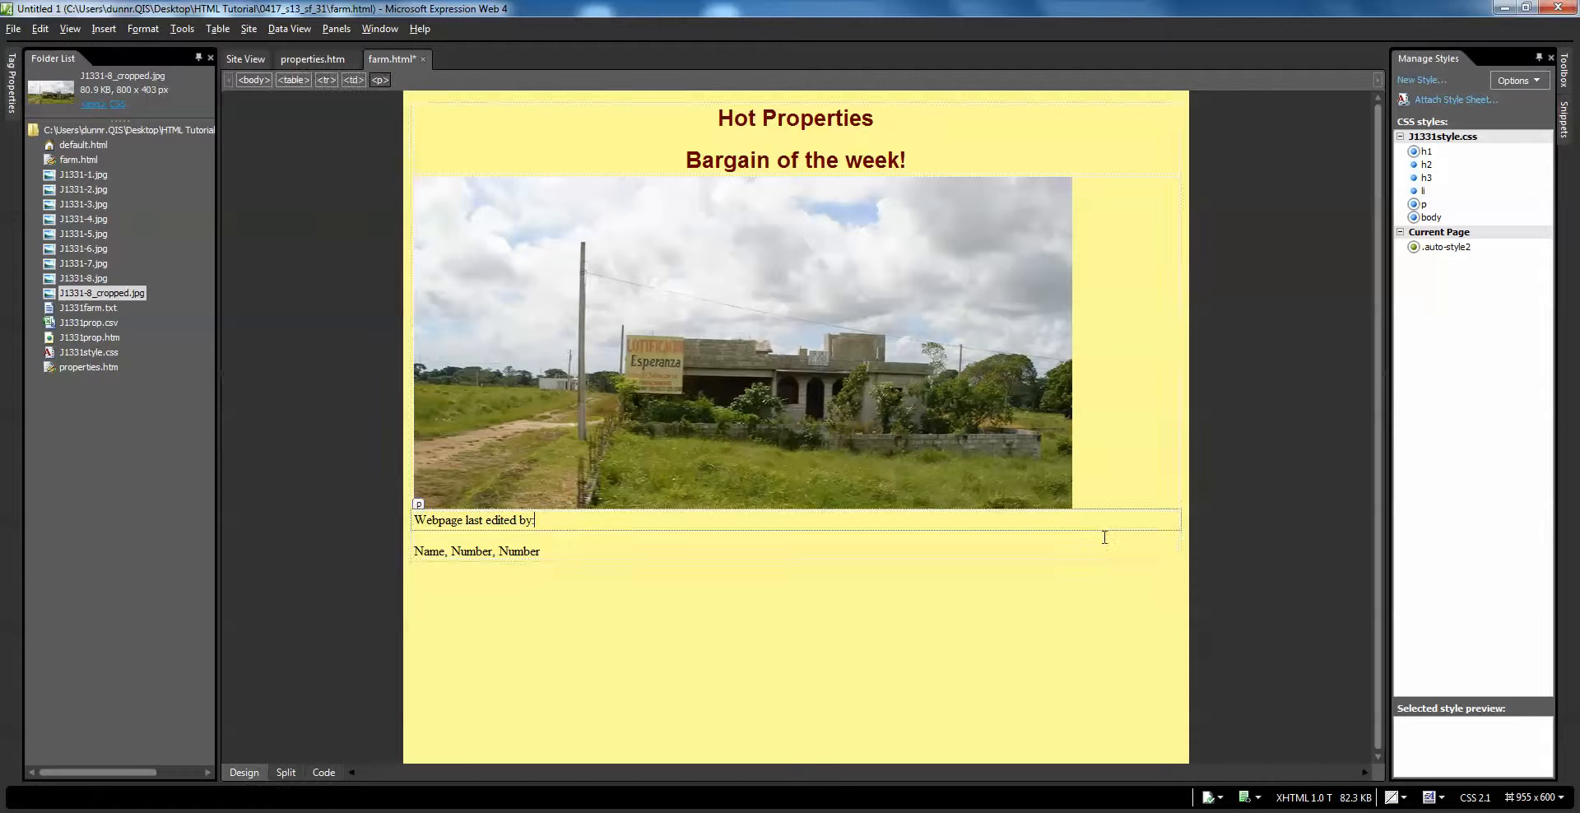
click(218, 29)
mouse_move(234, 81)
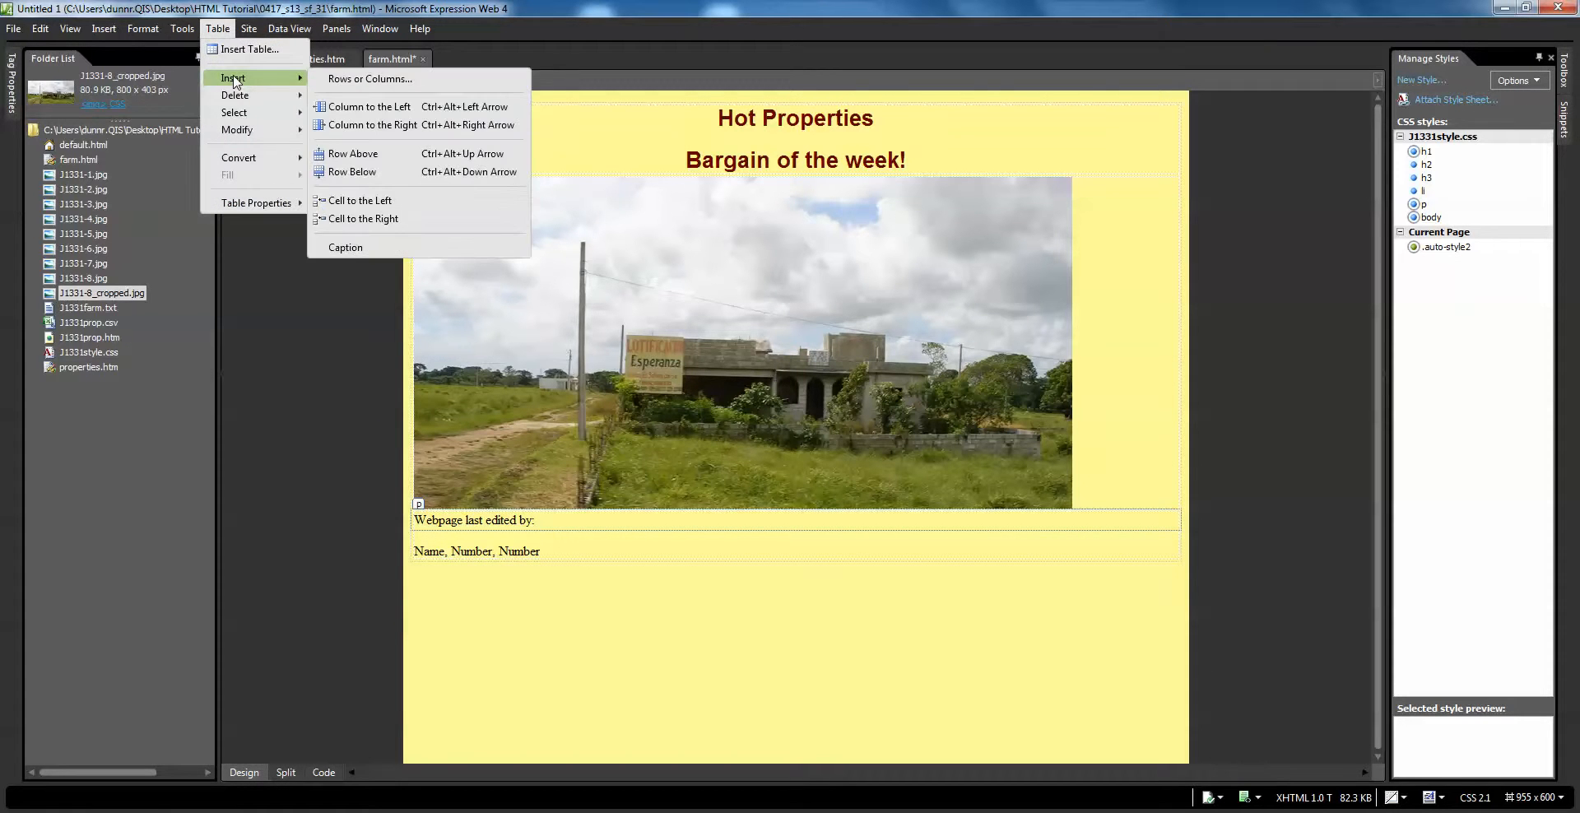
click(422, 126)
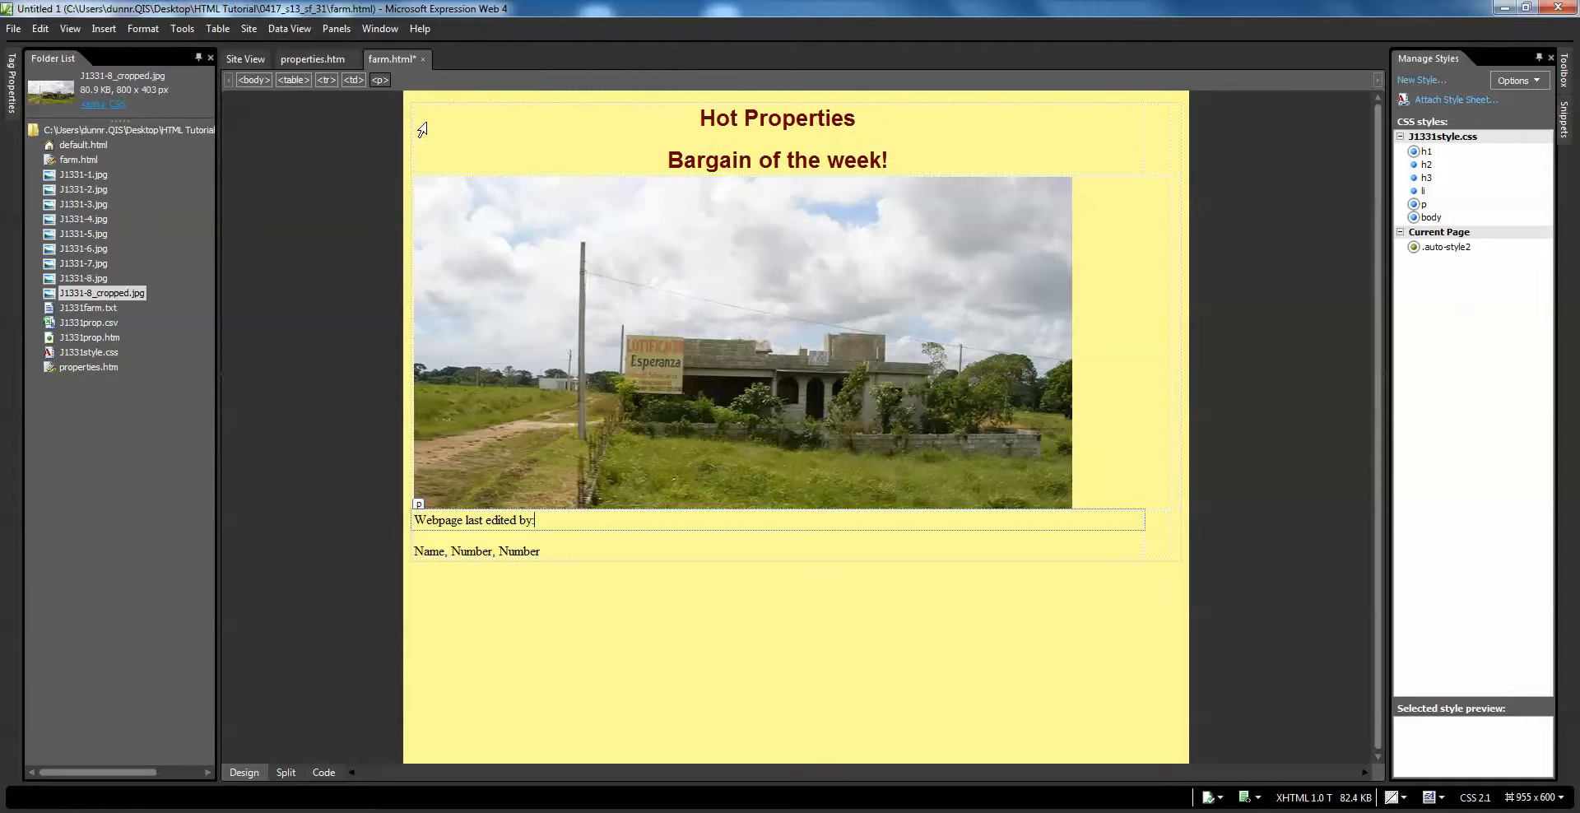
Paste the copied J1331farm text into the new empty cell beside the editor details
click(1158, 538)
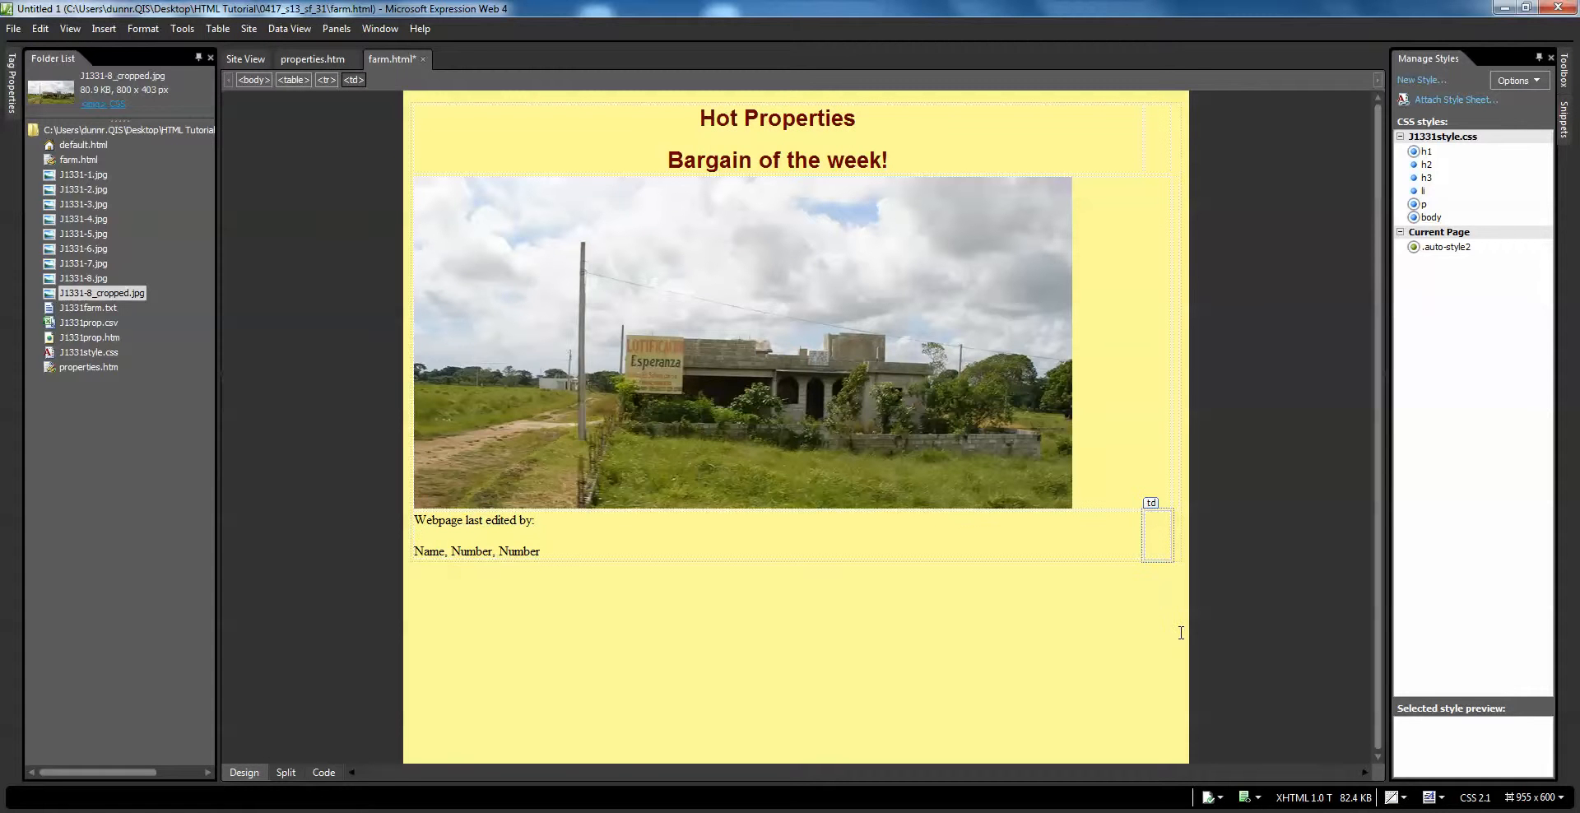
right_click(1161, 540)
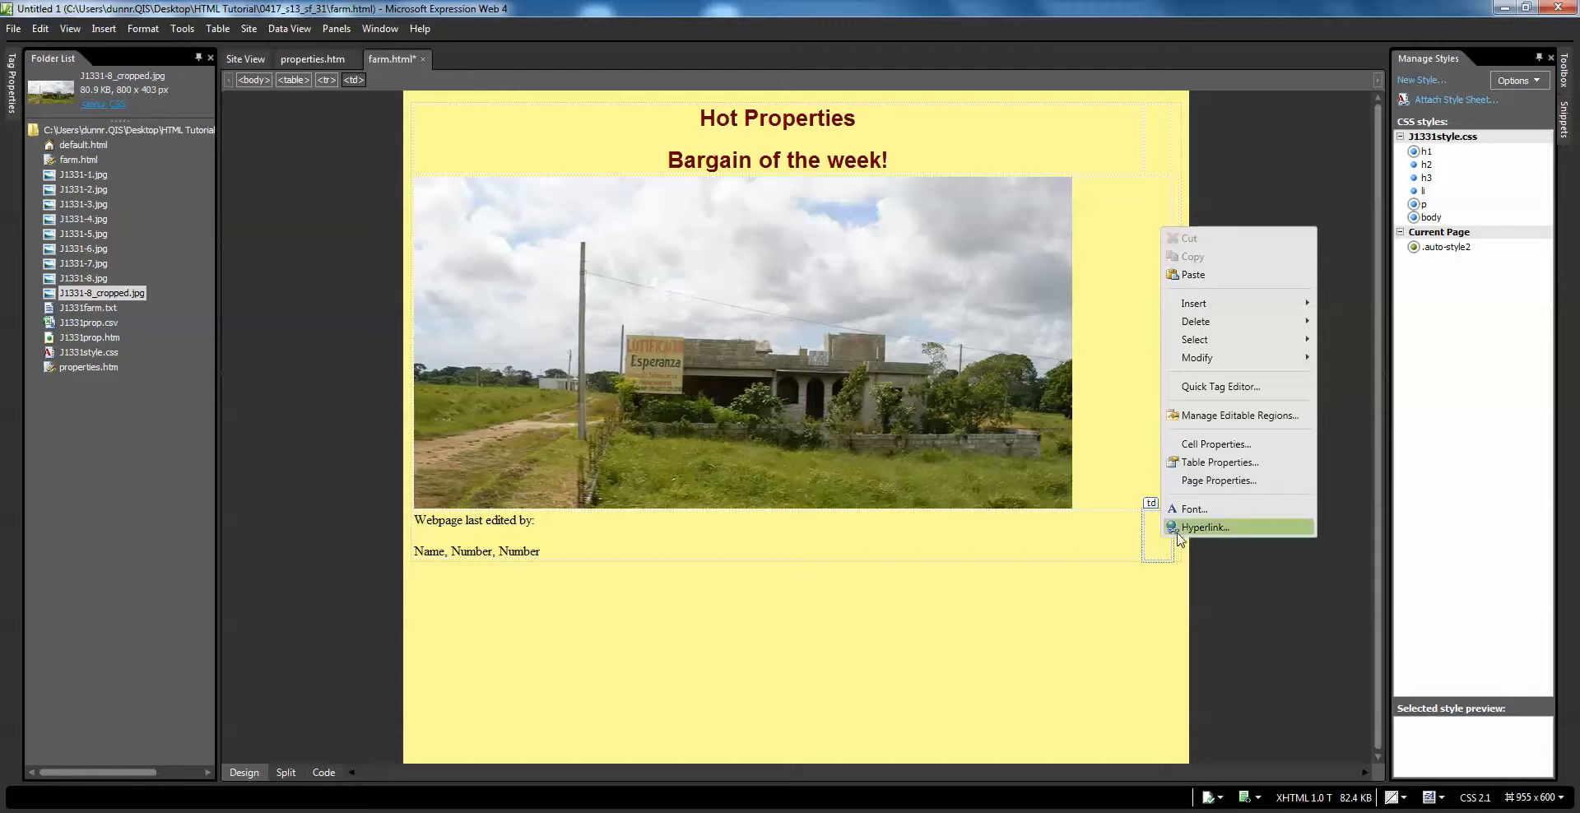
click(1195, 275)
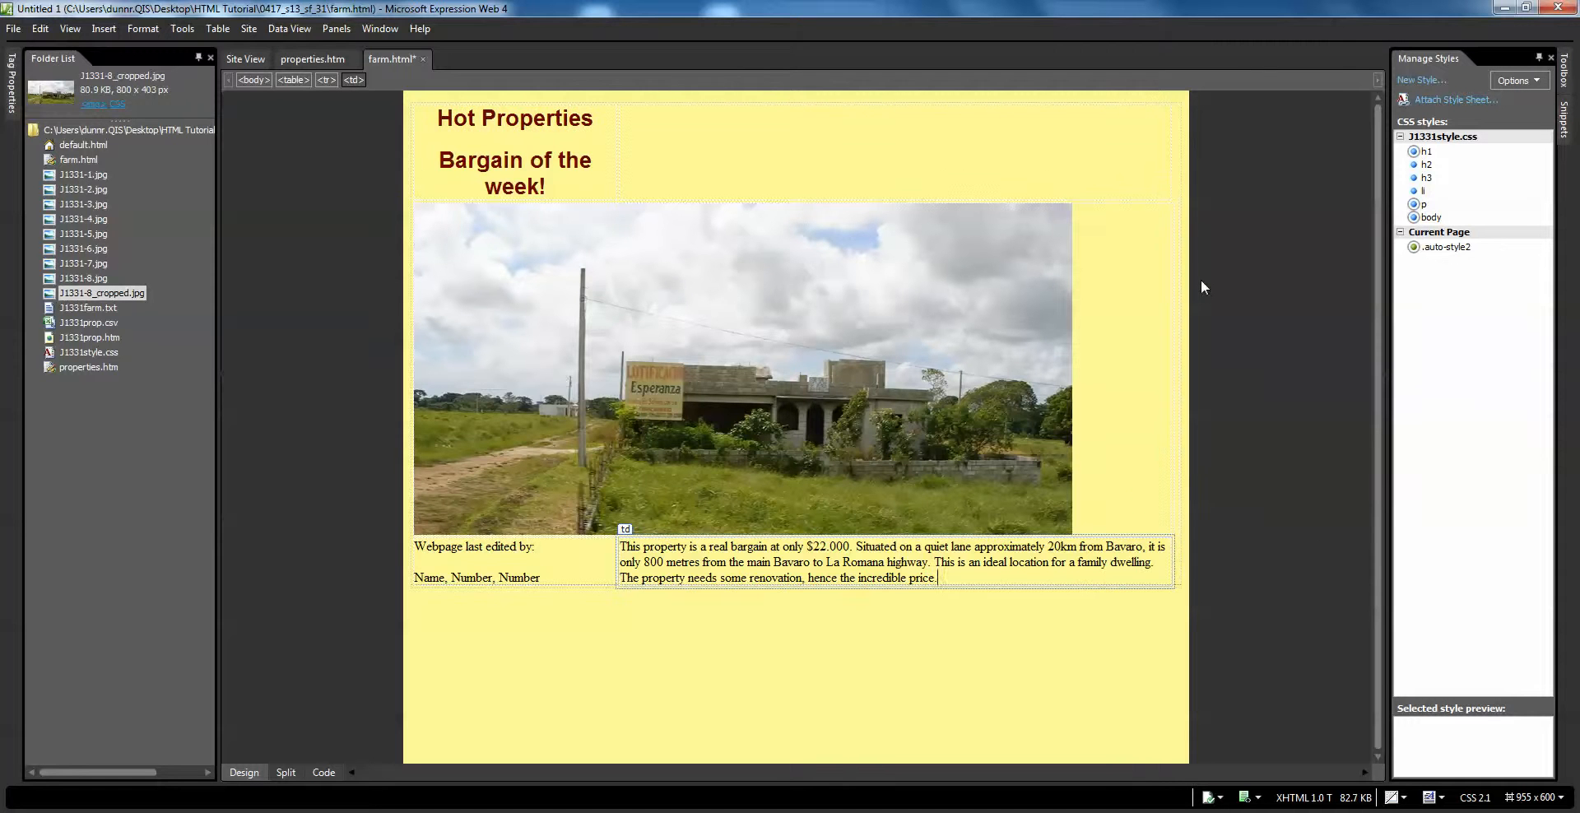
Merge the table's top-row heading cell with the empty cell beside it
click(1096, 170)
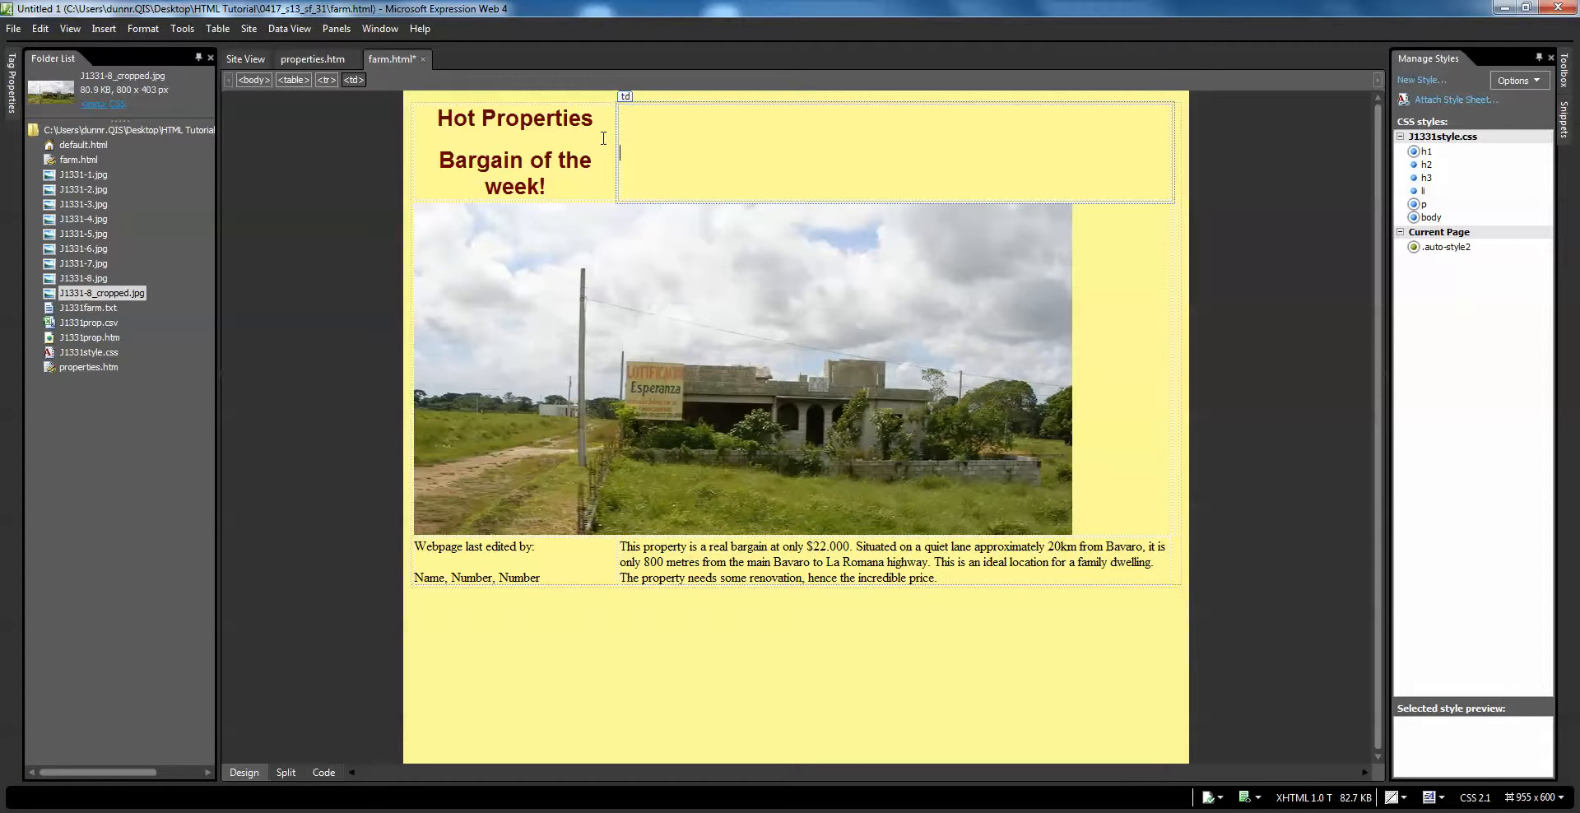
drag(603, 138, 691, 145)
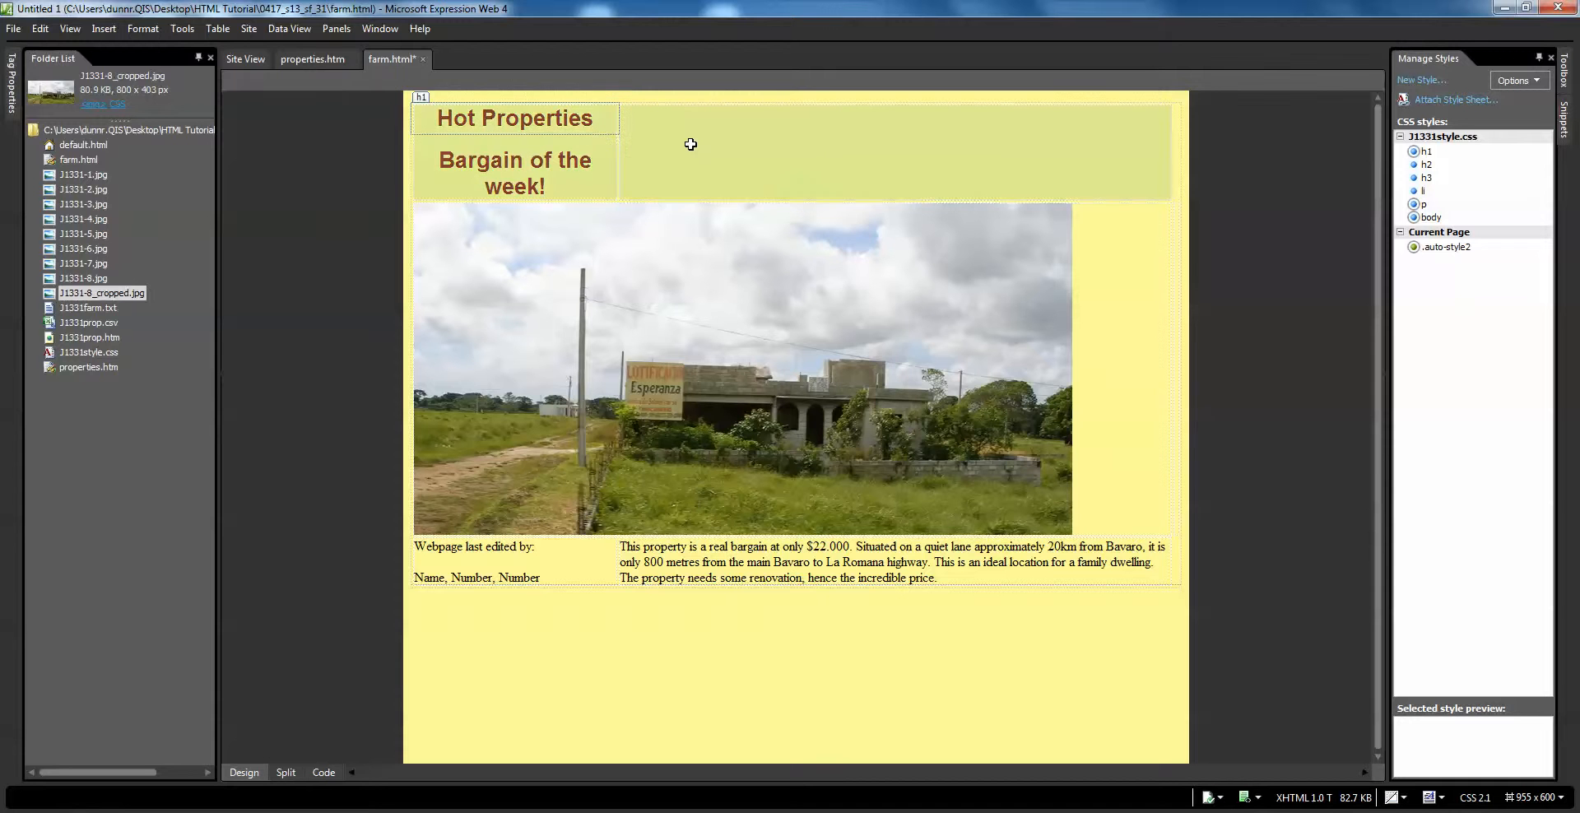
right_click(819, 177)
click(1003, 308)
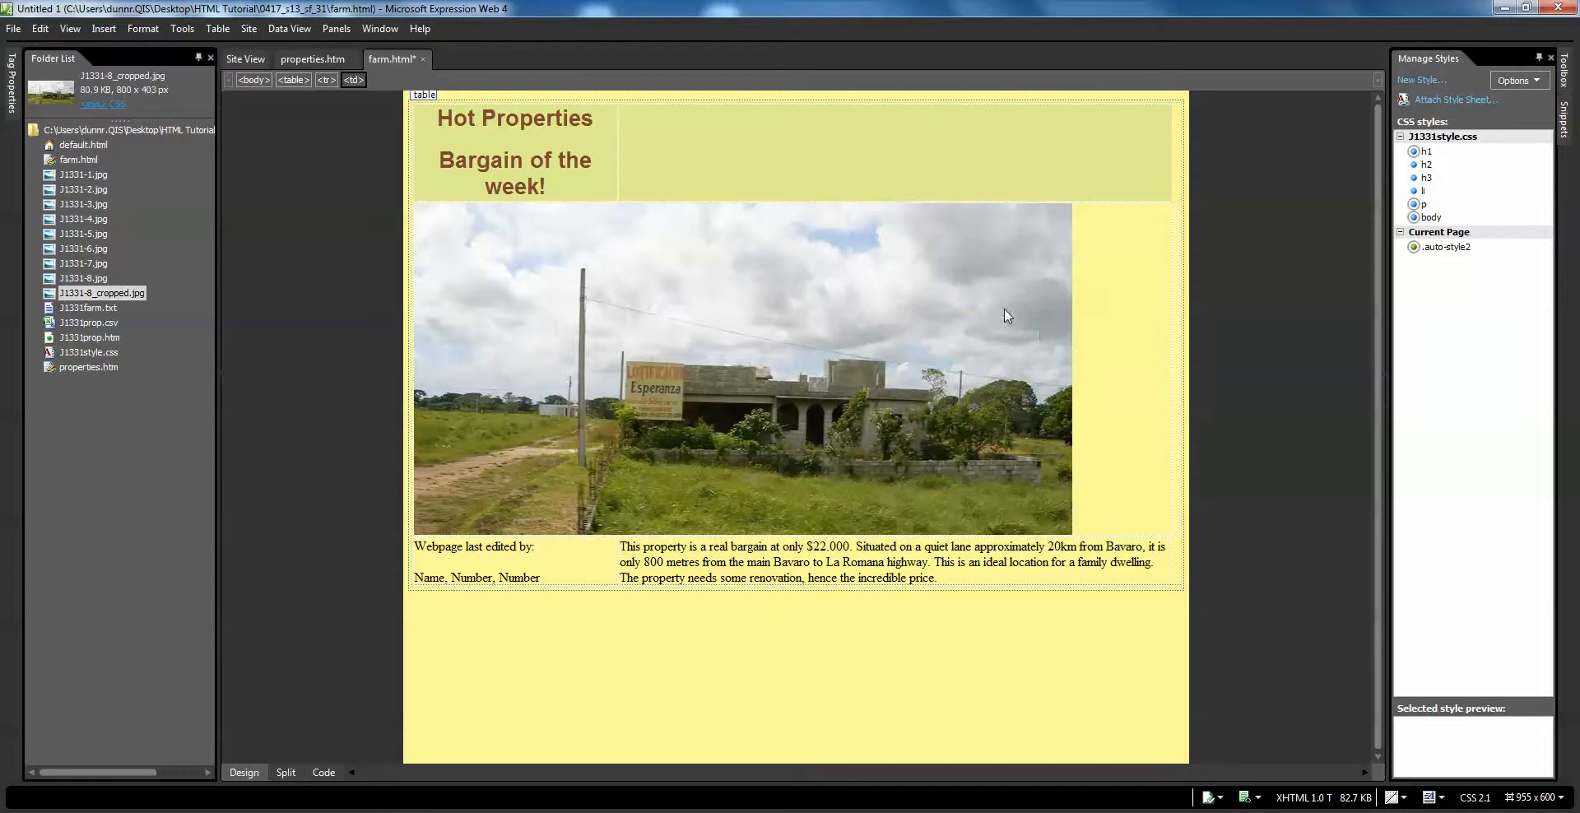
Merge the cells of the image row into a single cell spanning the full table width
click(1139, 304)
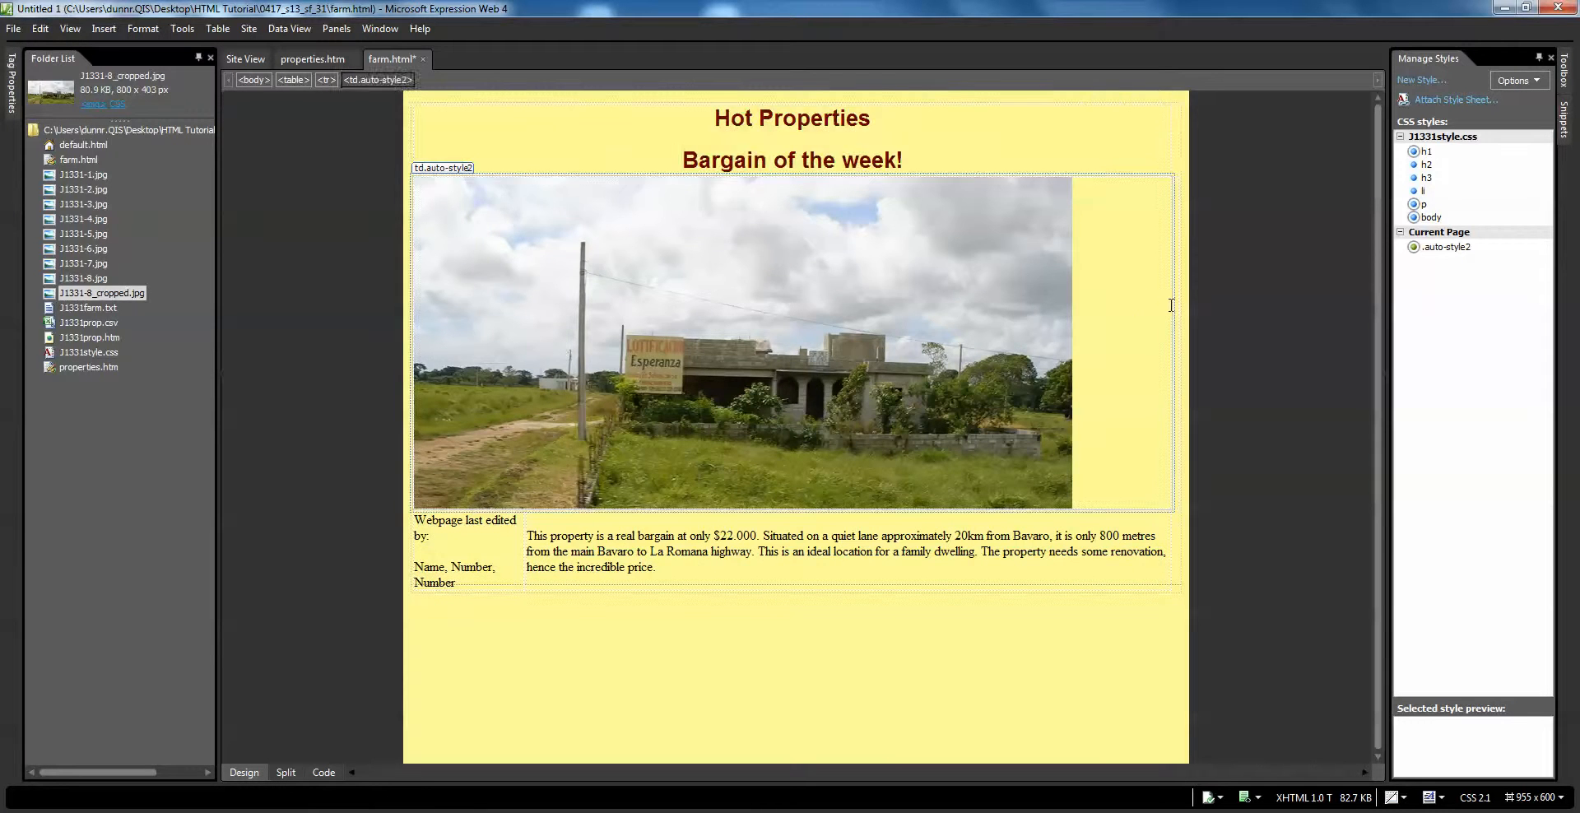
click(1174, 305)
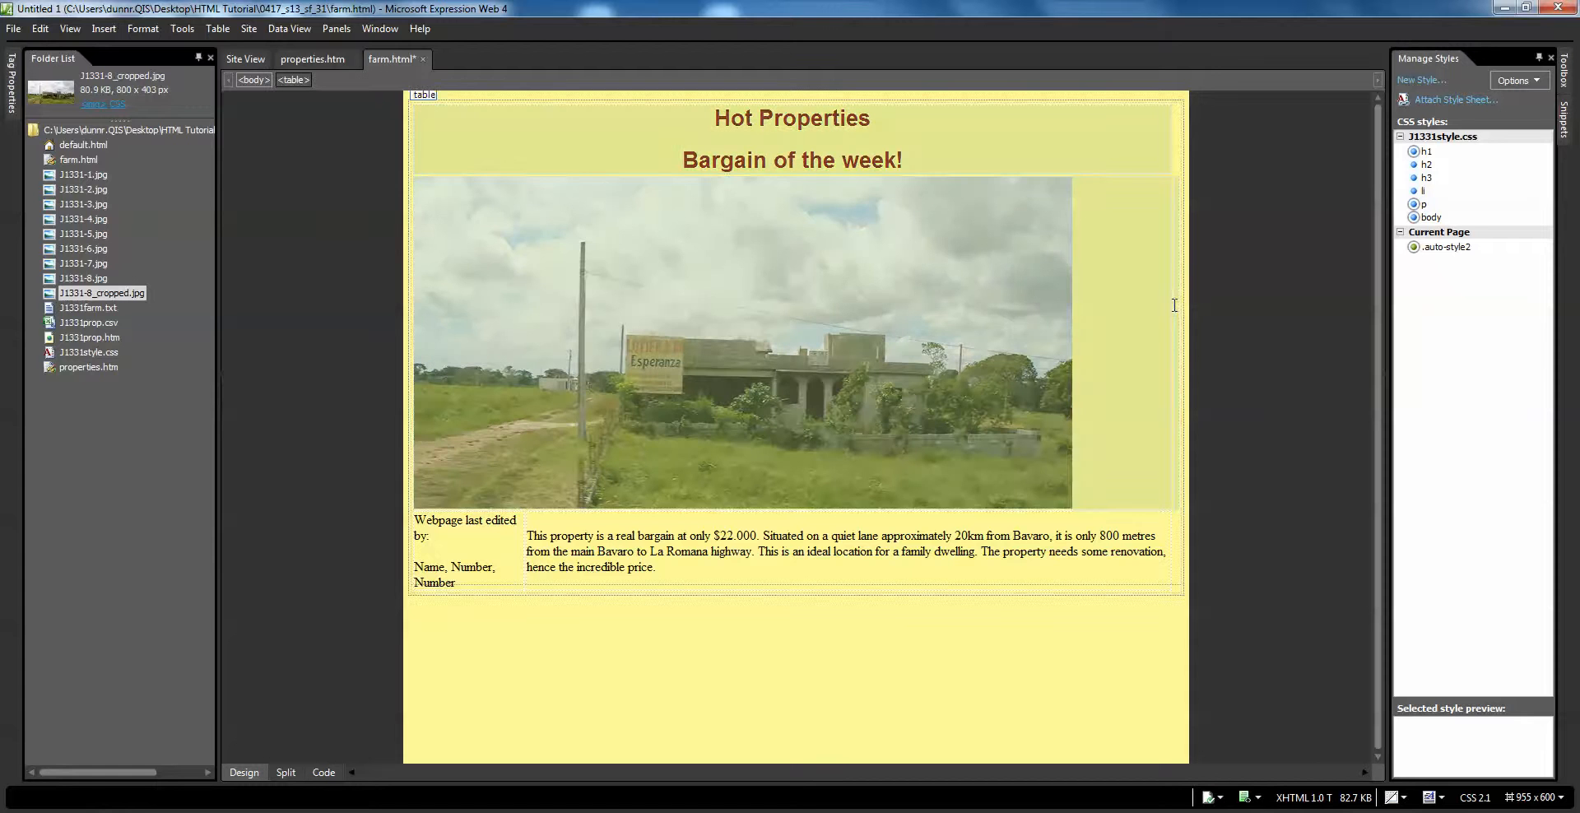
click(1175, 321)
click(1176, 325)
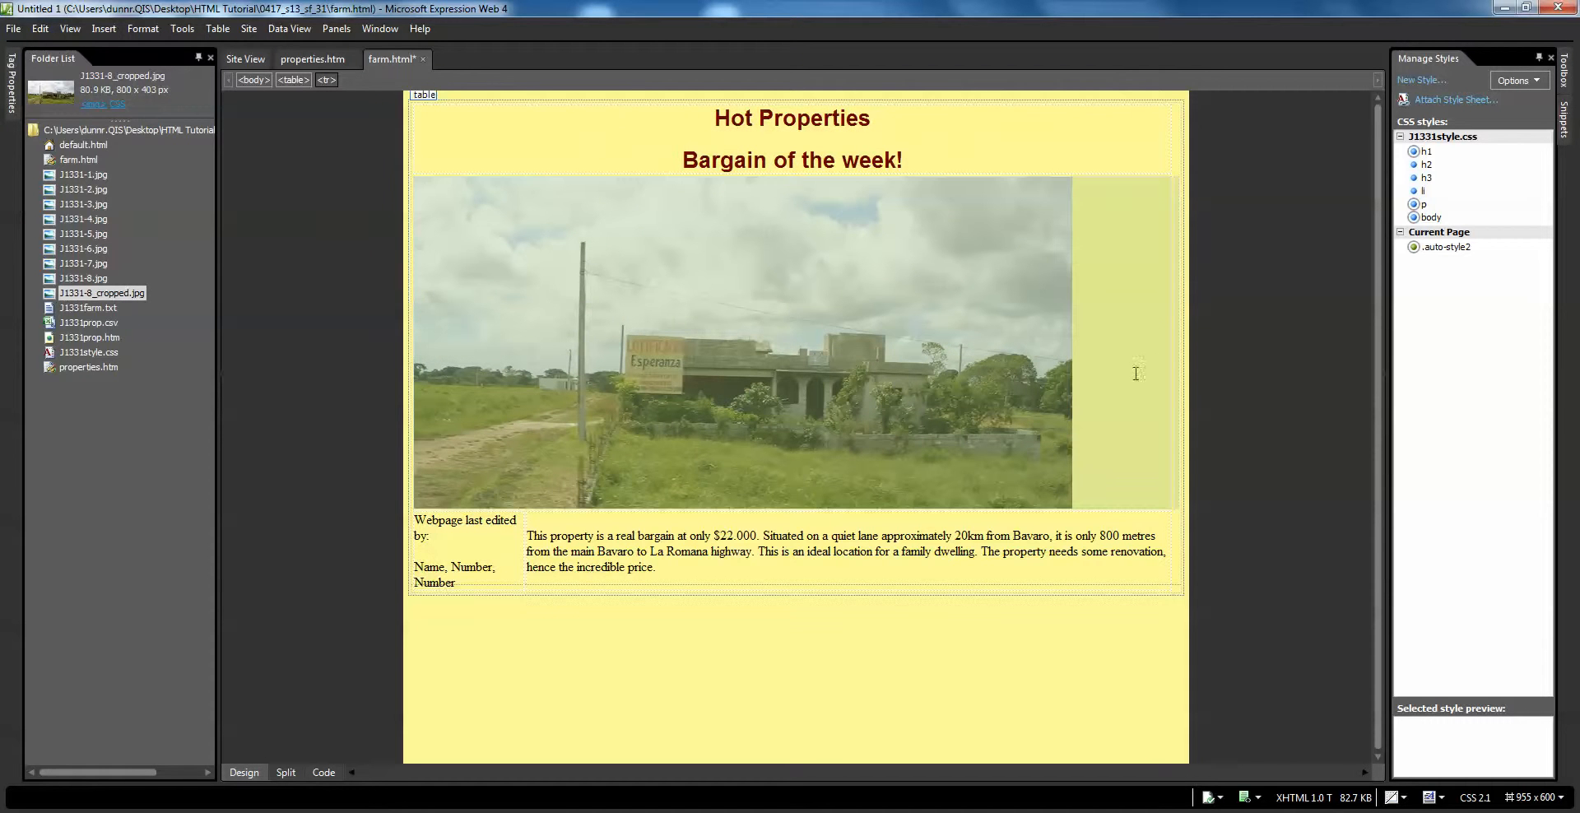
right_click(1127, 293)
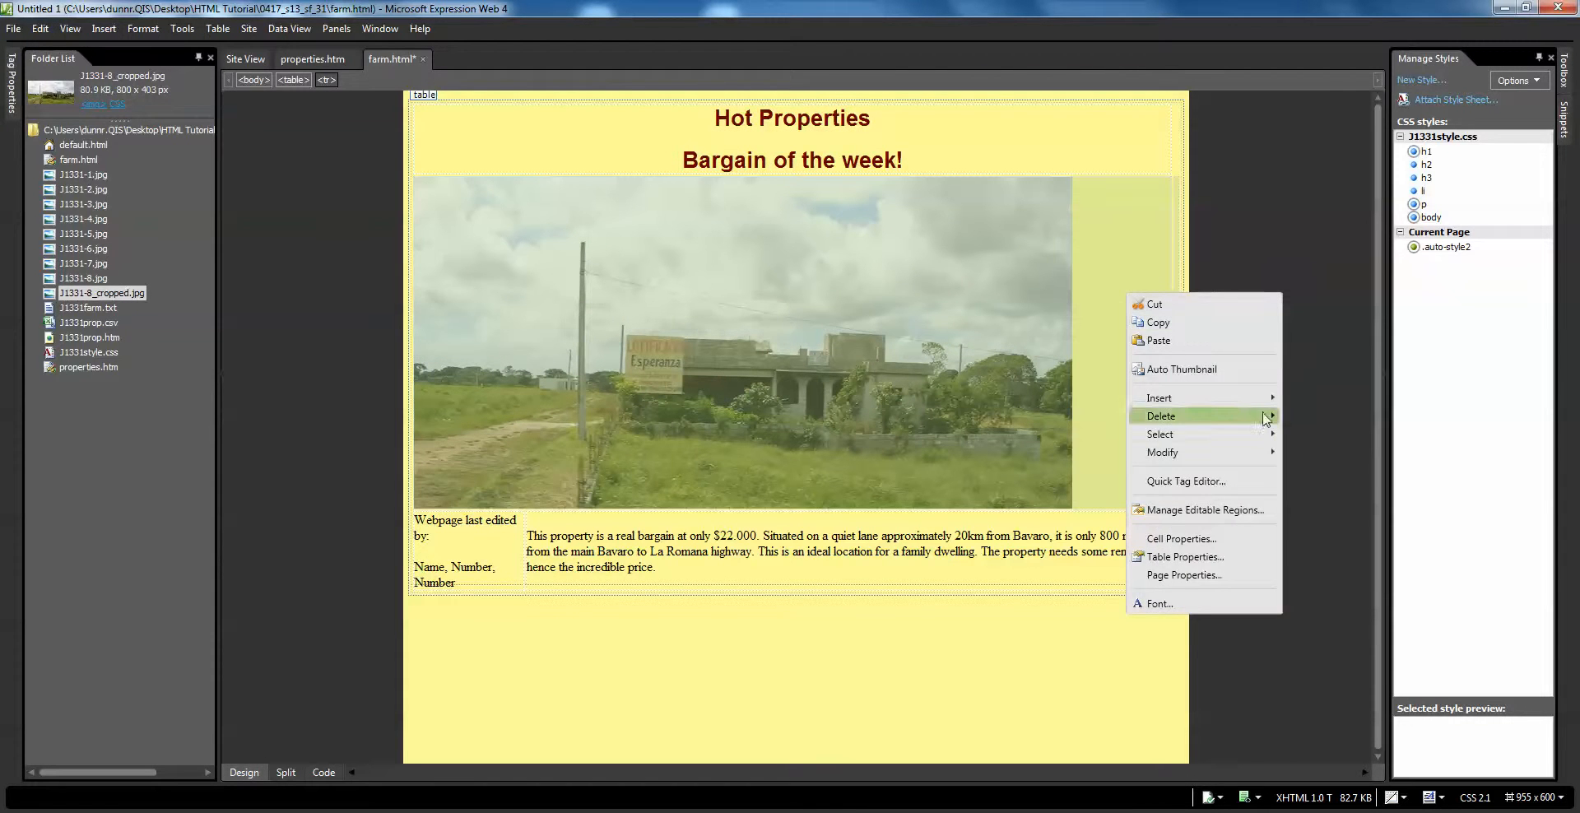
mouse_move(1246, 462)
click(1324, 455)
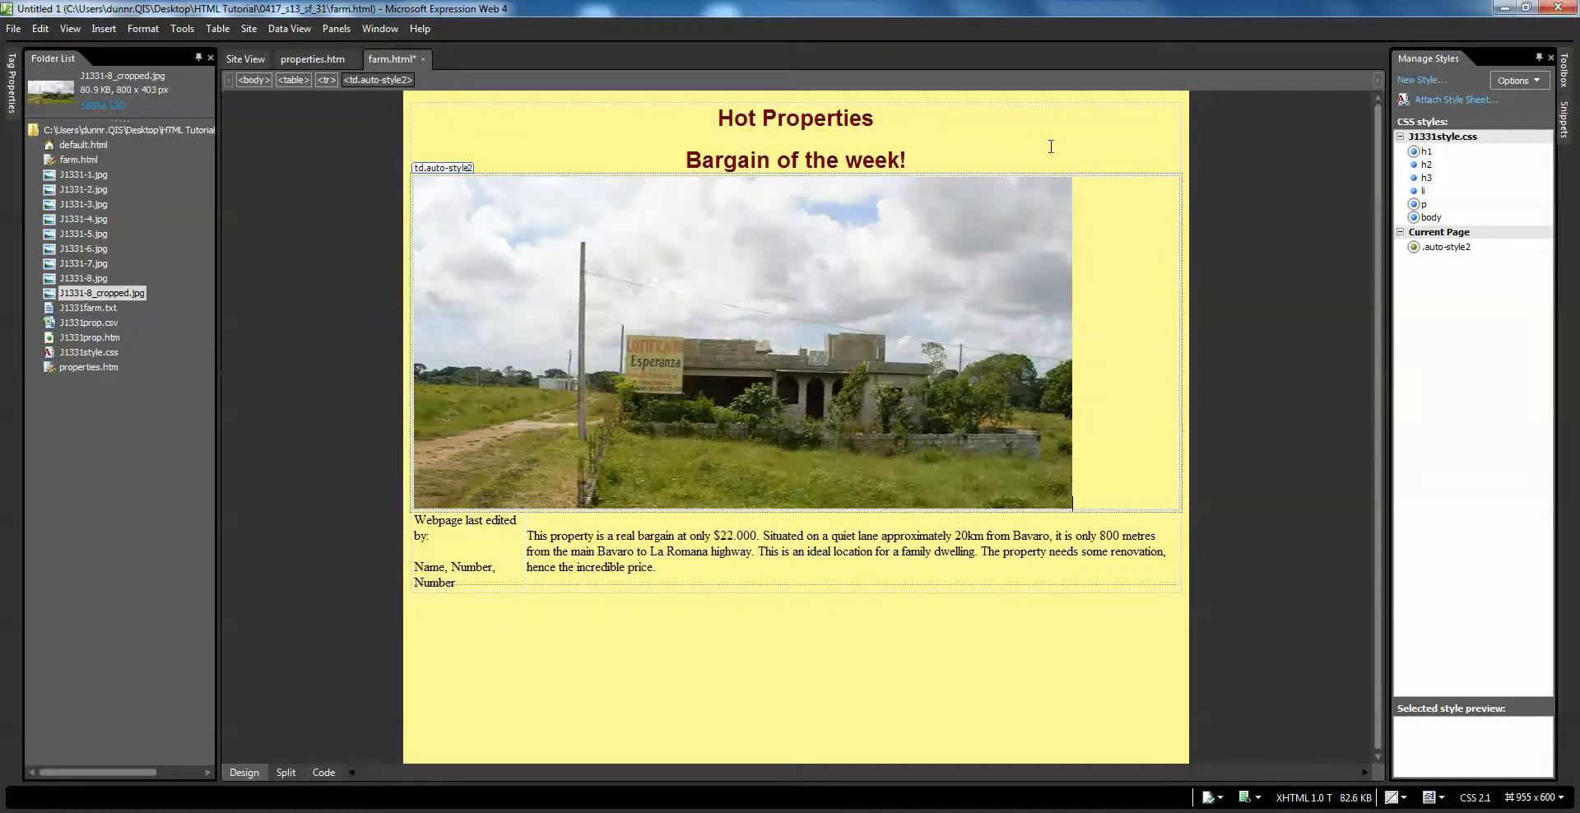
Review the two bottom-row cells and check the style task 25 requires in the question paper, returning to farm.html
click(670, 562)
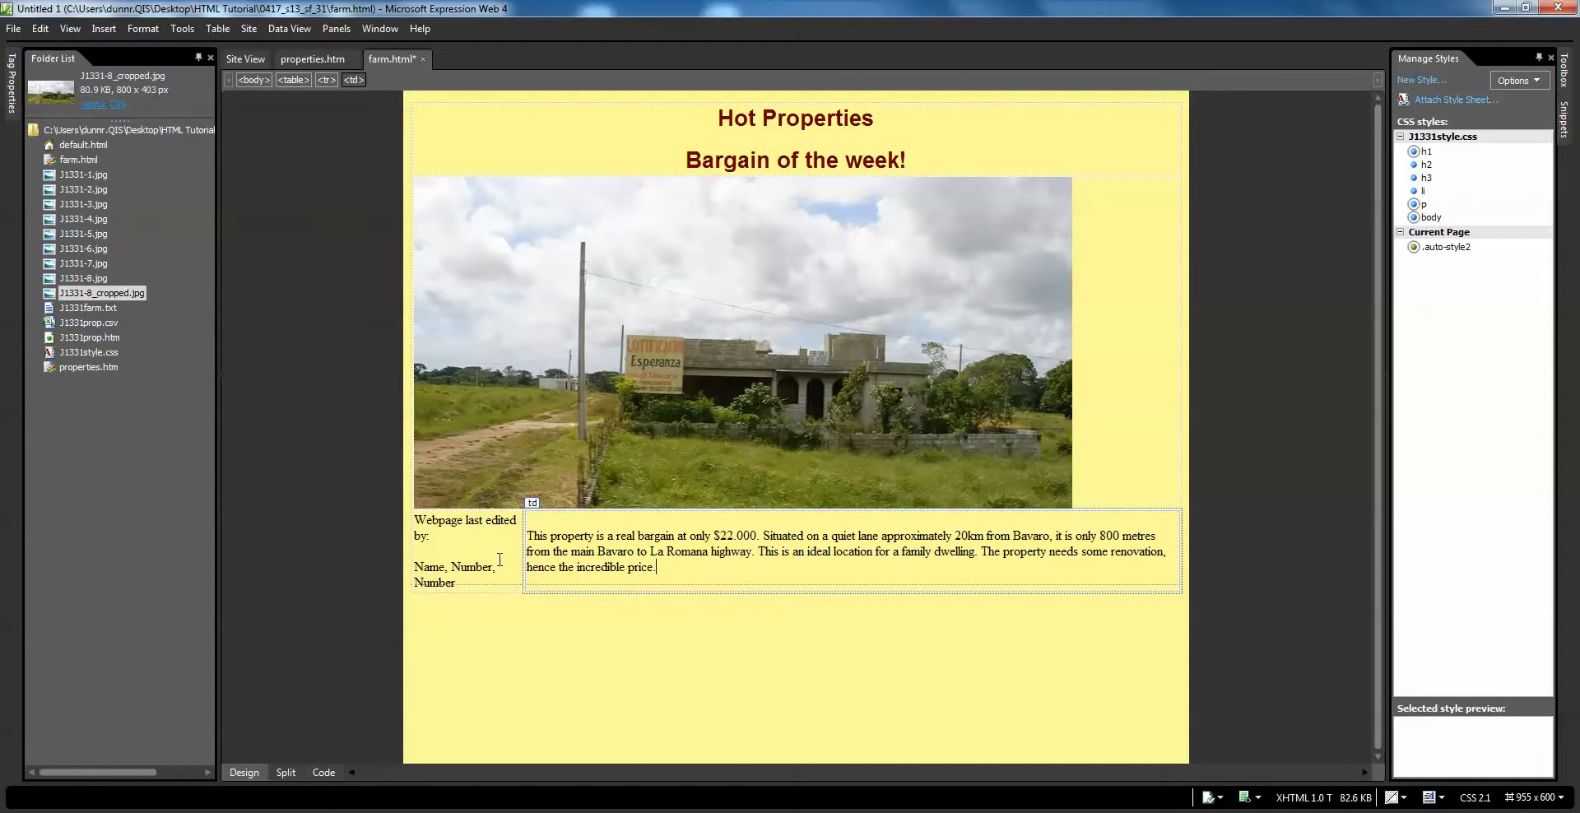
click(499, 551)
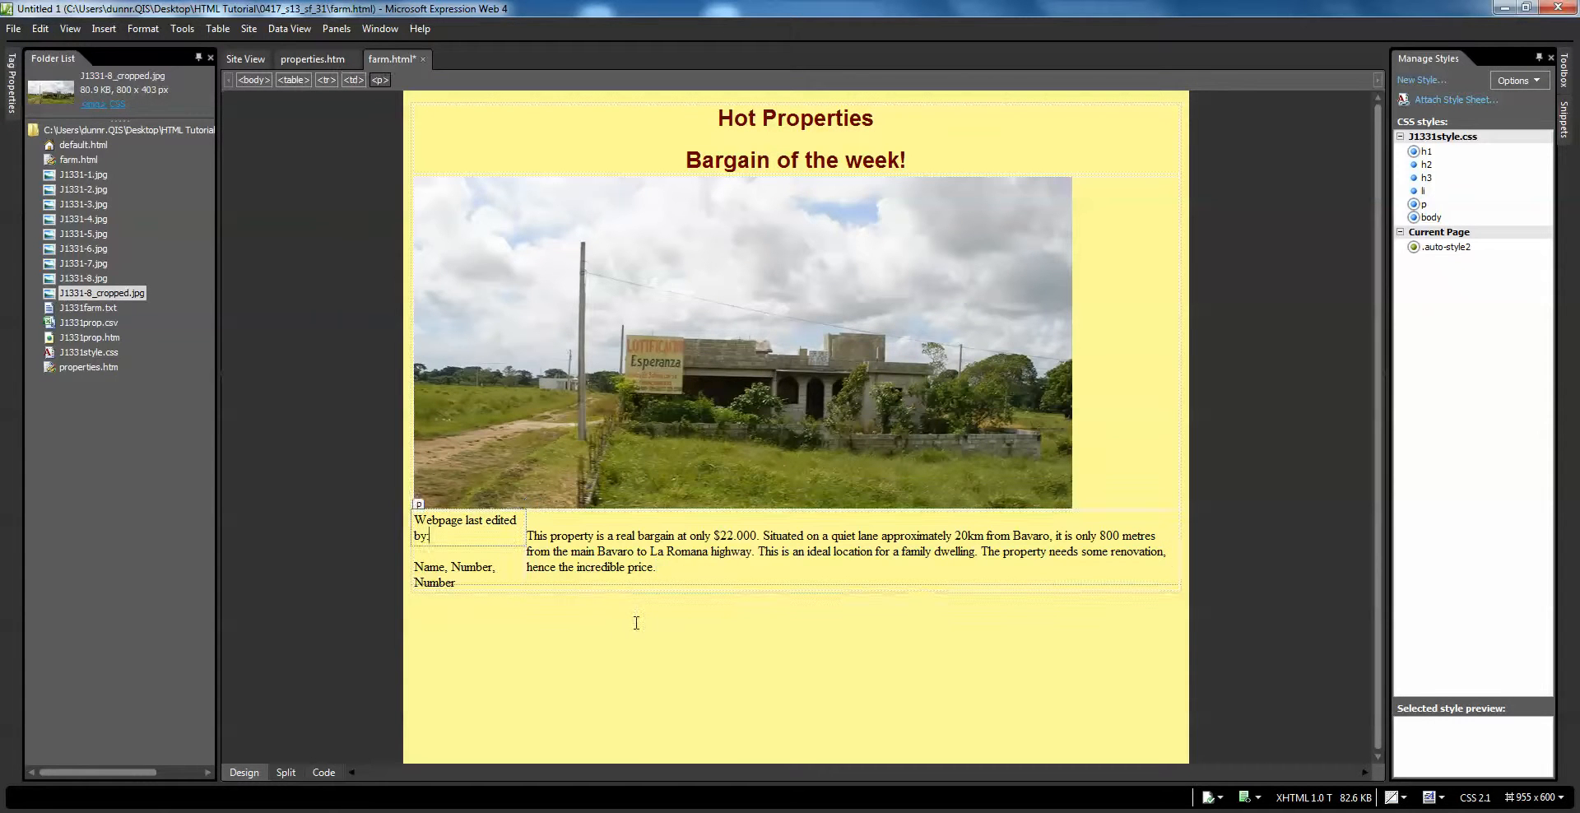
click(732, 552)
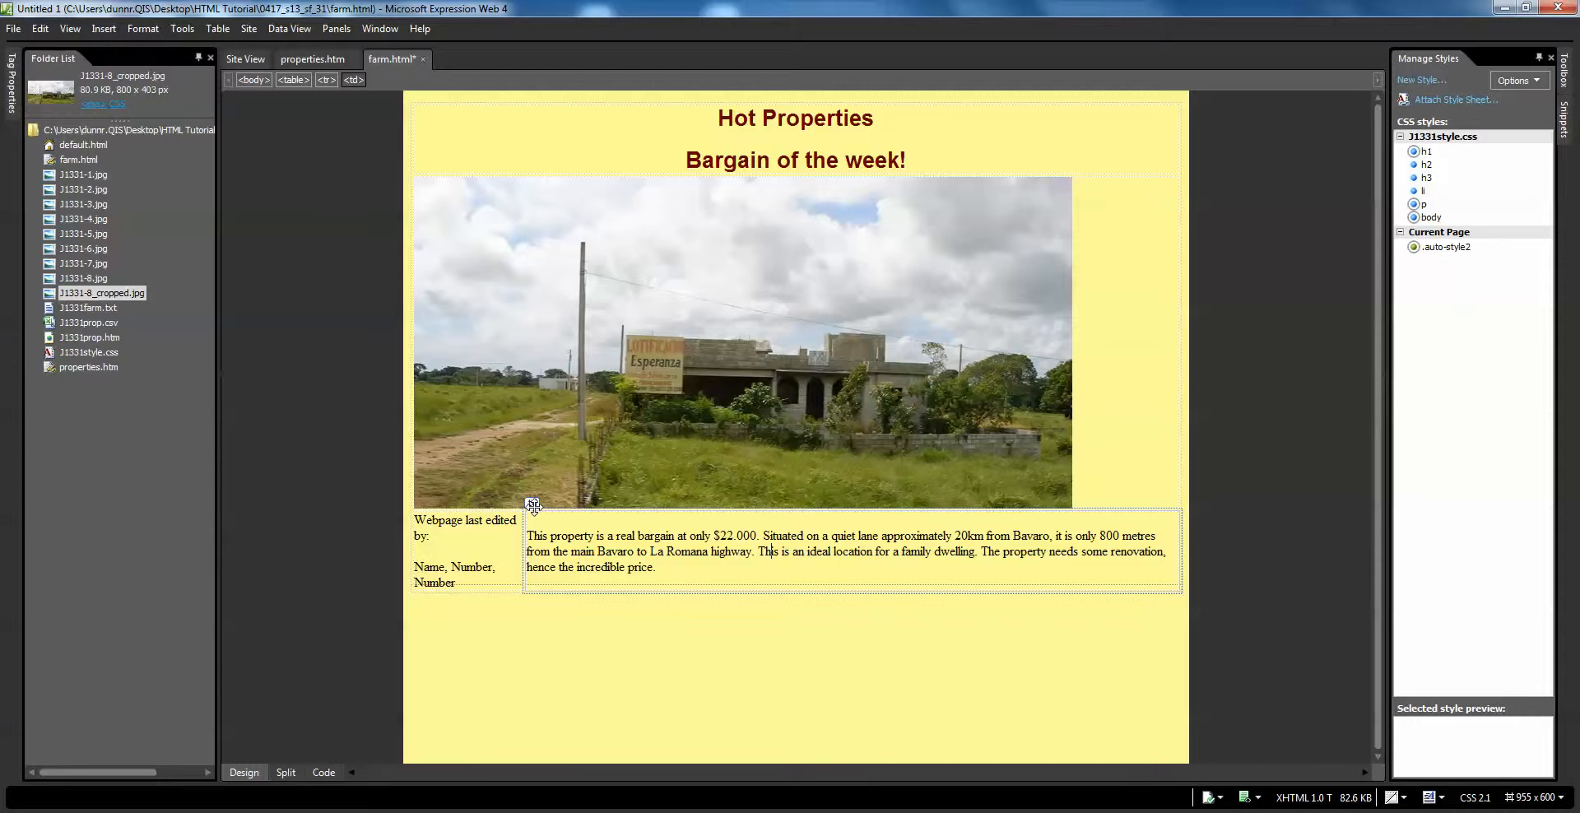
key(alt+Tab)
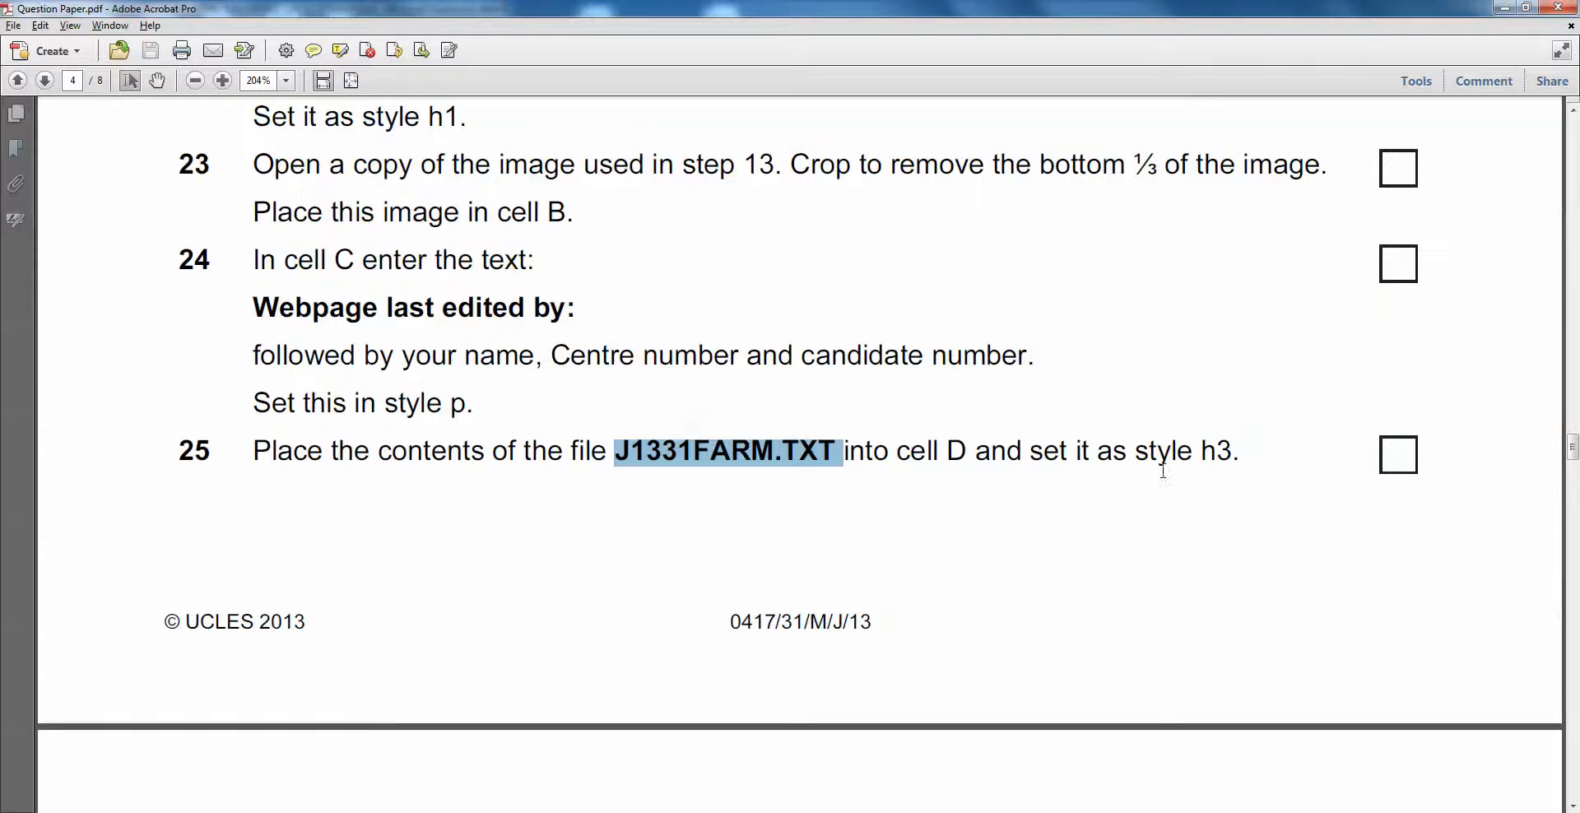
key(alt+Tab)
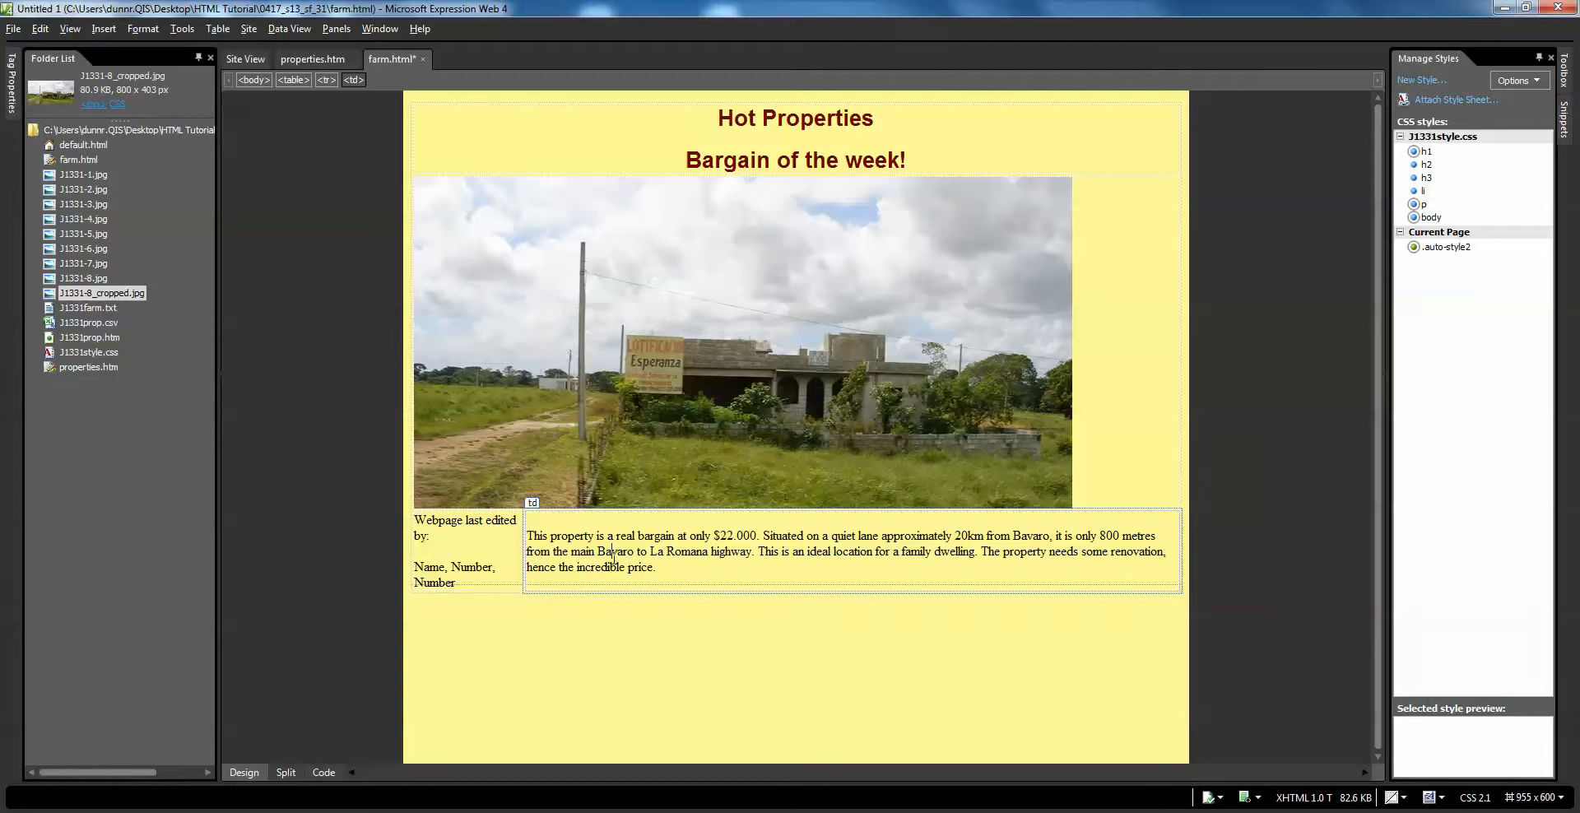
click(534, 504)
click(639, 568)
drag(577, 561, 531, 538)
click(660, 566)
right_click(554, 543)
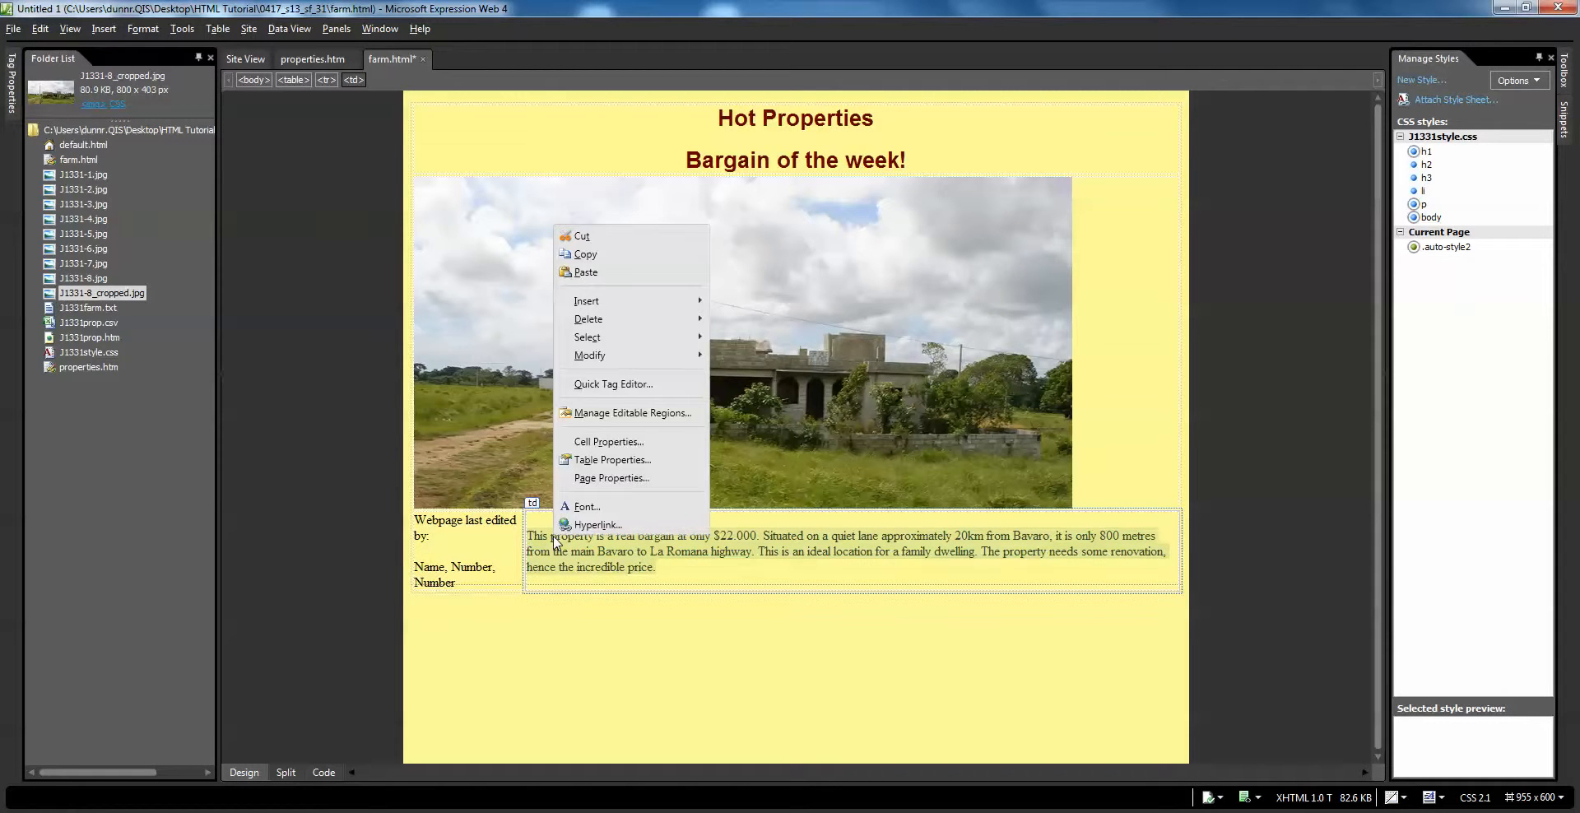
mouse_move(641, 361)
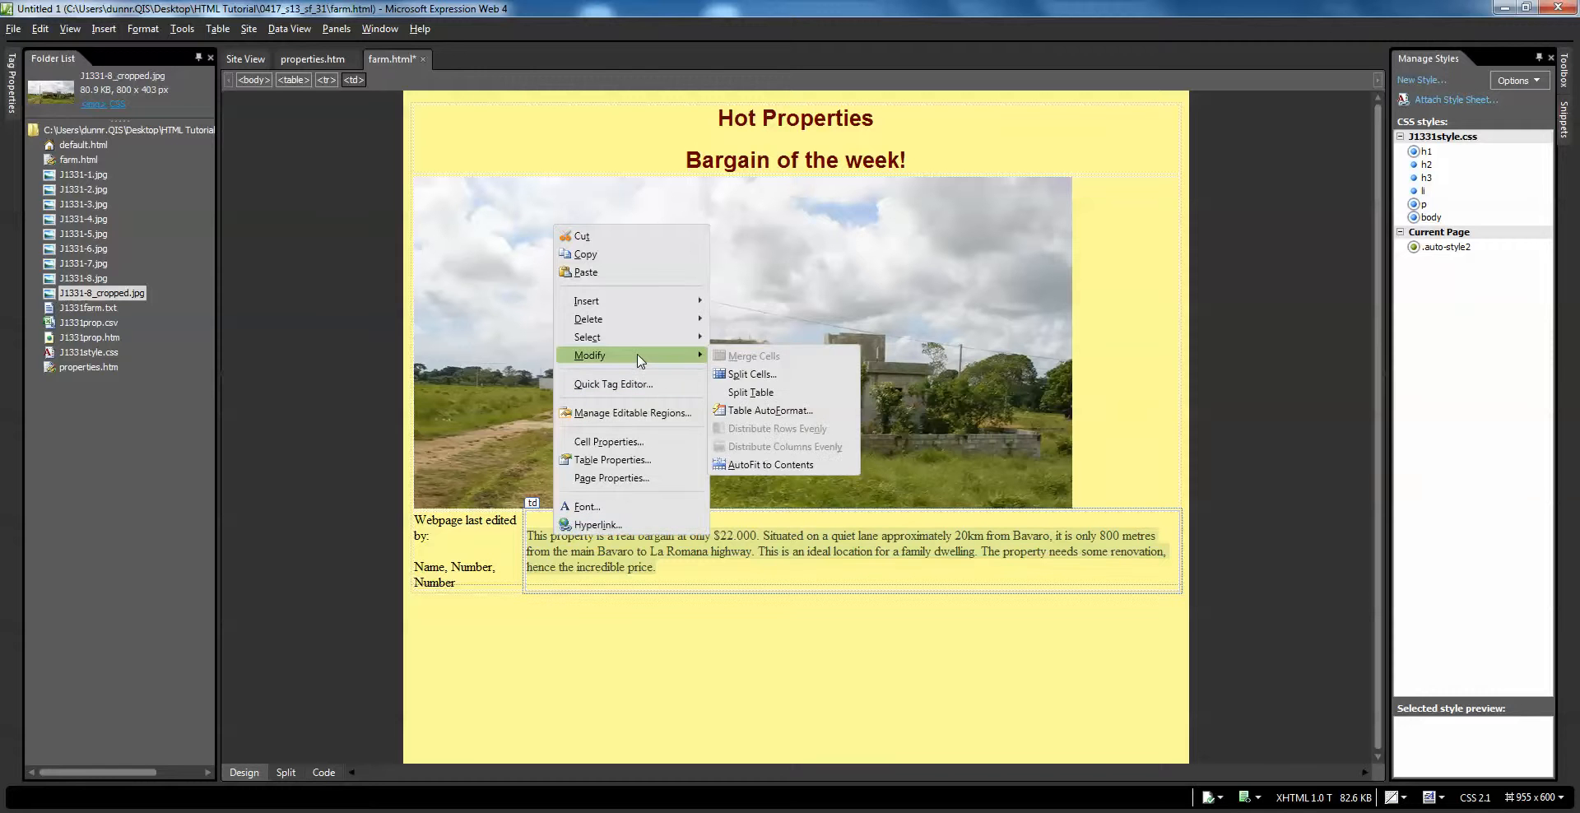
click(738, 576)
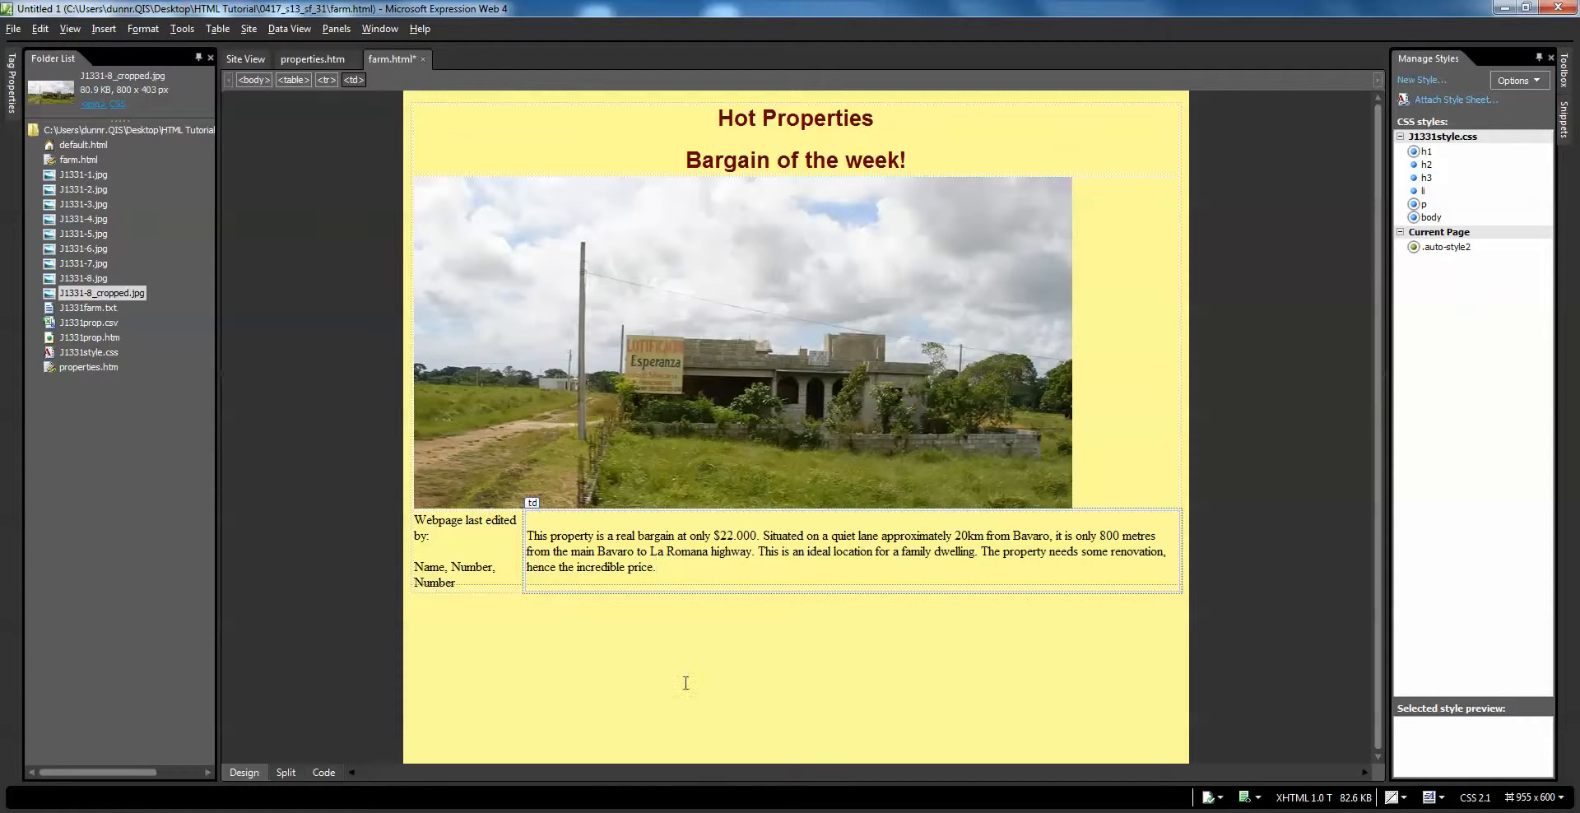
In the HTML code, wrap the pasted property description in <h3> and </h3> tags and refresh the page design
click(288, 772)
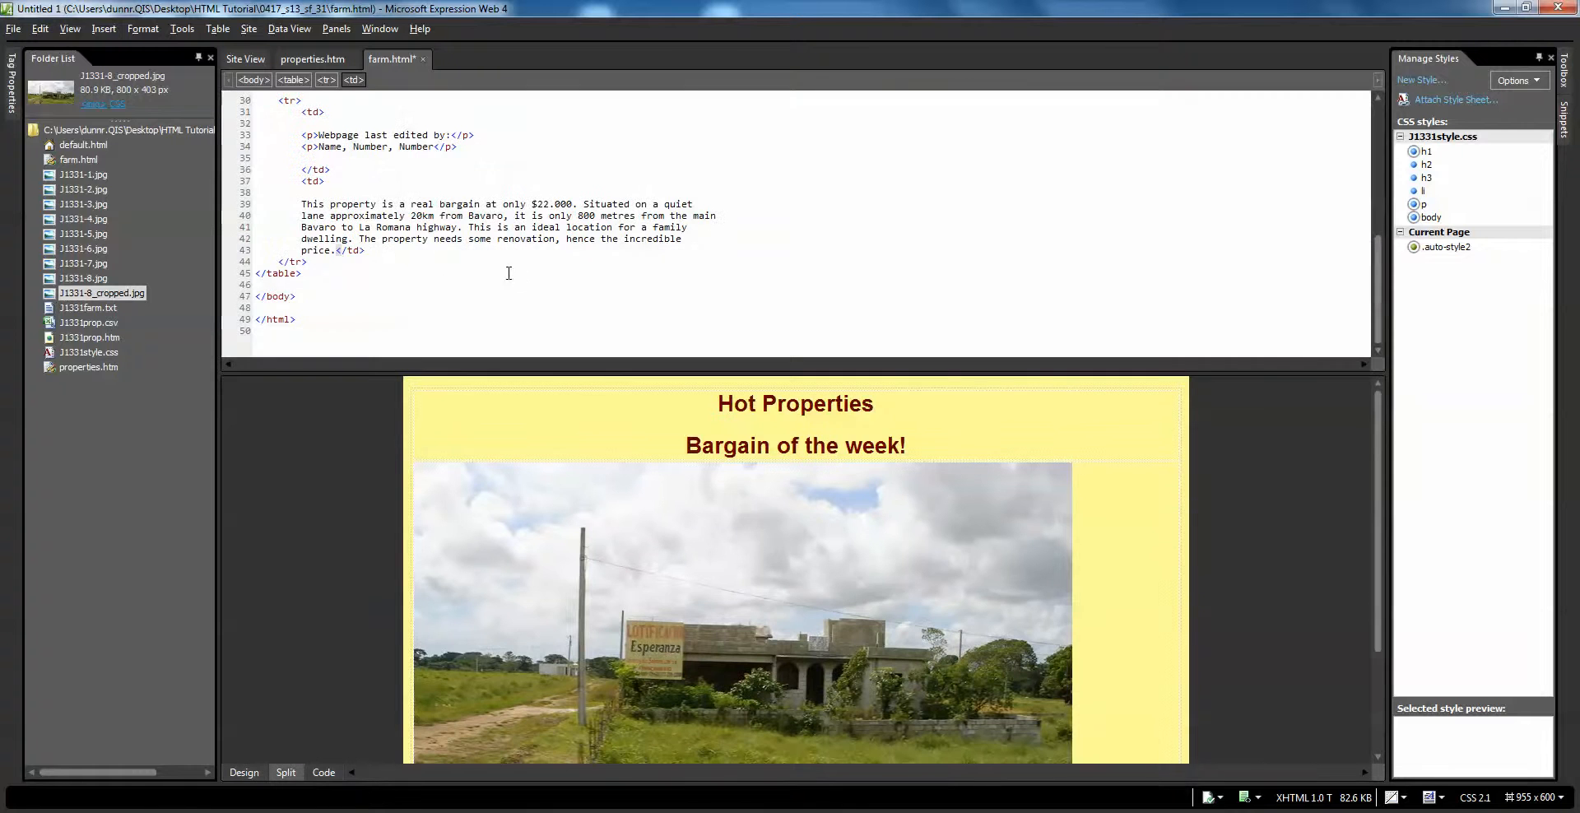
click(302, 205)
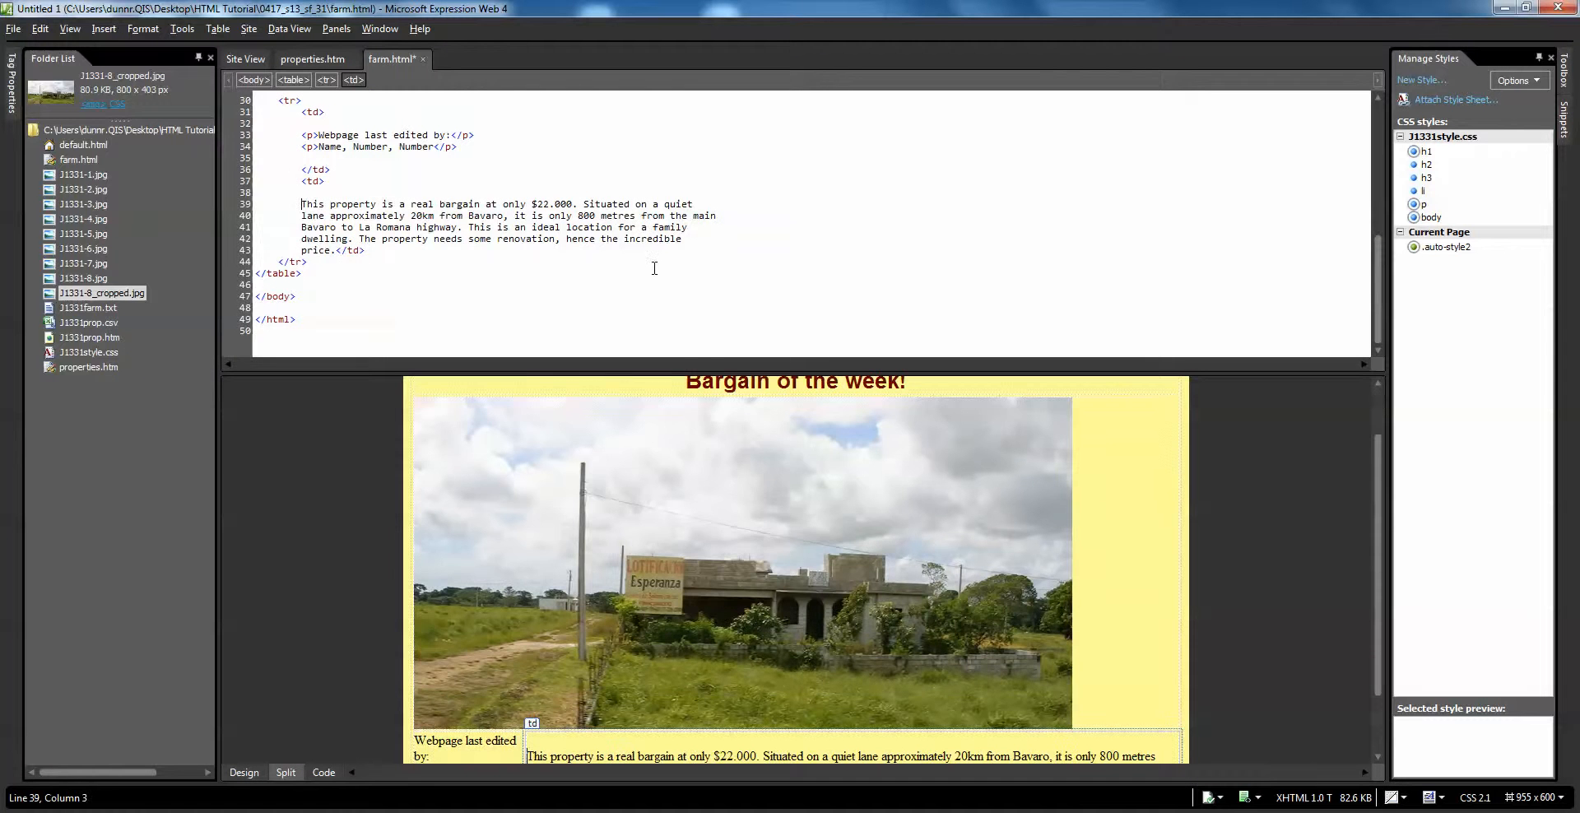
text(<h3></h3>)
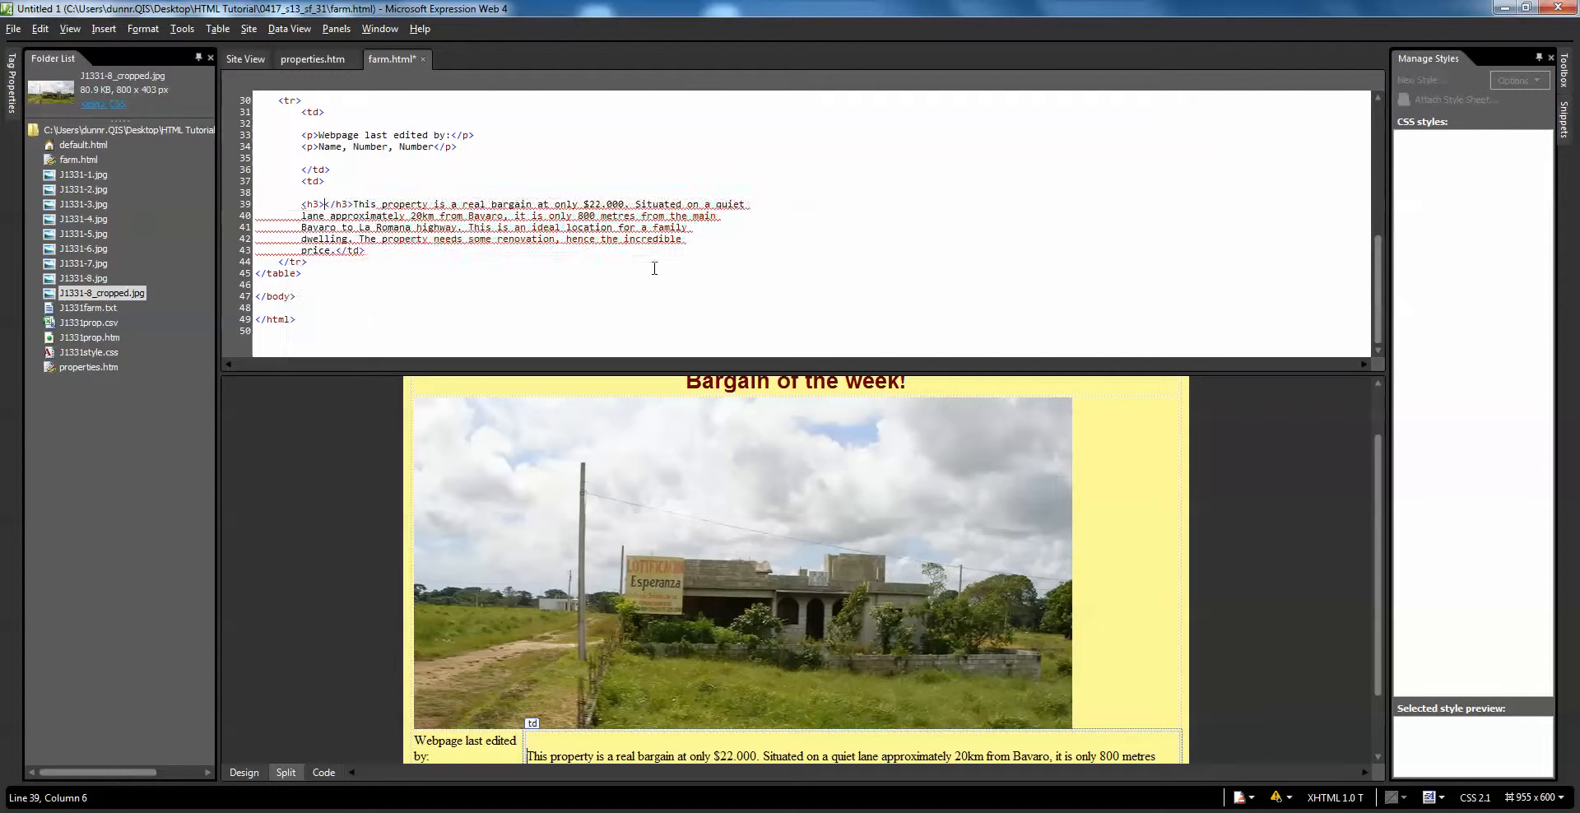
drag(353, 205, 337, 250)
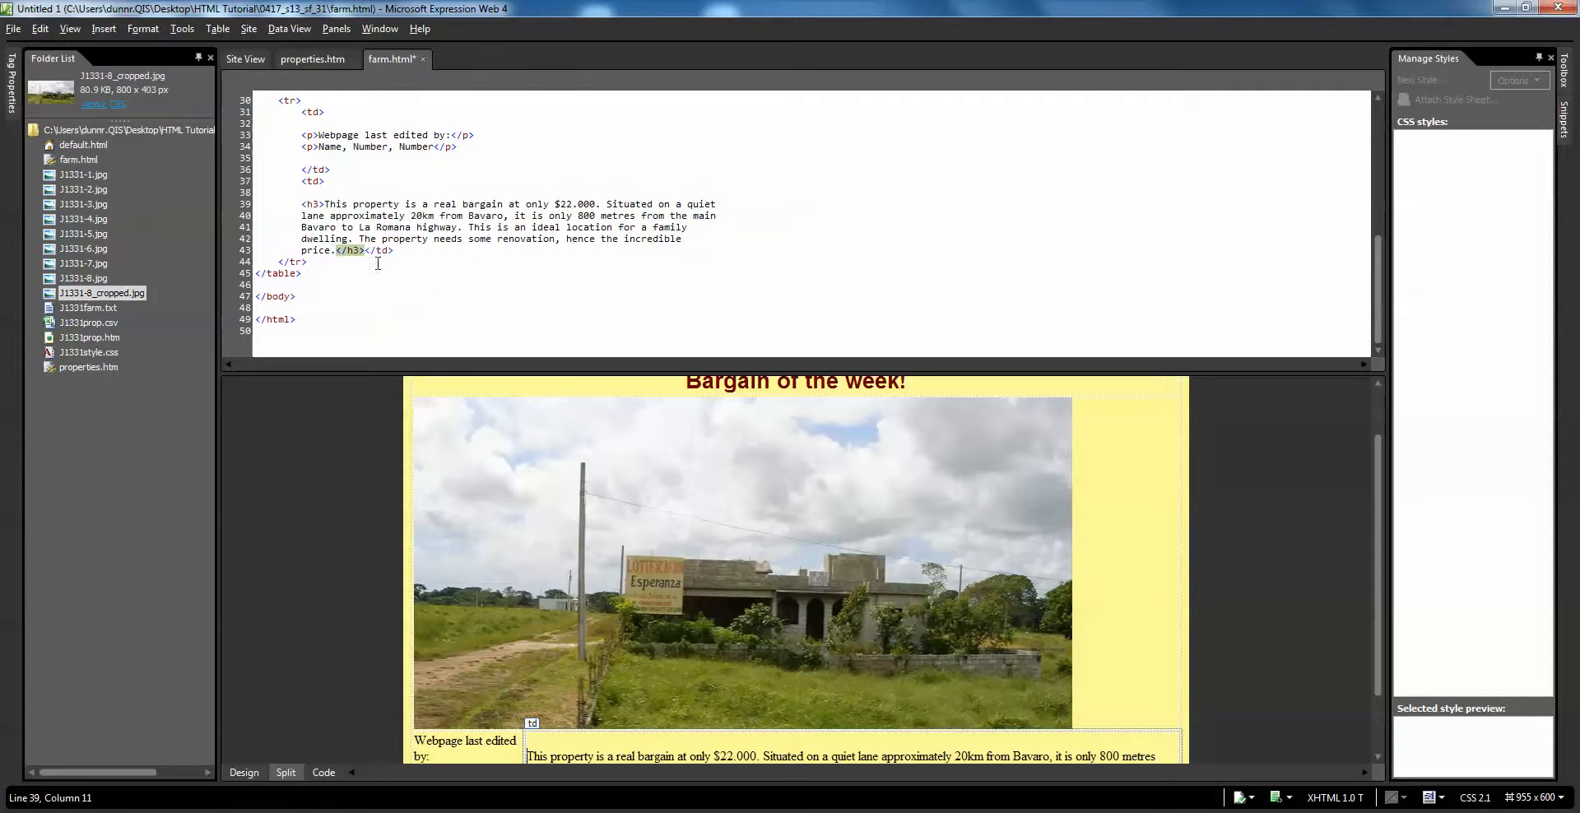
click(1165, 563)
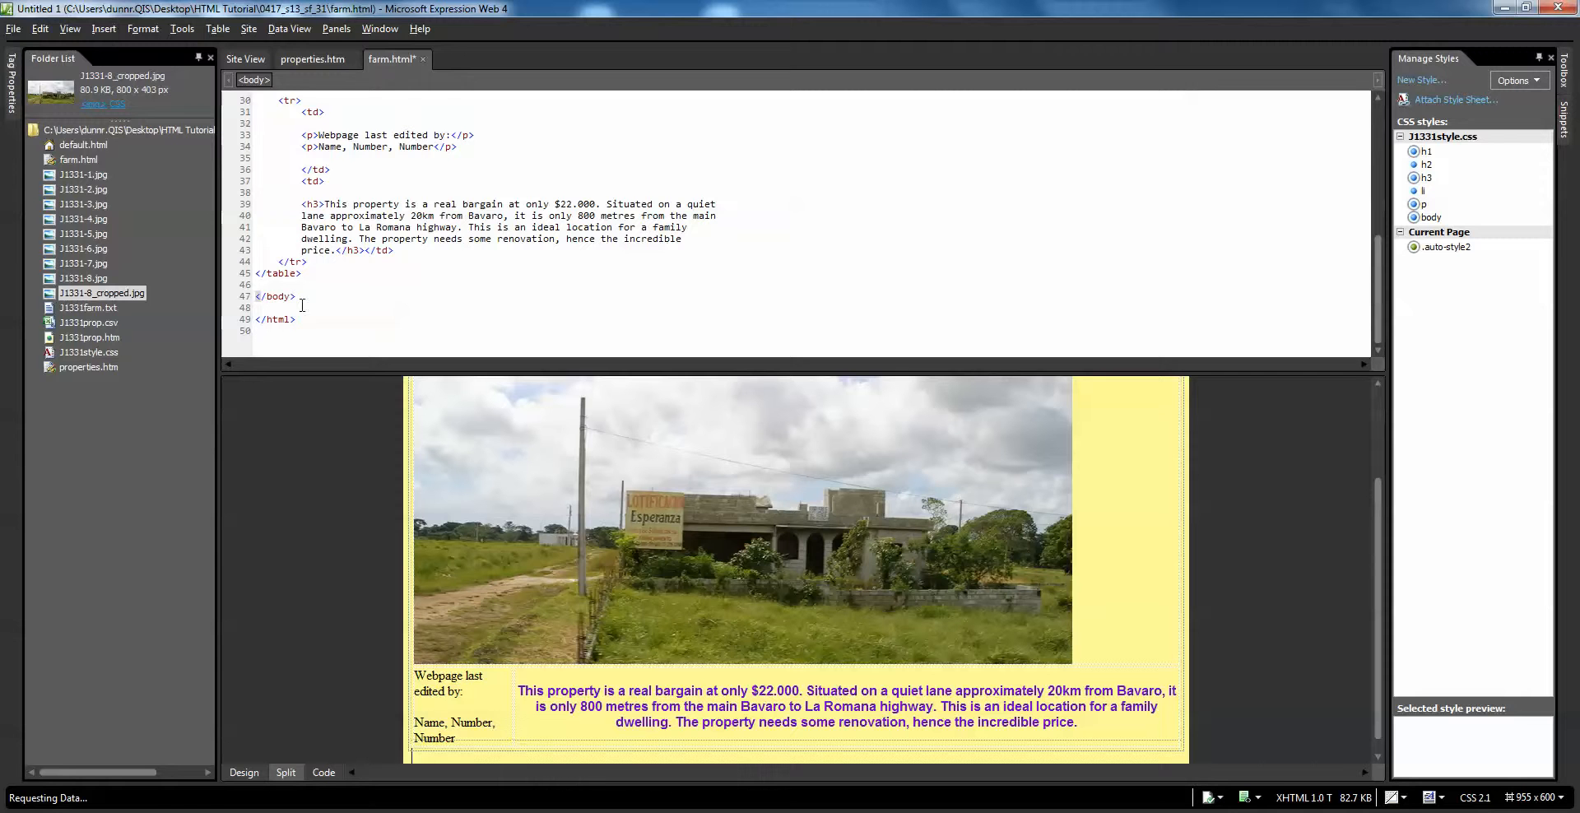
Using the mark scheme's sample page as reference, join "Name, Number, Number" onto the "Webpage last edited by:" paragraph in farm.html
click(379, 812)
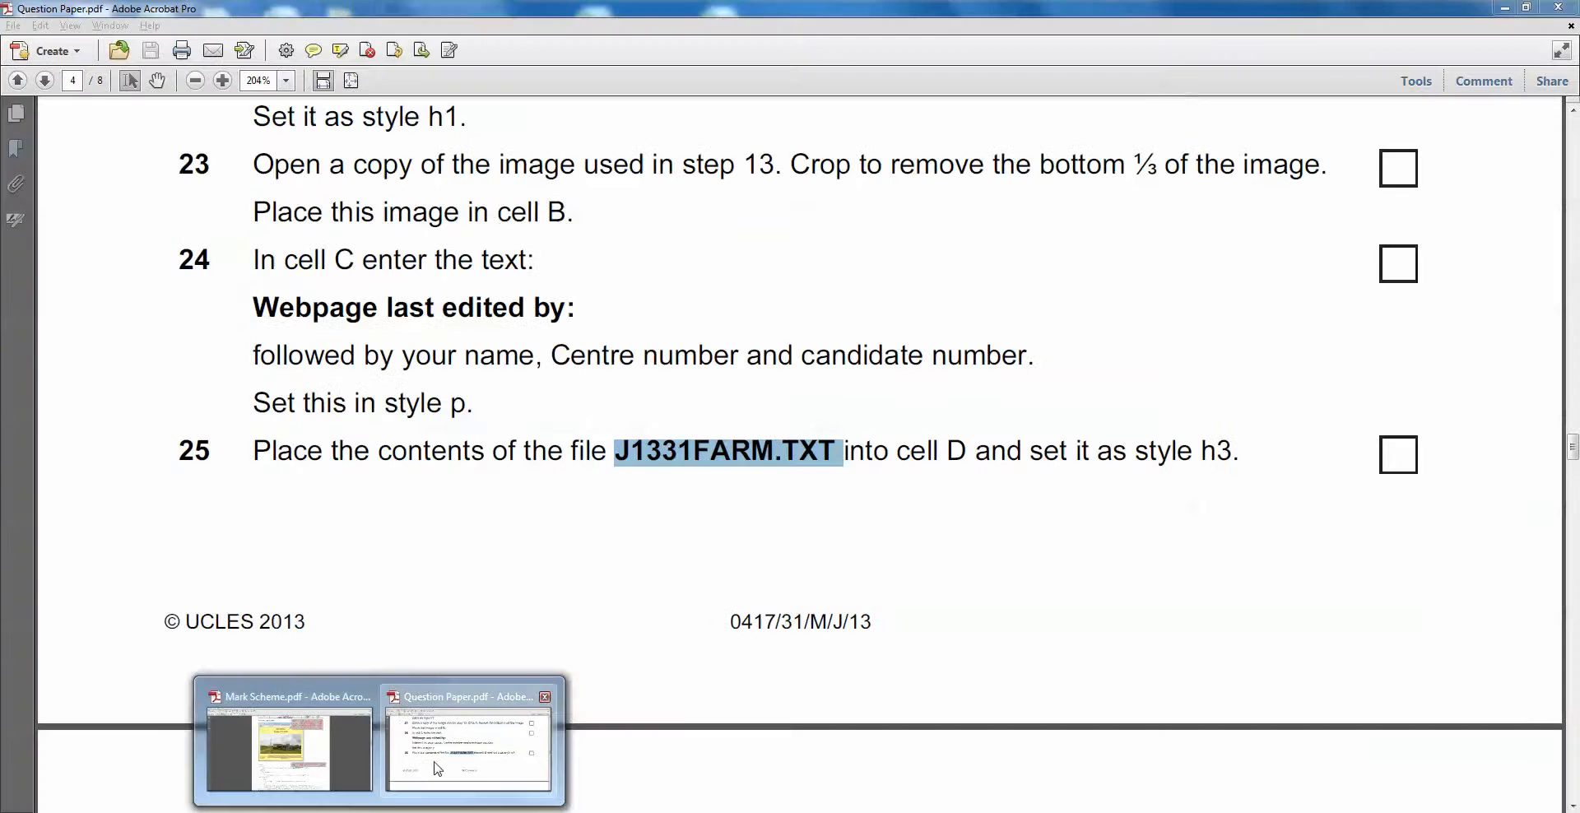
click(416, 767)
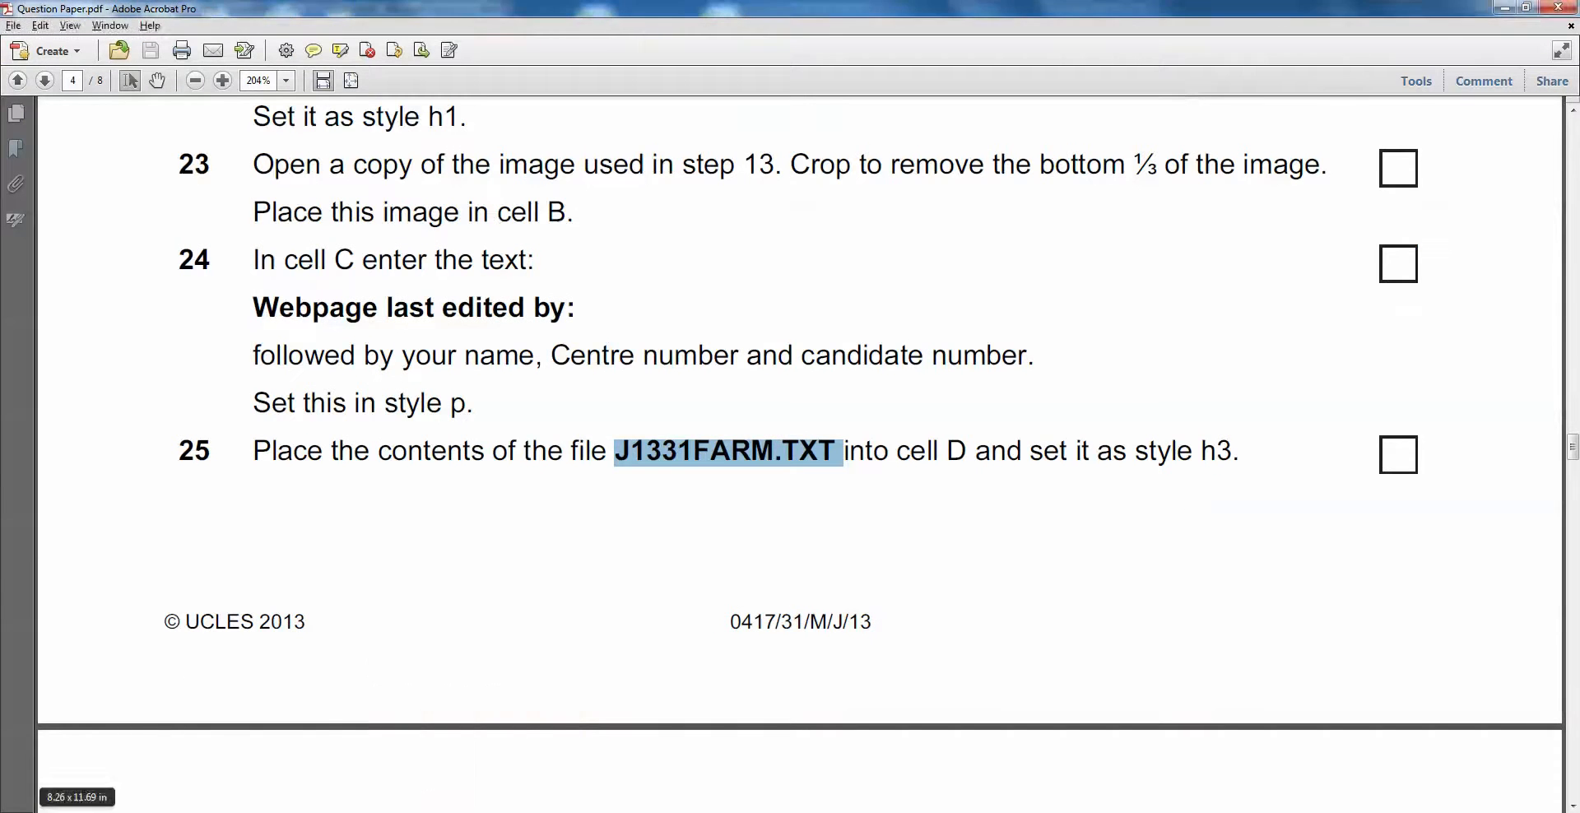
click(379, 812)
click(302, 740)
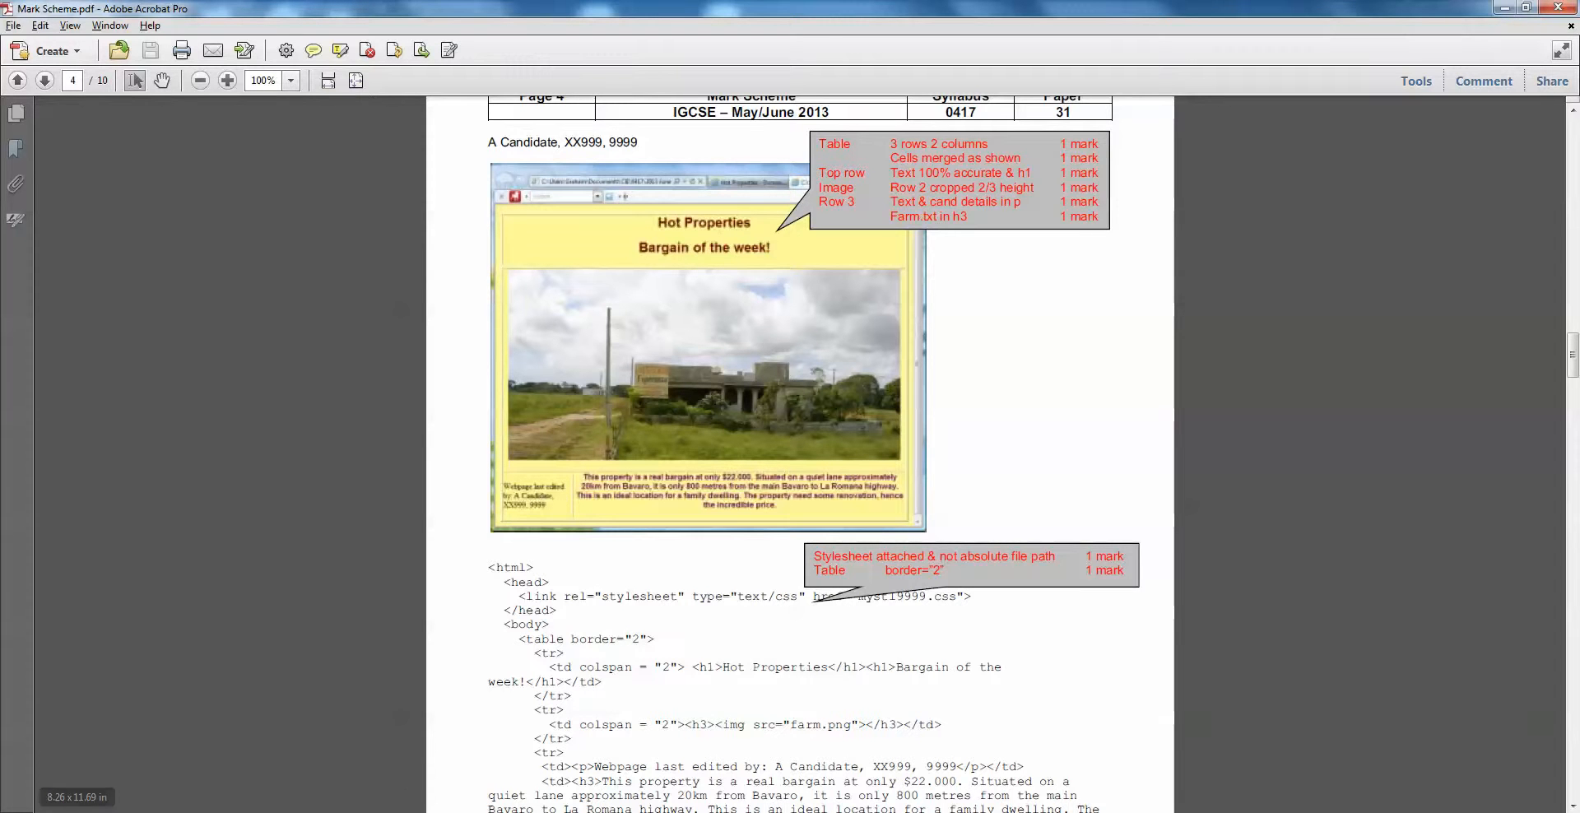
key(alt+Tab)
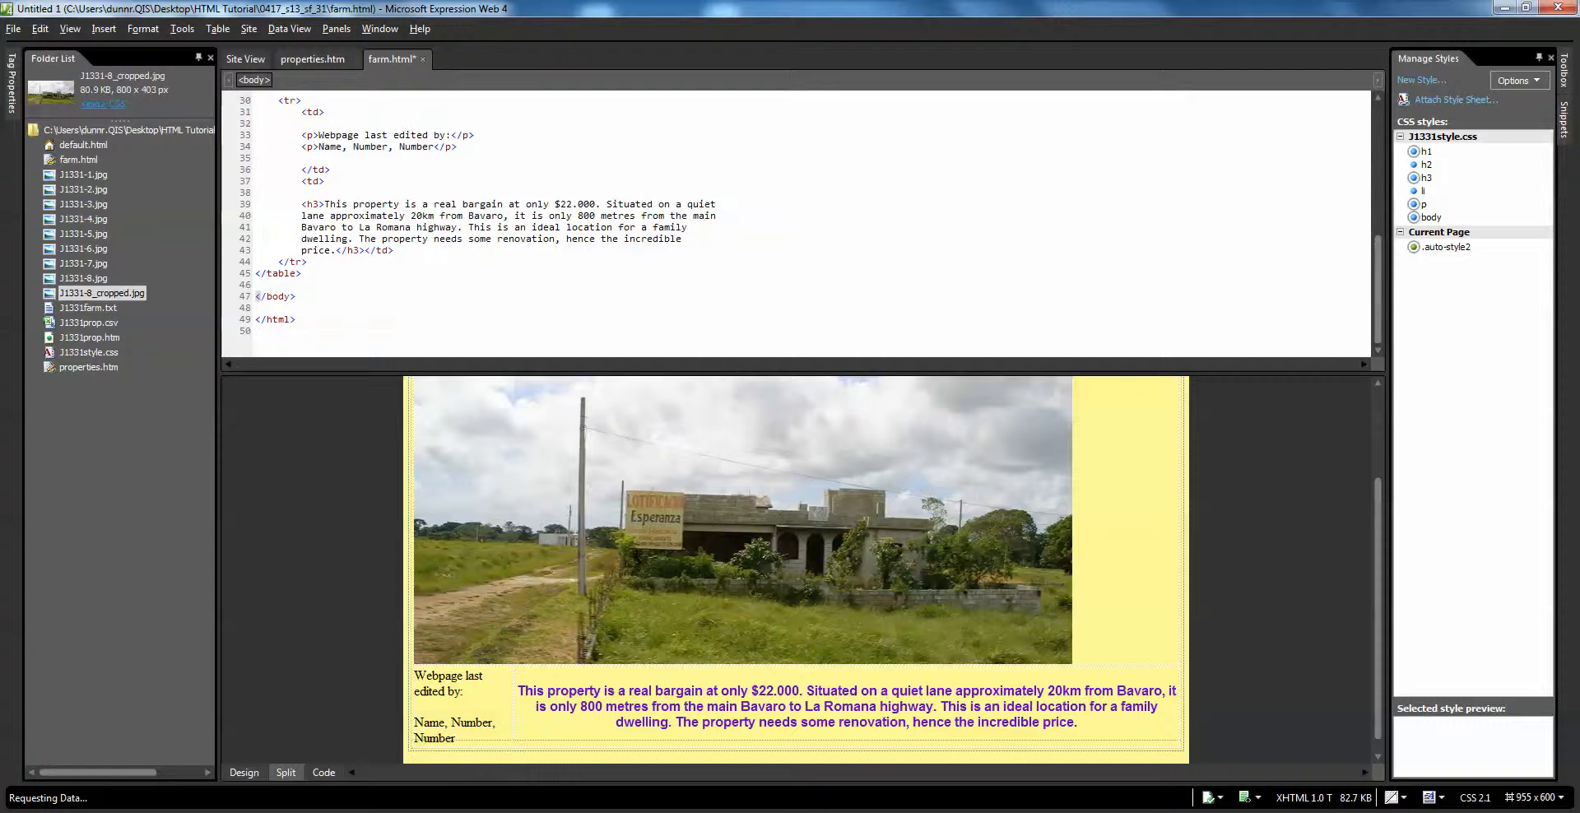
click(469, 691)
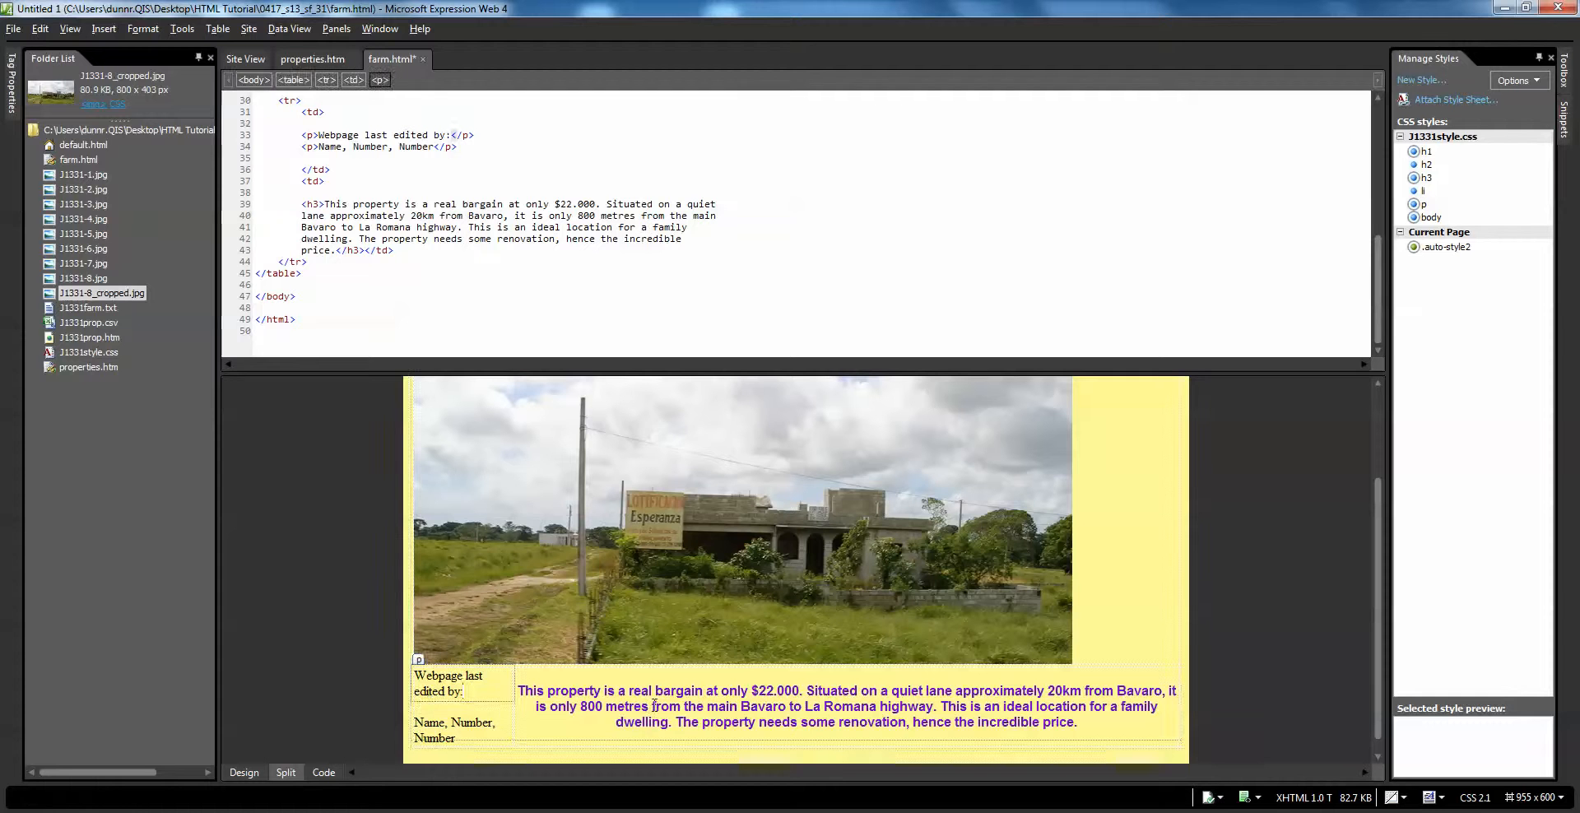
key(Delete)
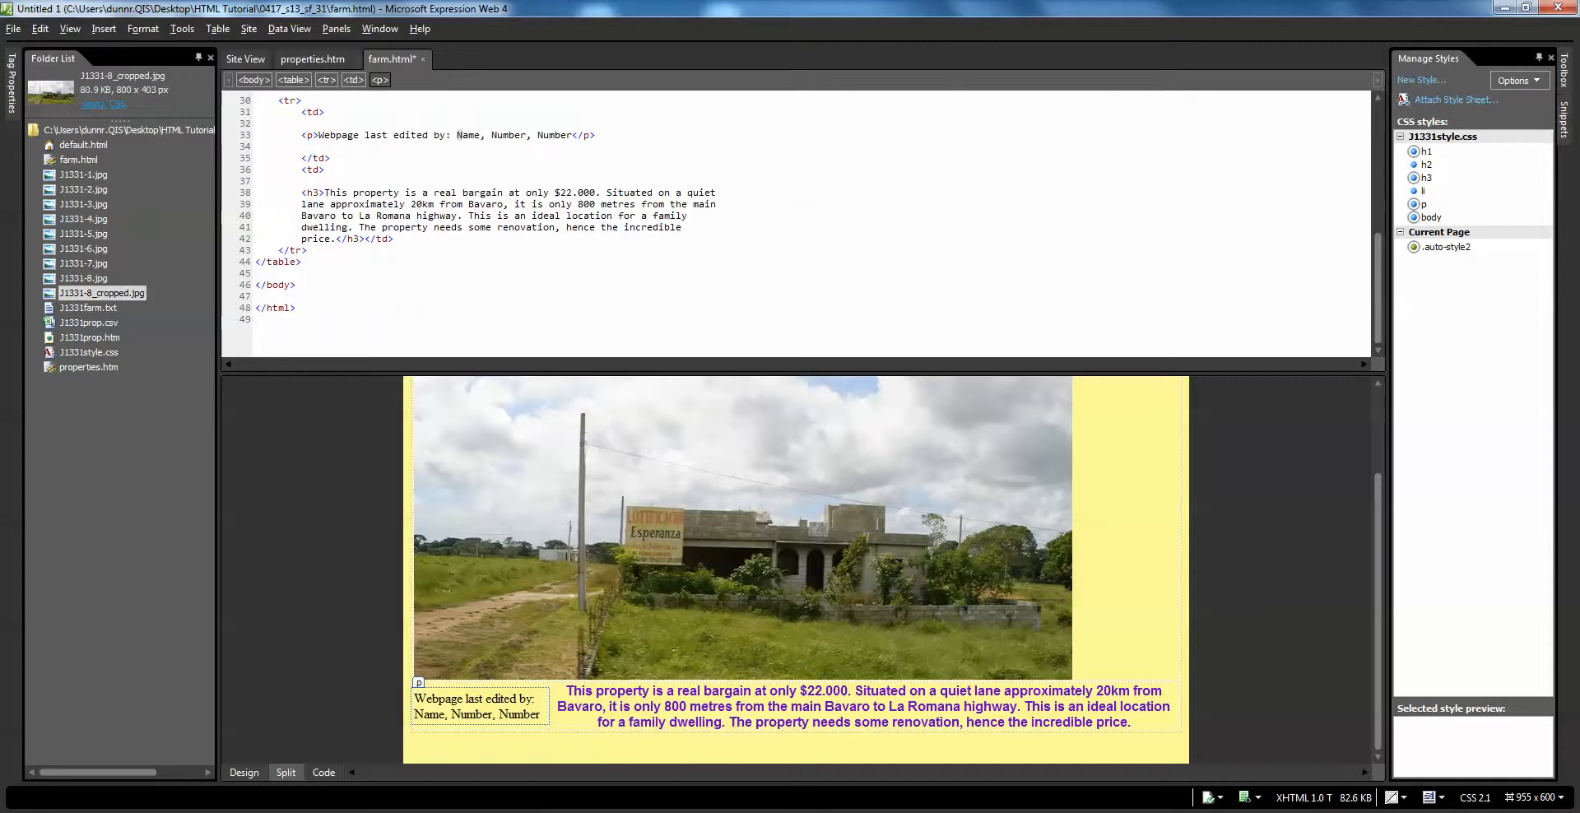
Check tasks 26 and 27 in the question paper, then return to farm.html and show it in full Design view
mouse_move(378, 811)
click(487, 740)
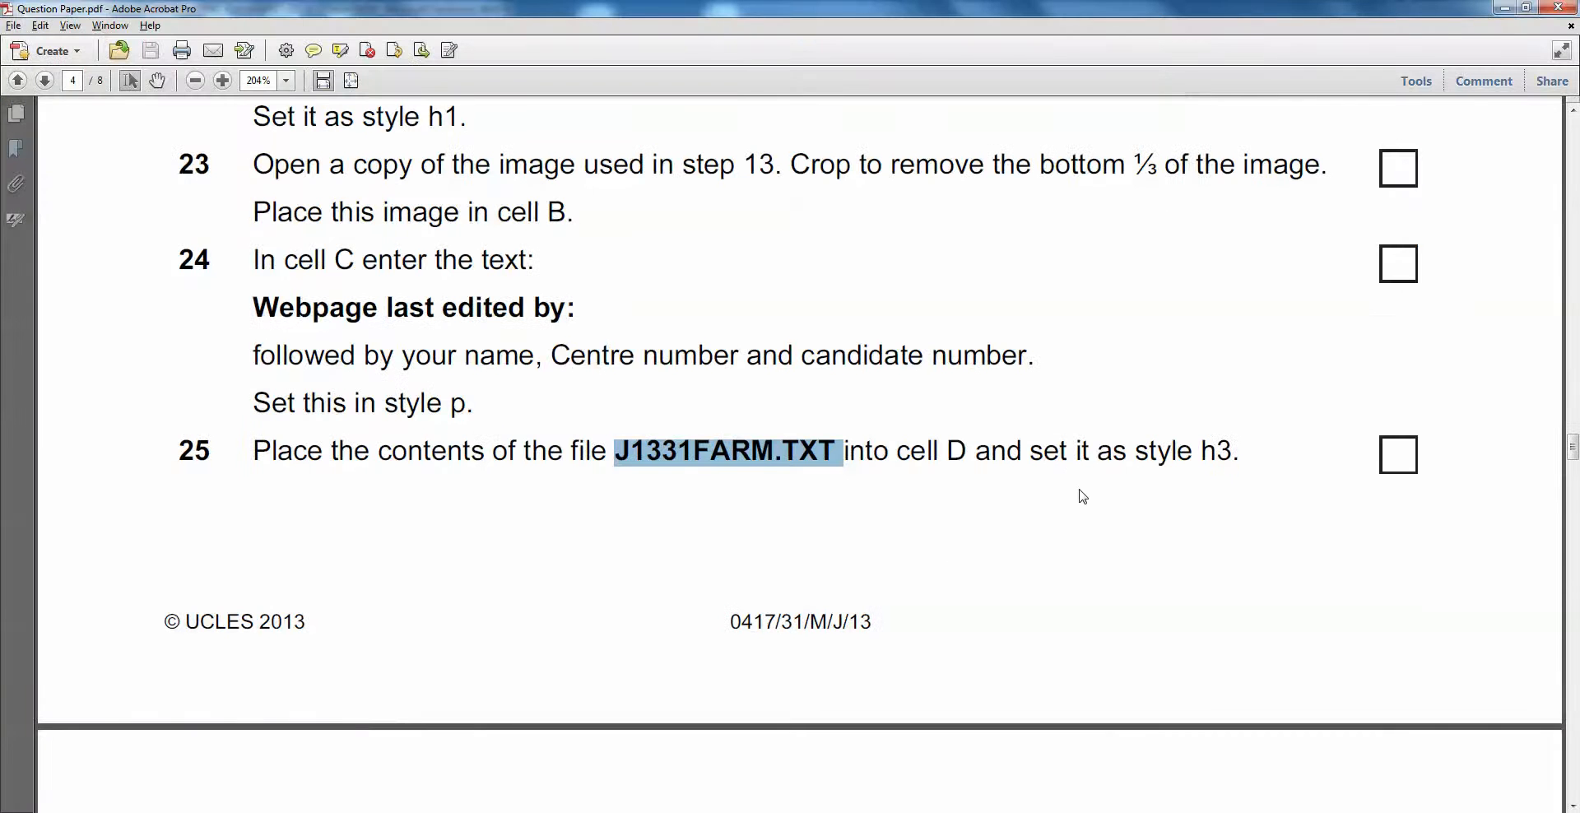
scroll(1083, 494, down, 6)
scroll(1084, 492, down, 3)
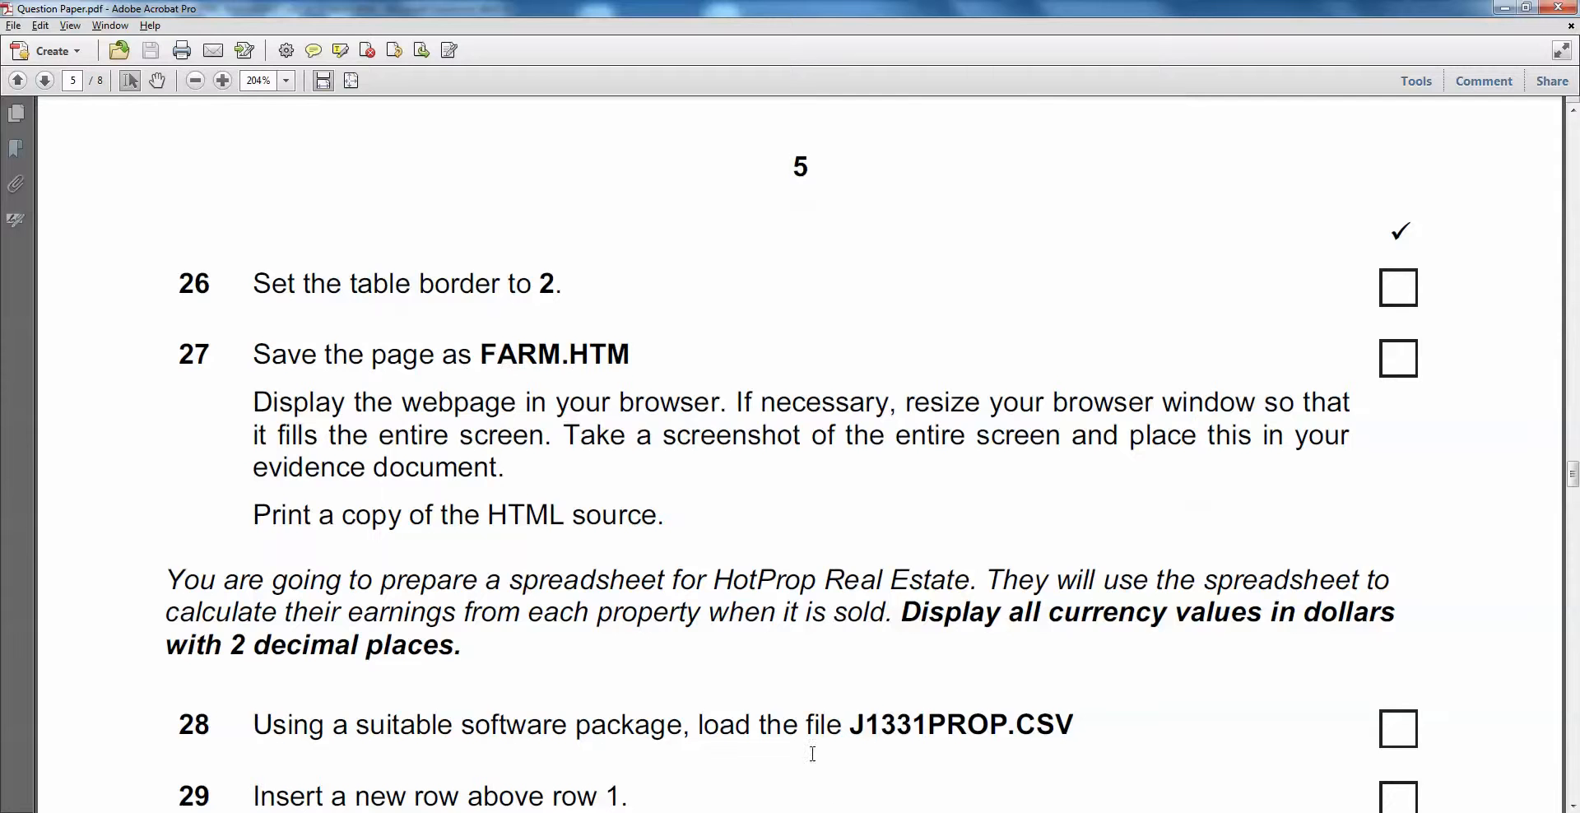
click(827, 811)
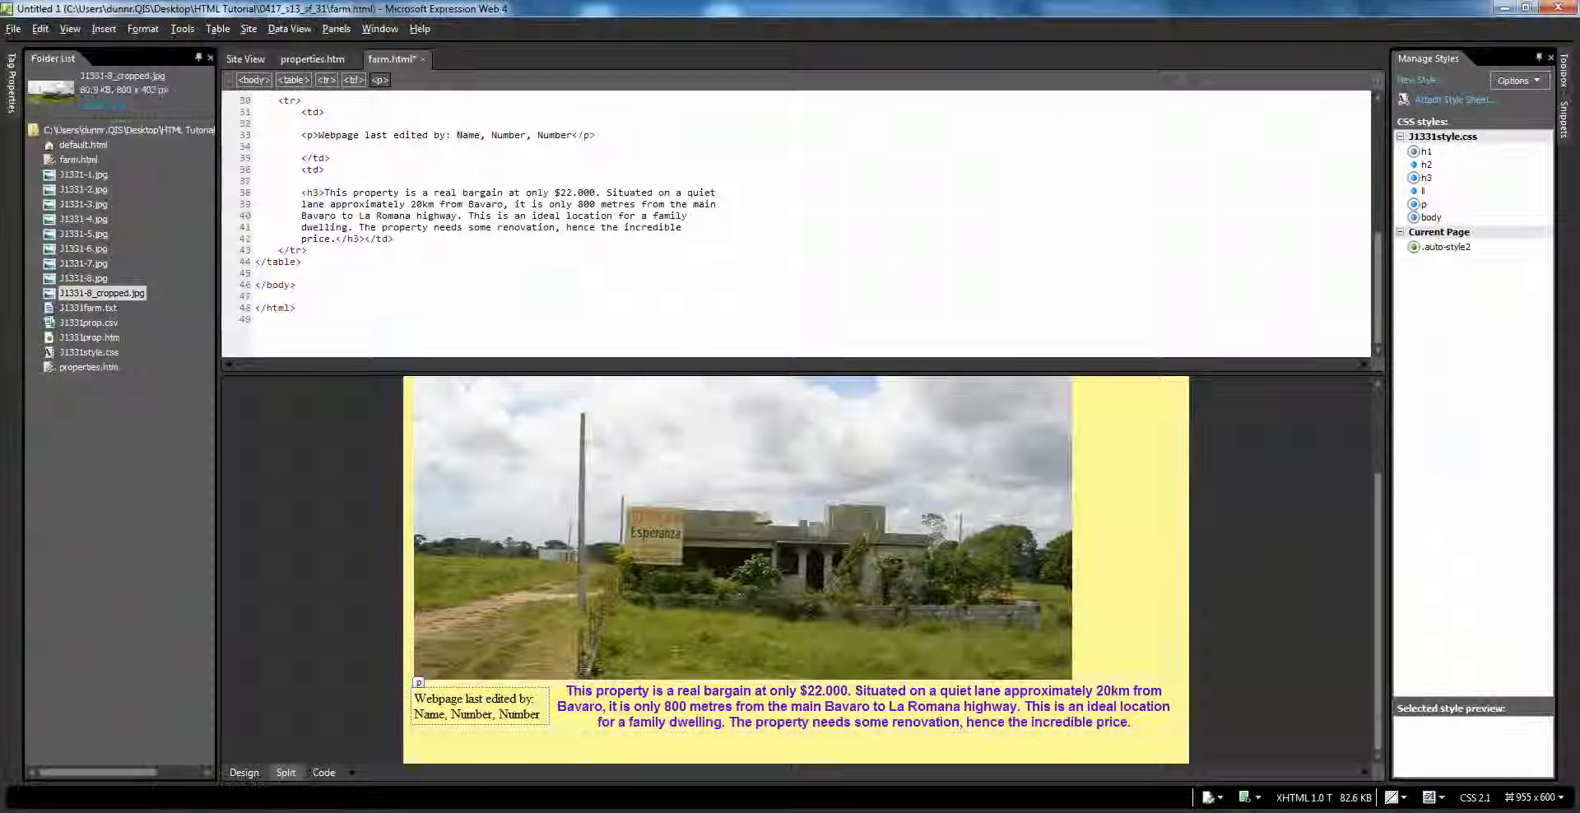
click(752, 722)
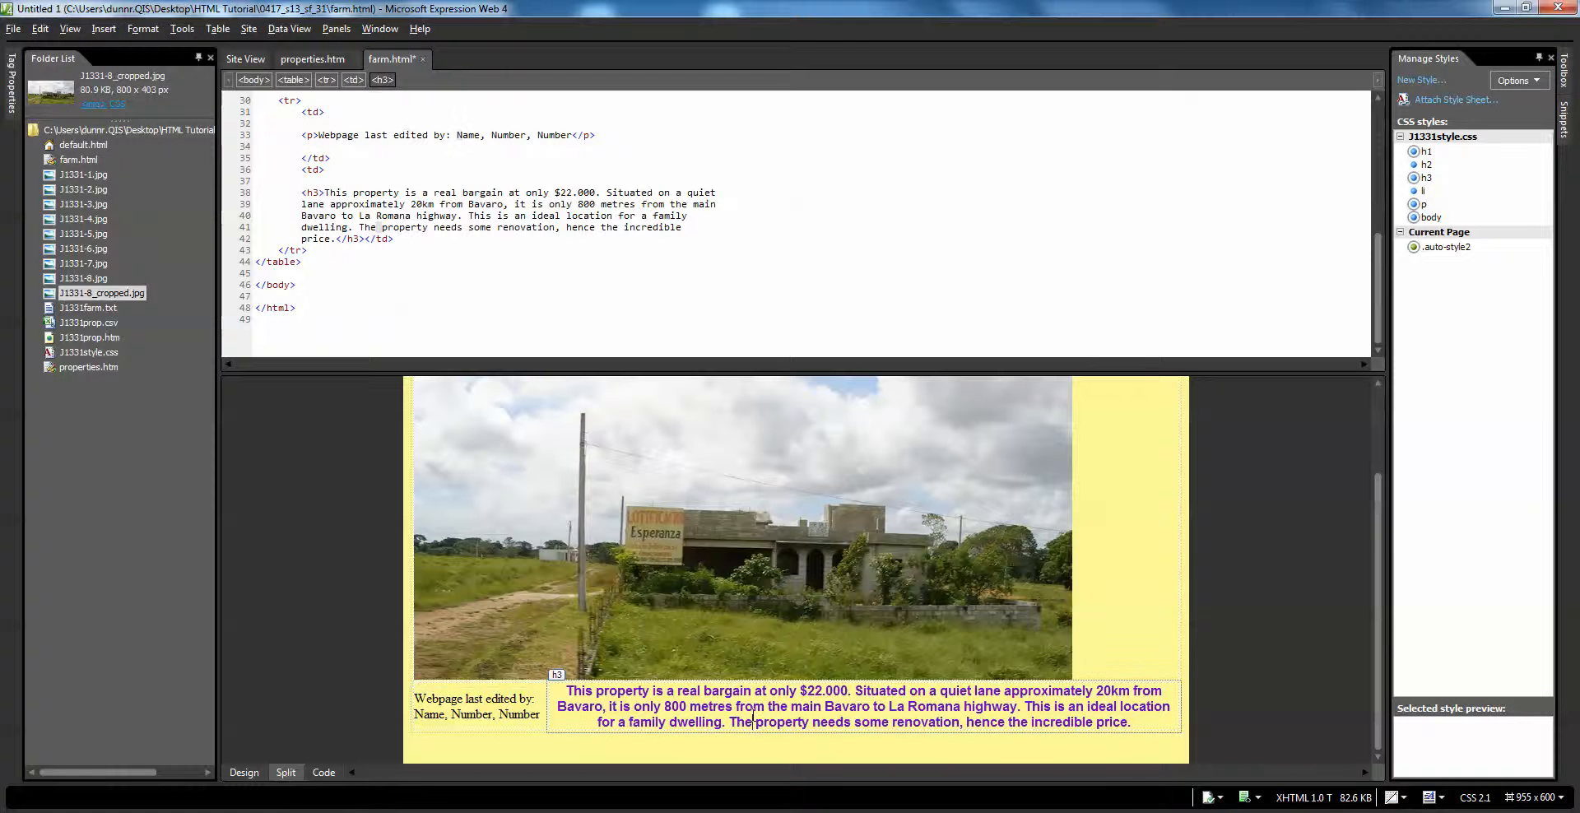
click(244, 772)
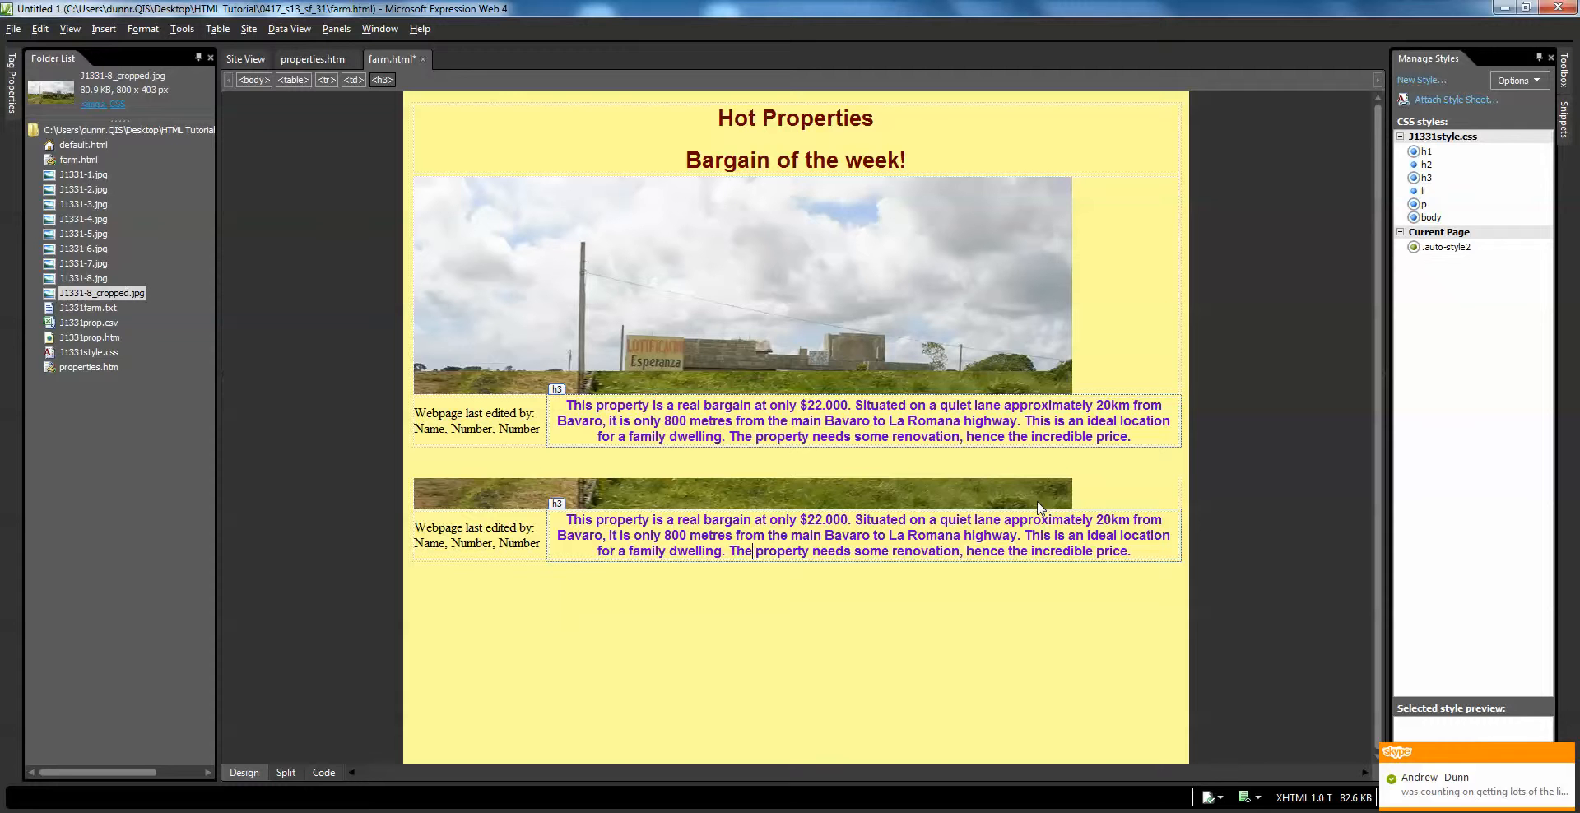
click(1565, 754)
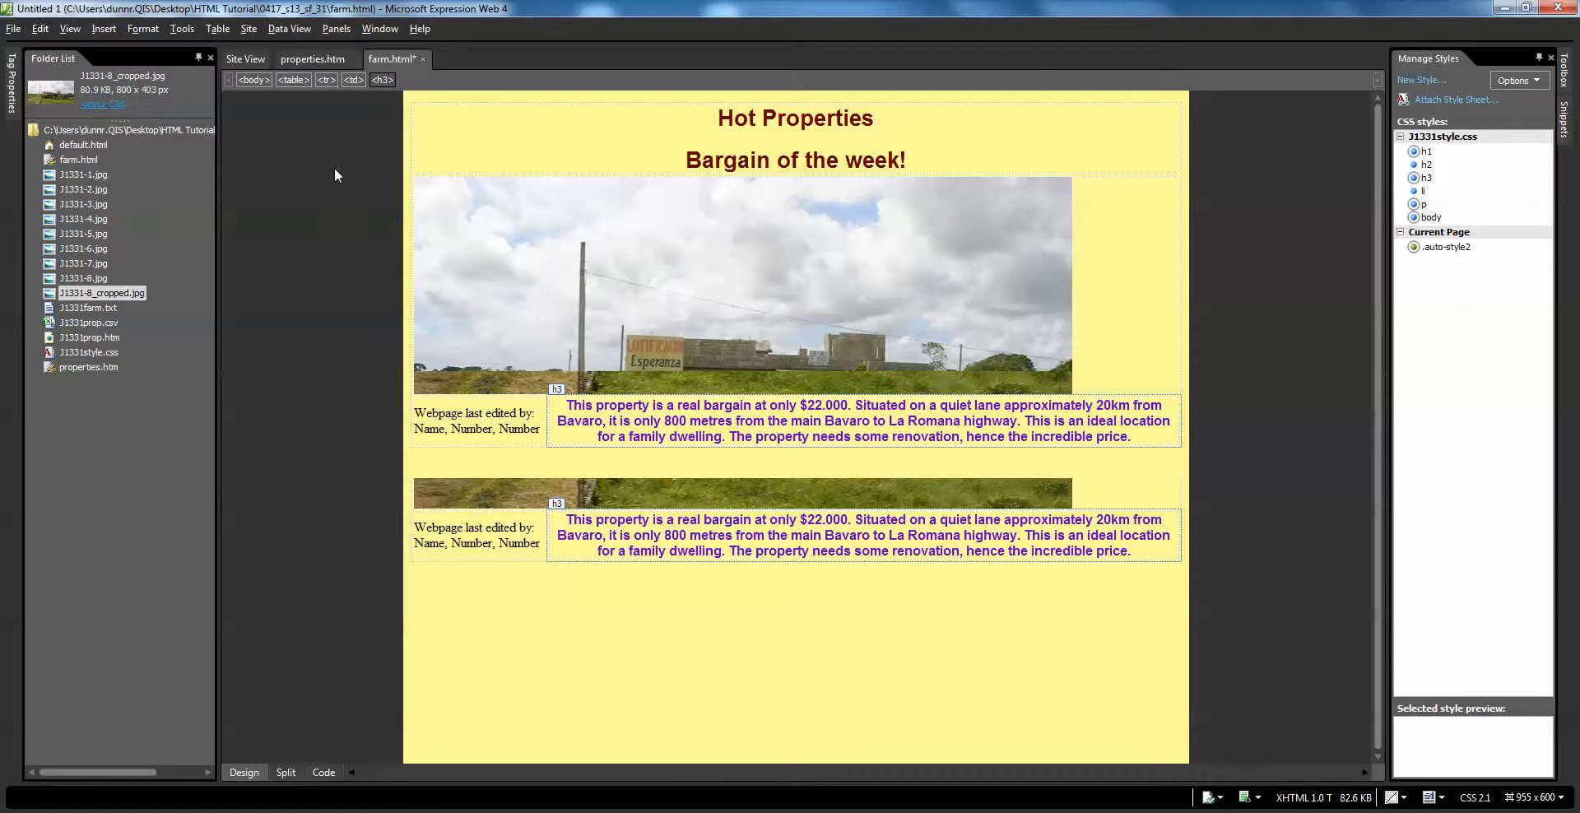
Select the whole table on farm.html and set its border size to 2 in the table properties
click(297, 79)
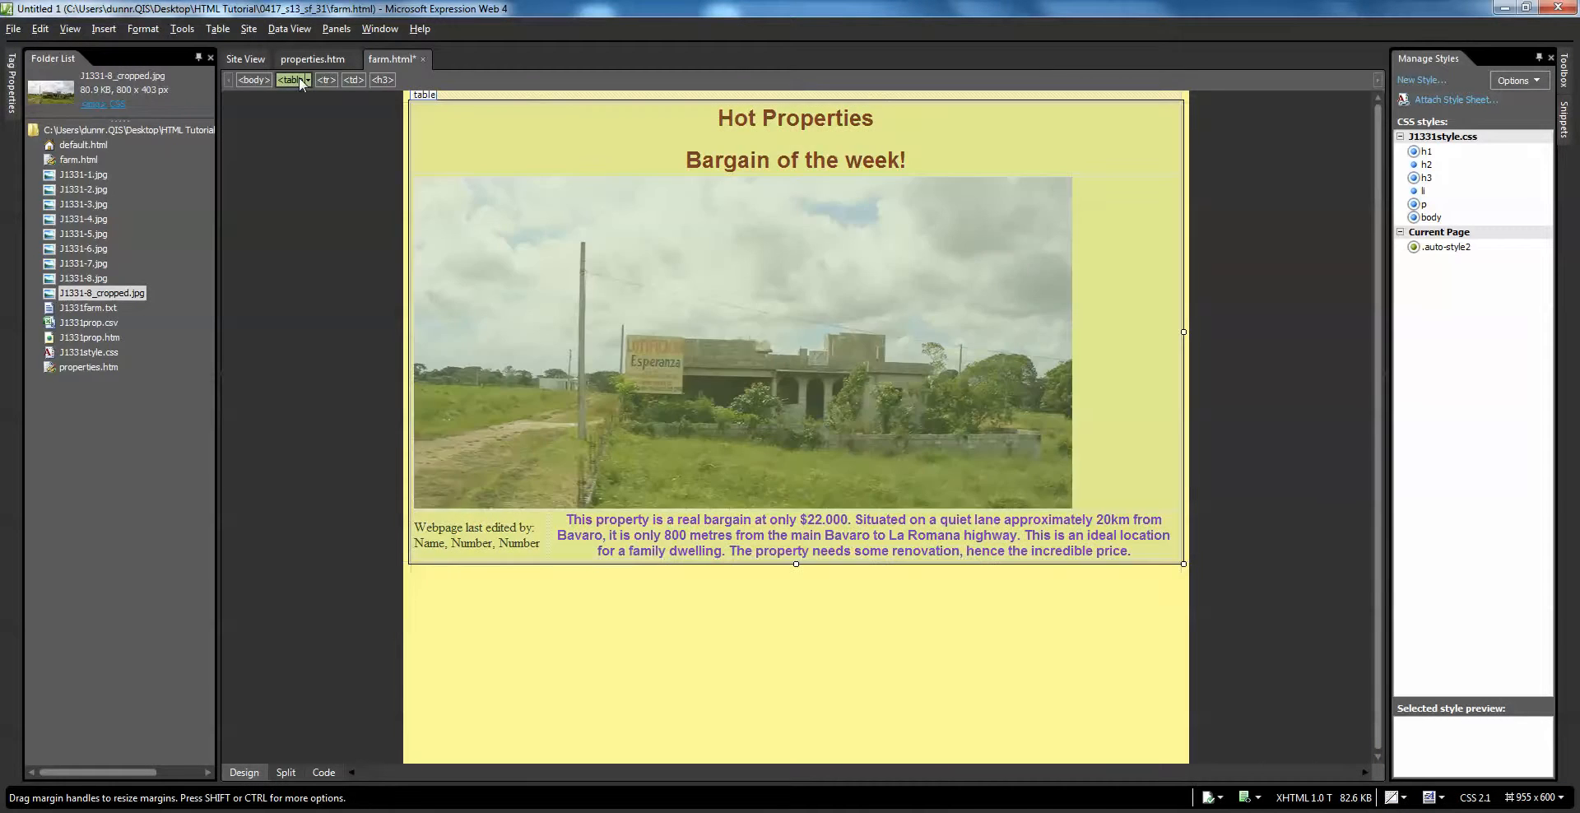
right_click(497, 148)
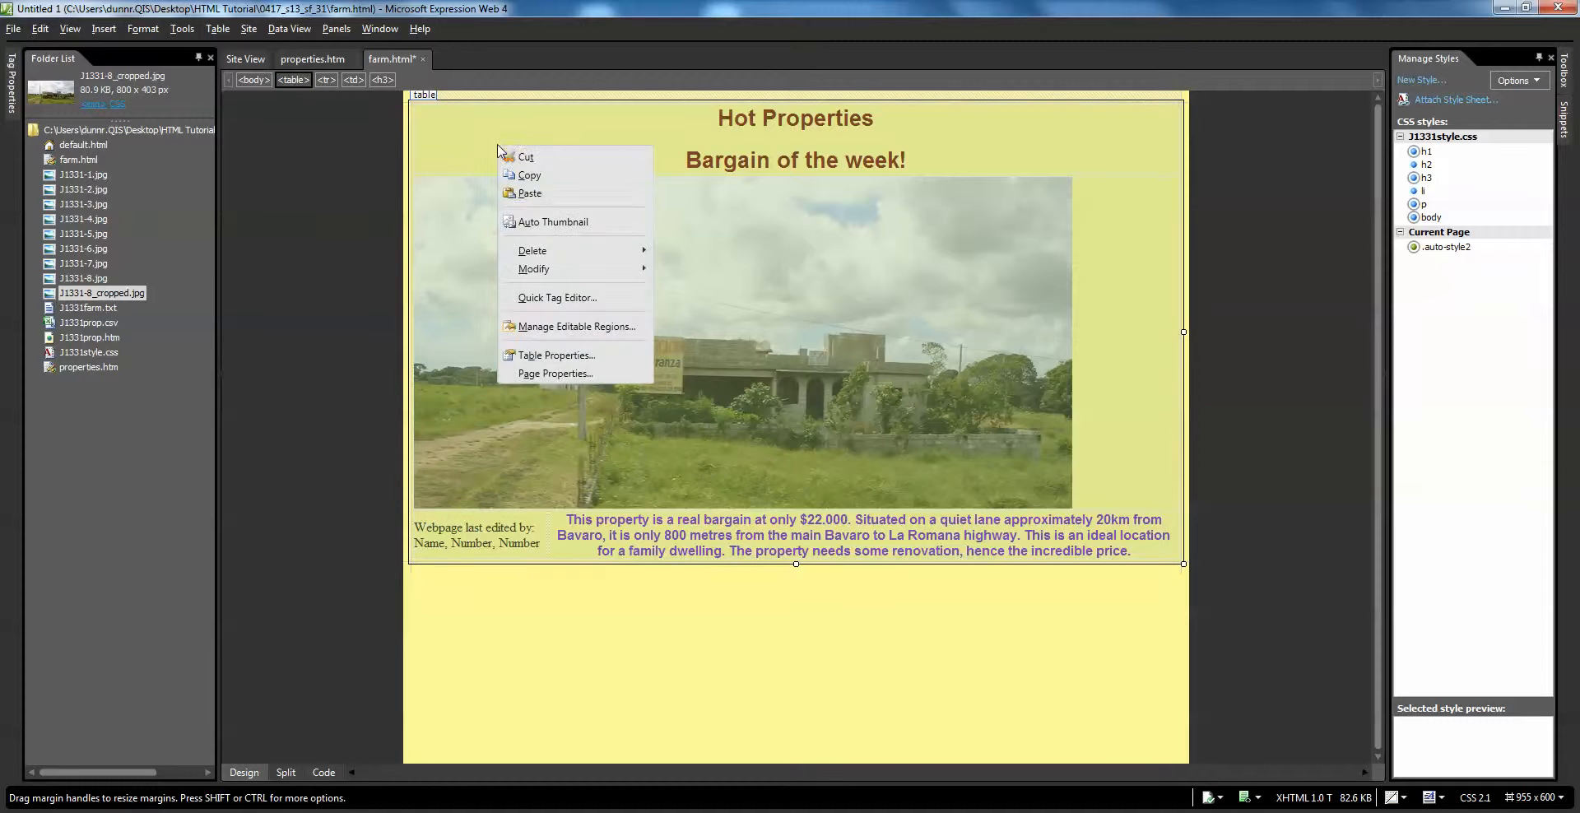
click(610, 356)
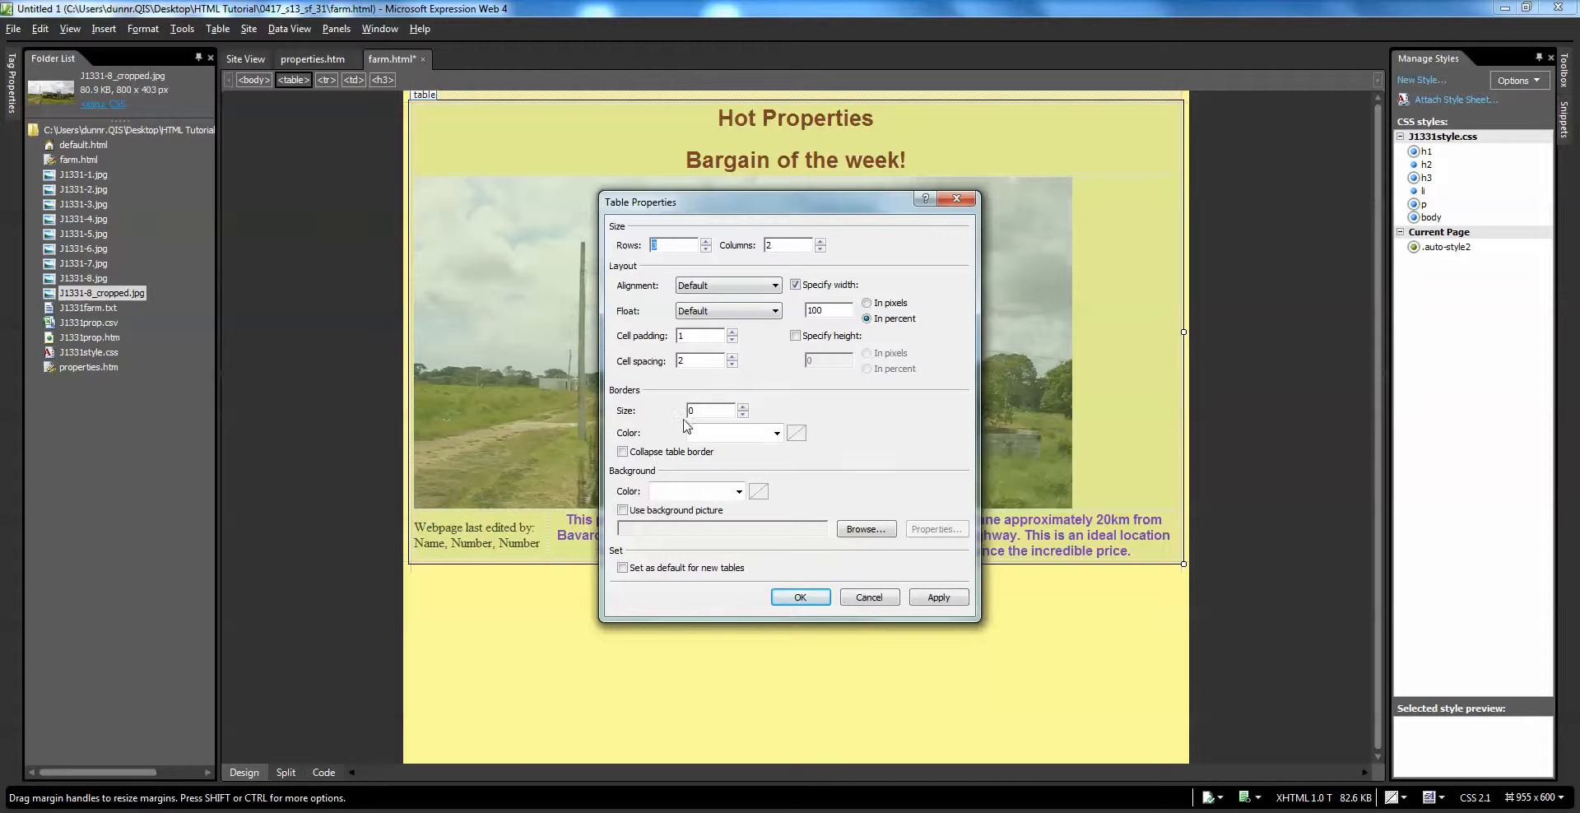
click(742, 406)
click(742, 407)
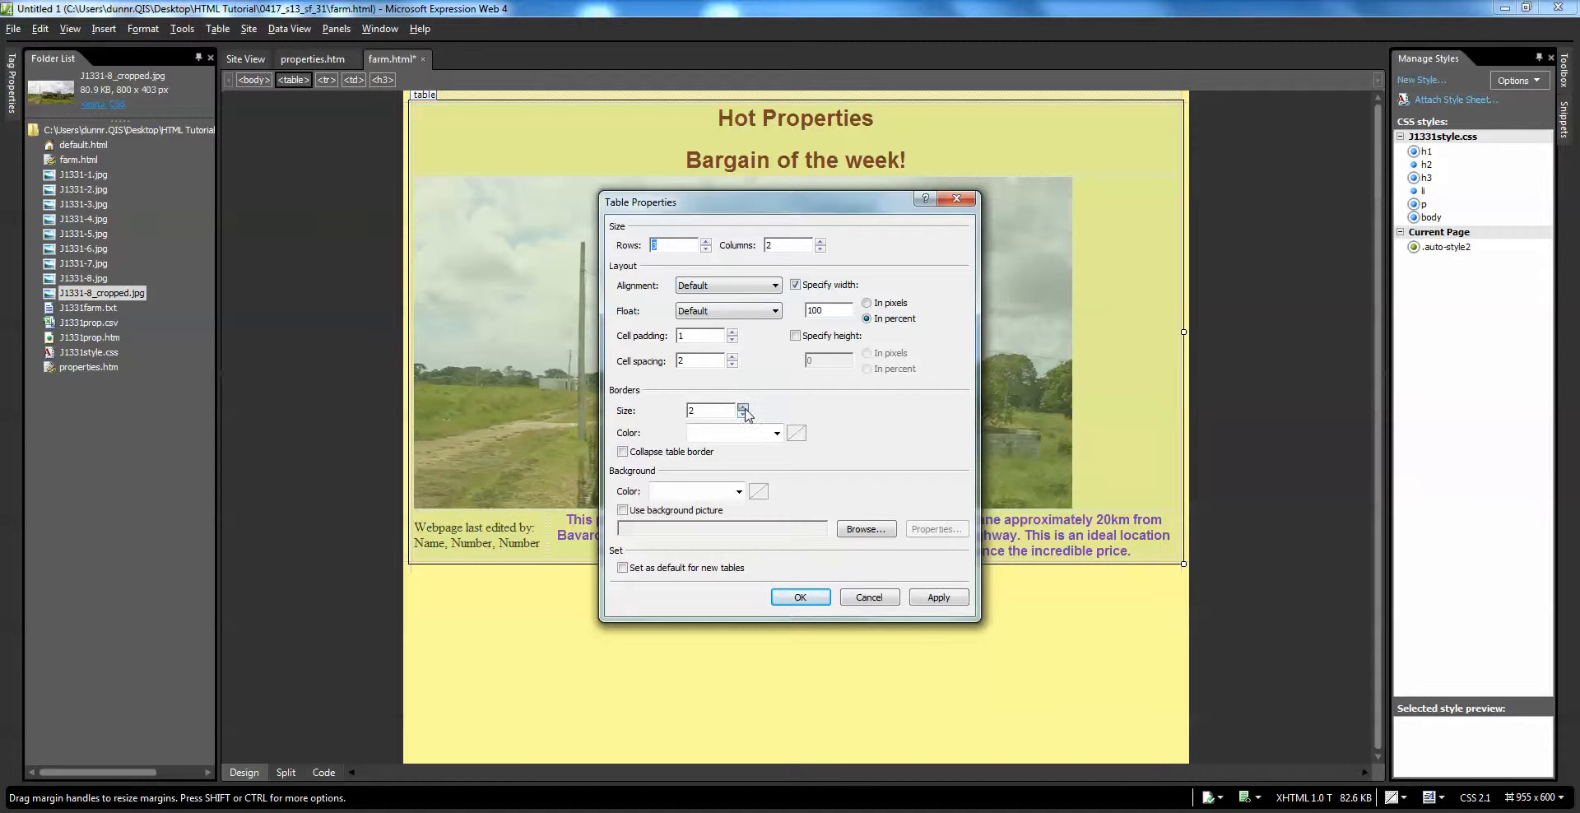
click(954, 602)
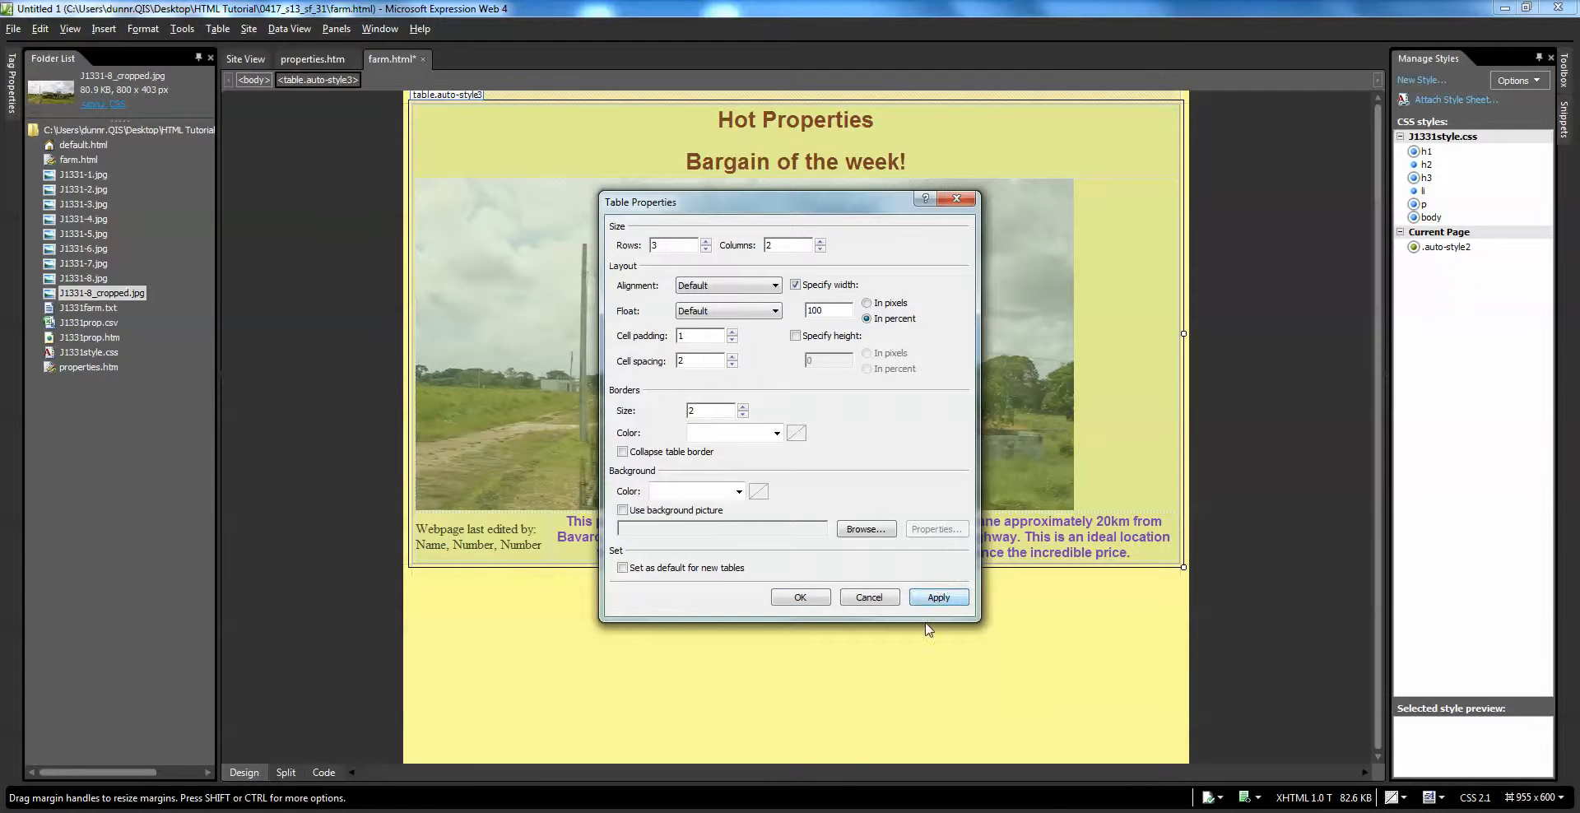
click(800, 597)
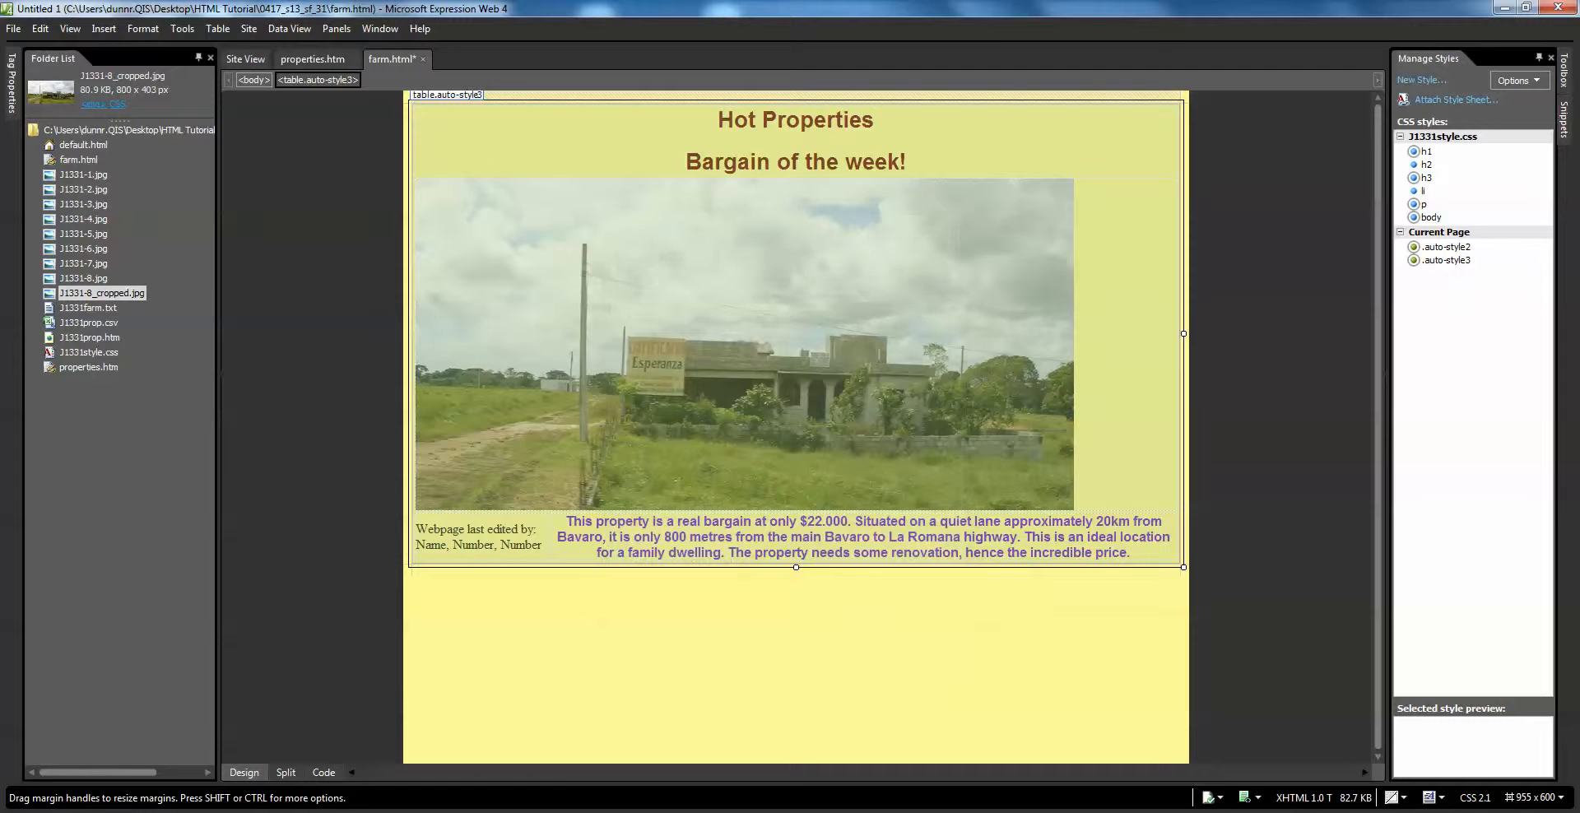
Review task 27's instructions on browser display, screenshot and HTML source in the question paper, returning to farm.html
click(387, 812)
click(459, 735)
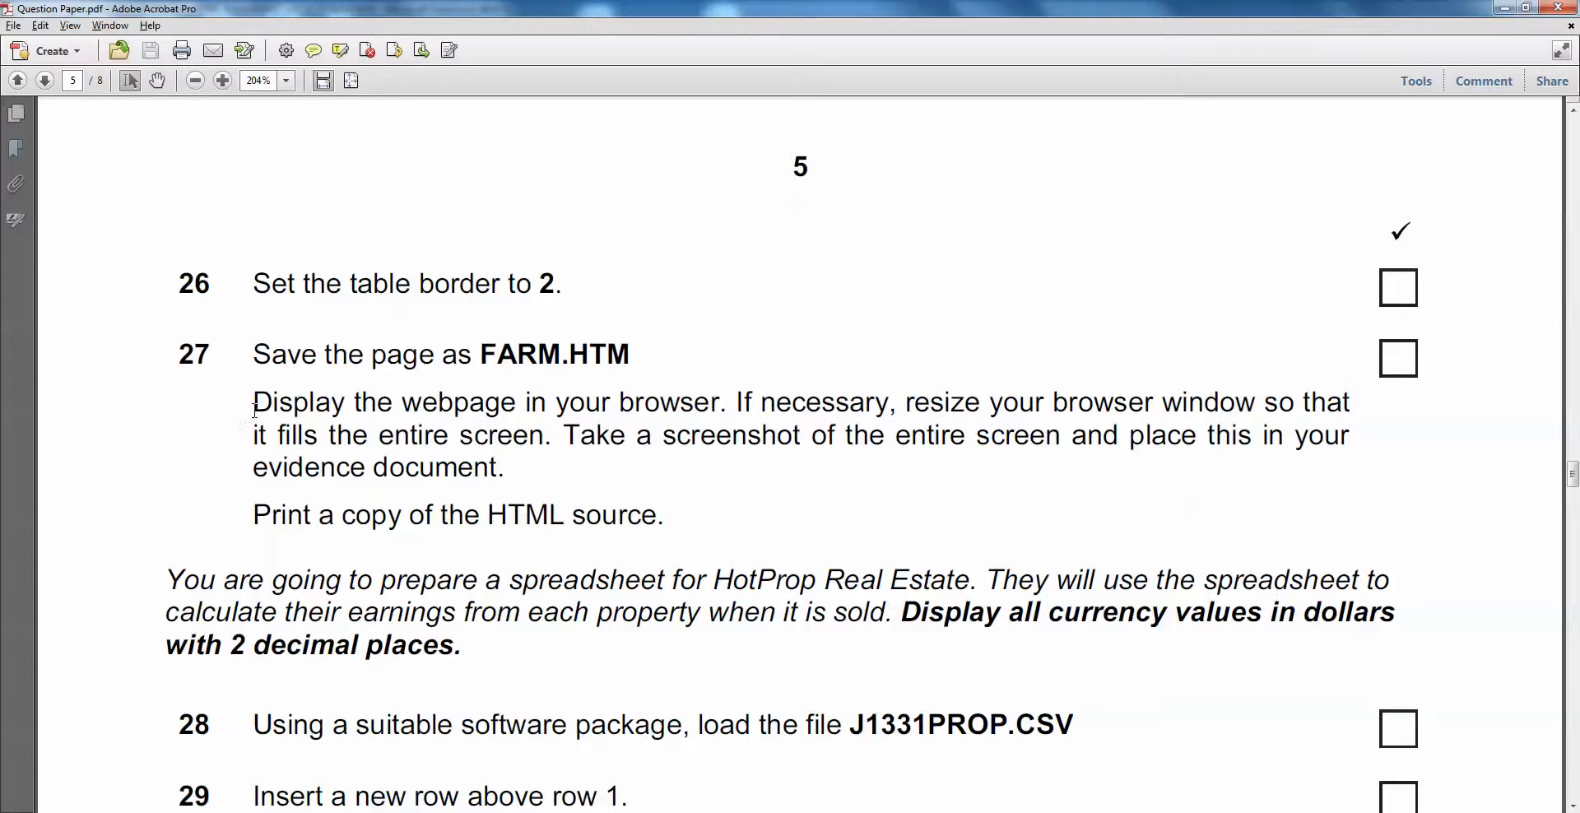
drag(254, 409, 690, 533)
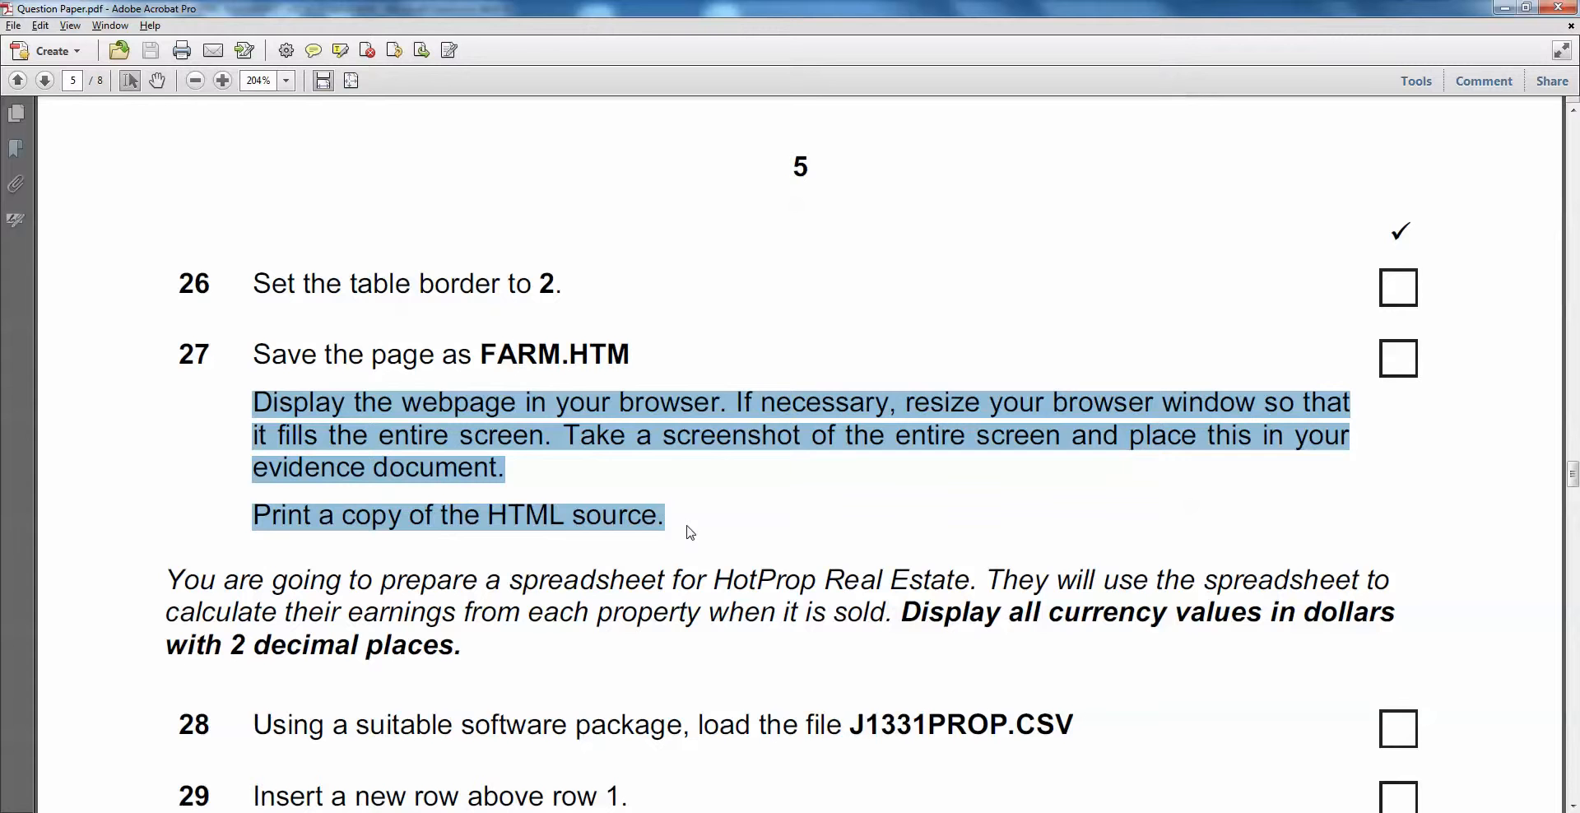
click(380, 812)
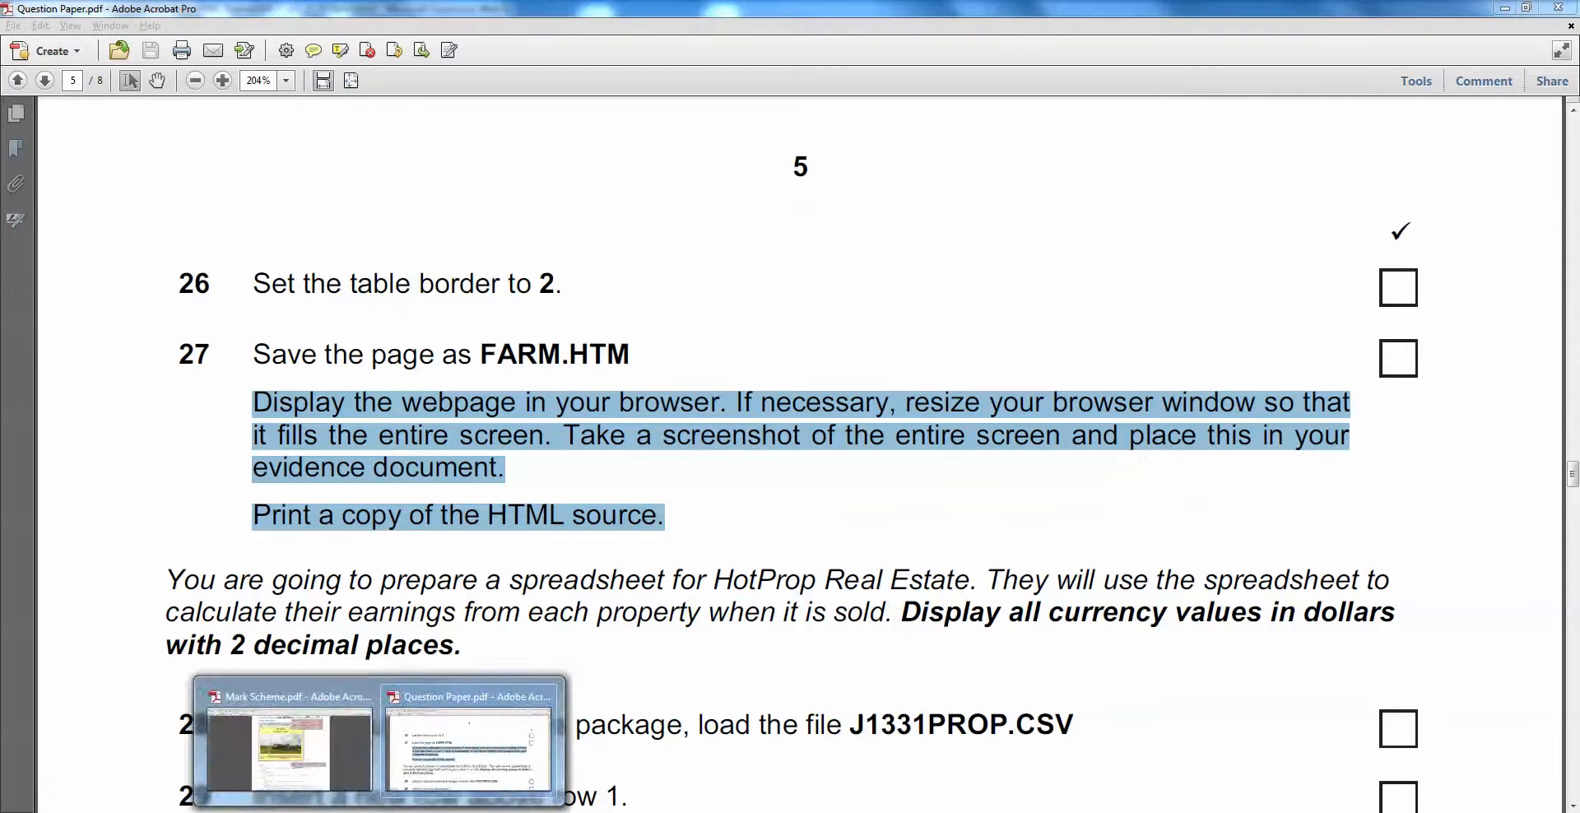
click(431, 812)
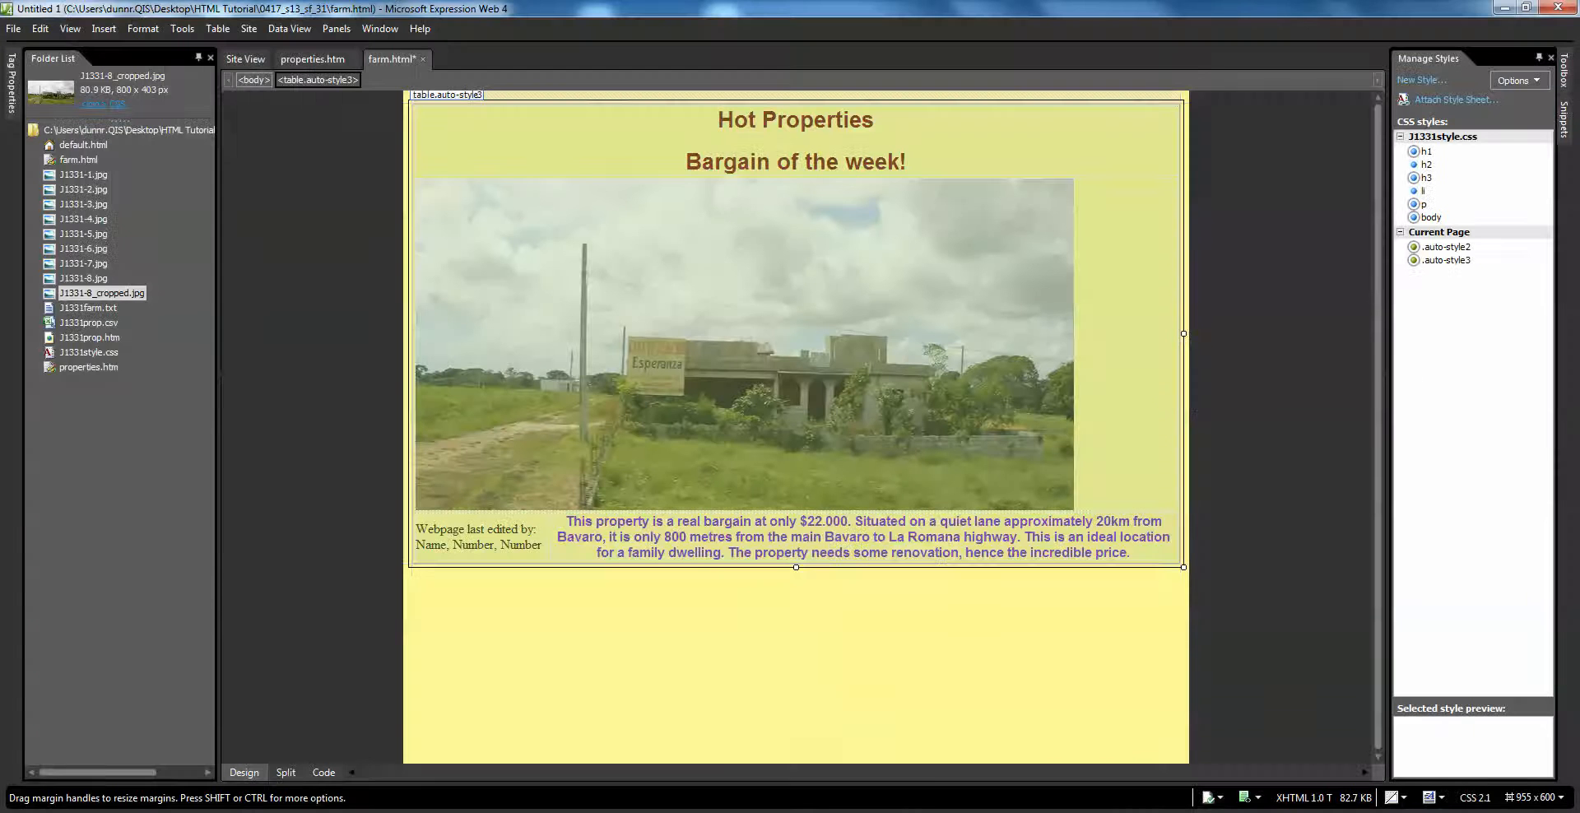
click(766, 537)
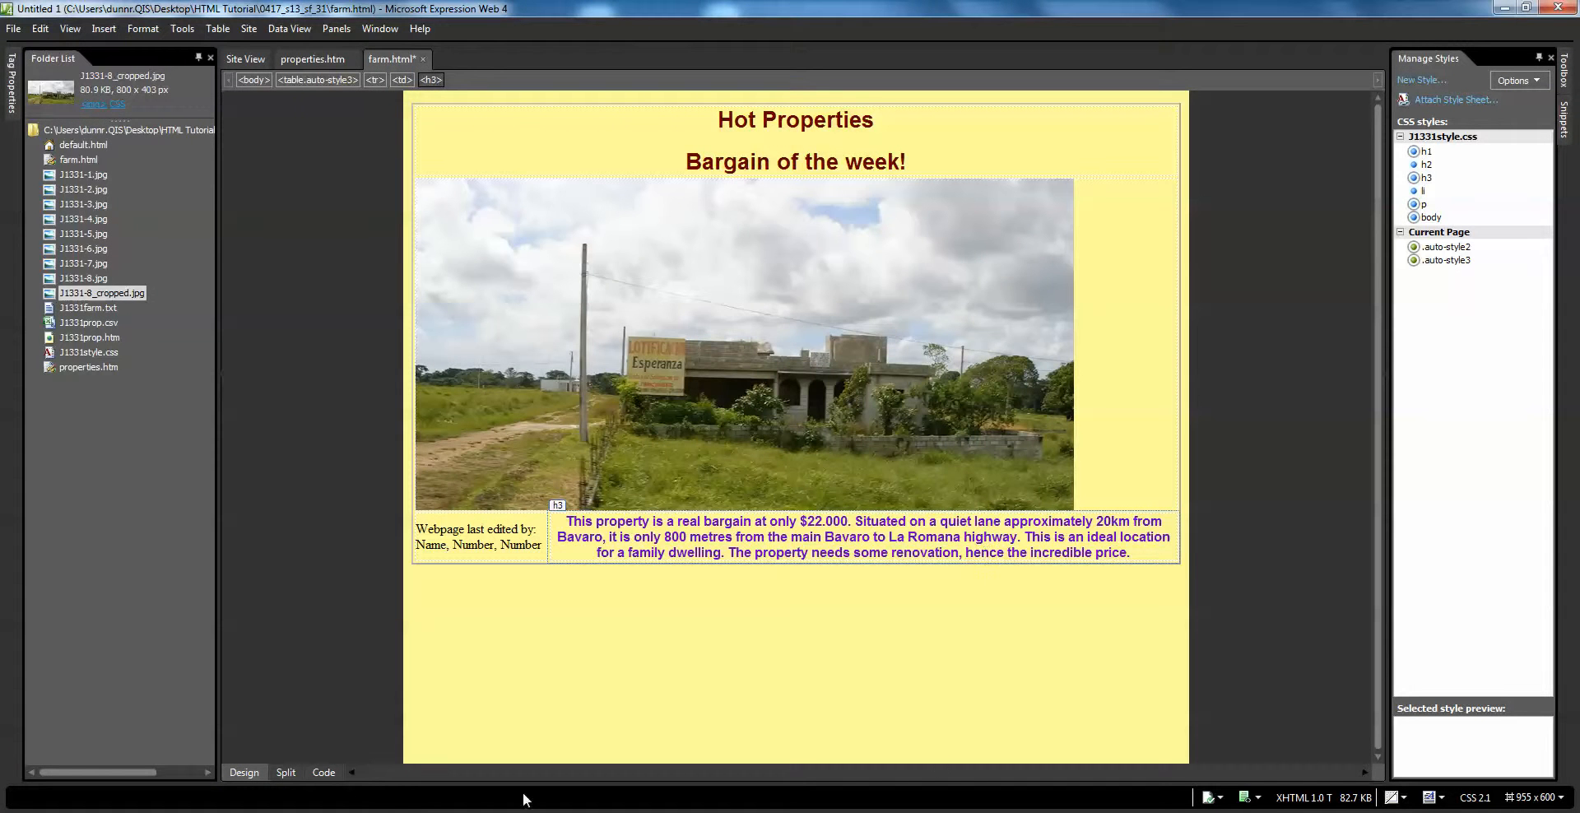
Preview farm.html in the web browser and dismiss the chat notification
click(17, 29)
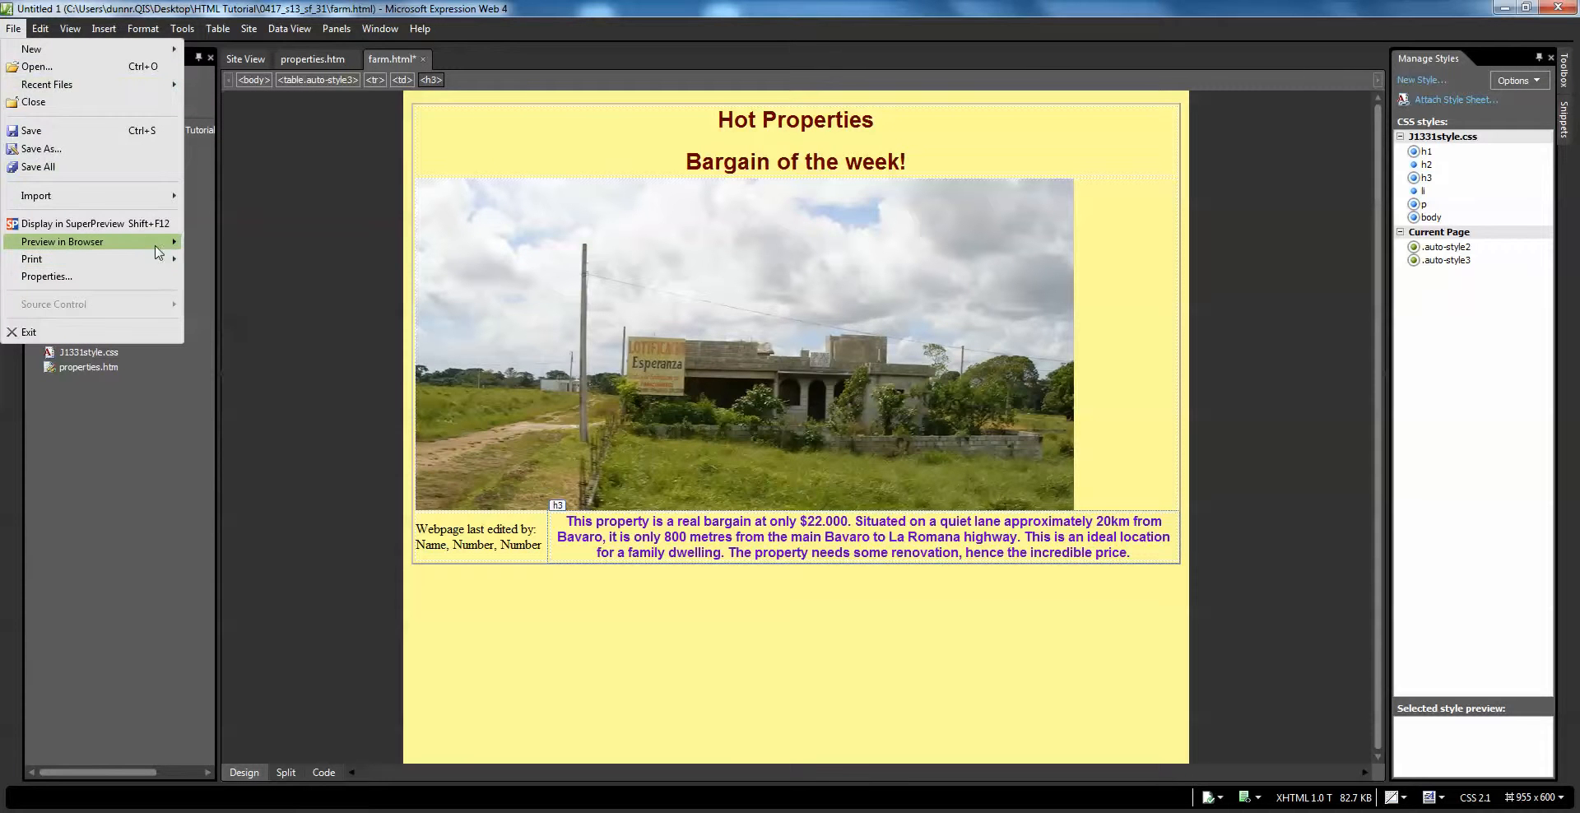
mouse_move(149, 241)
click(219, 243)
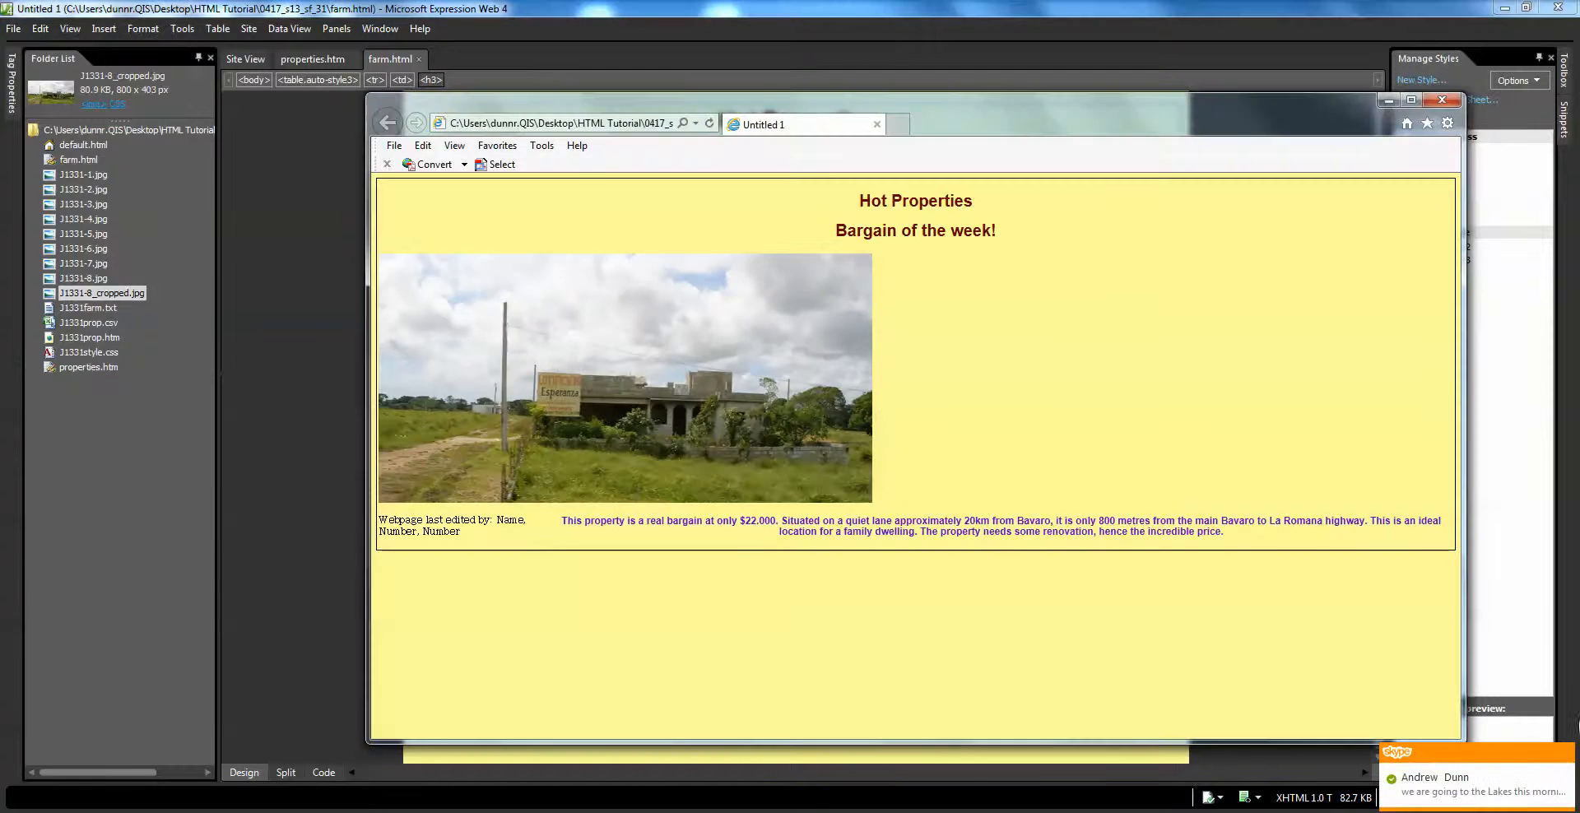
click(1565, 753)
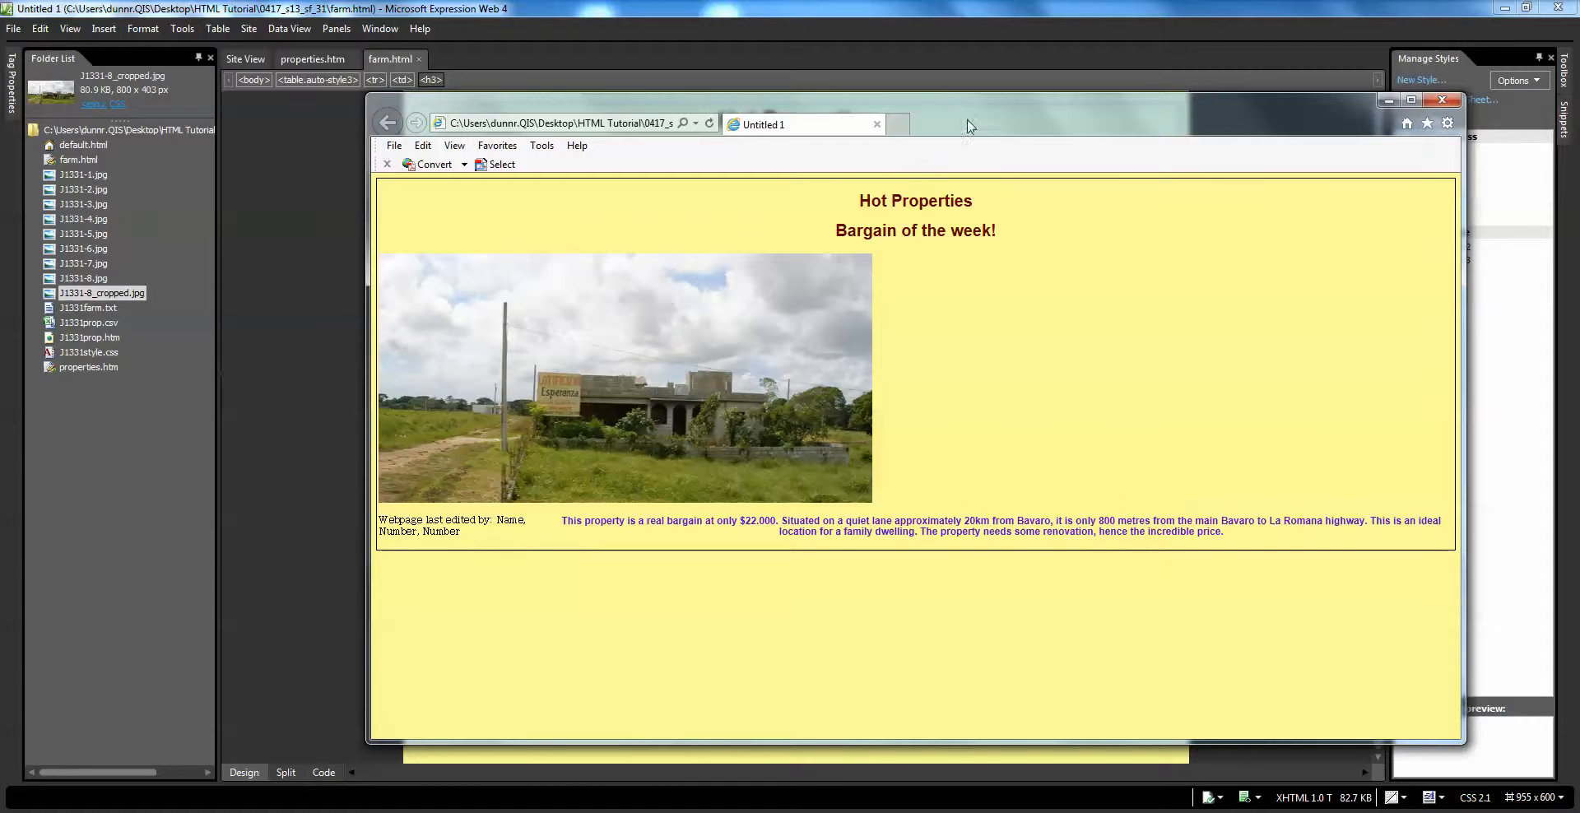
Shrink the browser window so the table fits closely around the farm image, and move it clear of the page behind
drag(963, 123, 781, 233)
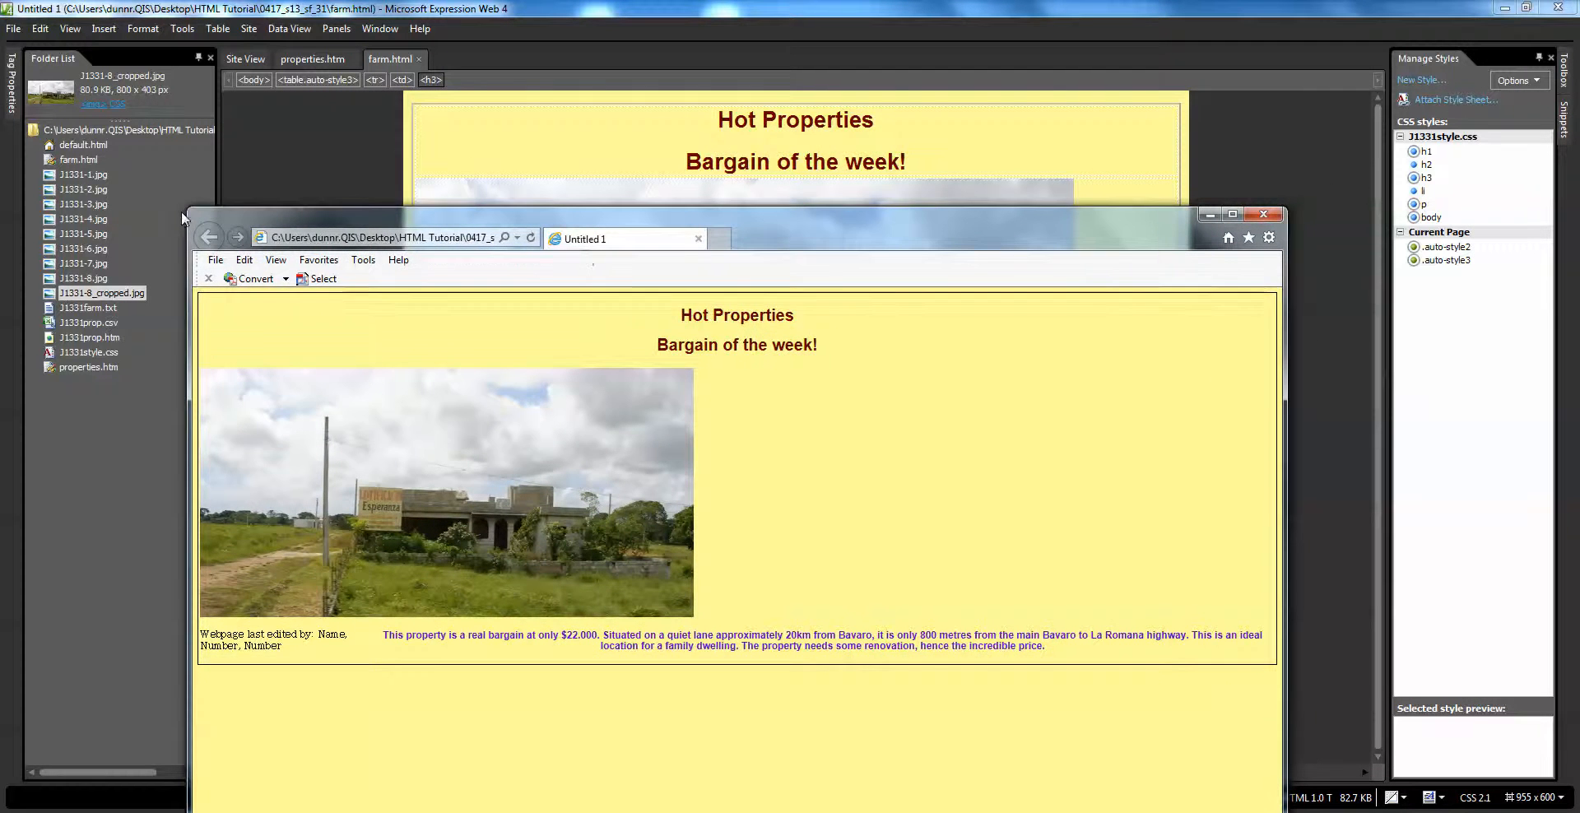
drag(246, 188, 352, 109)
drag(292, 101, 321, 126)
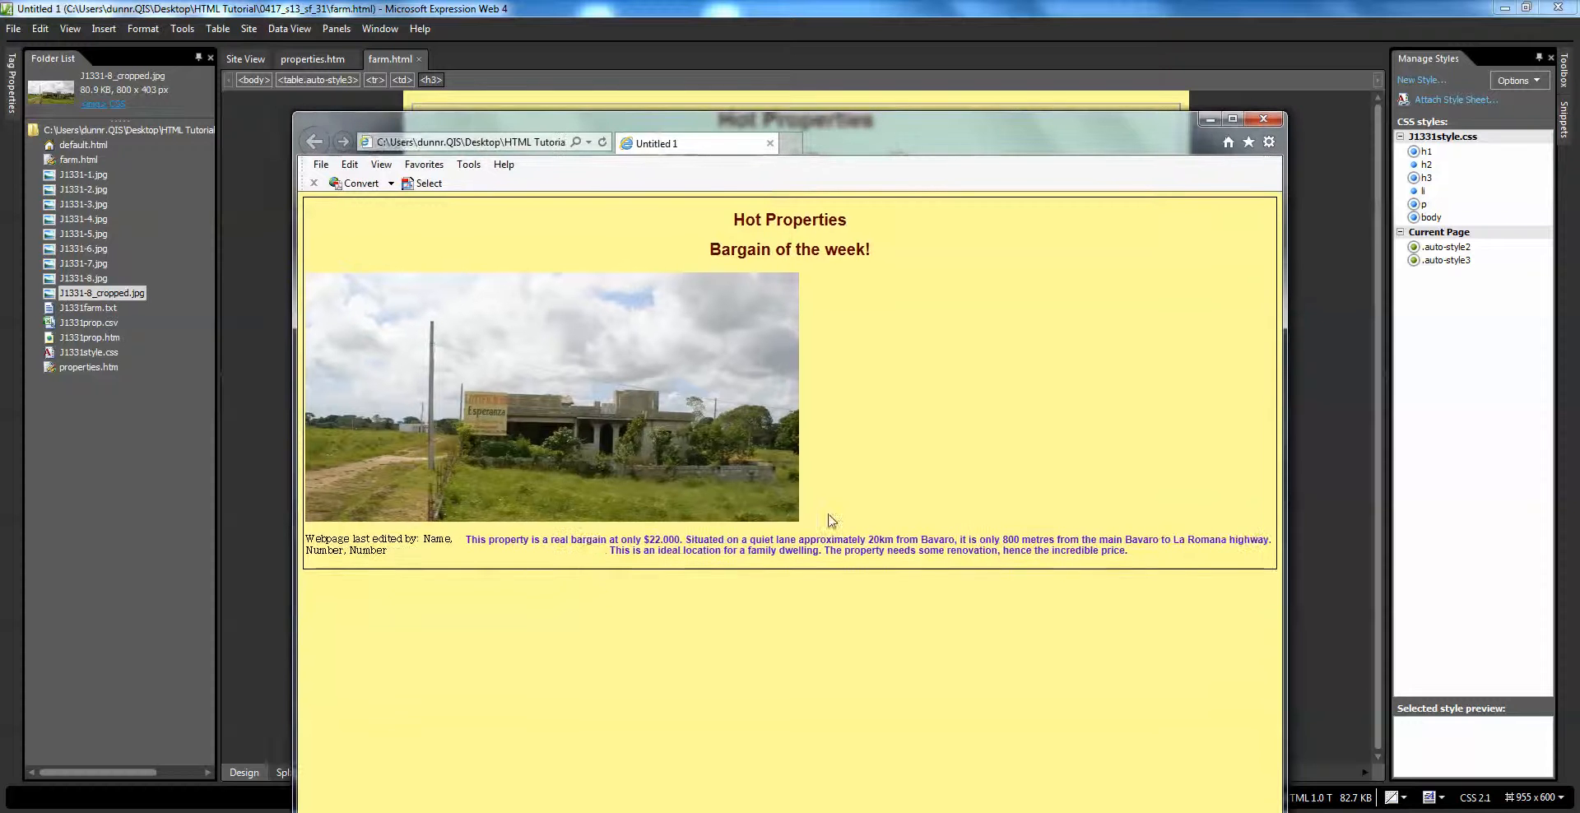
click(379, 811)
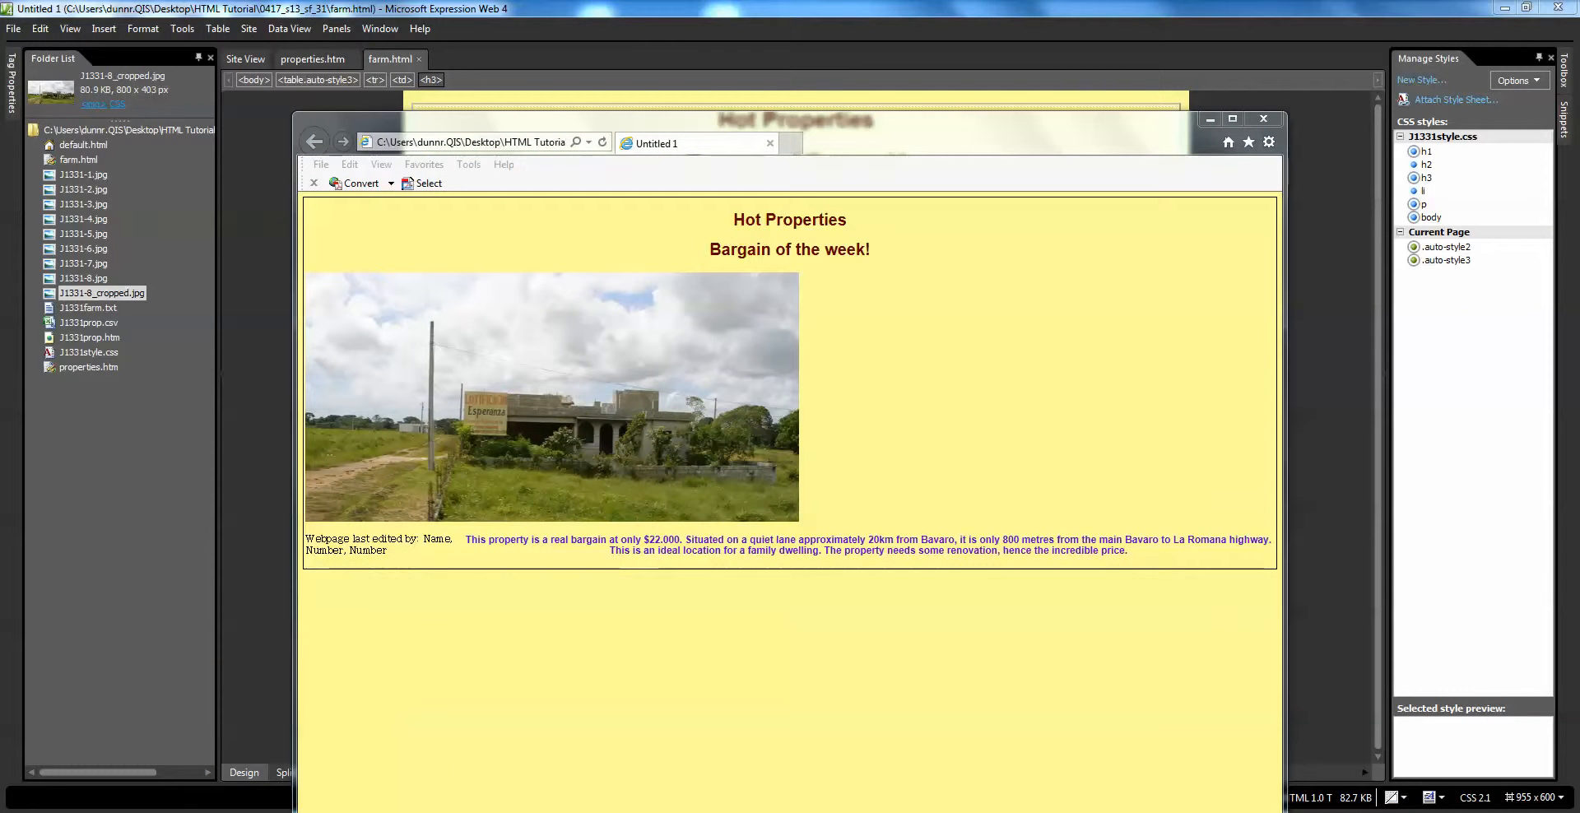
drag(292, 113, 760, 112)
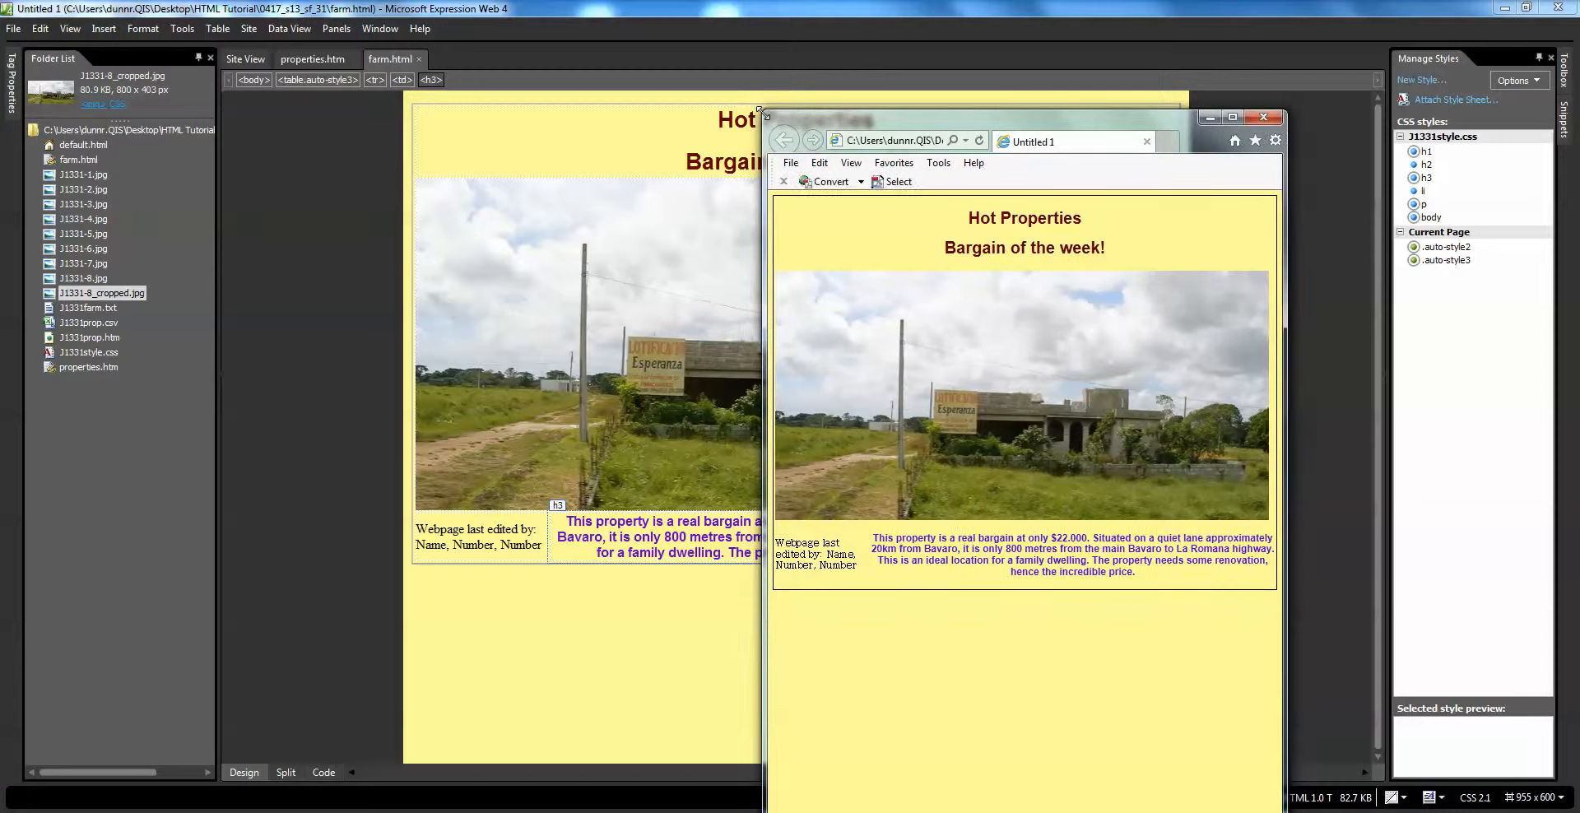
drag(981, 116, 524, 49)
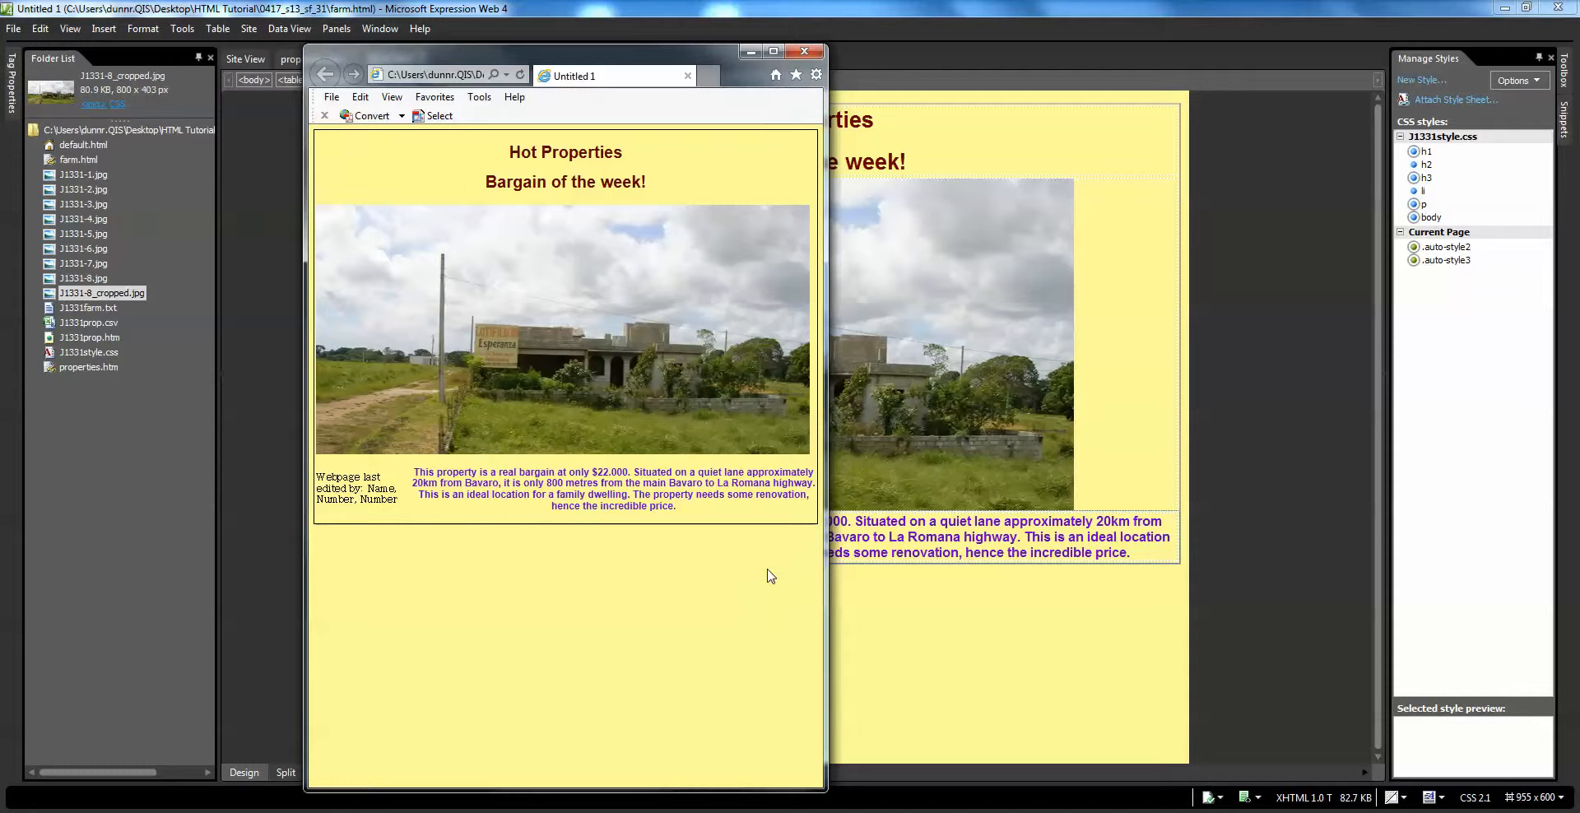
drag(823, 793, 817, 564)
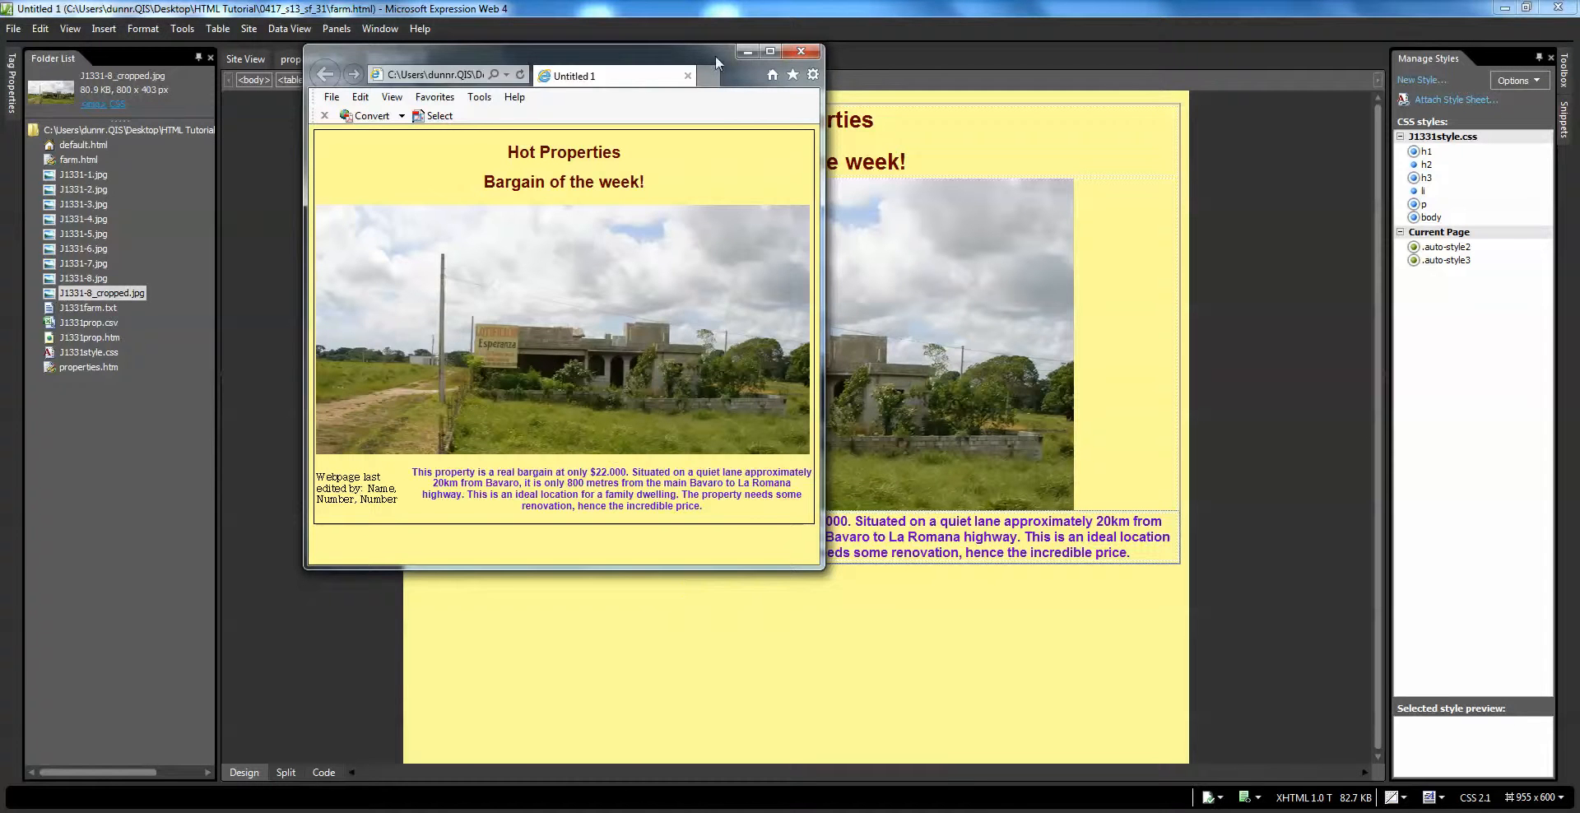
drag(626, 82, 366, 304)
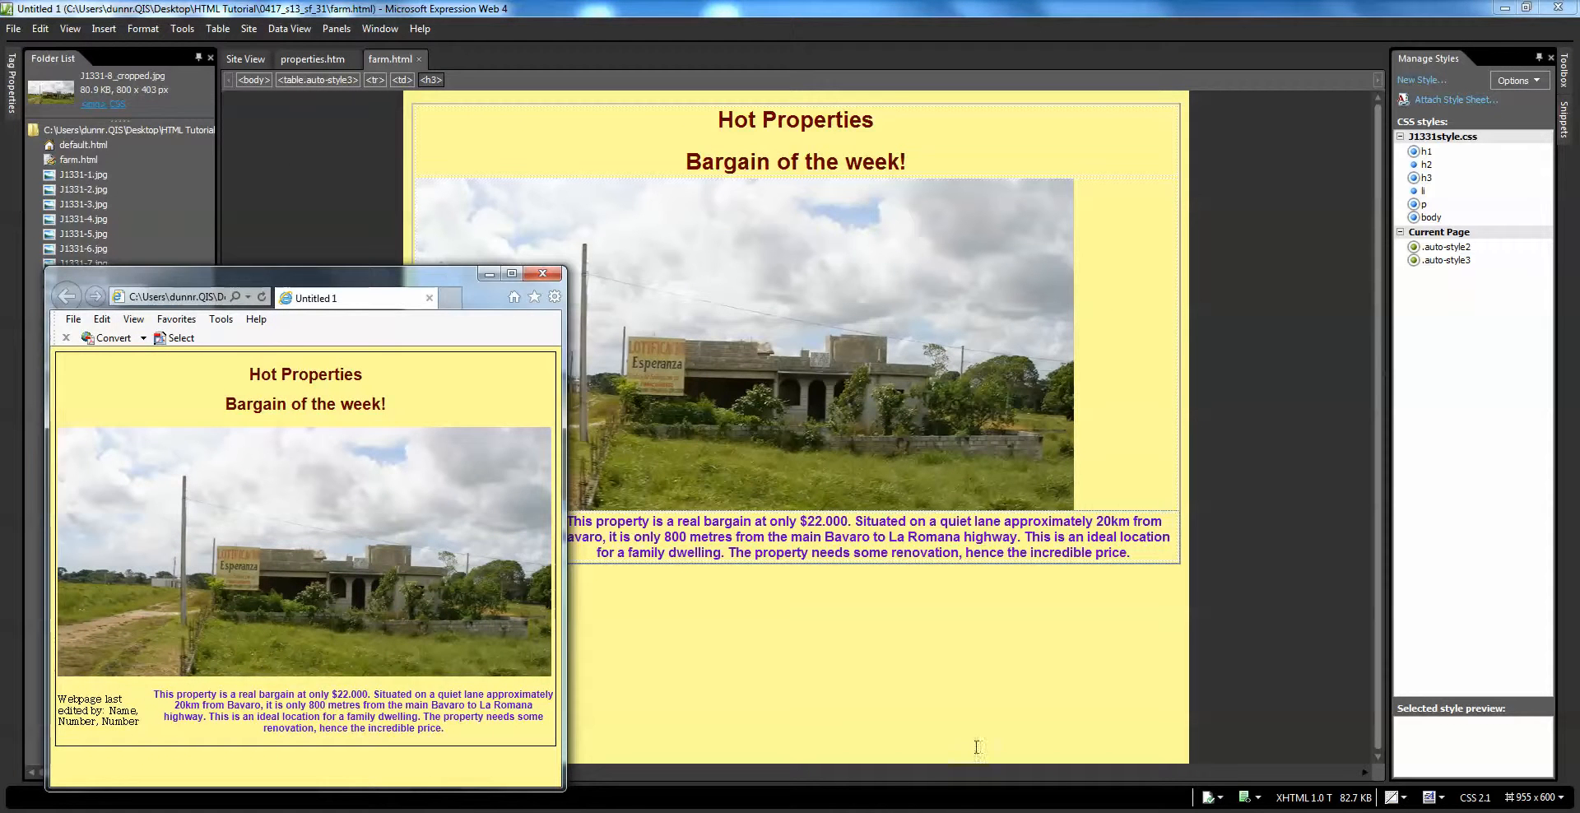
Show the hidden system tray icons
click(1431, 812)
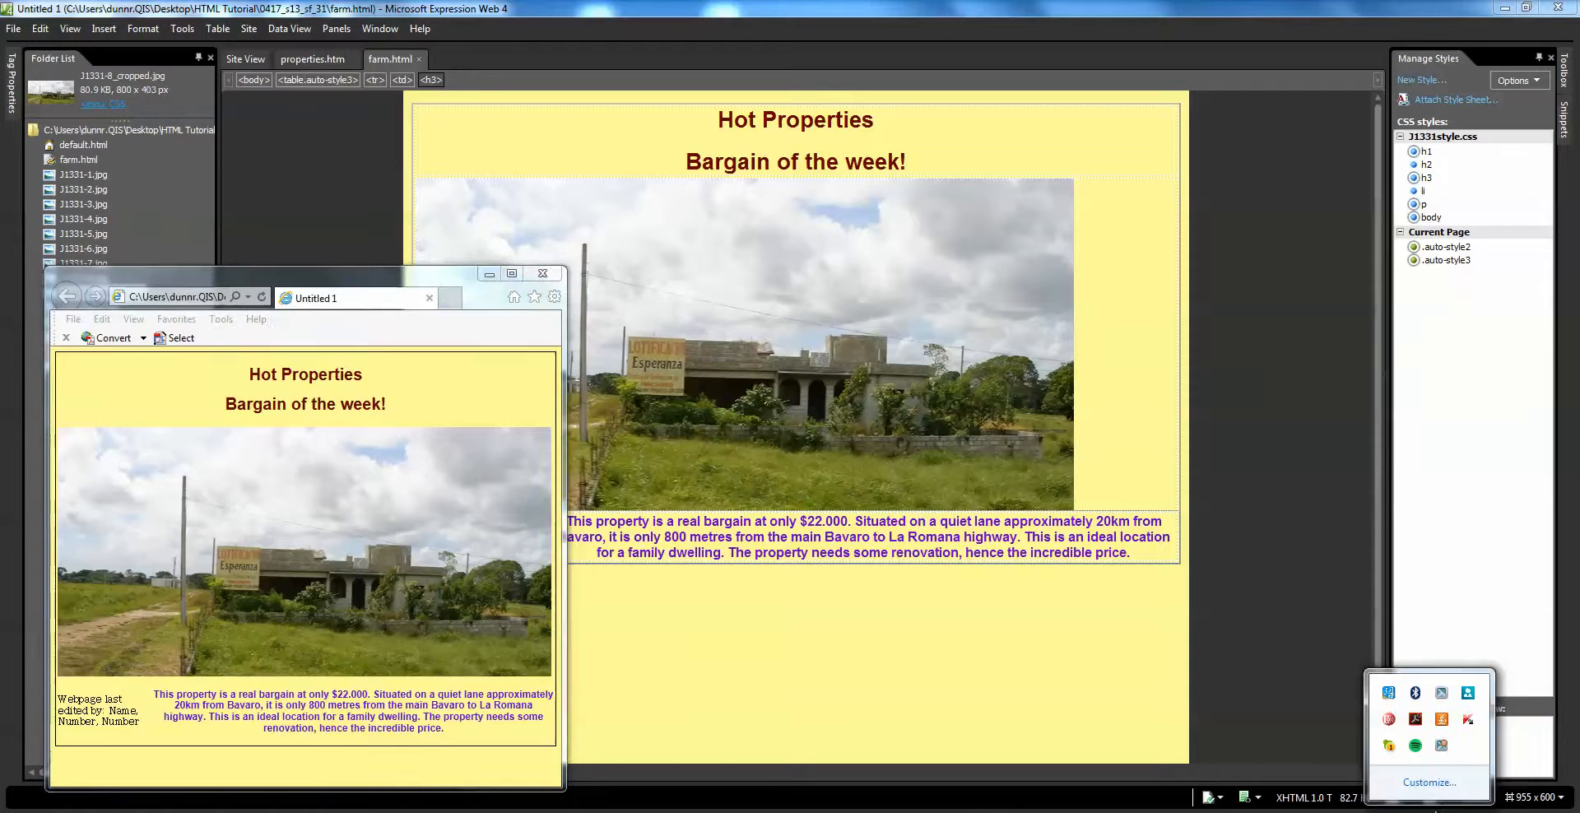